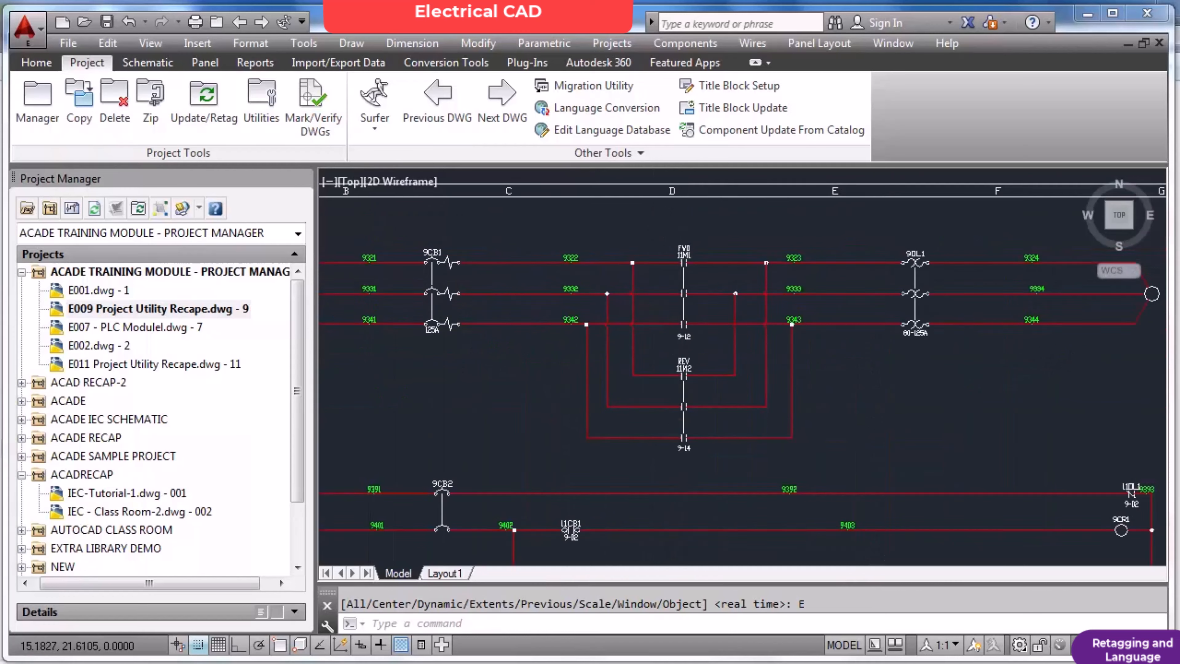
Edit the FWD contactor's component tag to 9M1 and update its linked components as well.
{"action": "scroll", "coordinate": [616, 461], "scroll_direction": "up", "scroll_amount": 2}
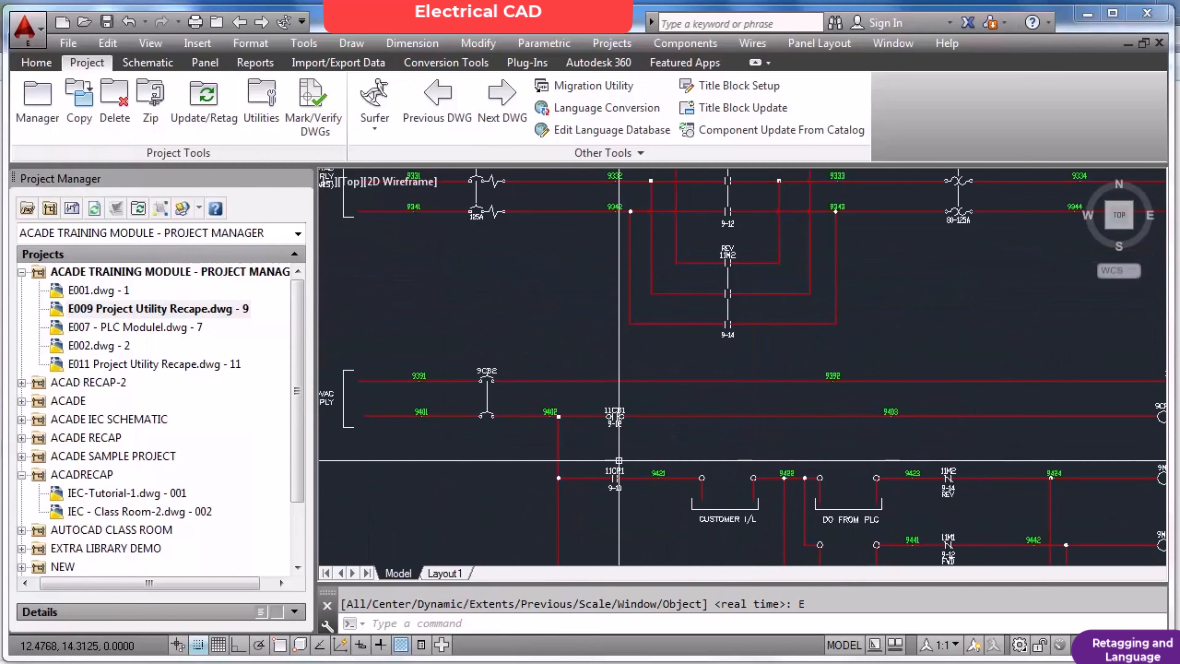
{"action": "scroll", "coordinate": [624, 459], "scroll_direction": "down", "scroll_amount": 2}
{"action": "scroll", "coordinate": [545, 421], "scroll_direction": "up", "scroll_amount": 8}
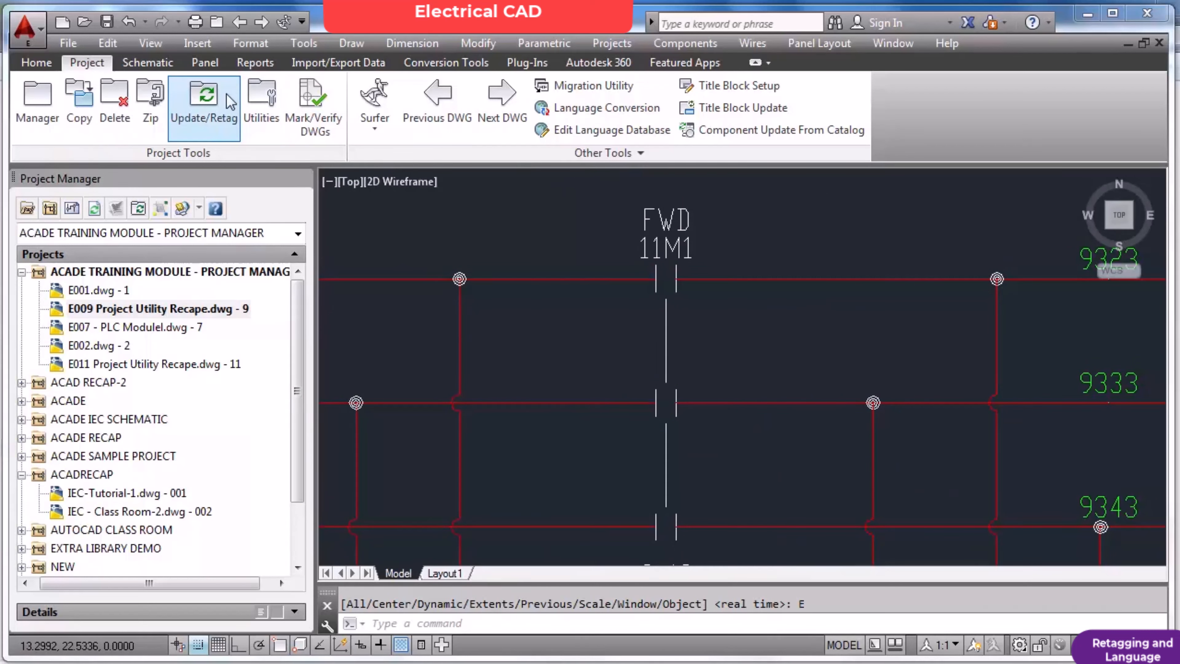
{"action": "left_click", "coordinate": [147, 64]}
{"action": "left_click", "coordinate": [301, 100]}
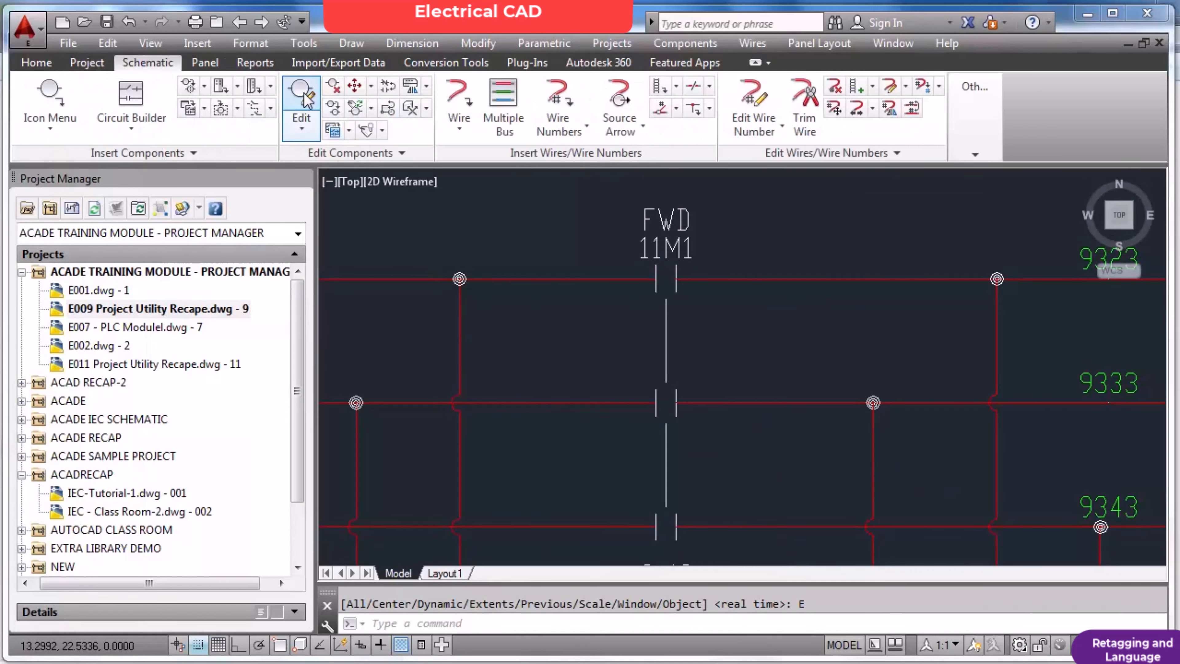
{"action": "scroll", "coordinate": [666, 257], "scroll_direction": "down", "scroll_amount": 5}
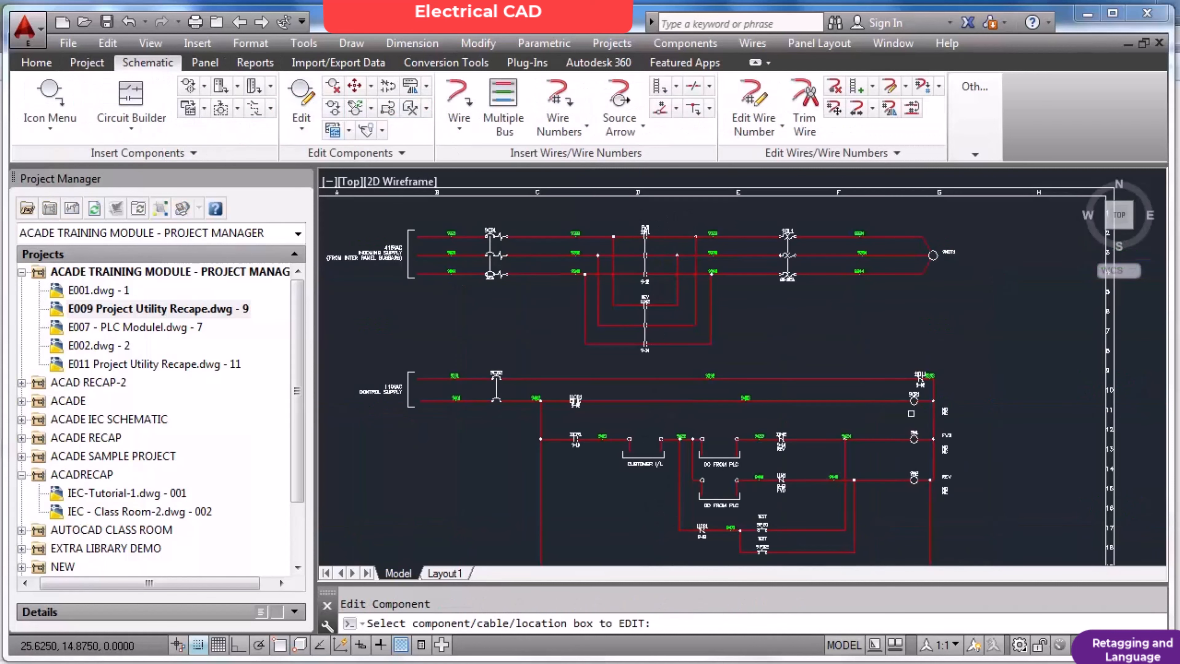
{"action": "scroll", "coordinate": [912, 413], "scroll_direction": "up", "scroll_amount": 4}
{"action": "scroll", "coordinate": [915, 430], "scroll_direction": "down", "scroll_amount": 4}
{"action": "scroll", "coordinate": [643, 216], "scroll_direction": "up", "scroll_amount": 4}
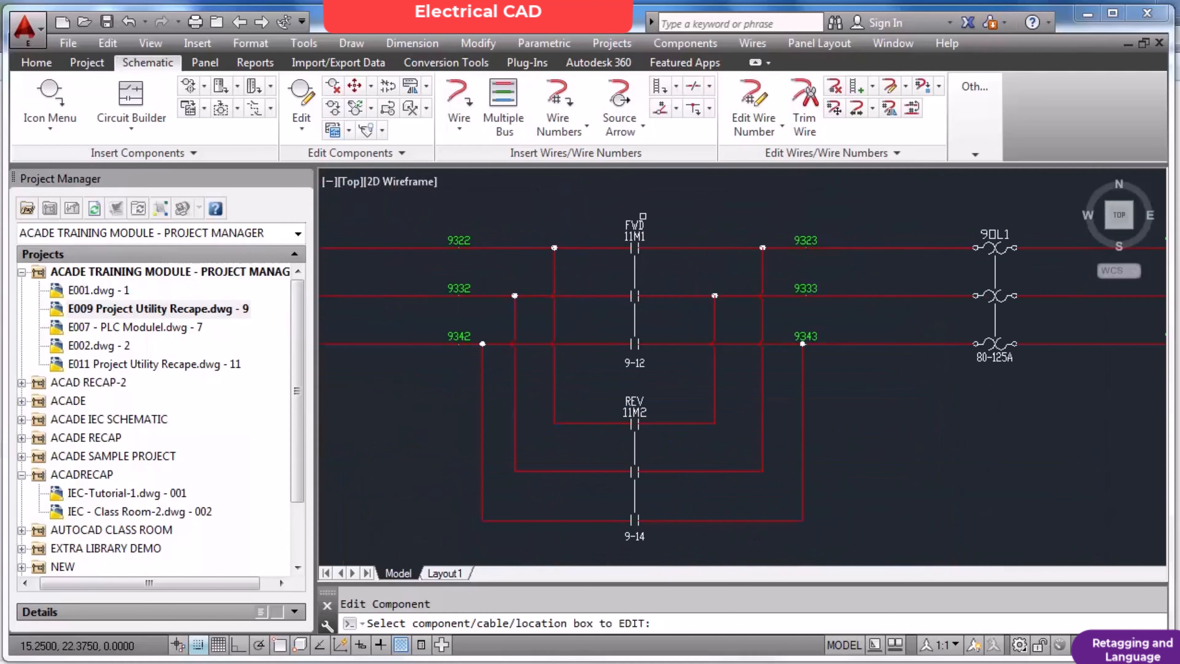
{"action": "left_click", "coordinate": [635, 267]}
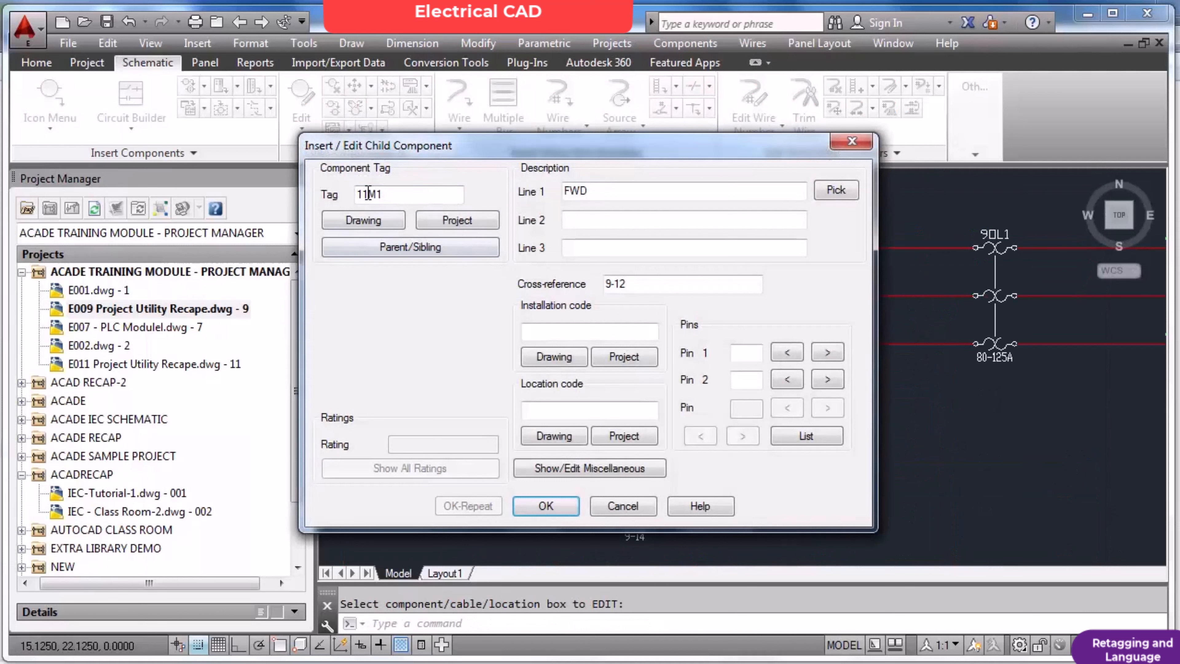
{"action": "left_click_drag", "start_coordinate": [369, 194], "coordinate": [356, 193]}
{"action": "type", "text": "9"}
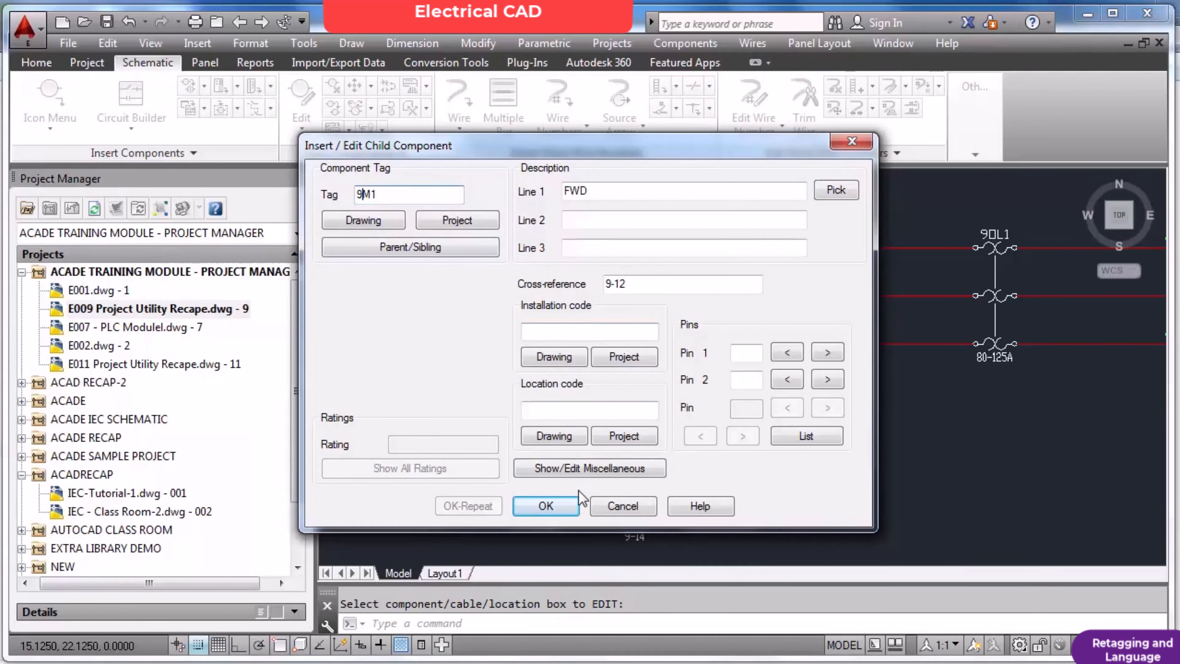
{"action": "left_click", "coordinate": [551, 508]}
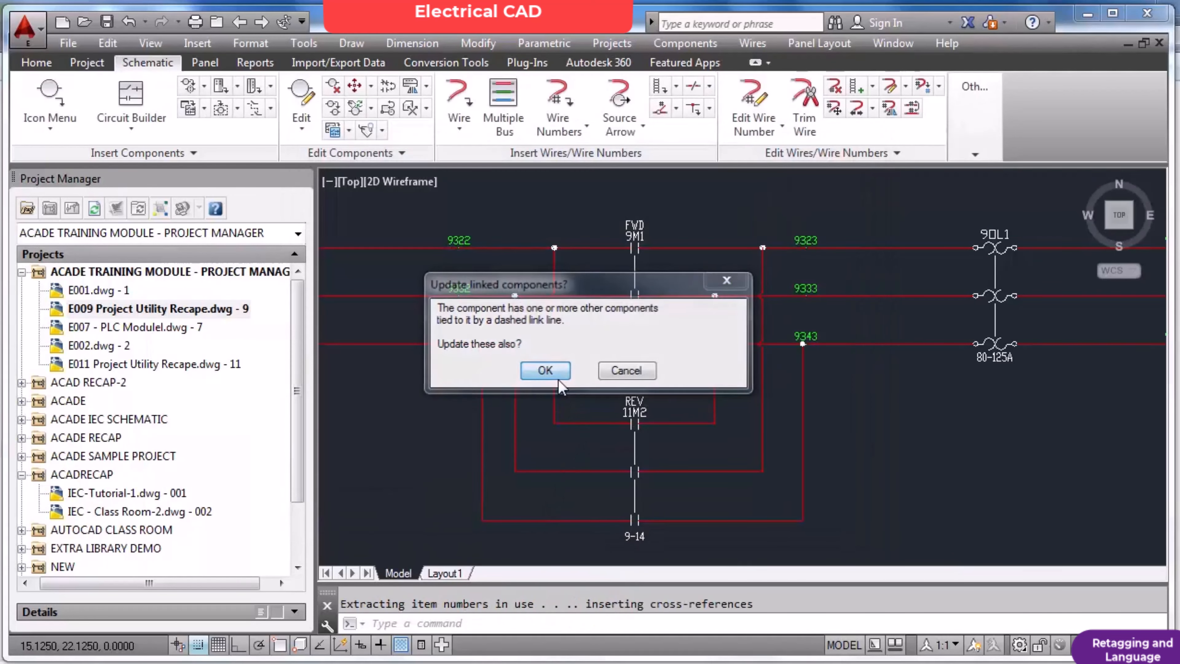
{"action": "left_click", "coordinate": [546, 371]}
{"action": "left_click", "coordinate": [587, 368]}
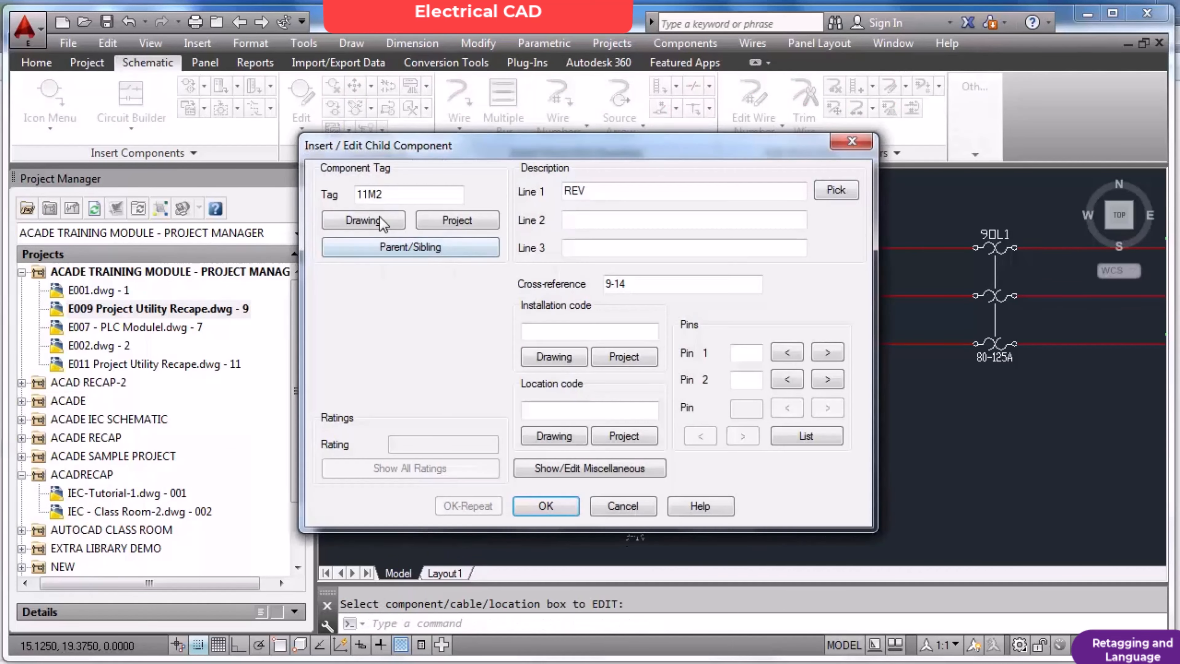
Edit the REV contactor's component tag to 9M2 and update its linked components as well.
{"action": "key", "text": "BackSpace"}
{"action": "key", "text": "BackSpace"}
{"action": "type", "text": "9"}
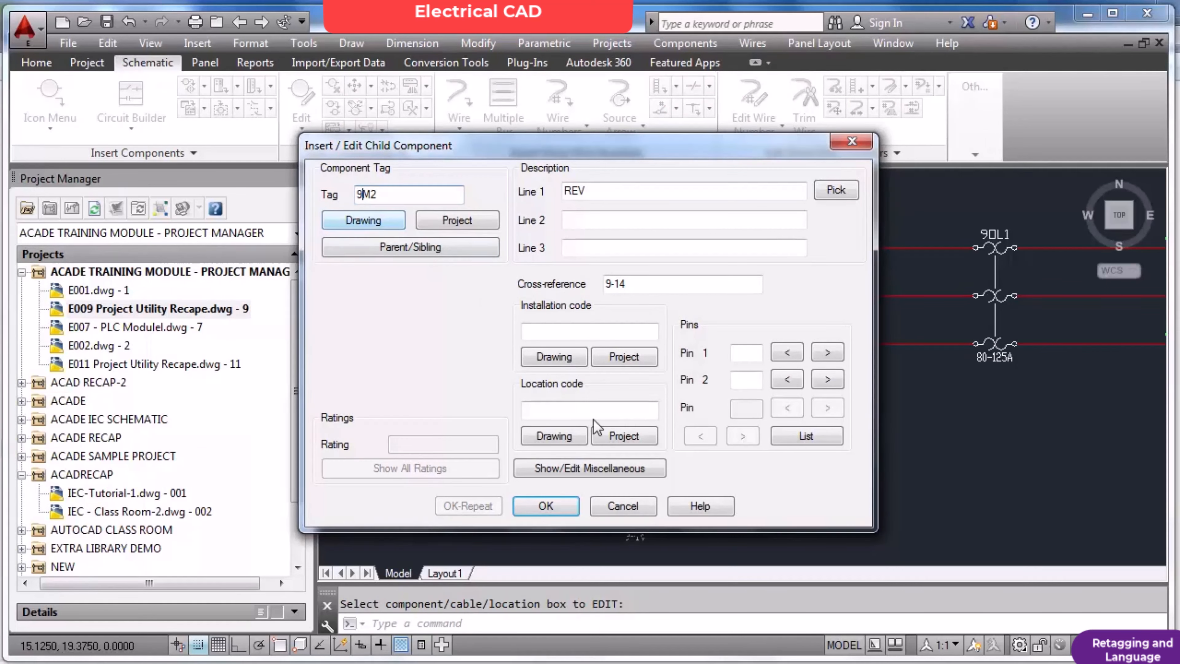
{"action": "left_click", "coordinate": [548, 507]}
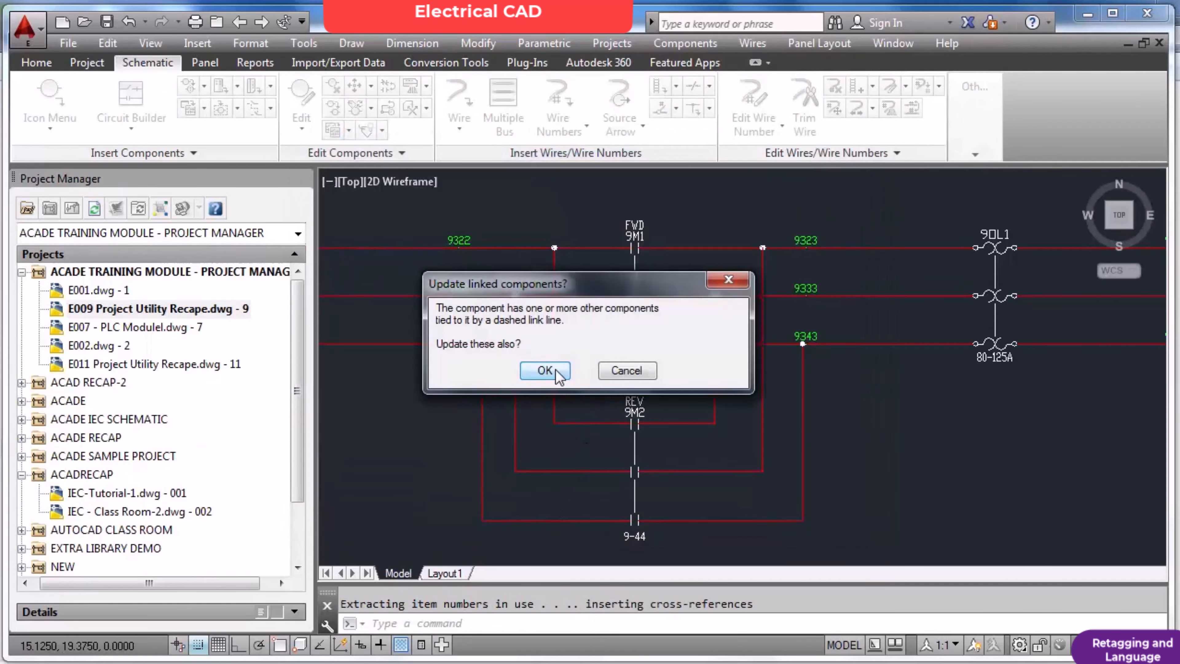
{"action": "left_click", "coordinate": [538, 374]}
{"action": "left_click", "coordinate": [582, 374]}
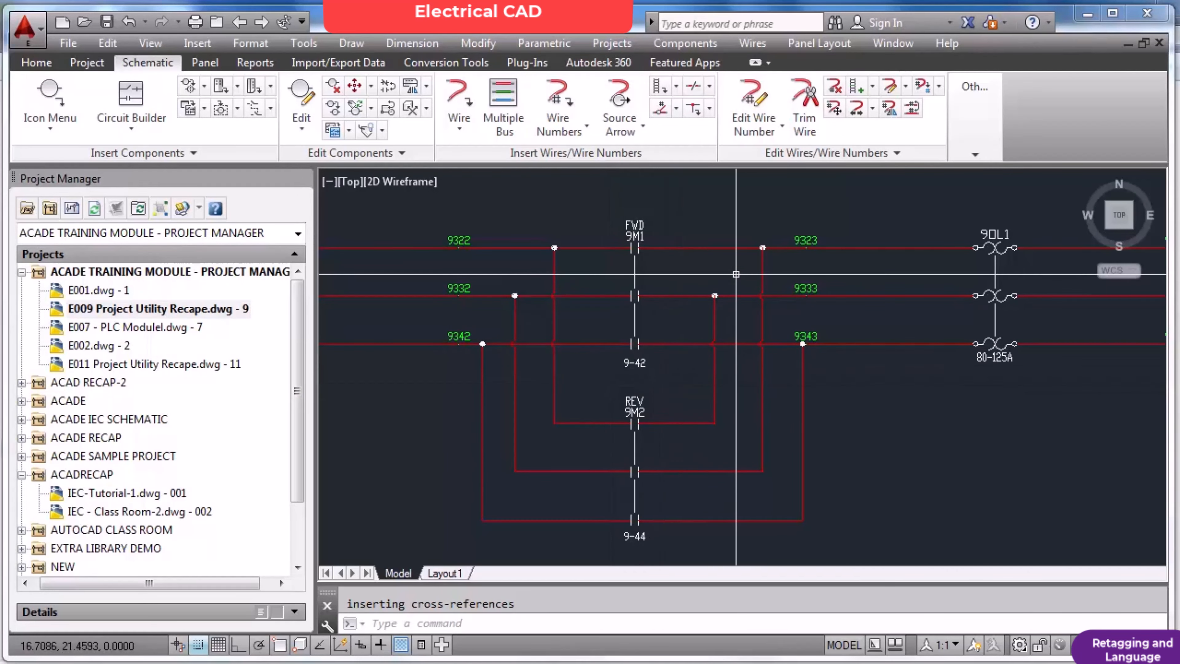
Save the E009 Project Utility Recape drawing with its retagged contactors.
{"action": "scroll", "coordinate": [742, 273], "scroll_direction": "down", "scroll_amount": 2}
{"action": "scroll", "coordinate": [411, 260], "scroll_direction": "up", "scroll_amount": 2}
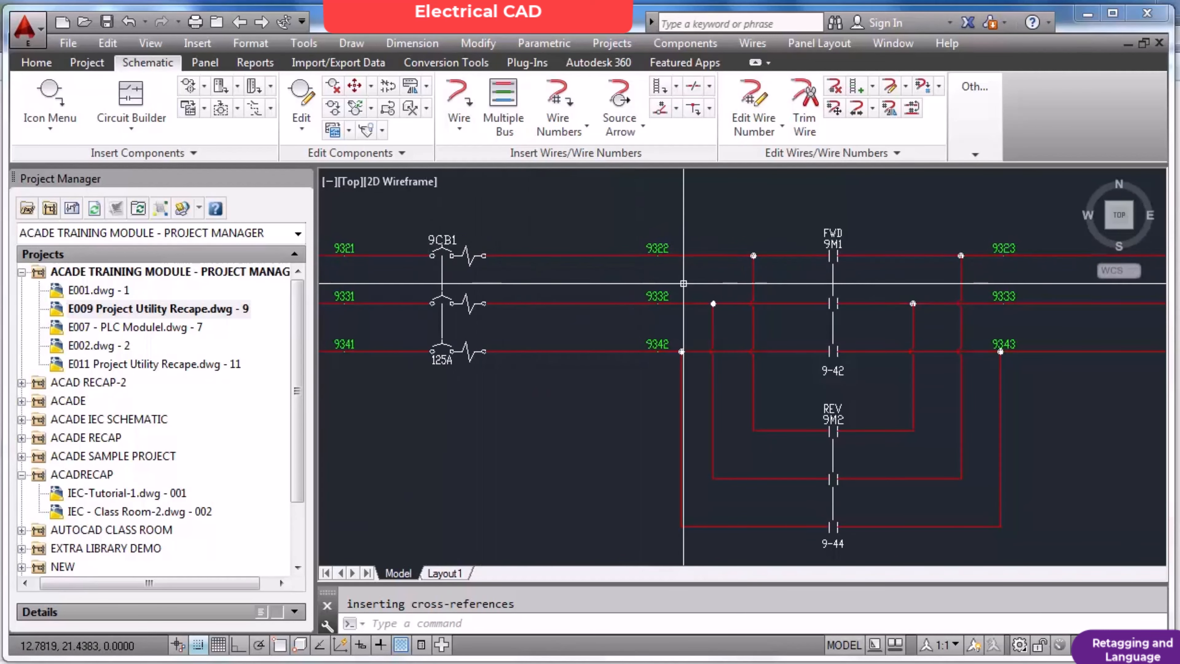
{"action": "scroll", "coordinate": [684, 285], "scroll_direction": "down", "scroll_amount": 2}
{"action": "scroll", "coordinate": [781, 402], "scroll_direction": "up", "scroll_amount": 5}
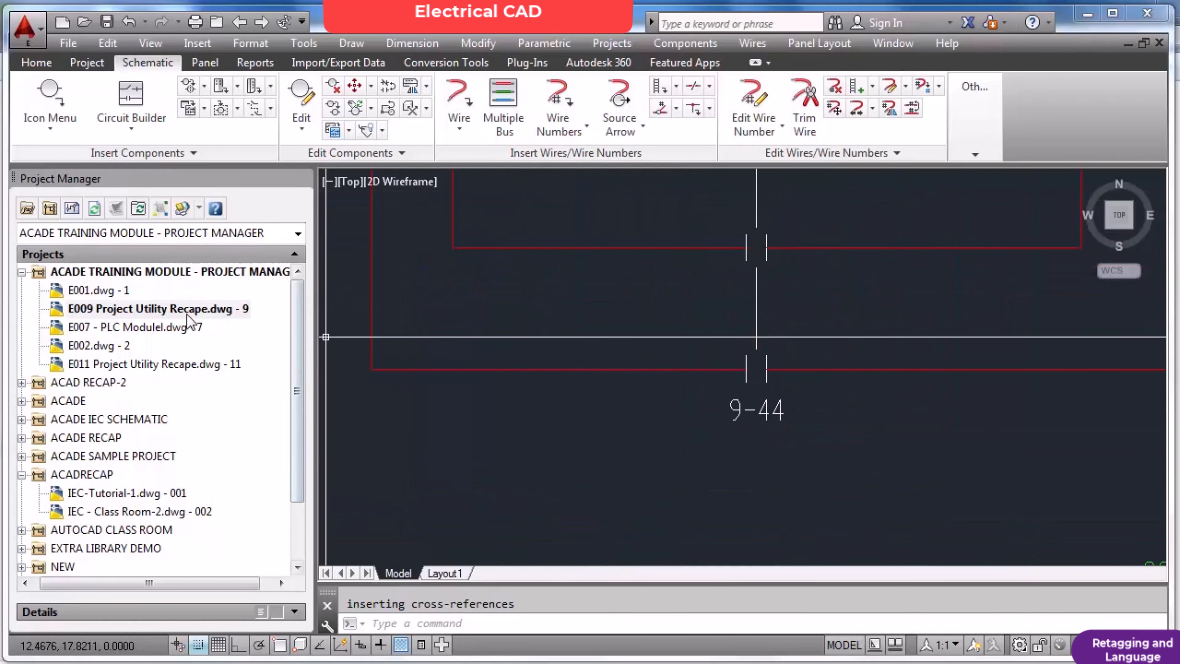
{"action": "type", "text": "z"}
{"action": "key", "text": "Return"}
{"action": "type", "text": "e"}
{"action": "key", "text": "Return"}
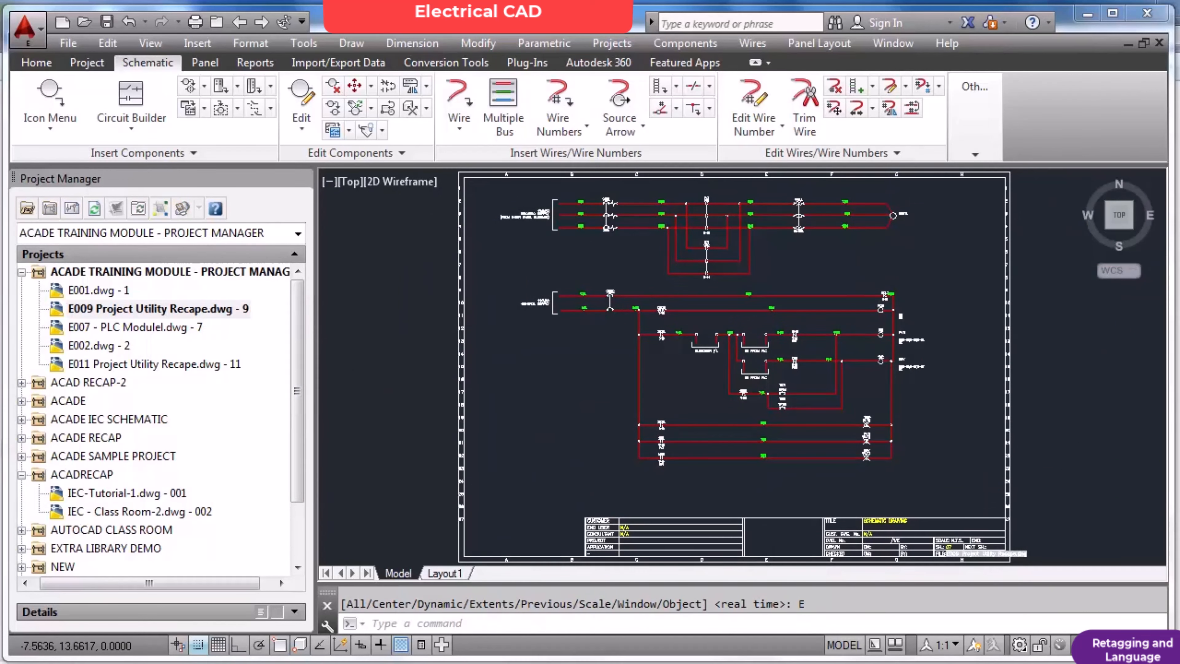
{"action": "key", "text": "ctrl+s"}
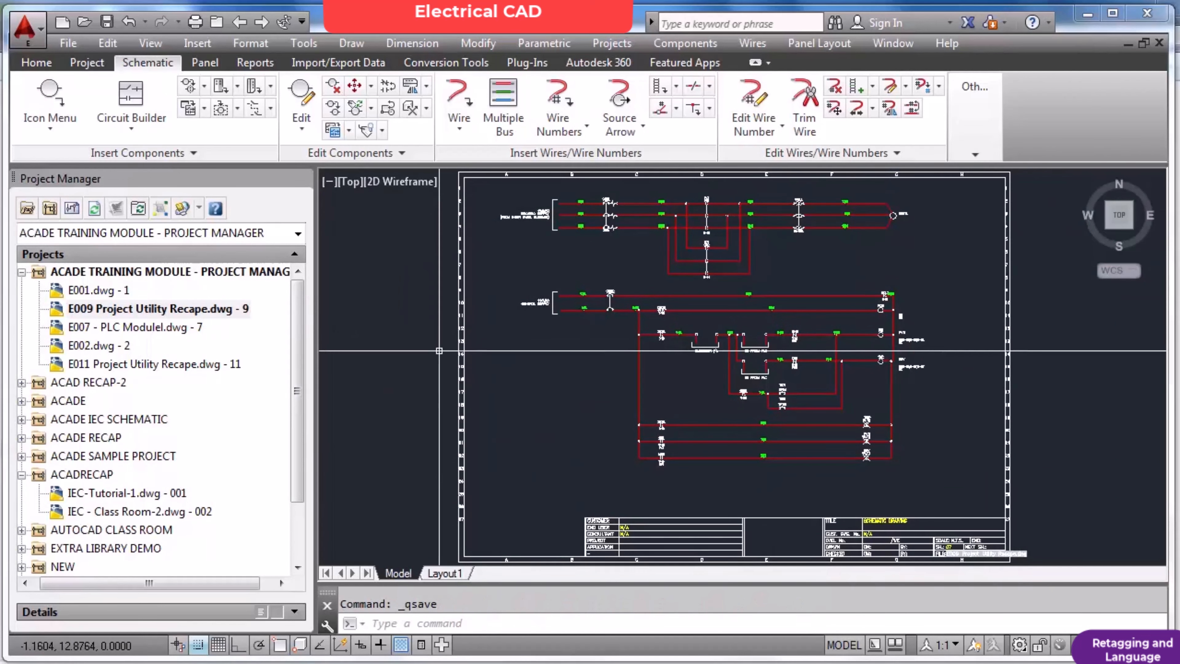
Save a copy of the drawing as E010 Project Utility Recape in the Sample Project folder.
{"action": "type", "text": "saveas"}
{"action": "key", "text": "Return"}
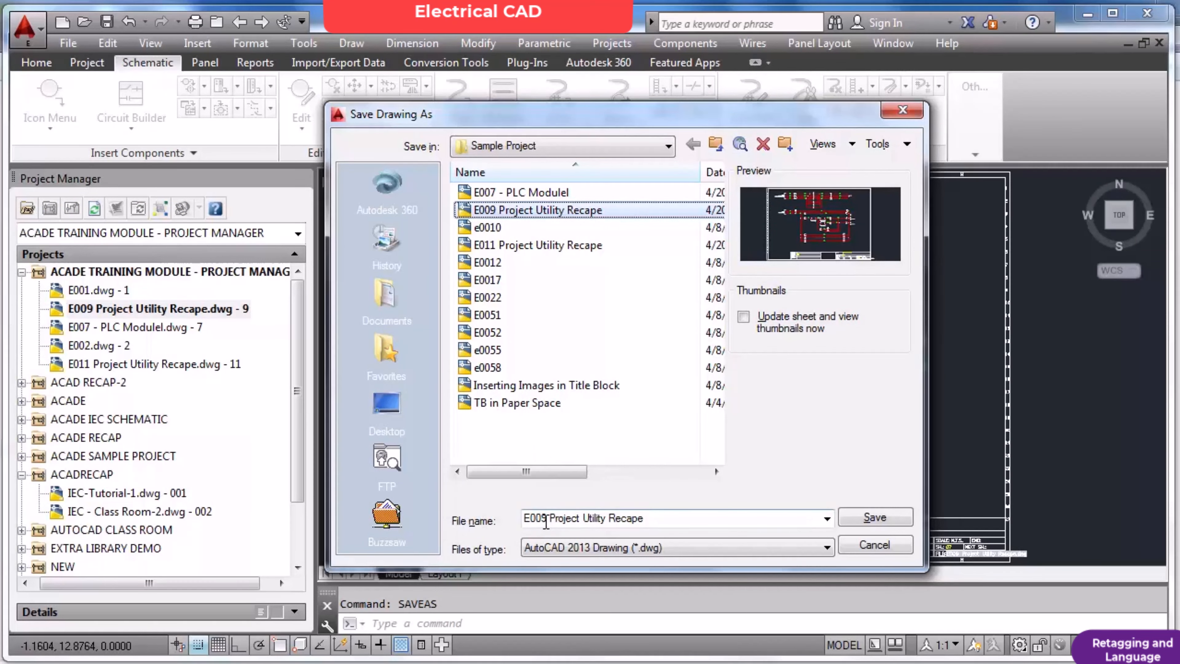
{"action": "left_click", "coordinate": [546, 524]}
{"action": "left_click", "coordinate": [546, 519]}
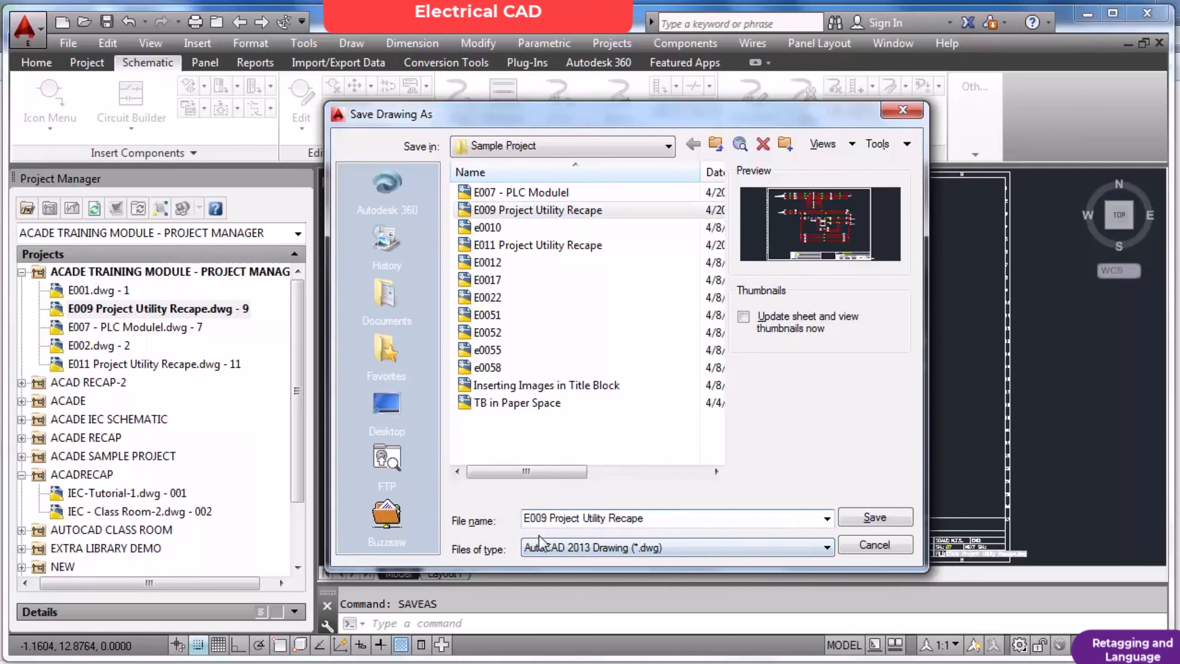
{"action": "key", "text": "BackSpace"}
{"action": "key", "text": "BackSpace"}
{"action": "type", "text": "10"}
{"action": "left_click", "coordinate": [869, 517]}
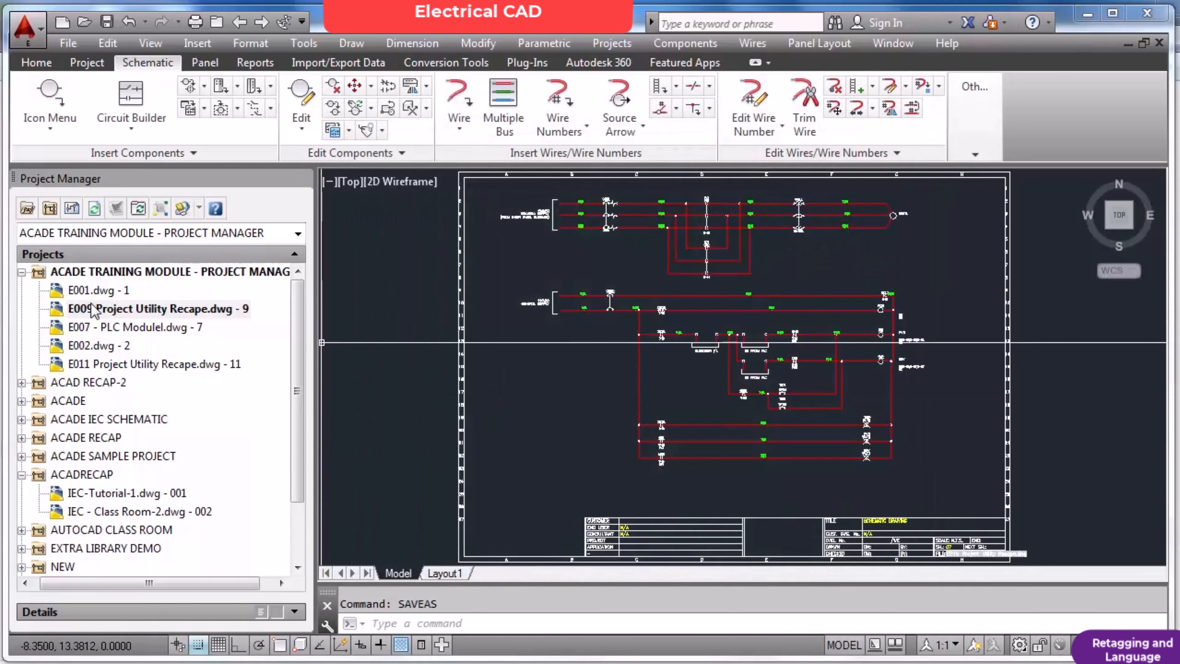
Add the active E010 drawing to the ACADE TRAINING MODULE - PROJECT MANAGER project, applying the project default values to its drawing settings.
{"action": "right_click", "coordinate": [124, 271]}
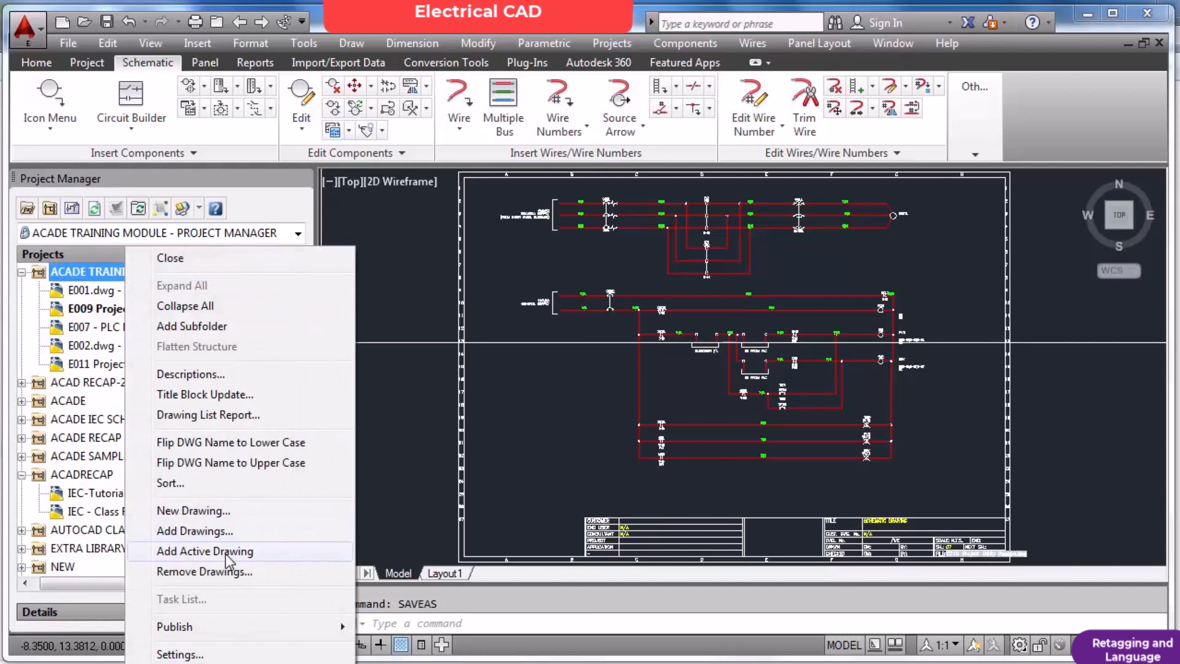
{"action": "left_click", "coordinate": [234, 552]}
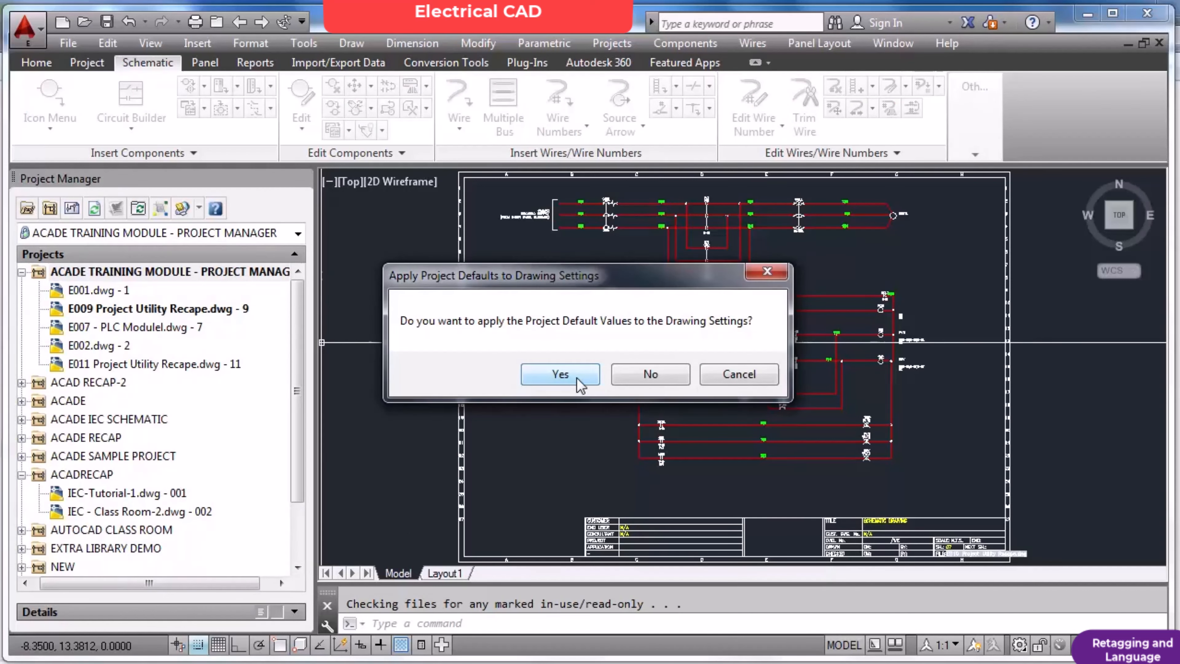
{"action": "left_click", "coordinate": [561, 374]}
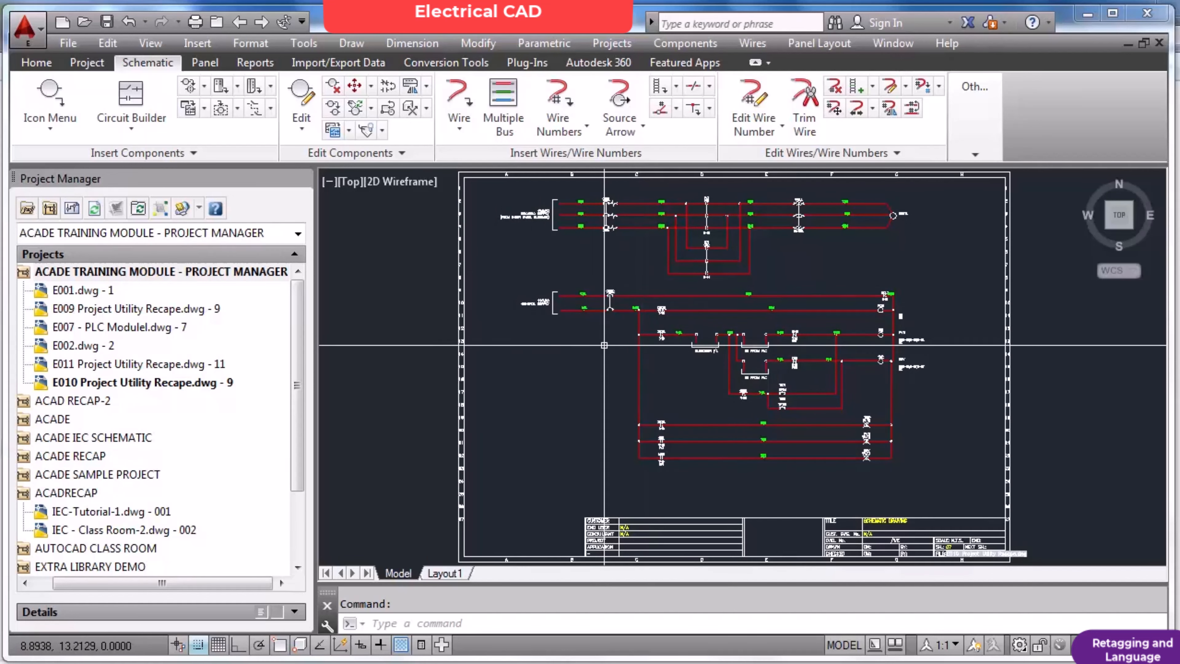
{"action": "left_click", "coordinate": [158, 384]}
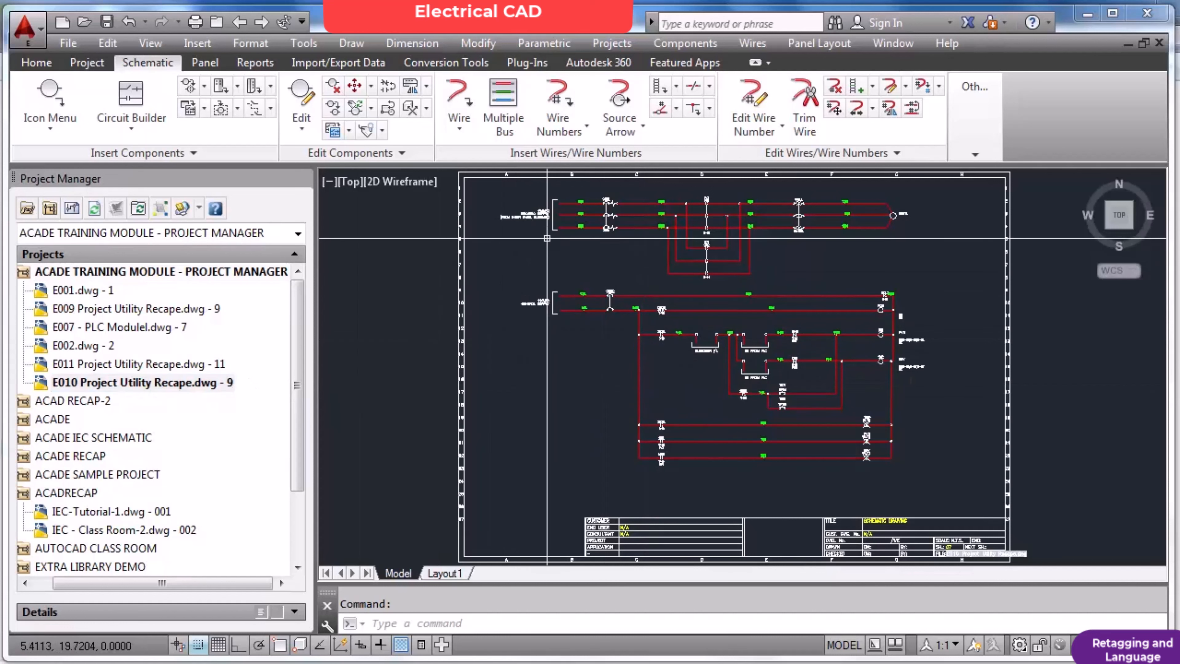
{"action": "scroll", "coordinate": [618, 205], "scroll_direction": "up", "scroll_amount": 7}
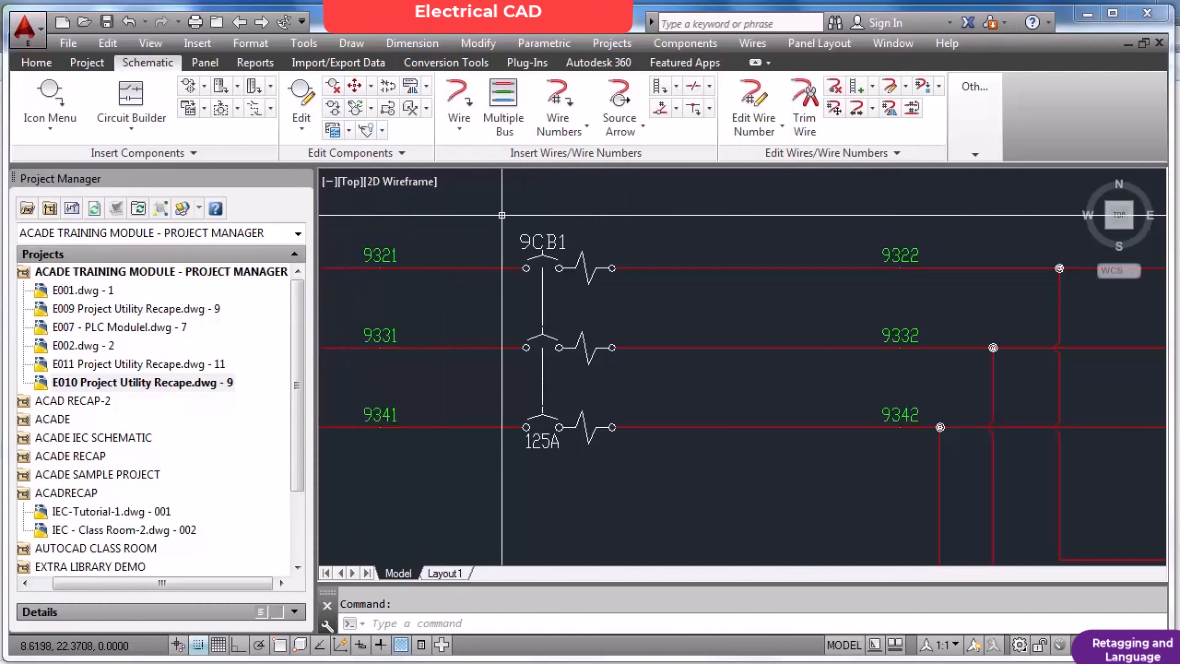
Open the Project-Wide Update or Retag settings and turn off Component Cross-Reference Update and Wire Number and Signal Tag/Retag.
{"action": "left_click", "coordinate": [88, 63]}
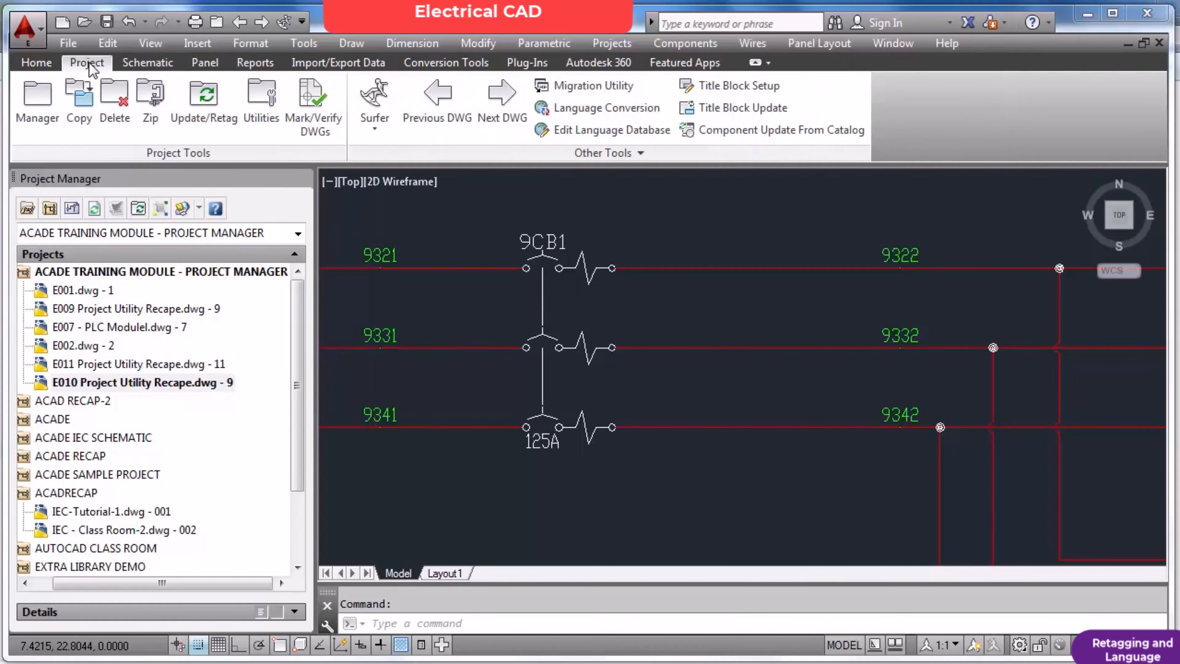
{"action": "left_click", "coordinate": [277, 109]}
{"action": "key", "text": "Escape"}
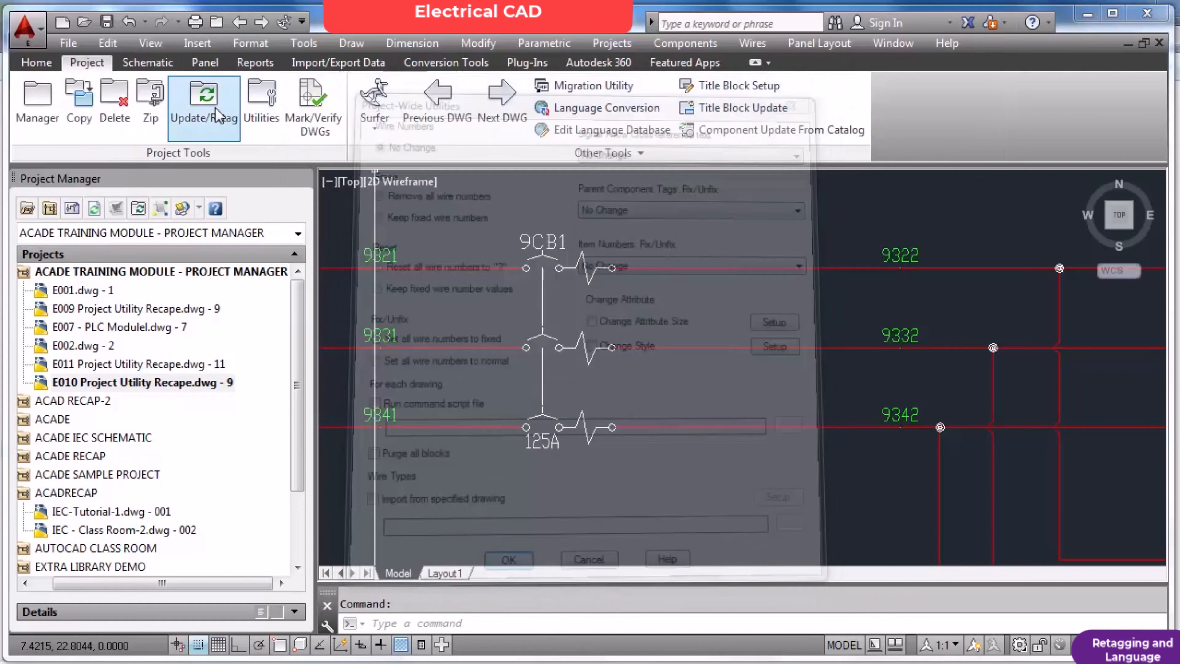
{"action": "left_click", "coordinate": [217, 111]}
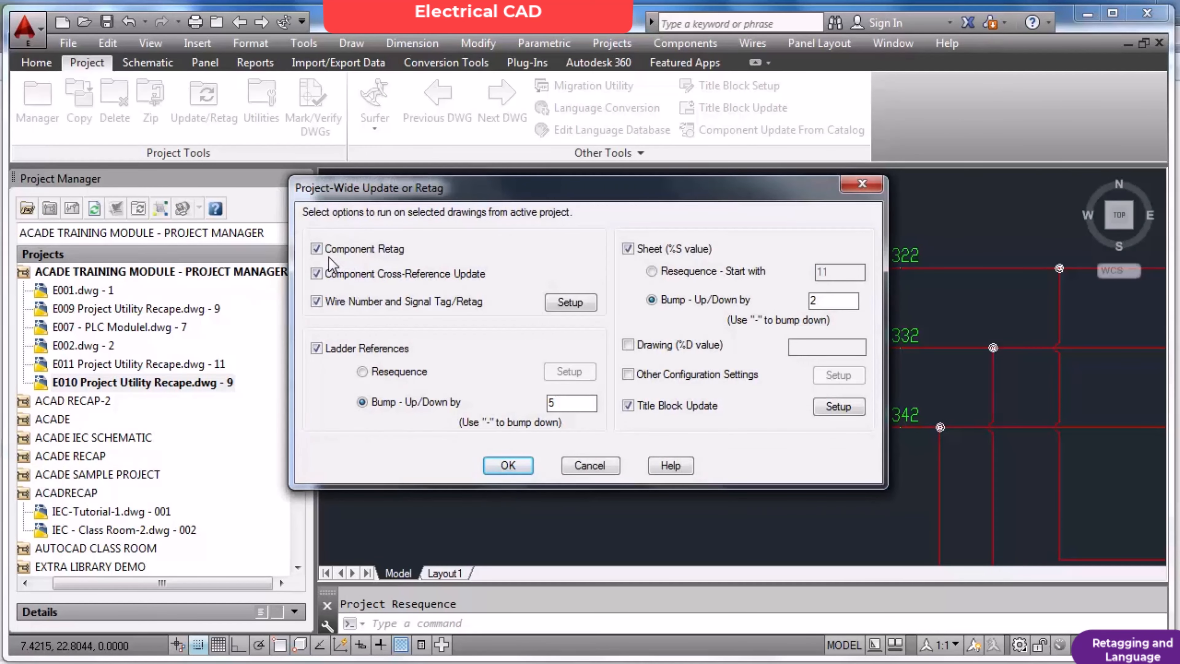
{"action": "left_click", "coordinate": [324, 275]}
{"action": "left_click", "coordinate": [319, 302]}
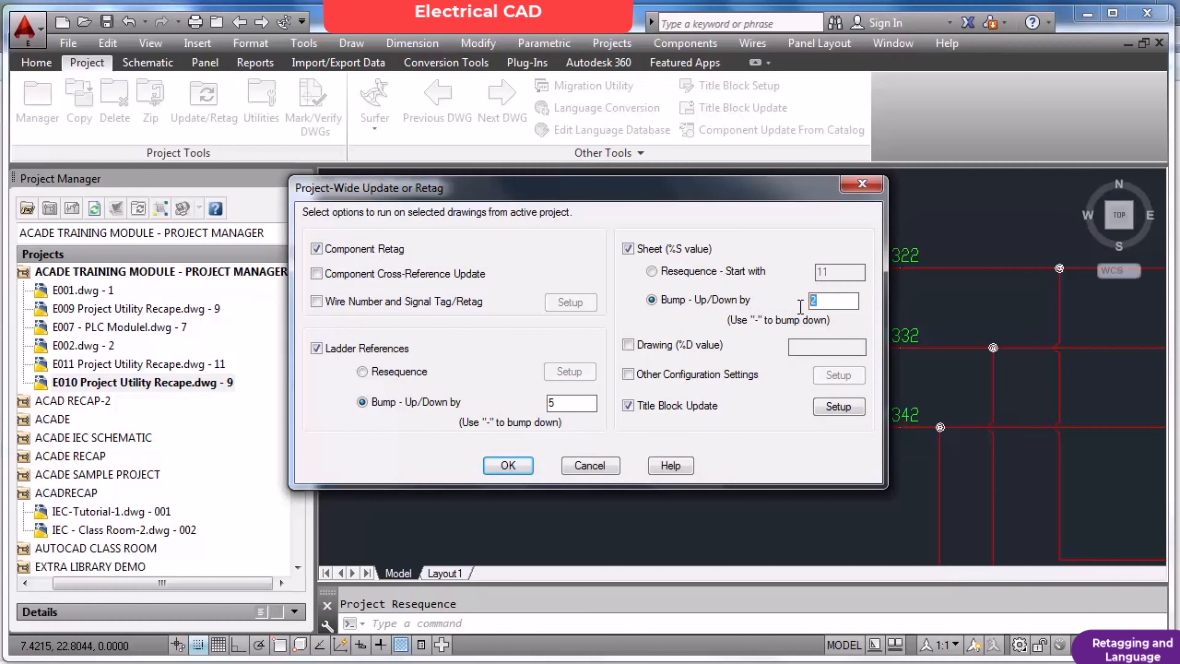
Set the sheet value to bump up by 1, enable the cross-reference update and wire number retag, and accept the retag settings.
{"action": "left_click_drag", "start_coordinate": [728, 198], "coordinate": [633, 297]}
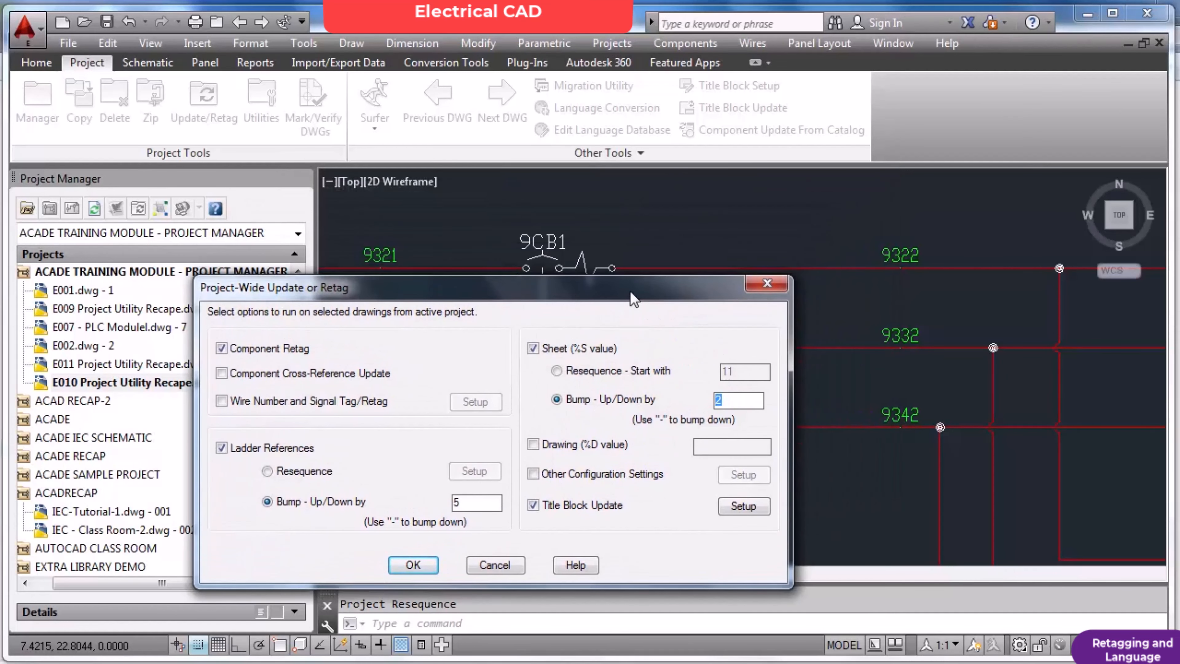
{"action": "left_click_drag", "start_coordinate": [633, 297], "coordinate": [676, 264]}
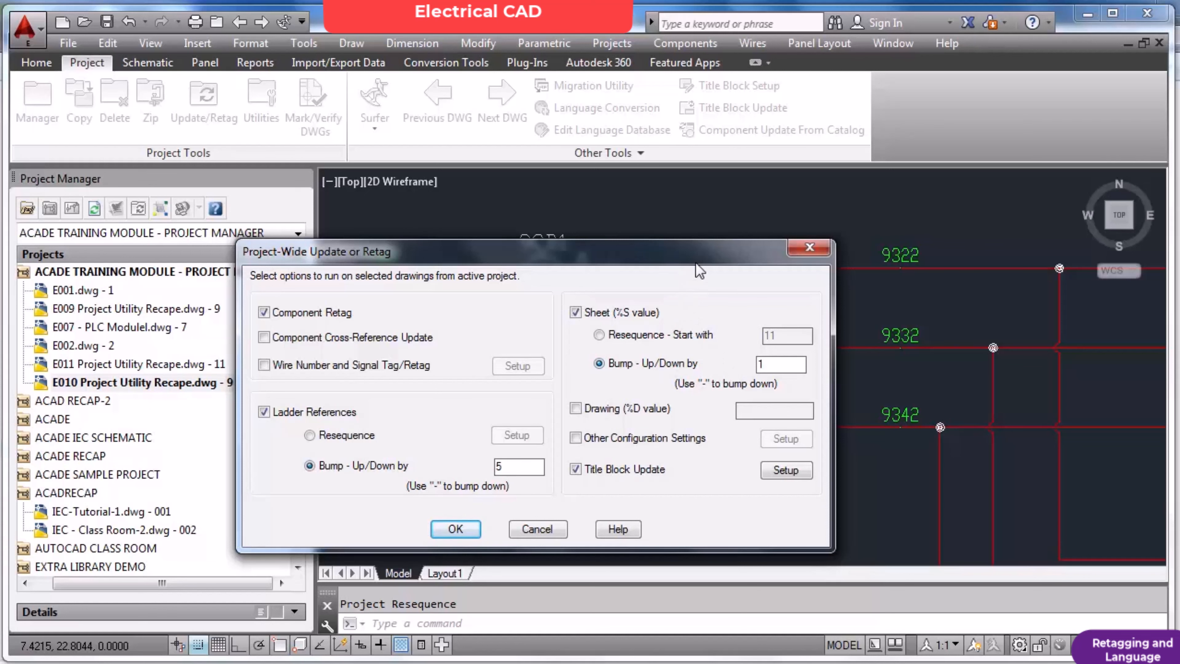
{"action": "left_click_drag", "start_coordinate": [701, 252], "coordinate": [700, 283]}
{"action": "left_click", "coordinate": [772, 402]}
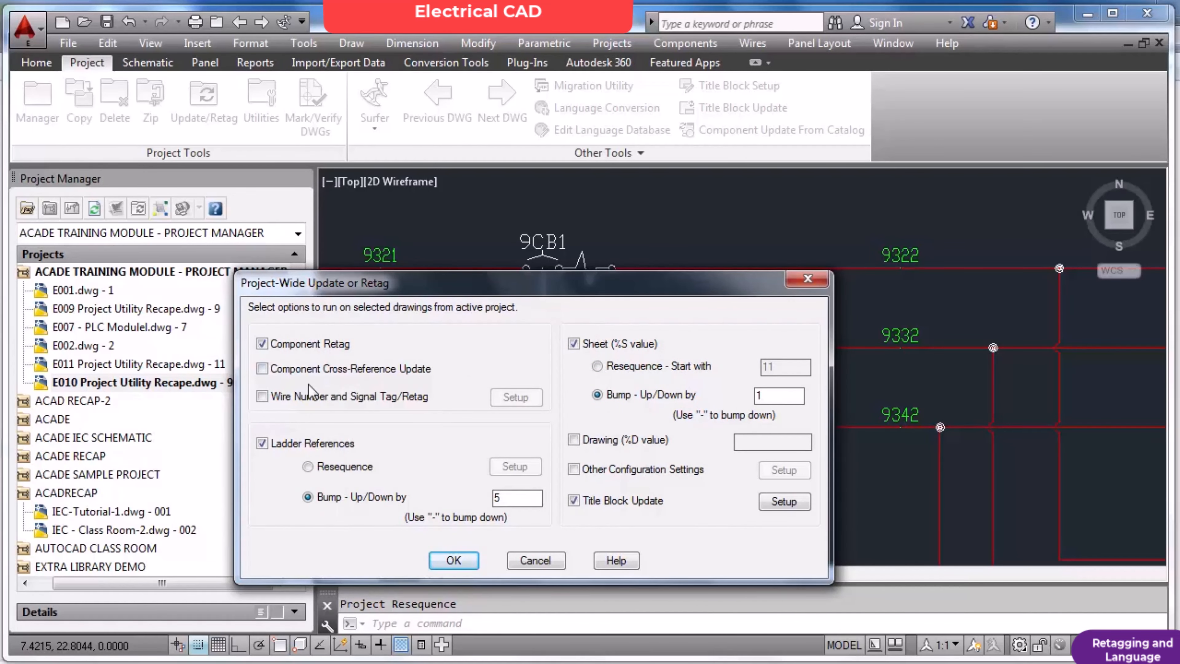
{"action": "left_click", "coordinate": [262, 397]}
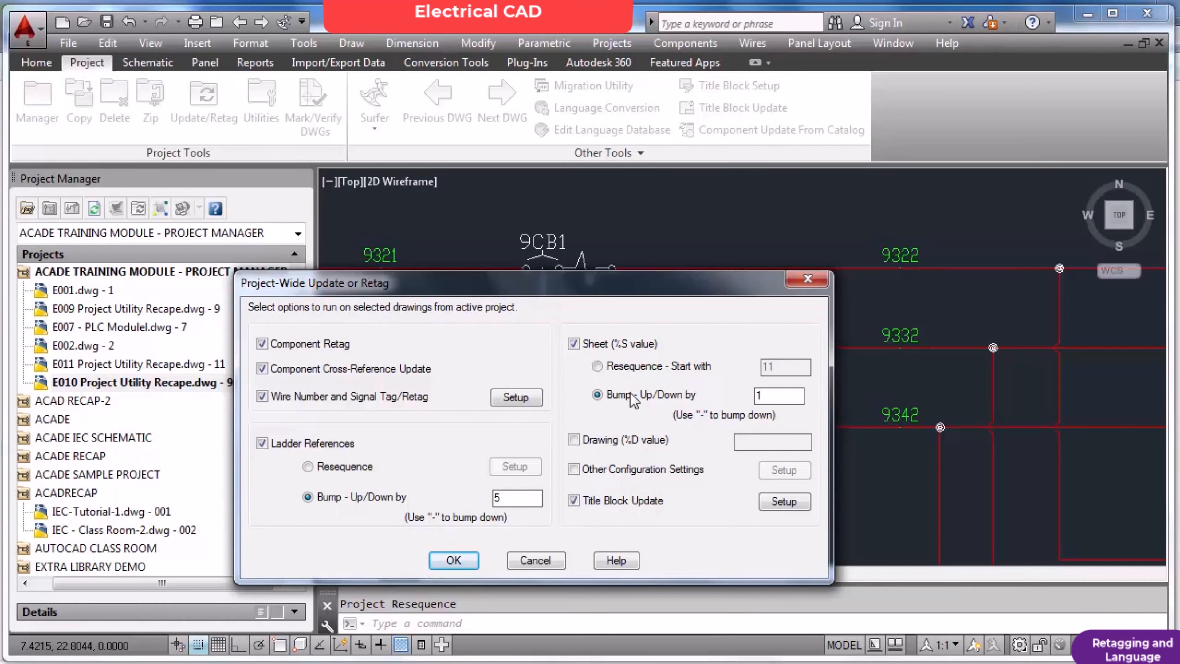
{"action": "left_click", "coordinate": [454, 561]}
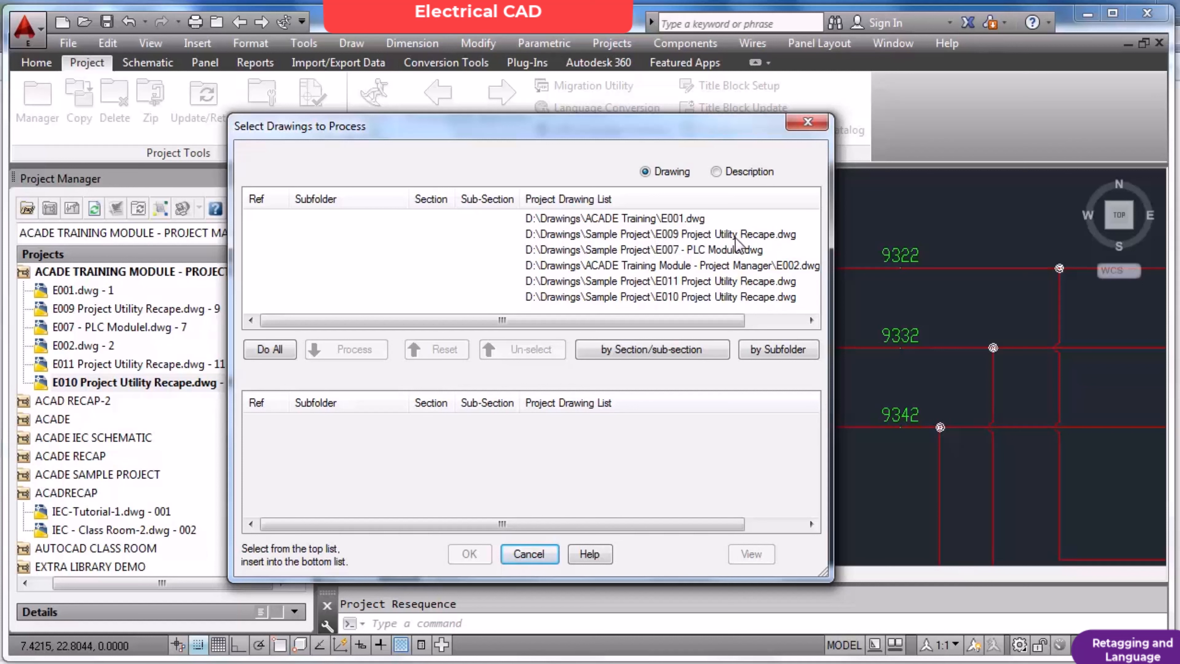
Run the project-wide retag on the E010 Project Utility Recape drawing only.
{"action": "left_click", "coordinate": [687, 300]}
{"action": "left_click", "coordinate": [358, 354]}
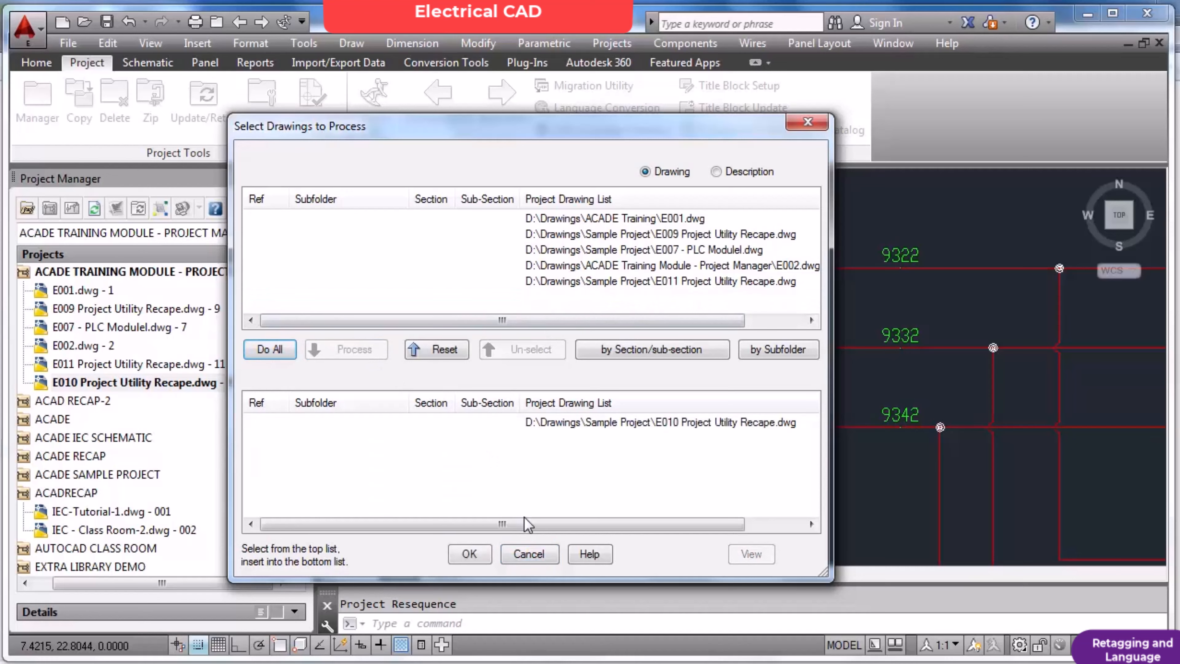
{"action": "left_click", "coordinate": [469, 554]}
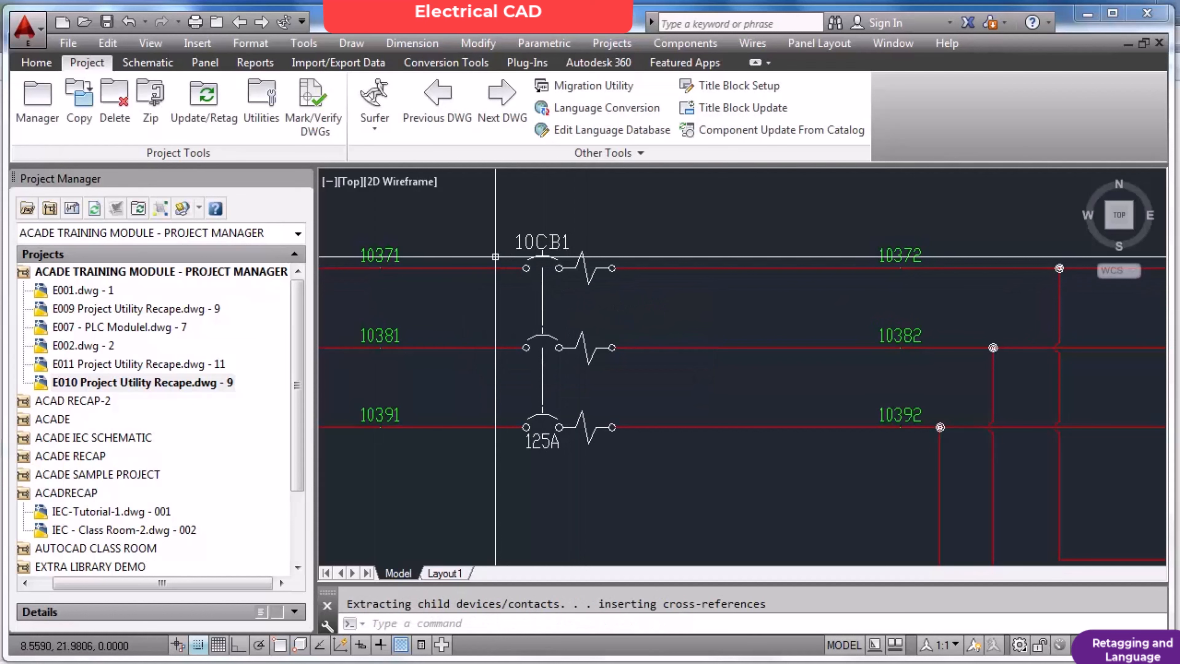
Examine the retagged component tags, wire numbers and contact cross-references around the circuit breaker and the FWD/REV contactors.
{"action": "scroll", "coordinate": [496, 256], "scroll_direction": "up", "scroll_amount": 2}
{"action": "scroll", "coordinate": [633, 281], "scroll_direction": "down", "scroll_amount": 2}
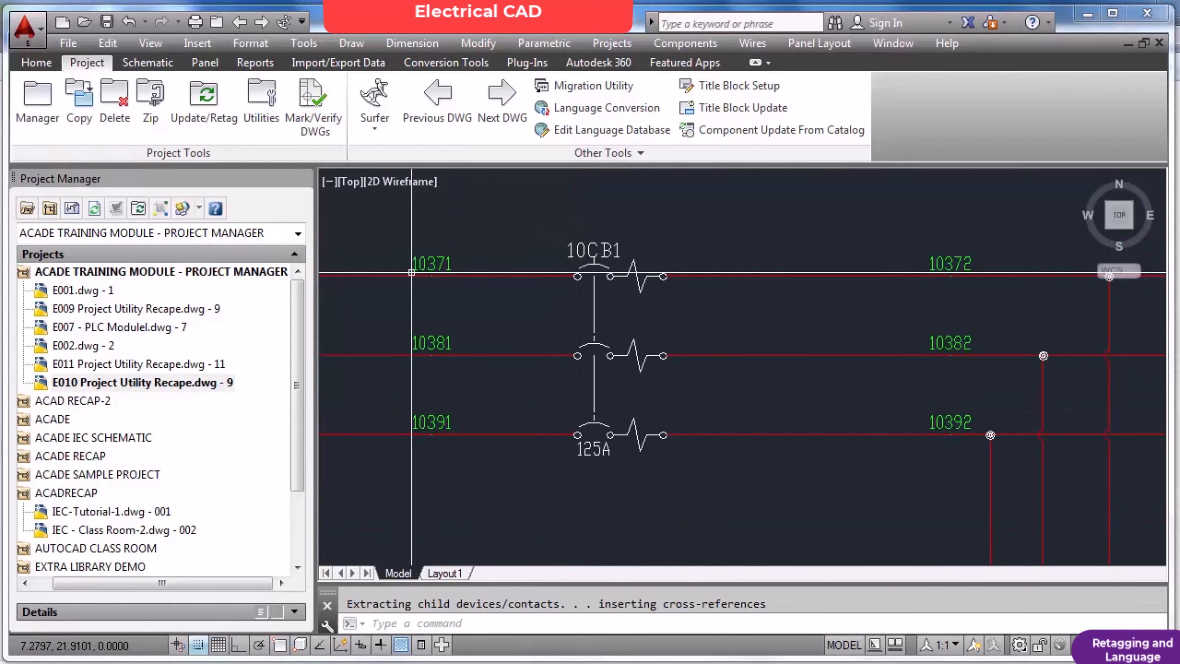
{"action": "scroll", "coordinate": [416, 271], "scroll_direction": "down", "scroll_amount": 1}
{"action": "scroll", "coordinate": [421, 270], "scroll_direction": "up", "scroll_amount": 1}
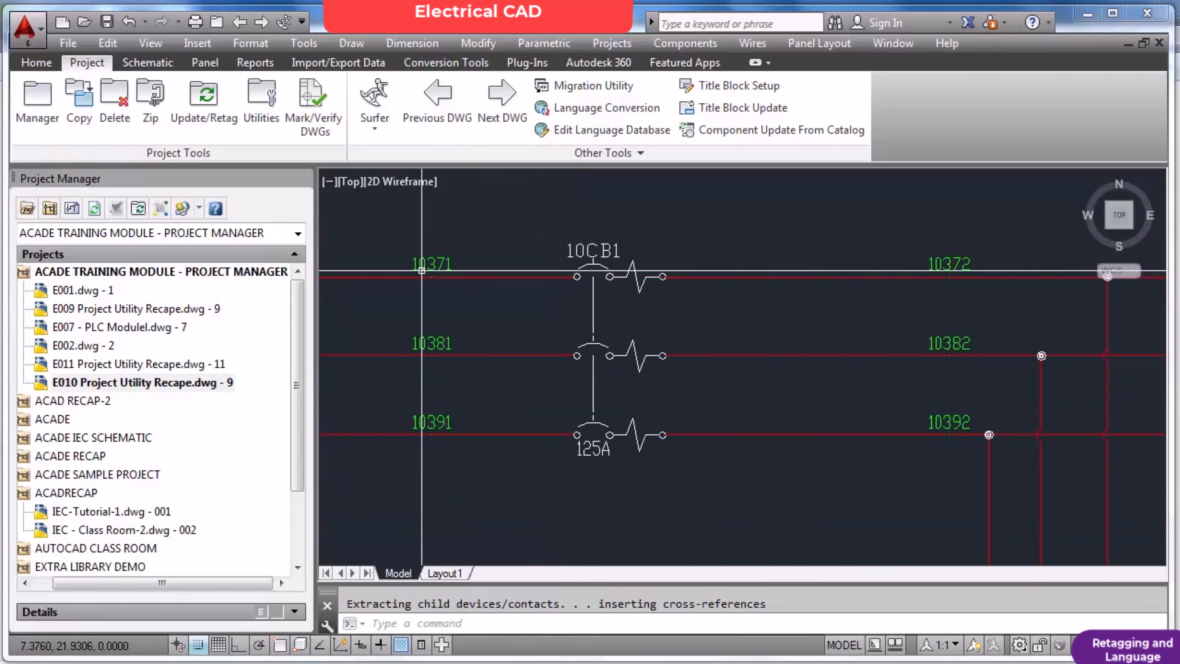
{"action": "scroll", "coordinate": [422, 270], "scroll_direction": "down", "scroll_amount": 1}
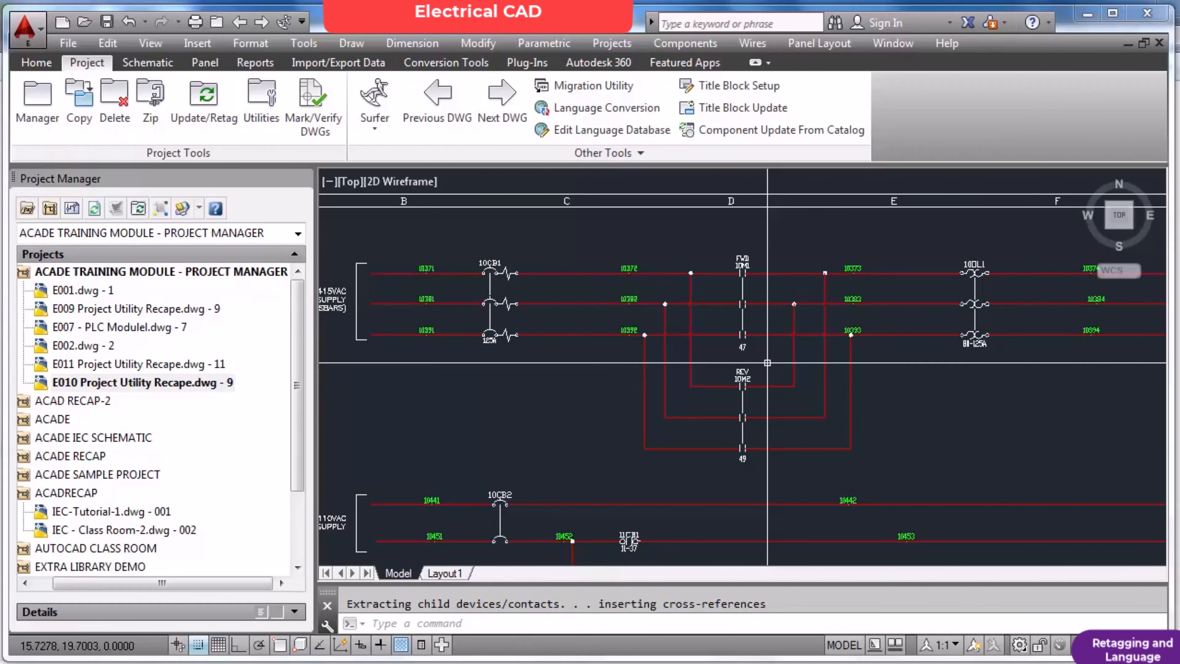
{"action": "scroll", "coordinate": [1107, 452], "scroll_direction": "up", "scroll_amount": 3}
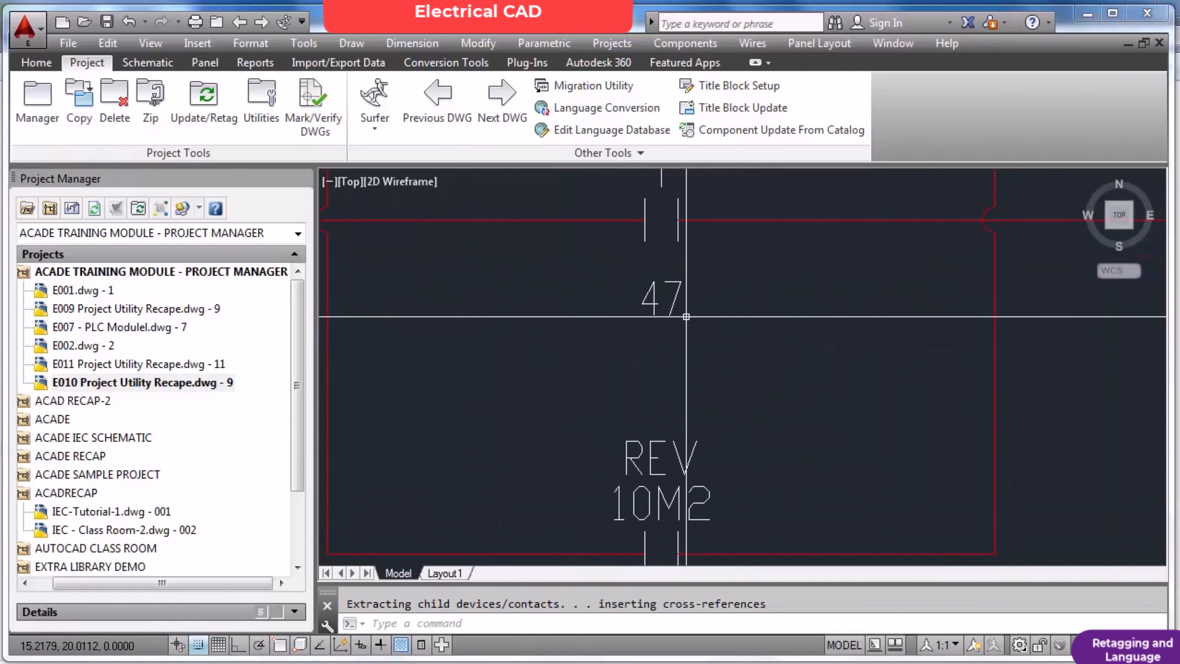
{"action": "scroll", "coordinate": [686, 317], "scroll_direction": "up", "scroll_amount": 2}
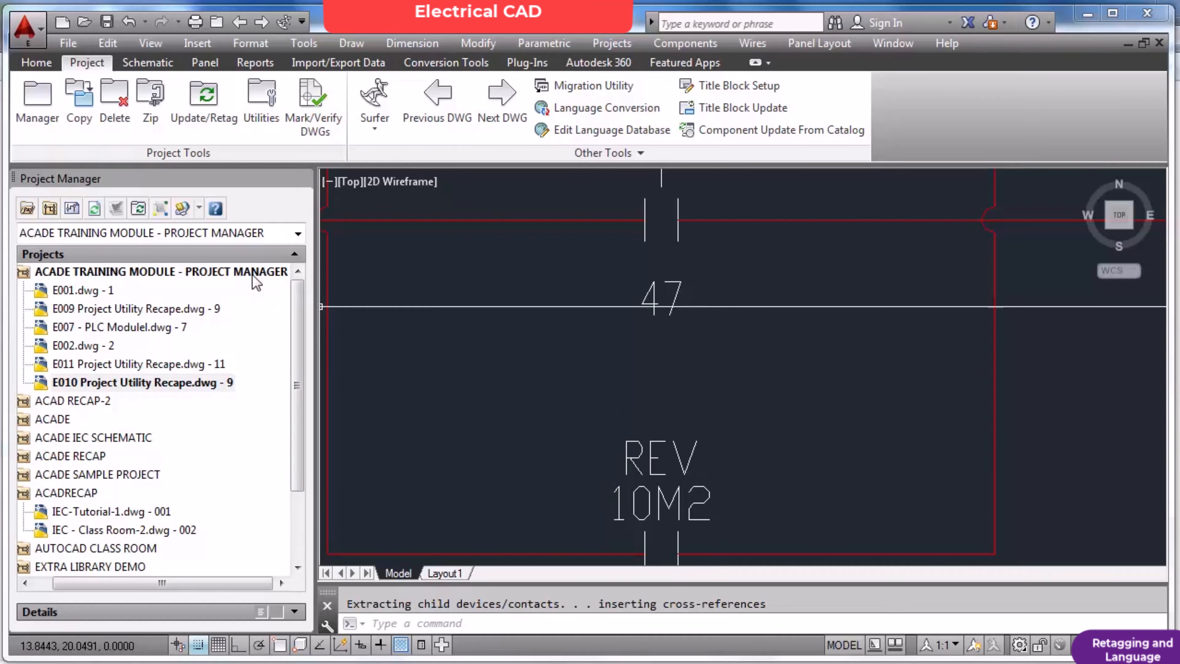
Set the same-drawing cross-reference format to %S-%N in the drawing properties of E010 Project Utility Recape.
{"action": "right_click", "coordinate": [197, 385]}
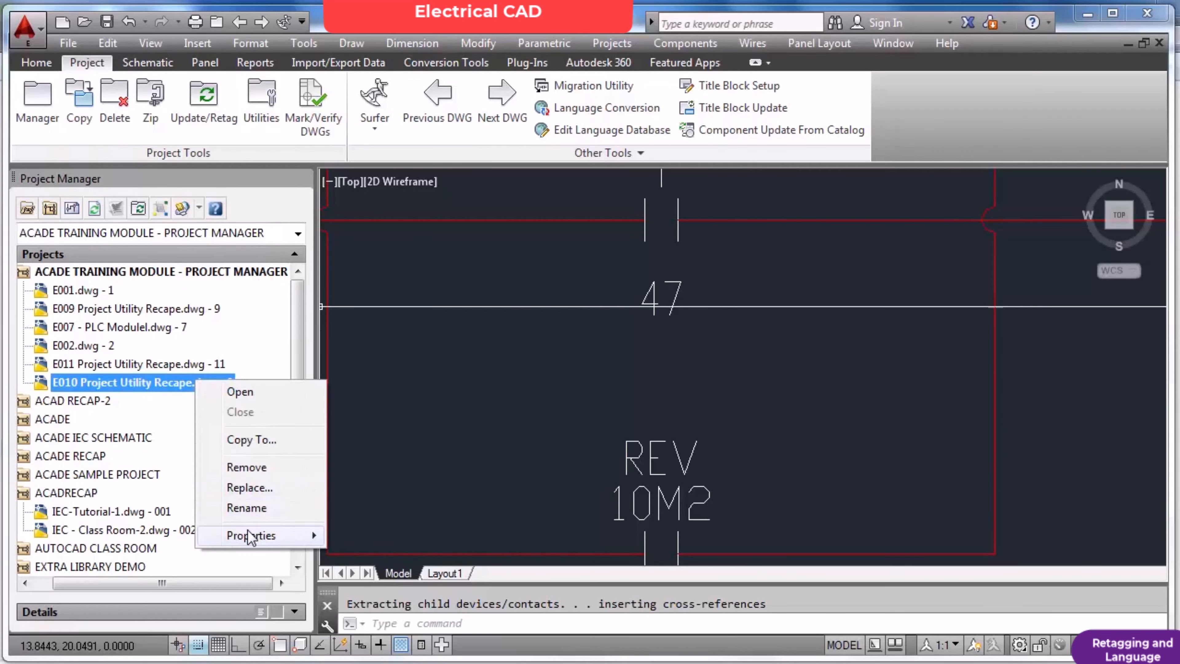
{"action": "mouse_move", "coordinate": [266, 539]}
{"action": "left_click", "coordinate": [386, 535]}
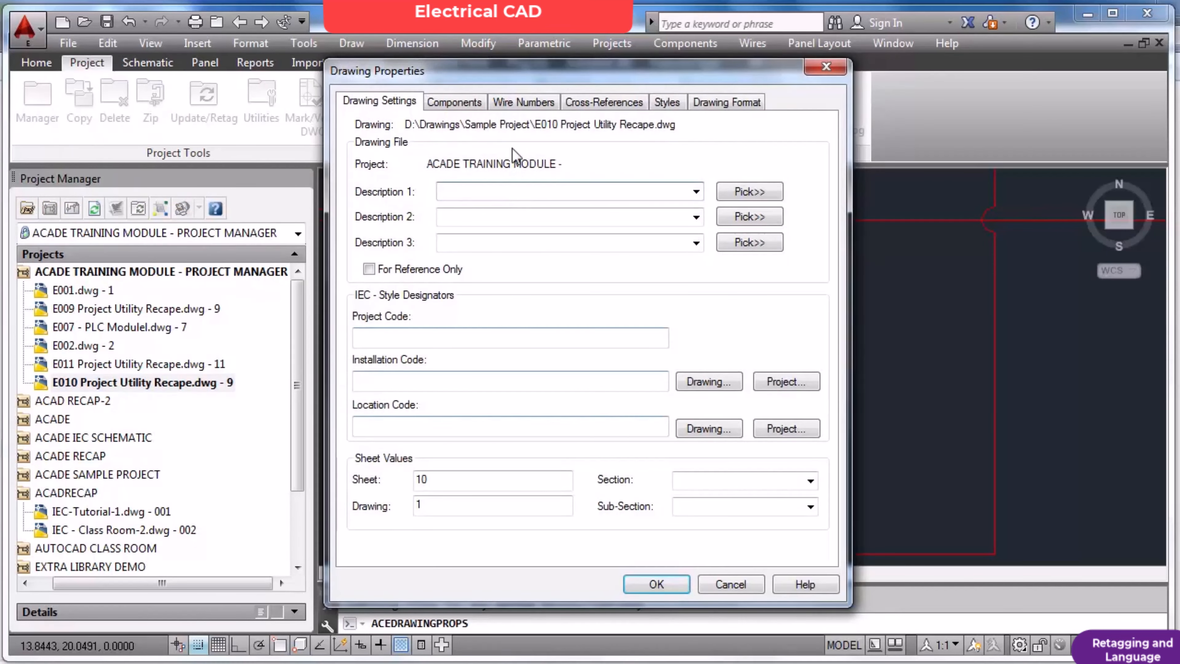
{"action": "left_click", "coordinate": [573, 103]}
{"action": "left_click", "coordinate": [377, 185]}
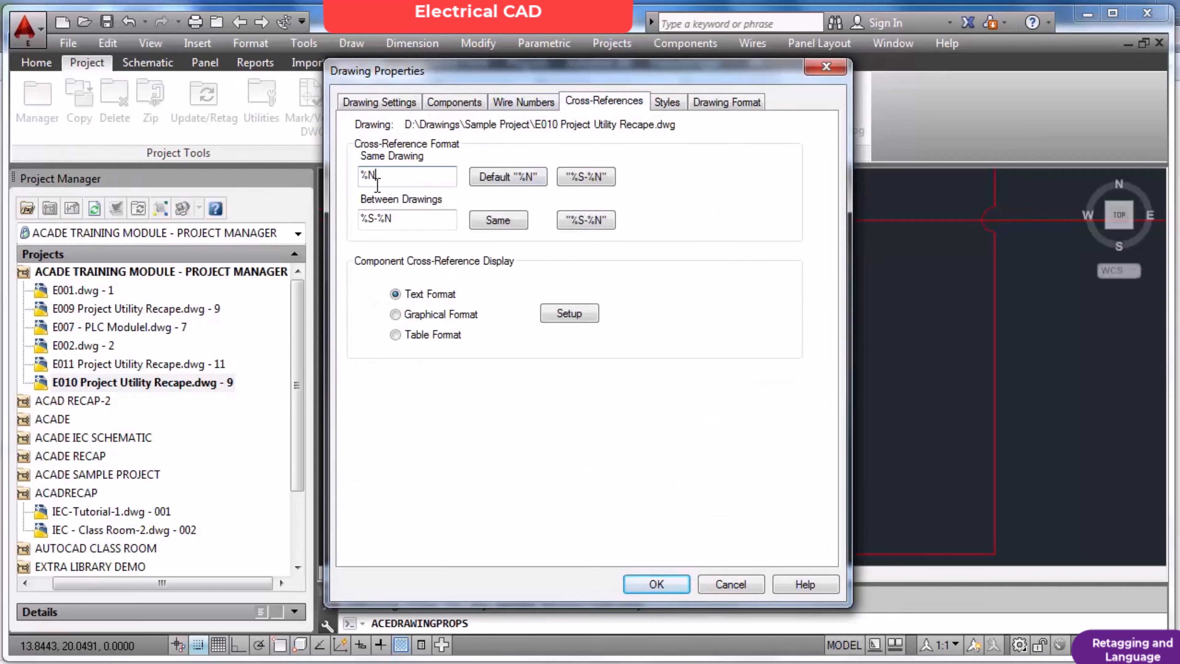
{"action": "left_click", "coordinate": [580, 176]}
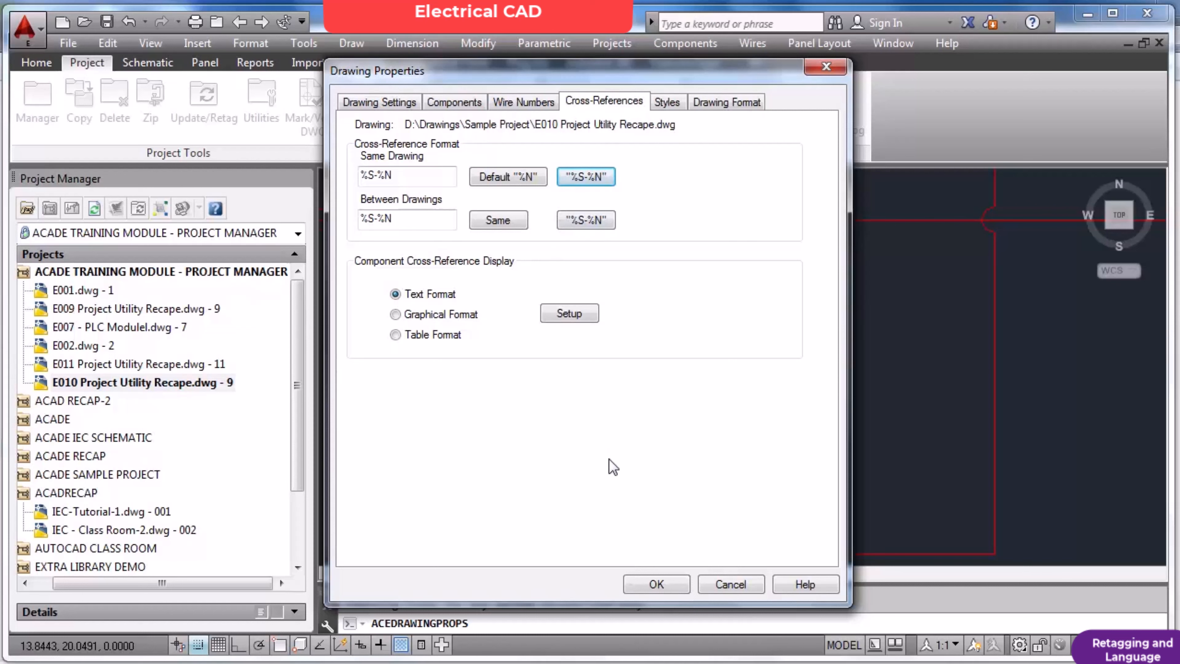
{"action": "left_click", "coordinate": [657, 584]}
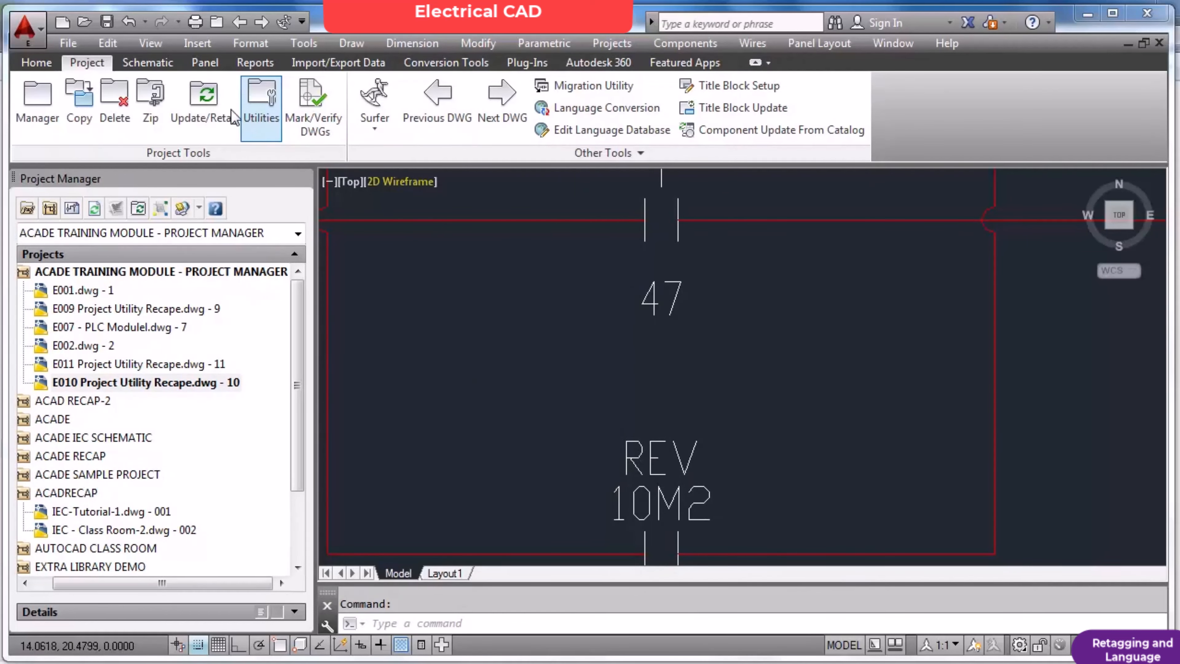
Run Component Cross-Reference on all components of the active drawing and check the contact references under the FWD and REV contactors.
{"action": "left_click", "coordinate": [153, 63]}
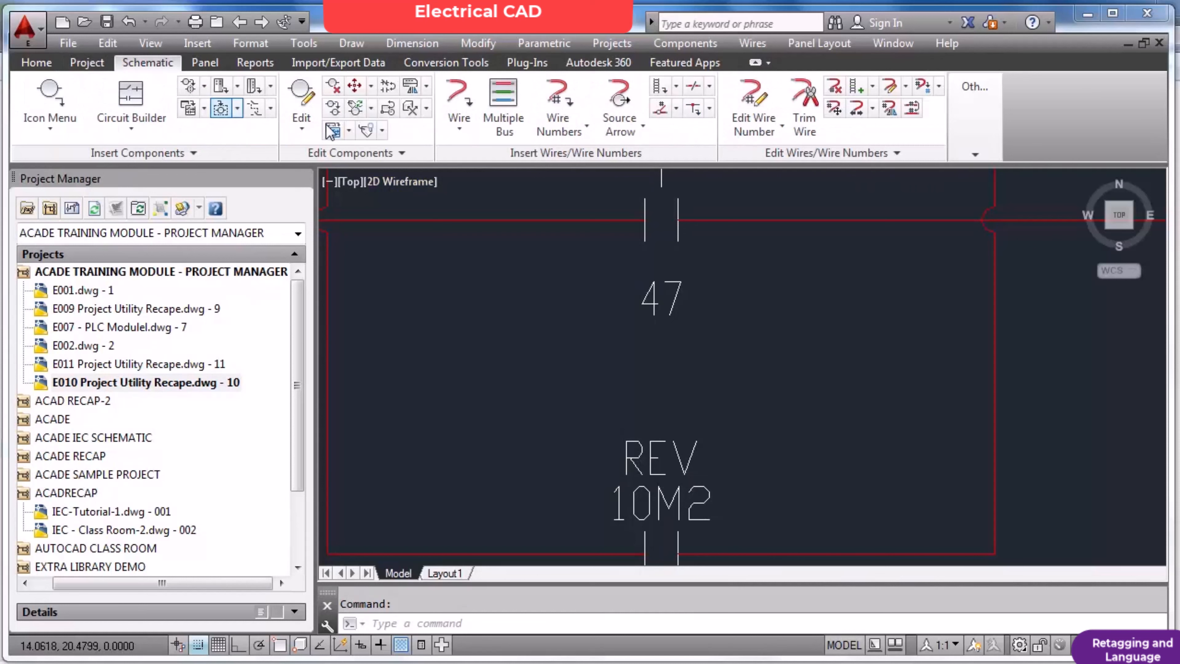
{"action": "left_click", "coordinate": [412, 112]}
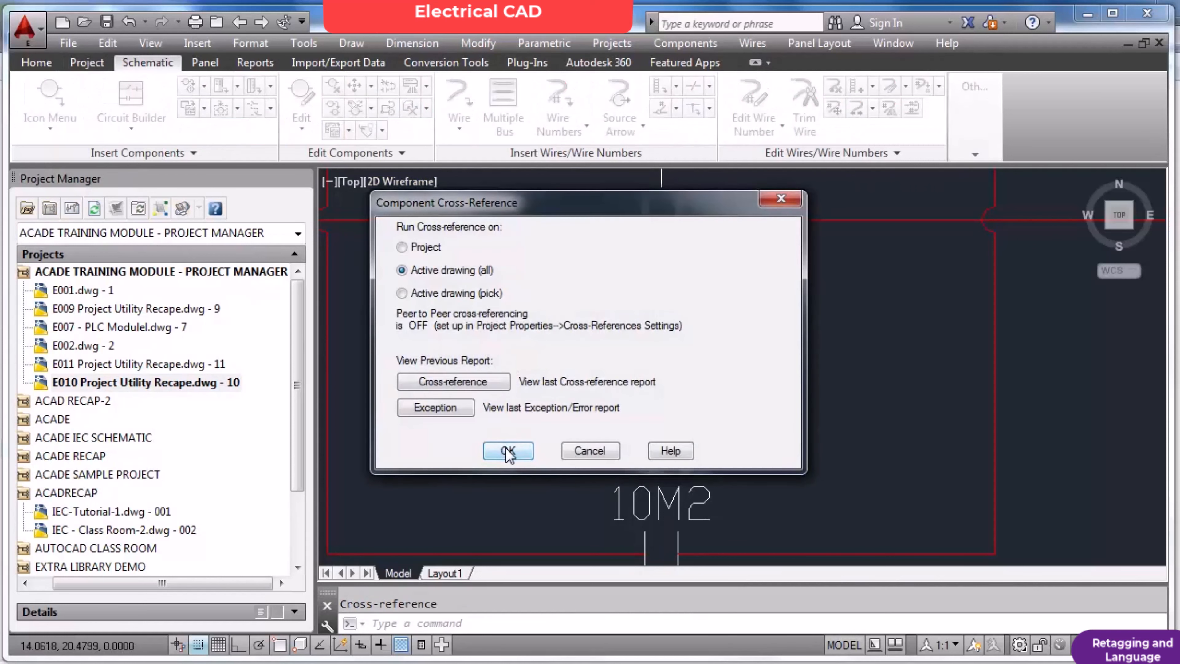
{"action": "left_click", "coordinate": [508, 451]}
{"action": "left_click", "coordinate": [525, 348]}
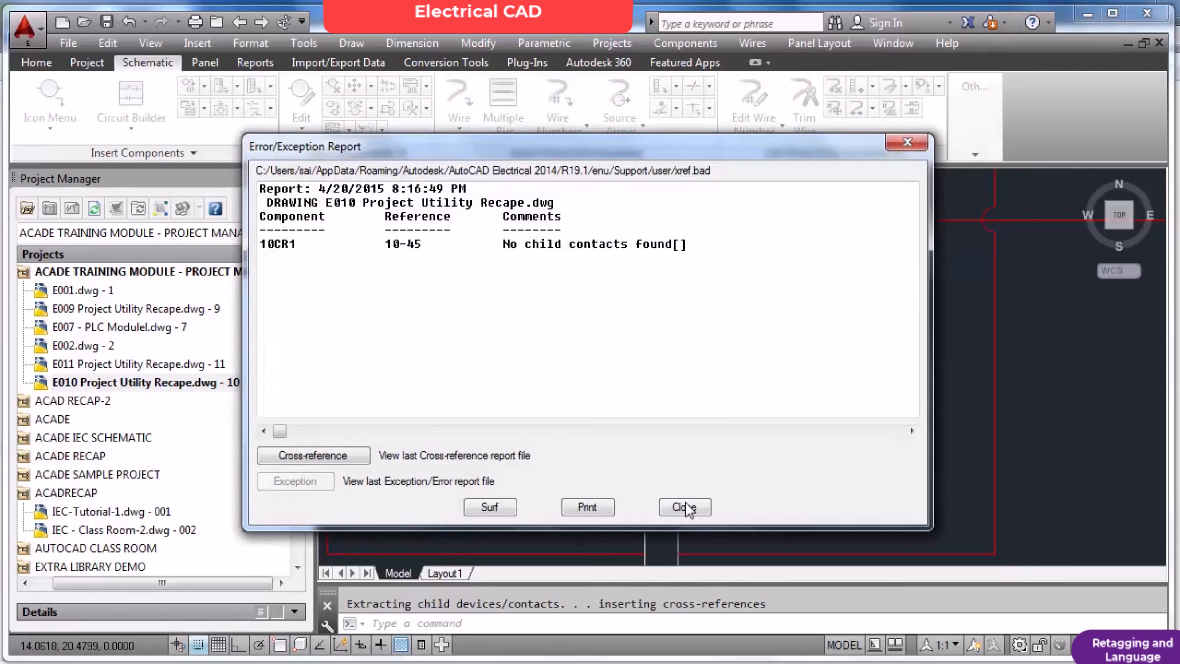
{"action": "left_click", "coordinate": [684, 507]}
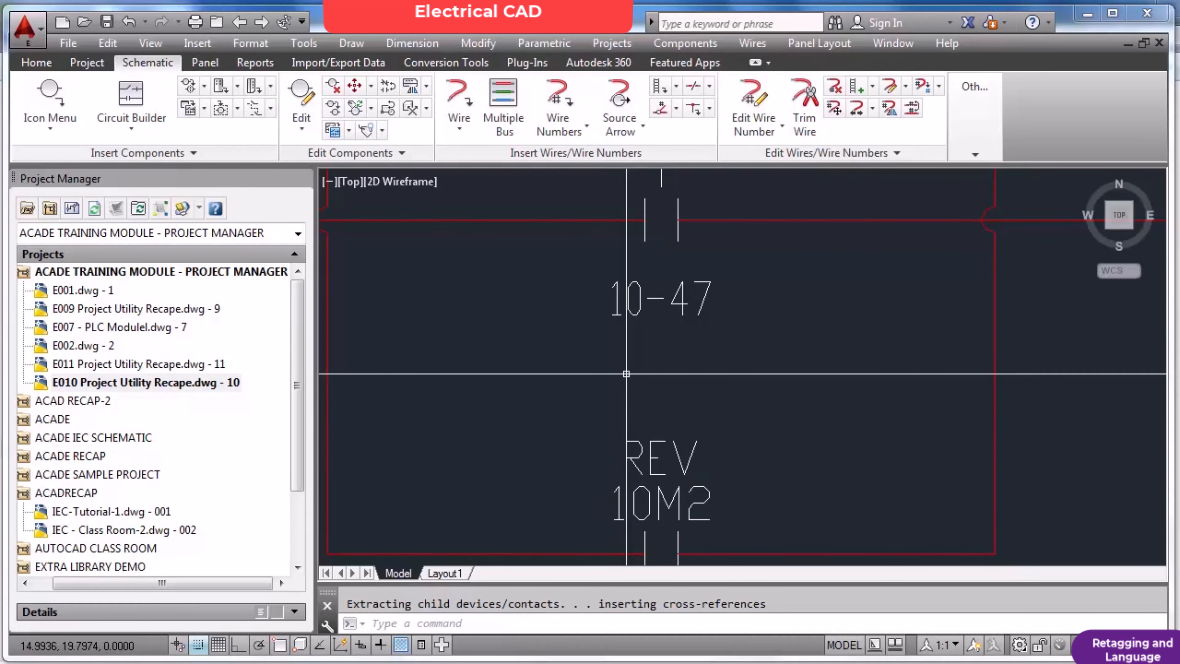
{"action": "scroll", "coordinate": [643, 312], "scroll_direction": "down", "scroll_amount": 2}
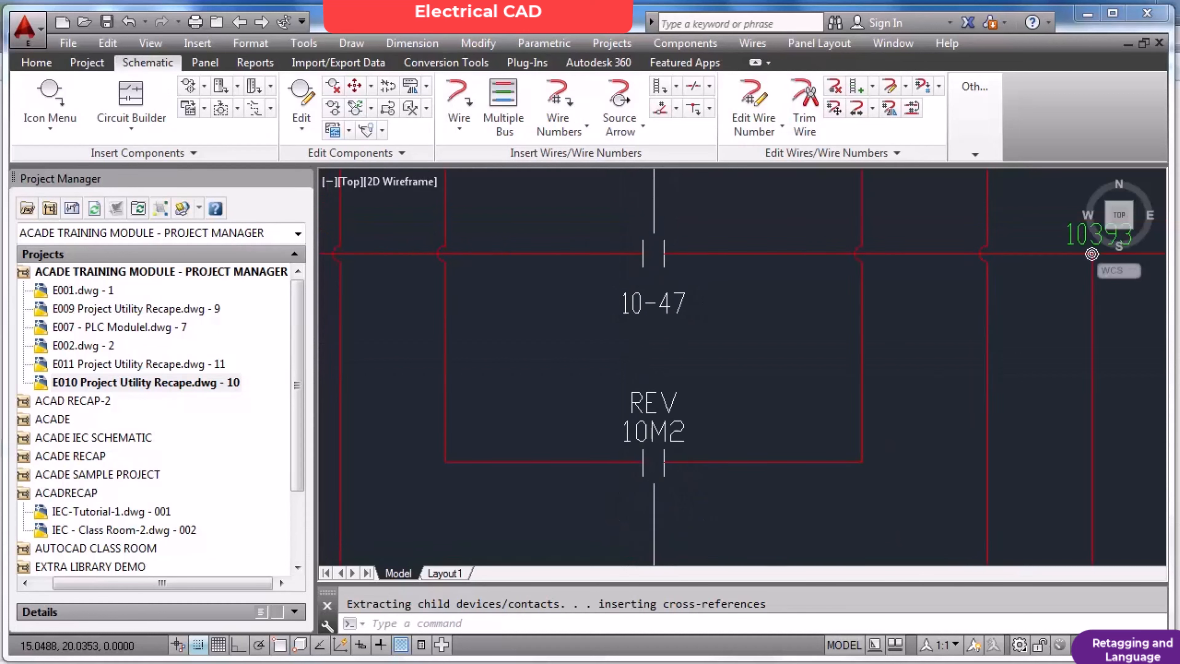
{"action": "scroll", "coordinate": [660, 311], "scroll_direction": "down", "scroll_amount": 4}
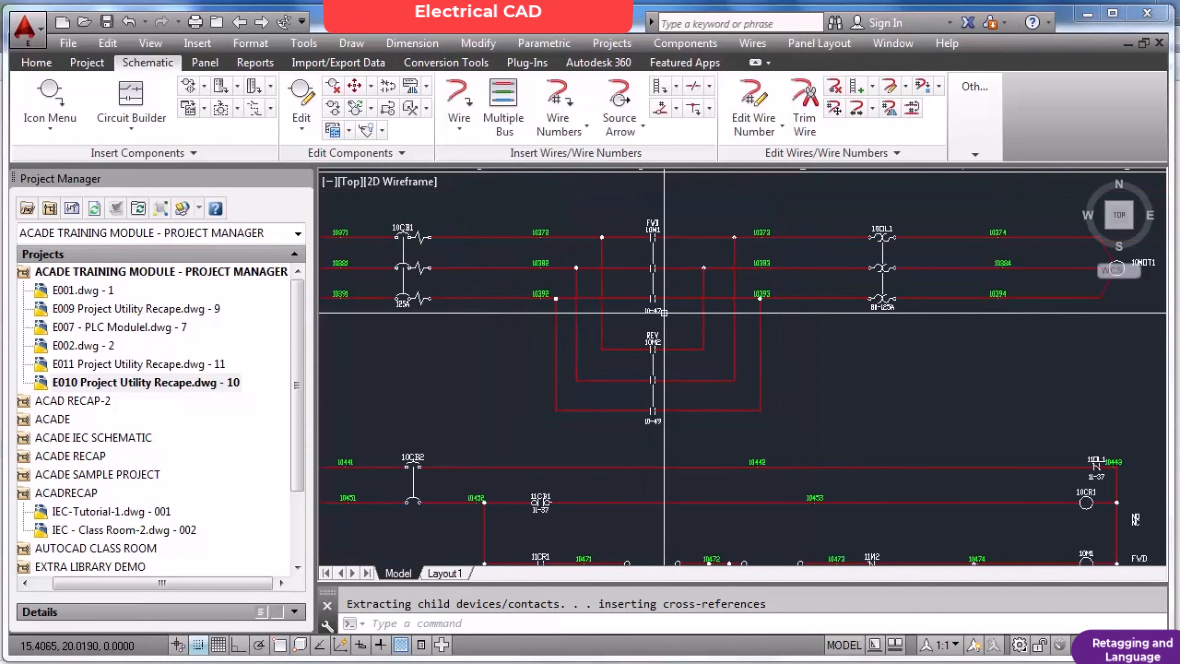
{"action": "scroll", "coordinate": [663, 312], "scroll_direction": "down", "scroll_amount": 3}
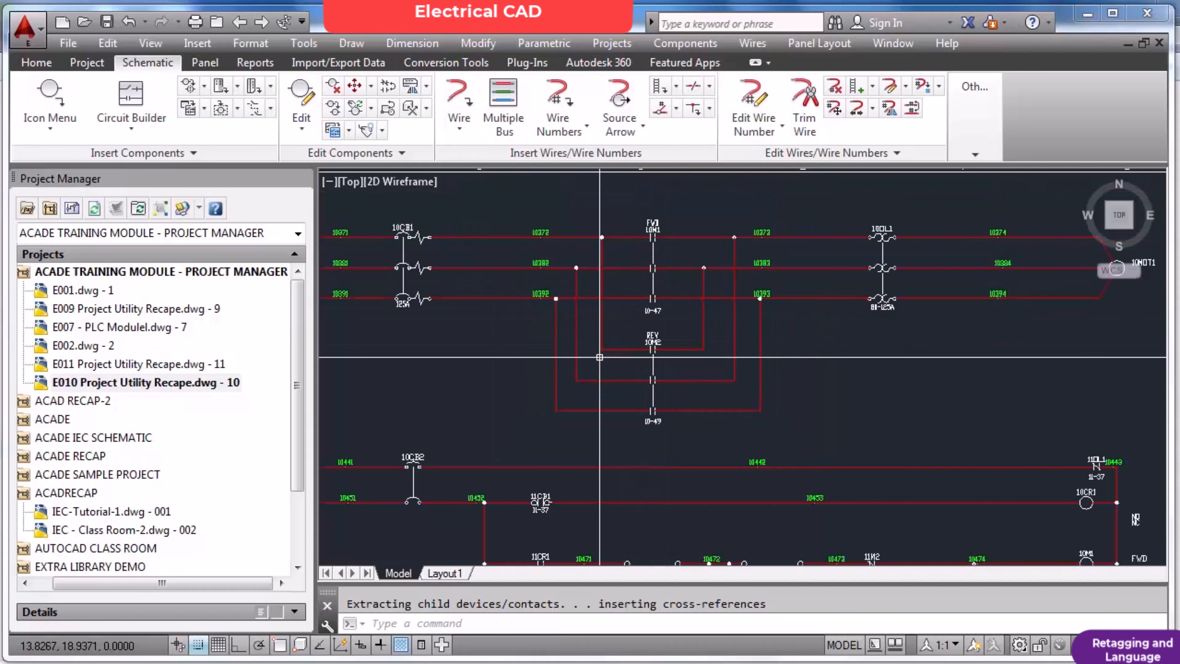
{"action": "scroll", "coordinate": [415, 276], "scroll_direction": "up", "scroll_amount": 2}
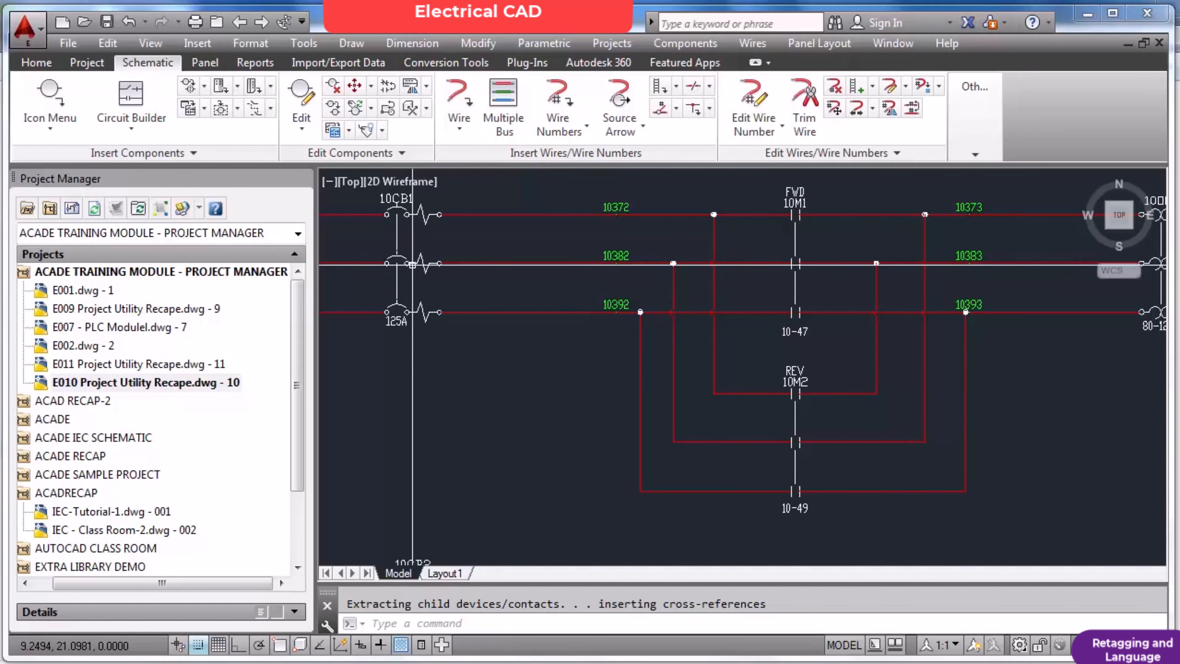
Review the wire number options in Project-Wide Utilities and close the dialog without applying anything.
{"action": "left_click", "coordinate": [87, 62]}
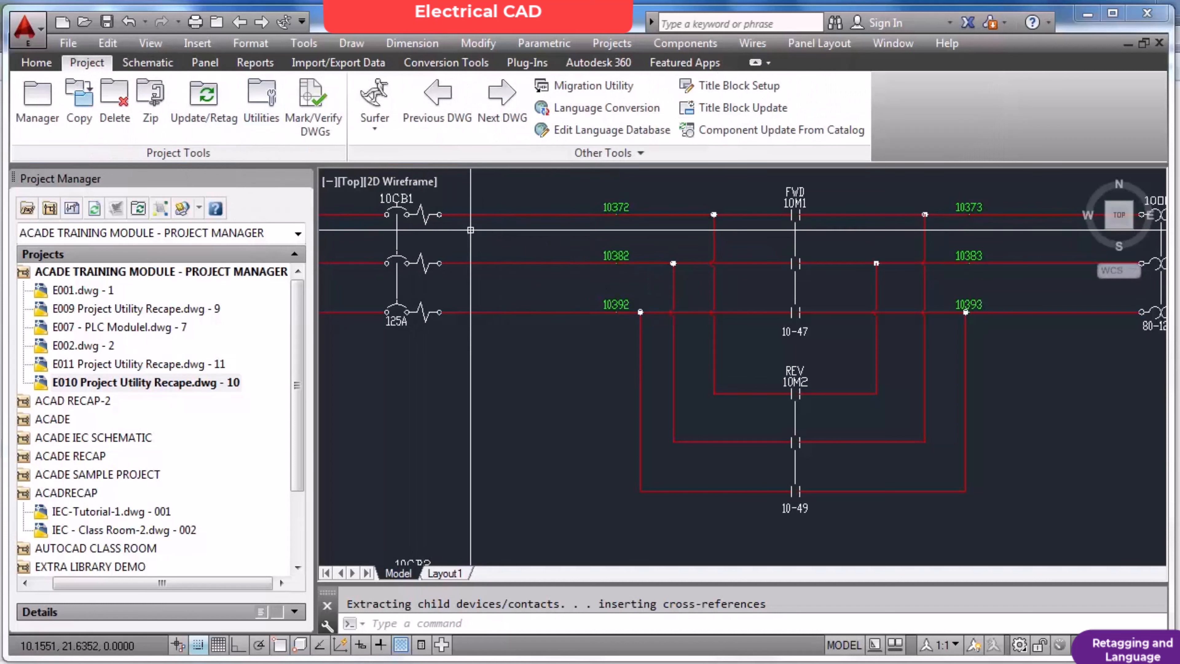
{"action": "left_click", "coordinate": [262, 112]}
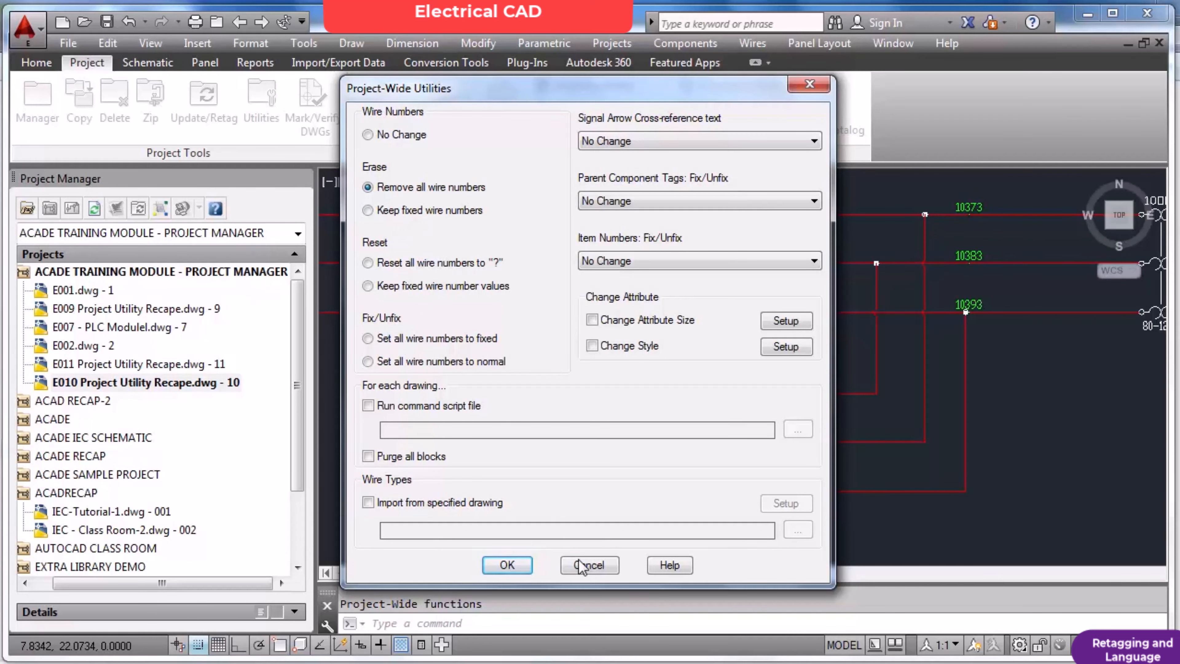
{"action": "left_click", "coordinate": [586, 565]}
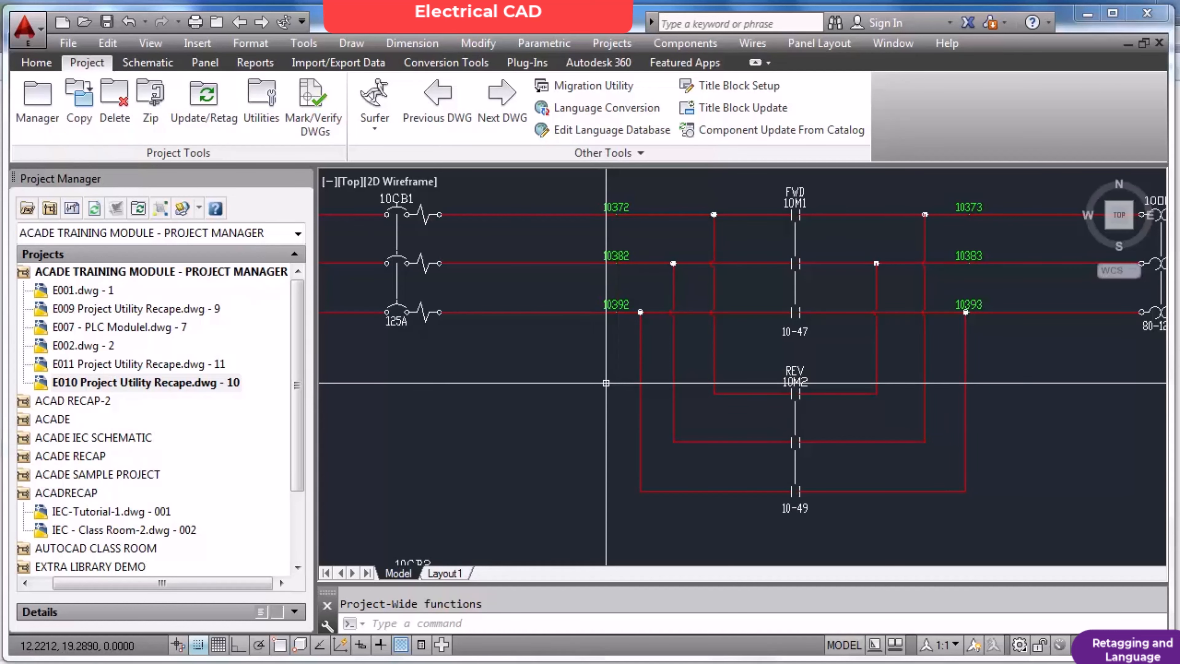
Set all wire numbers to fixed with Project-Wide Utilities, processing the active drawing only, and inspect the power circuit's wire numbers.
{"action": "scroll", "coordinate": [606, 383], "scroll_direction": "down", "scroll_amount": 2}
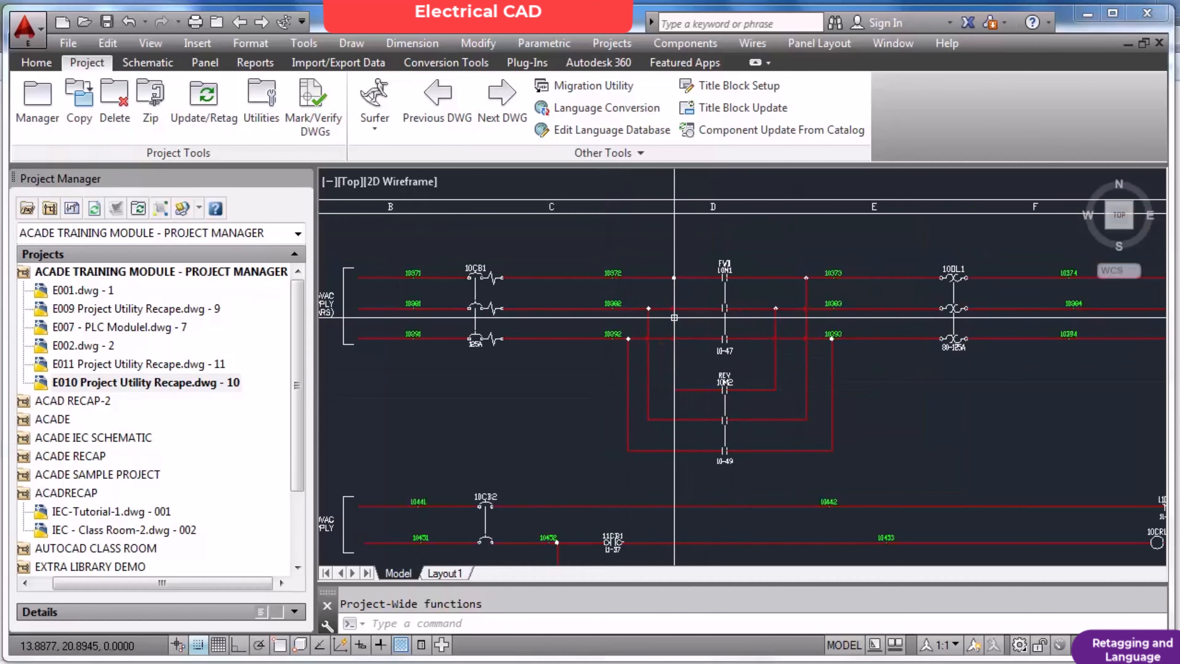
{"action": "scroll", "coordinate": [598, 287], "scroll_direction": "up", "scroll_amount": 2}
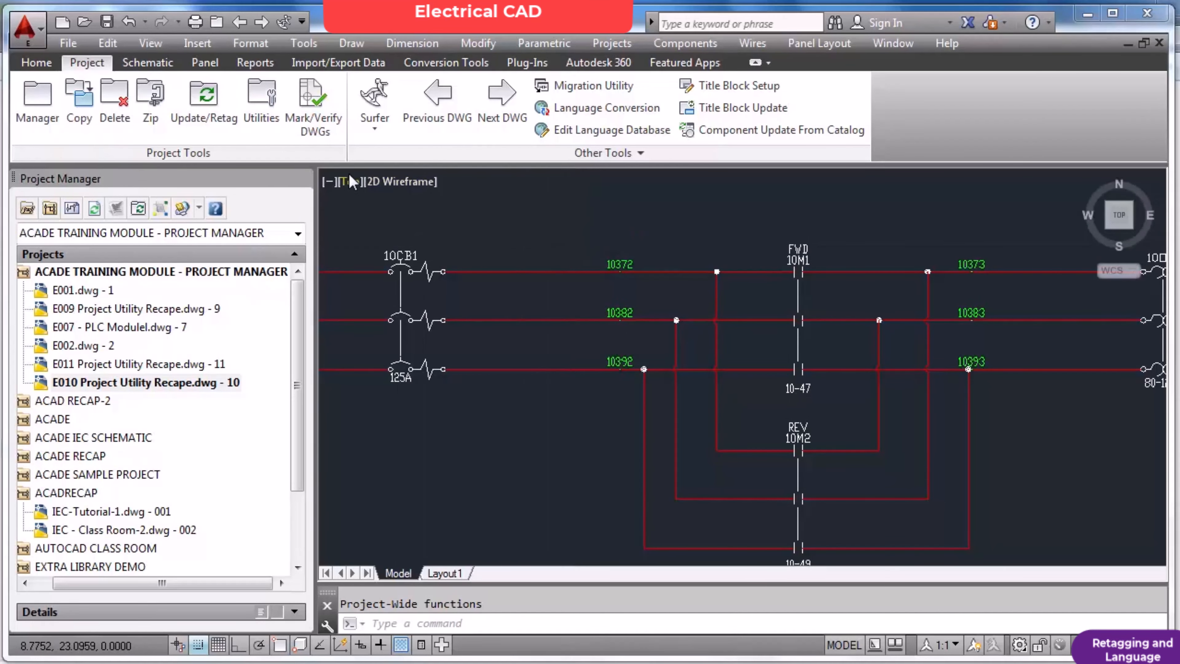
{"action": "left_click", "coordinate": [270, 98]}
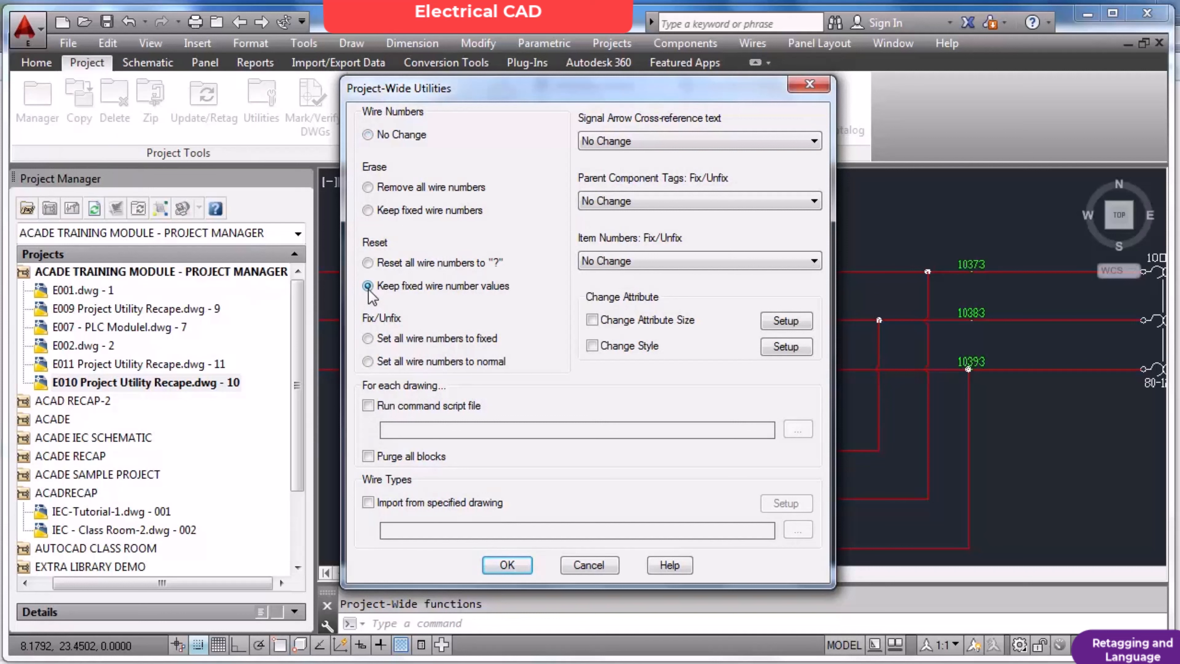
{"action": "left_click", "coordinate": [368, 339]}
{"action": "left_click", "coordinate": [507, 564]}
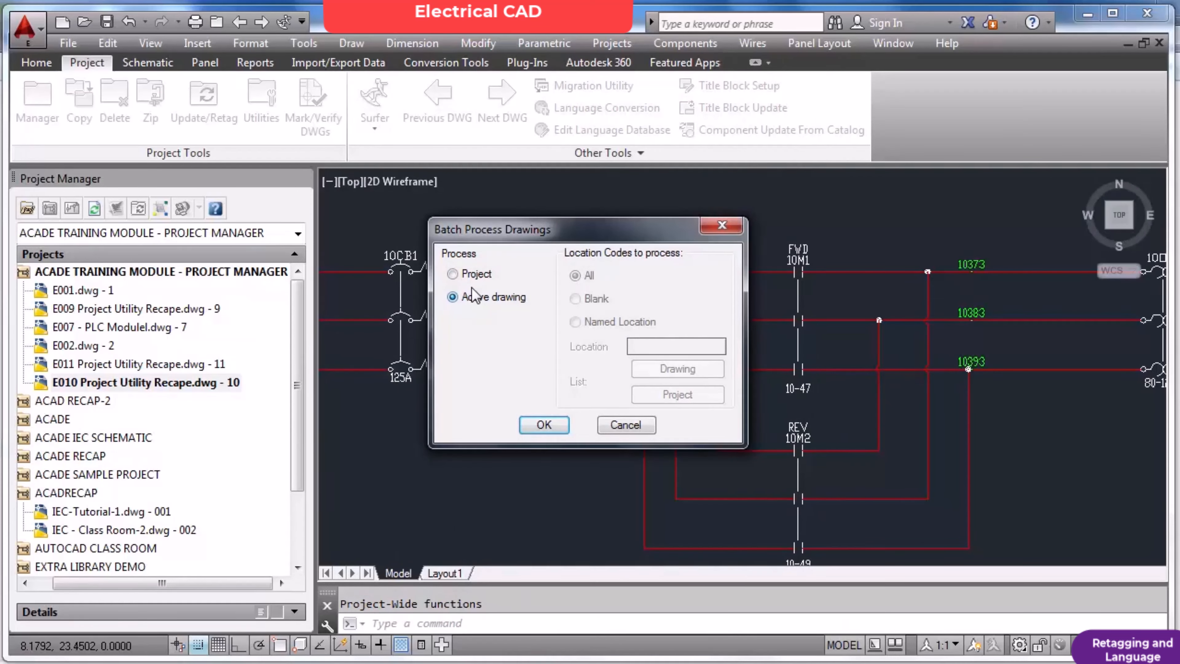
{"action": "left_click", "coordinate": [545, 425]}
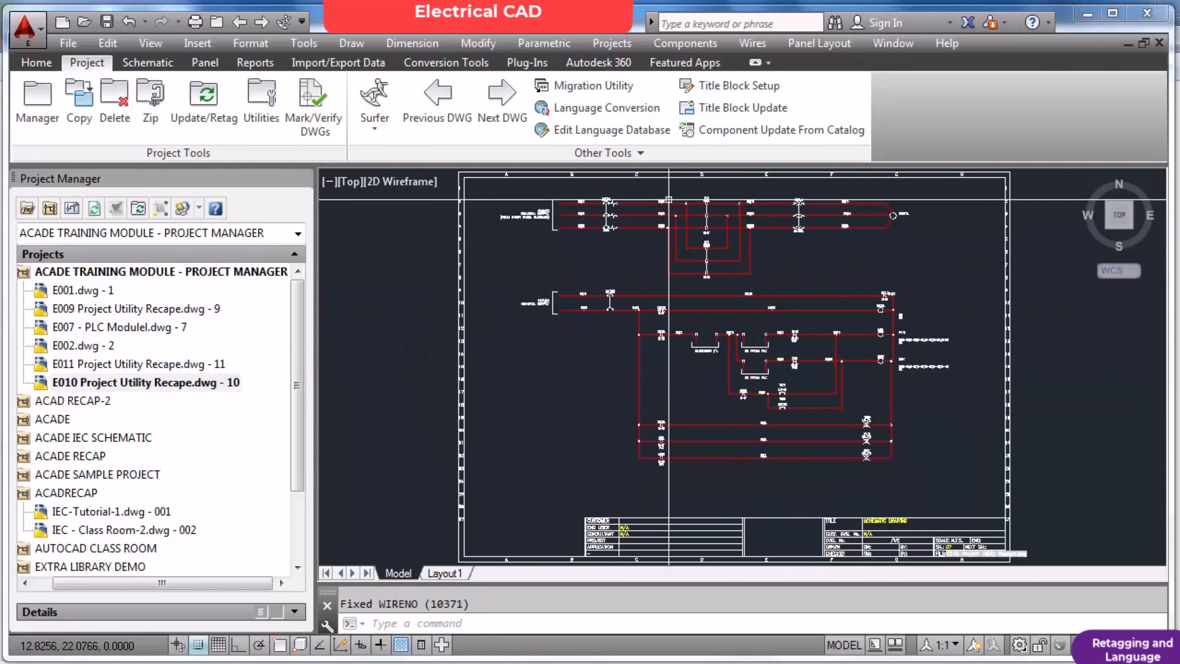
{"action": "scroll", "coordinate": [676, 272], "scroll_direction": "up", "scroll_amount": 8}
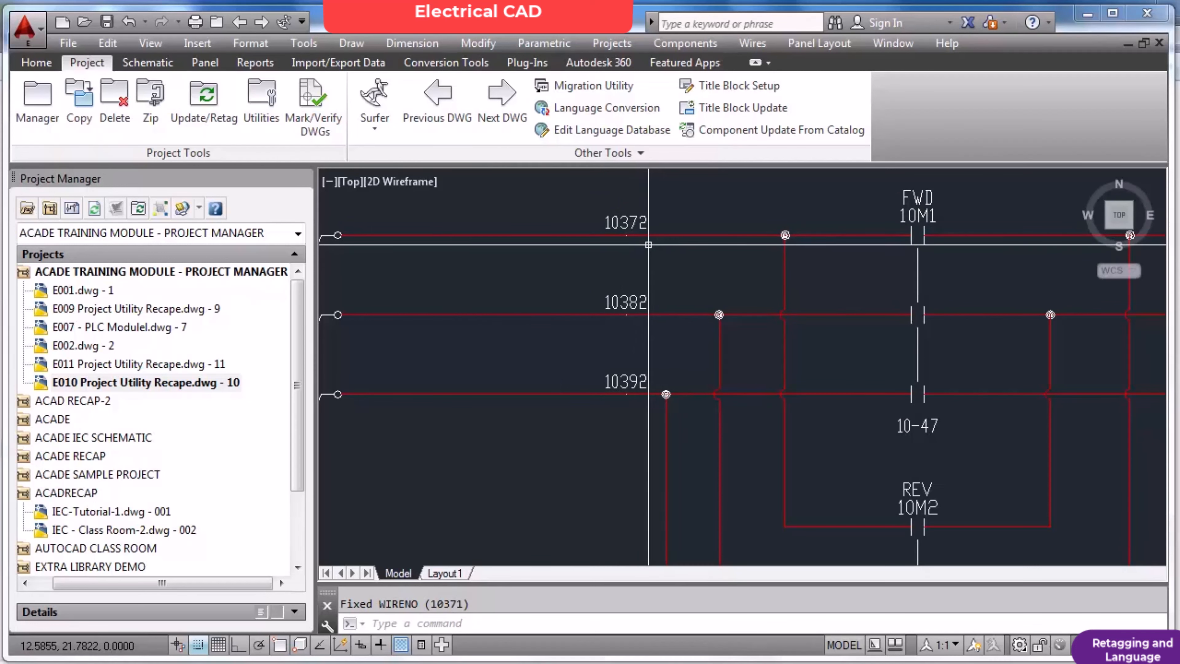
{"action": "scroll", "coordinate": [649, 245], "scroll_direction": "down", "scroll_amount": 5}
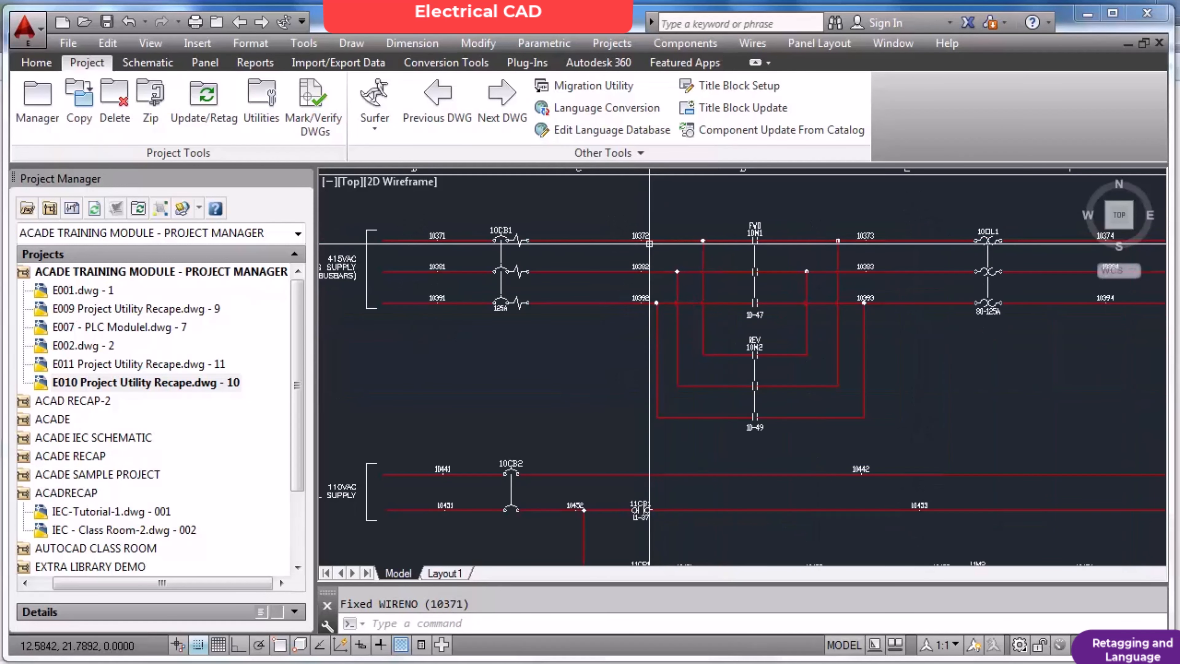
{"action": "scroll", "coordinate": [648, 246], "scroll_direction": "up", "scroll_amount": 3}
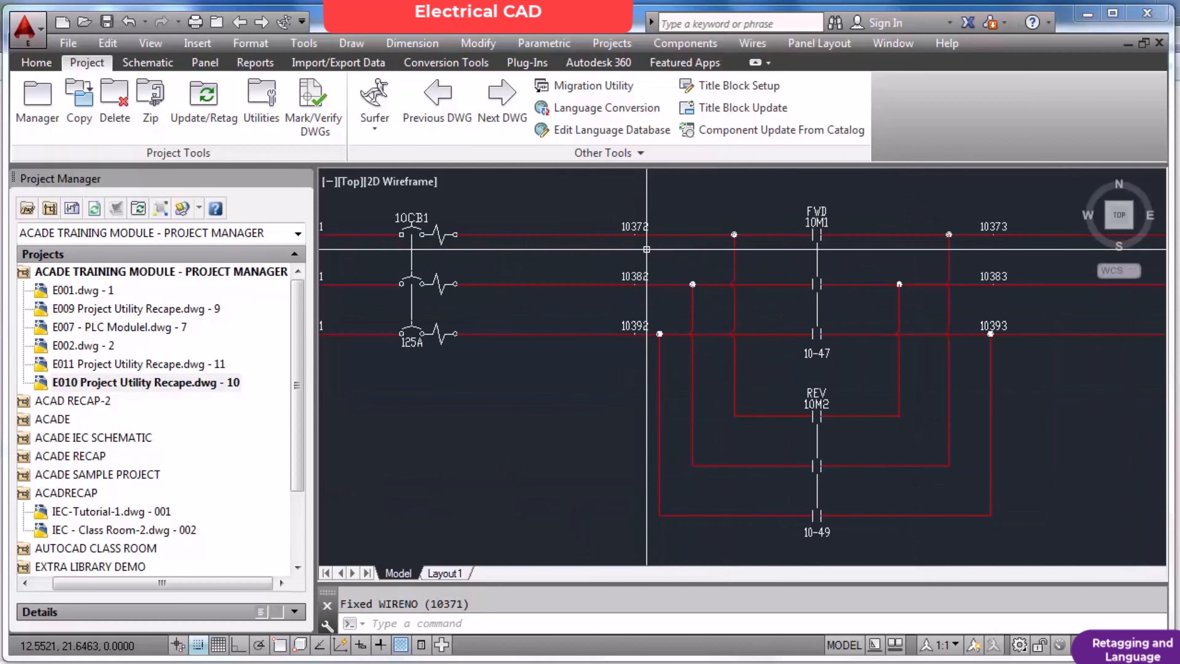
Run the Wire Numbers command on the E010 drawing and check the wire numbers in the power circuit.
{"action": "scroll", "coordinate": [647, 249], "scroll_direction": "down", "scroll_amount": 4}
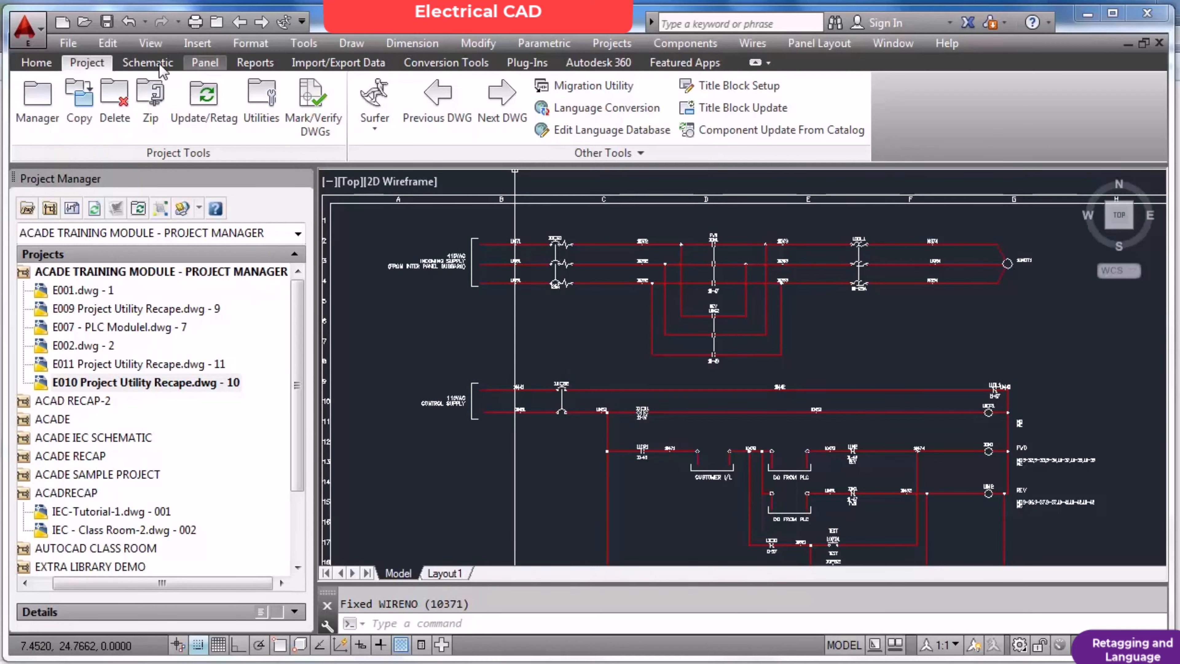
{"action": "left_click", "coordinate": [149, 64]}
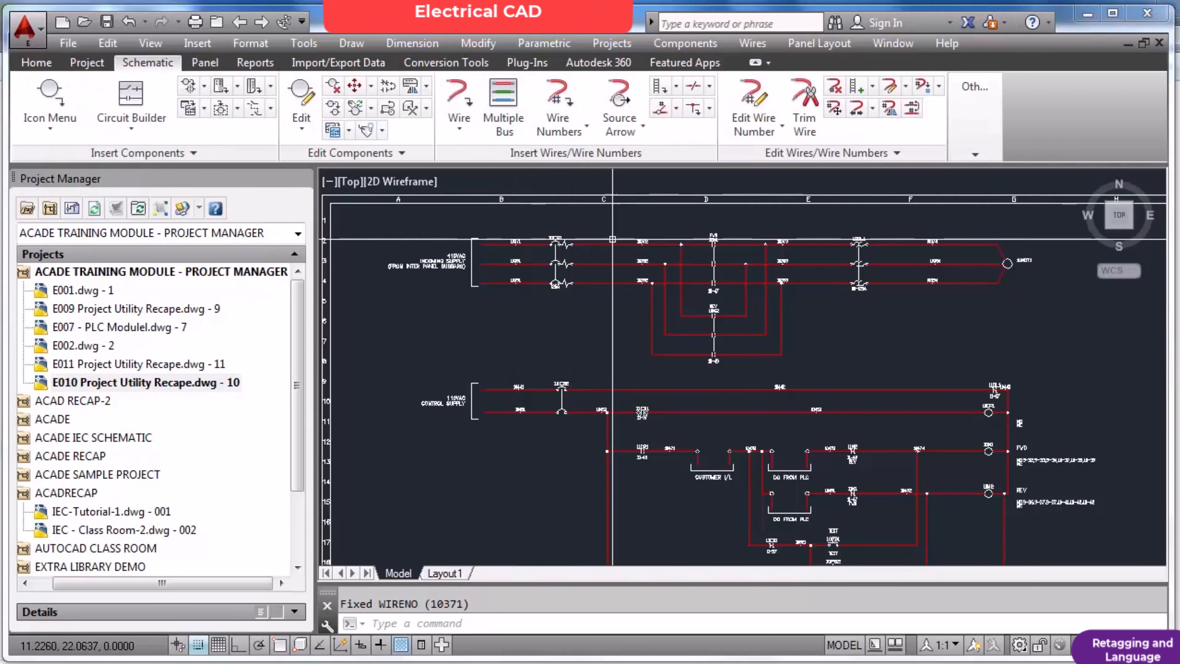
{"action": "scroll", "coordinate": [627, 242], "scroll_direction": "up", "scroll_amount": 5}
{"action": "left_click", "coordinate": [560, 103]}
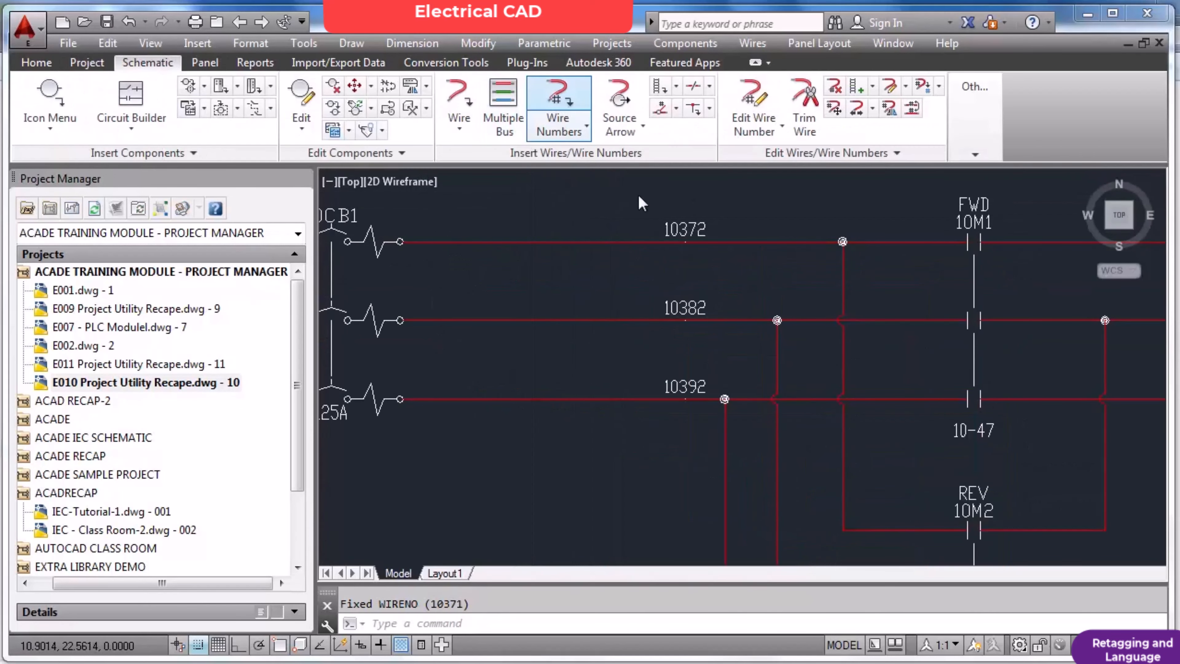
{"action": "left_click", "coordinate": [832, 432]}
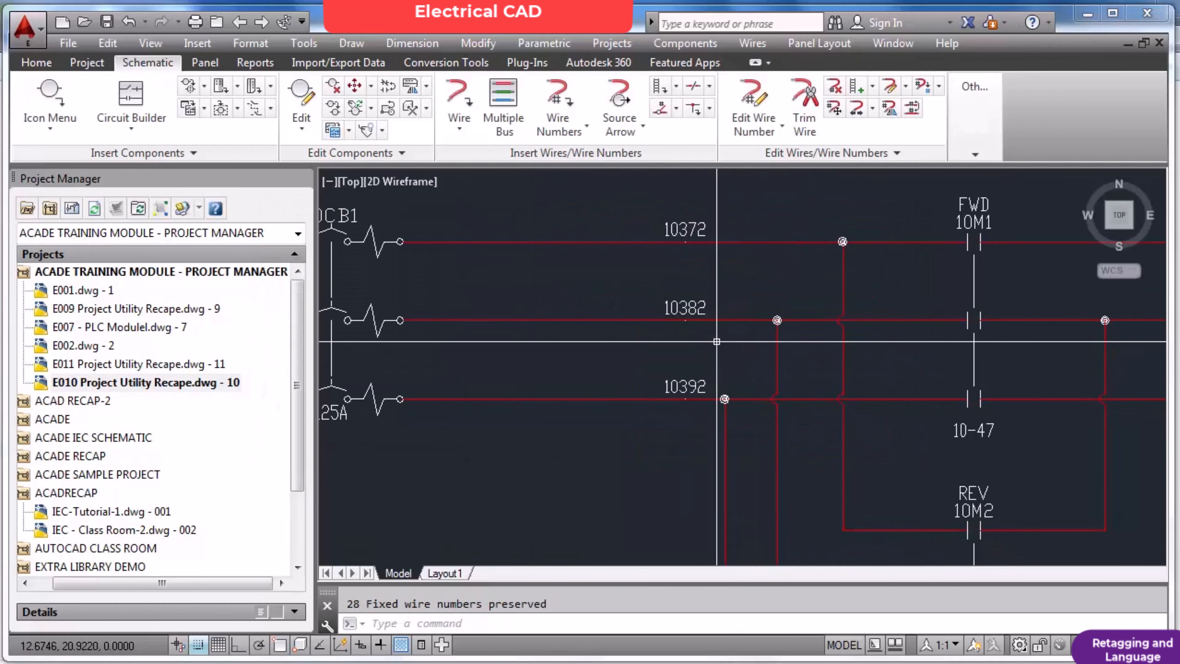
{"action": "scroll", "coordinate": [688, 302], "scroll_direction": "down", "scroll_amount": 2}
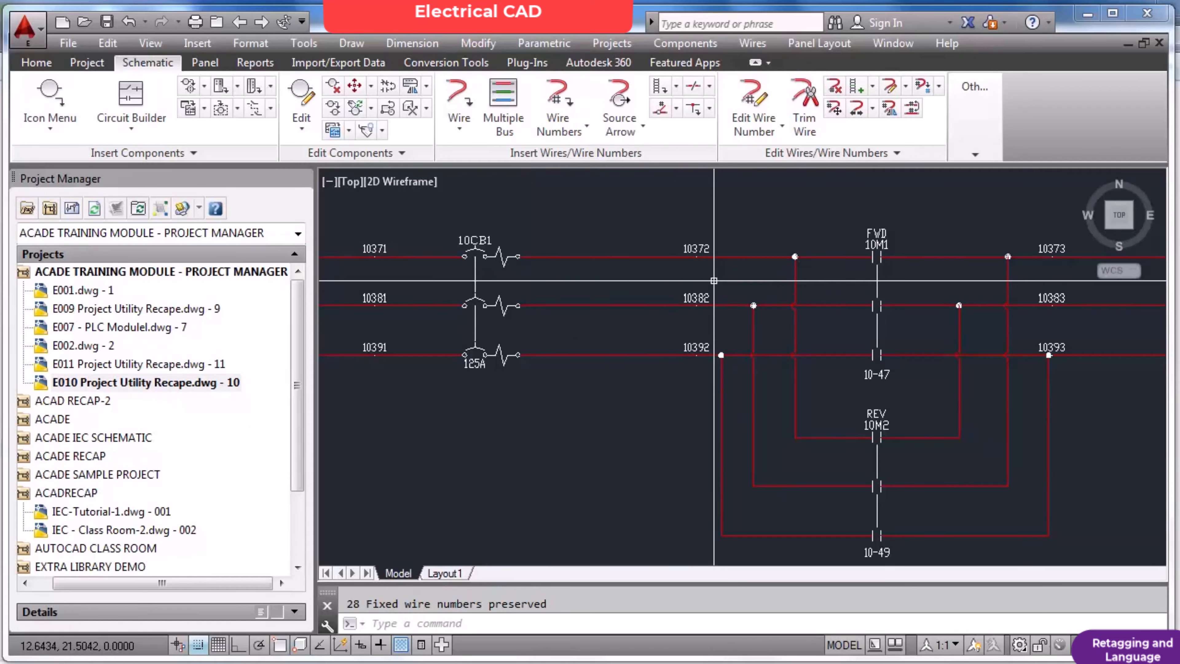
{"action": "scroll", "coordinate": [674, 288], "scroll_direction": "down", "scroll_amount": 3}
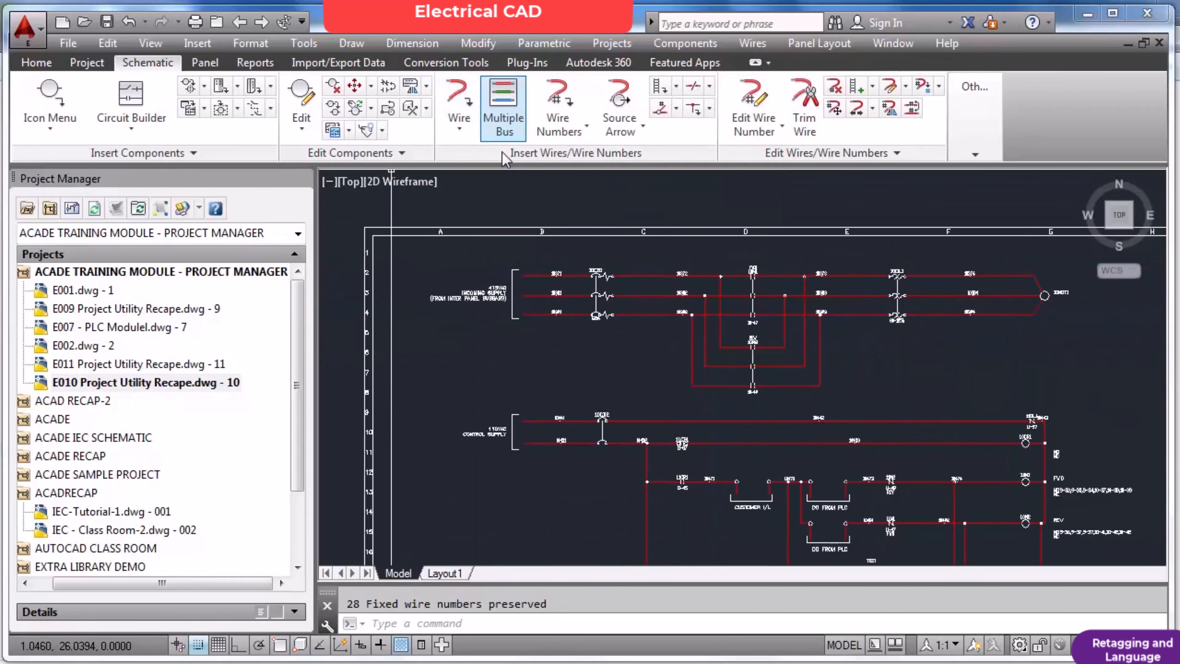
Set all wire numbers to normal with Project-Wide Utilities, processing the active drawing only, and inspect the power circuit's wire numbers.
{"action": "scroll", "coordinate": [527, 282], "scroll_direction": "up", "scroll_amount": 4}
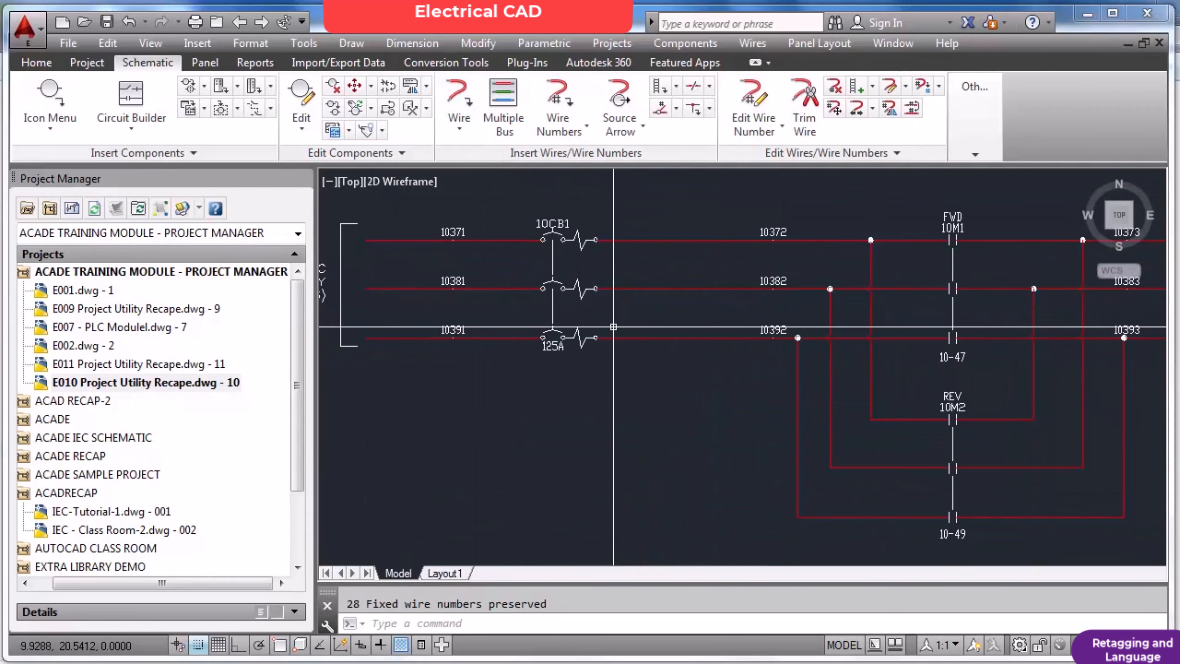
{"action": "middle_click", "coordinate": [616, 327]}
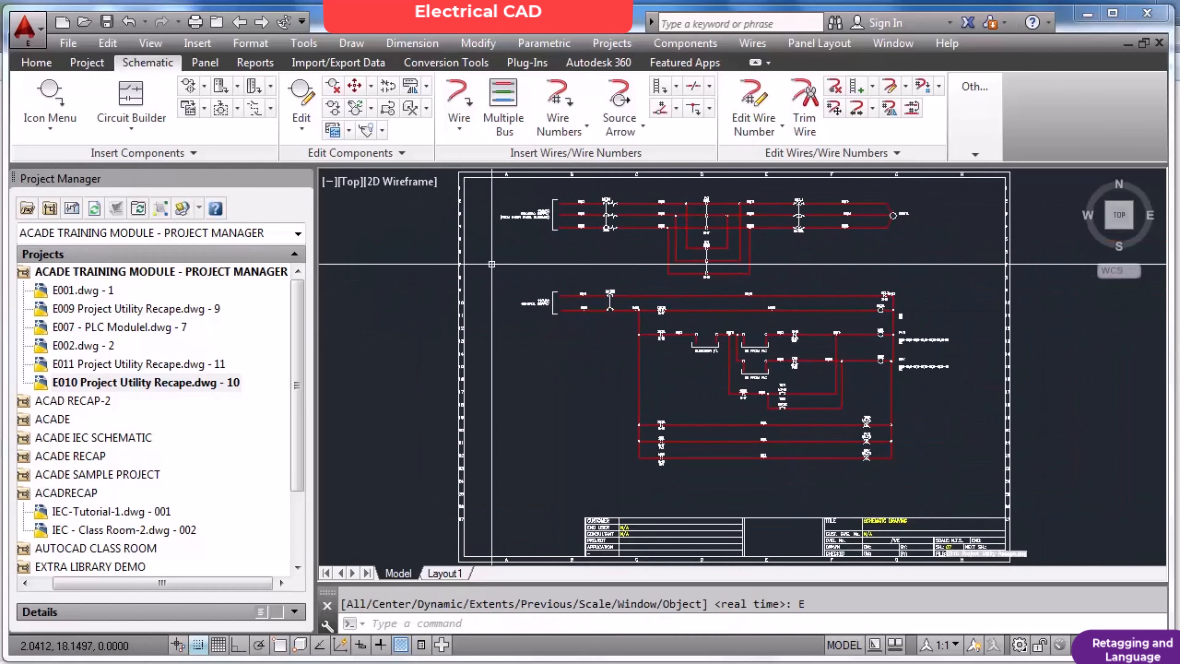
{"action": "left_click", "coordinate": [87, 62]}
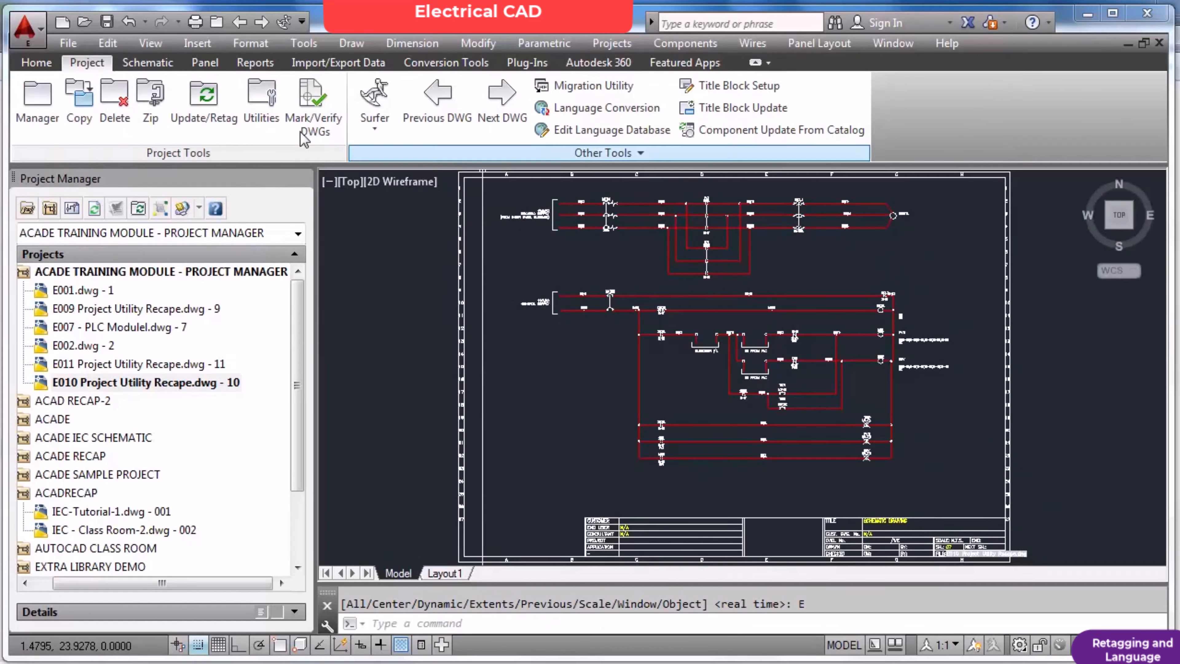
{"action": "left_click", "coordinate": [268, 112]}
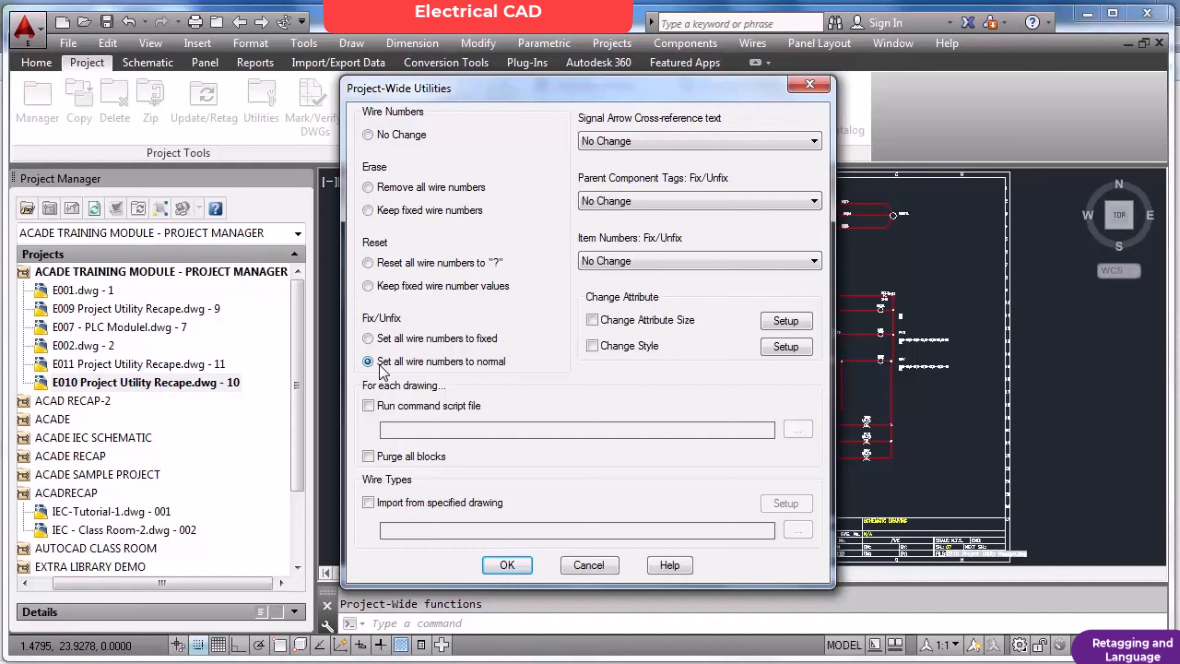
{"action": "left_click", "coordinate": [507, 565]}
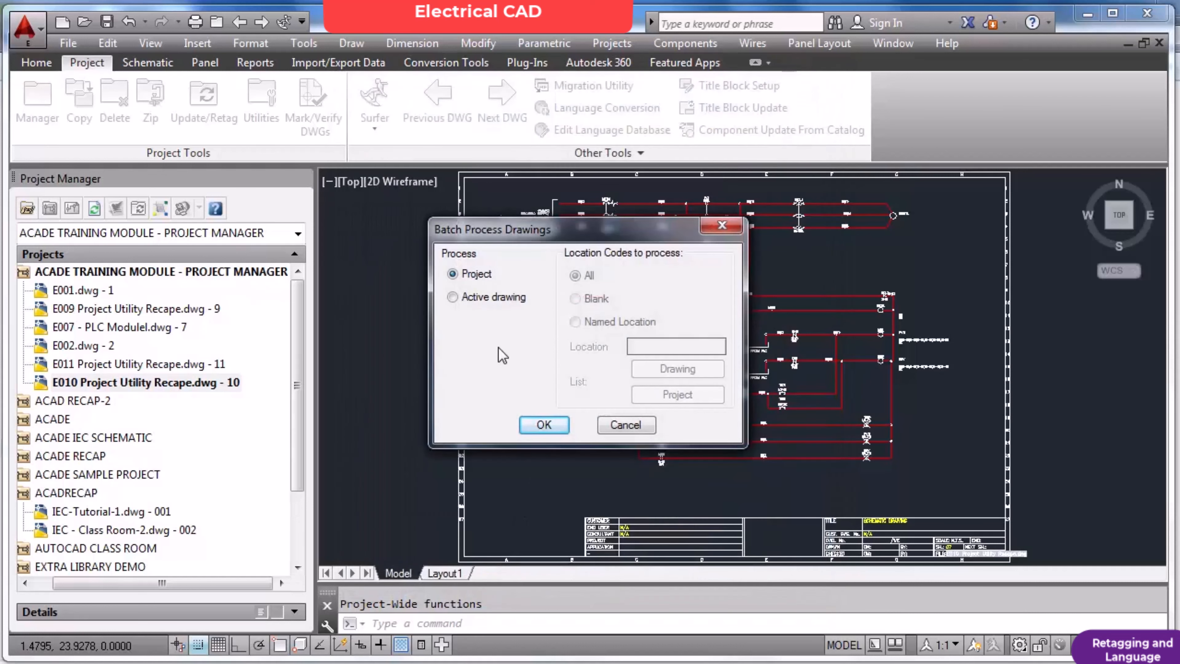
{"action": "left_click", "coordinate": [483, 300]}
{"action": "left_click", "coordinate": [544, 425]}
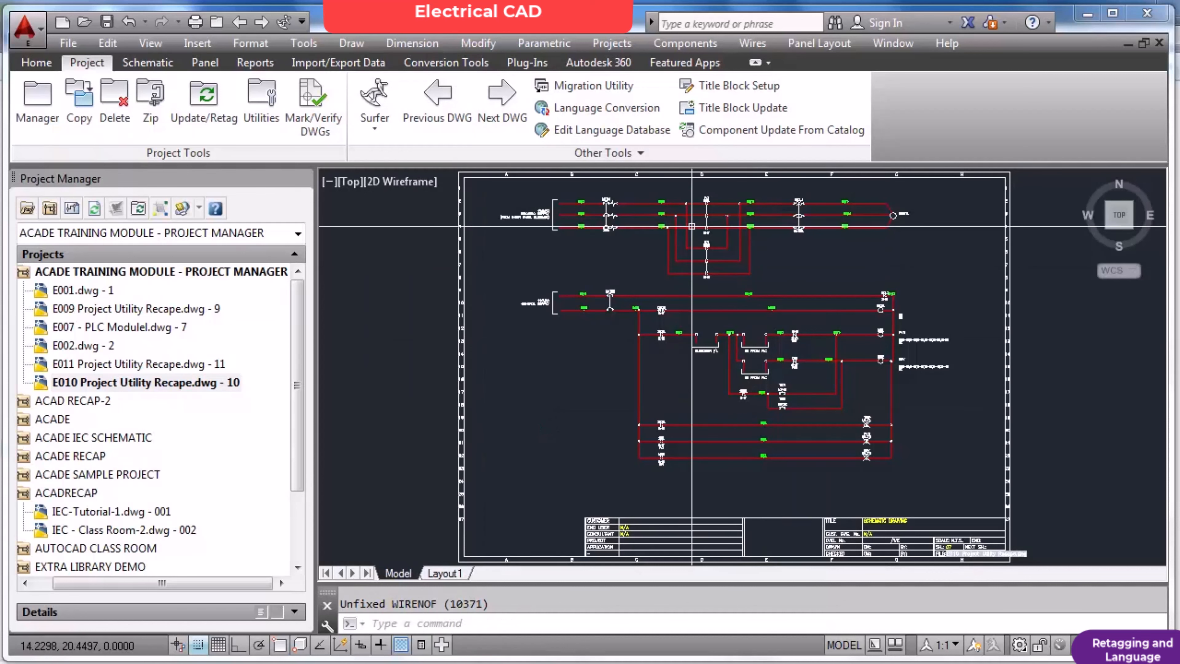
{"action": "scroll", "coordinate": [671, 199], "scroll_direction": "up", "scroll_amount": 6}
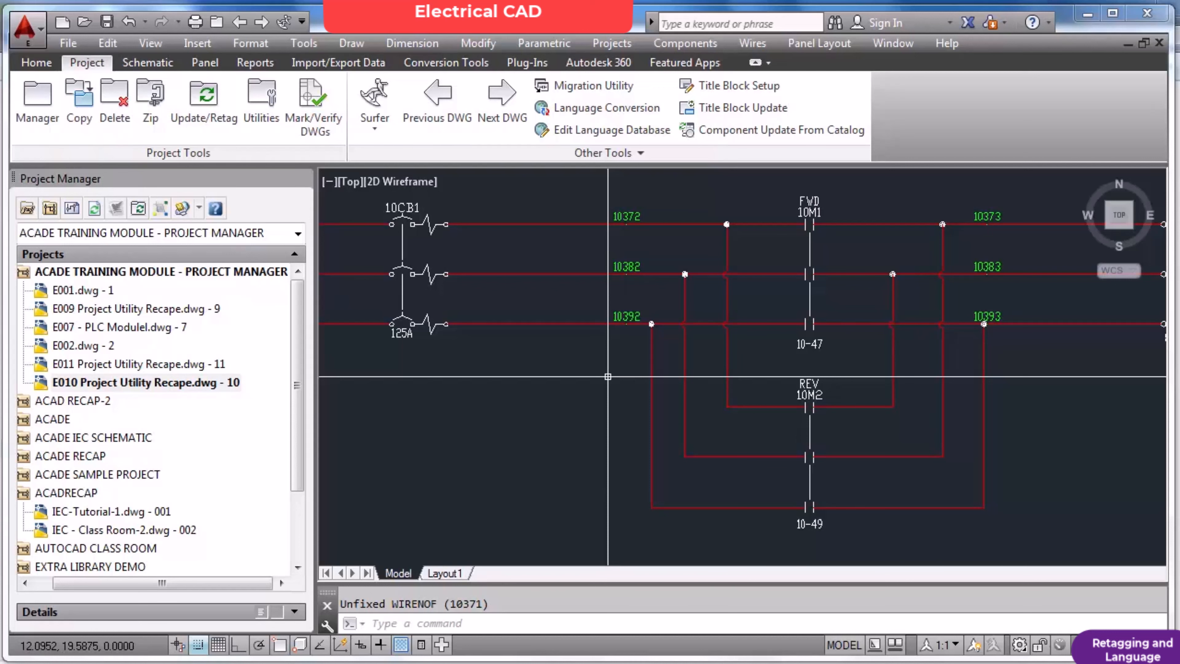
Reset all wire numbers to "?" with Project-Wide Utilities, processing the active drawing only, and check the power and control circuits.
{"action": "left_click", "coordinate": [262, 99]}
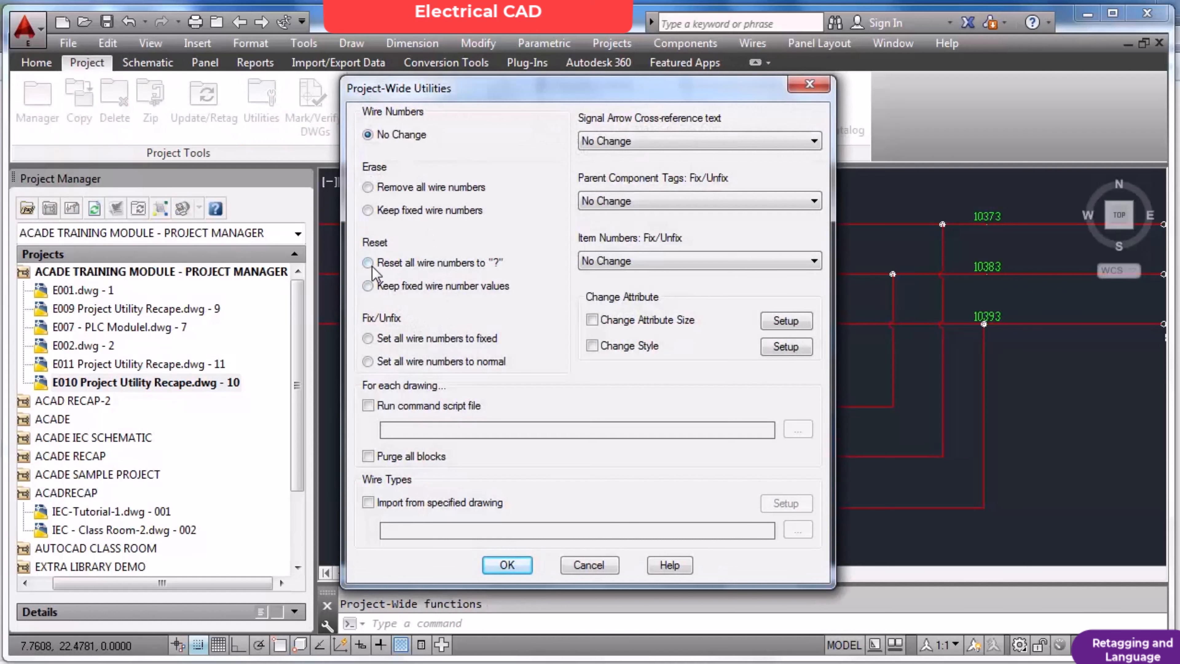
{"action": "left_click", "coordinate": [379, 271]}
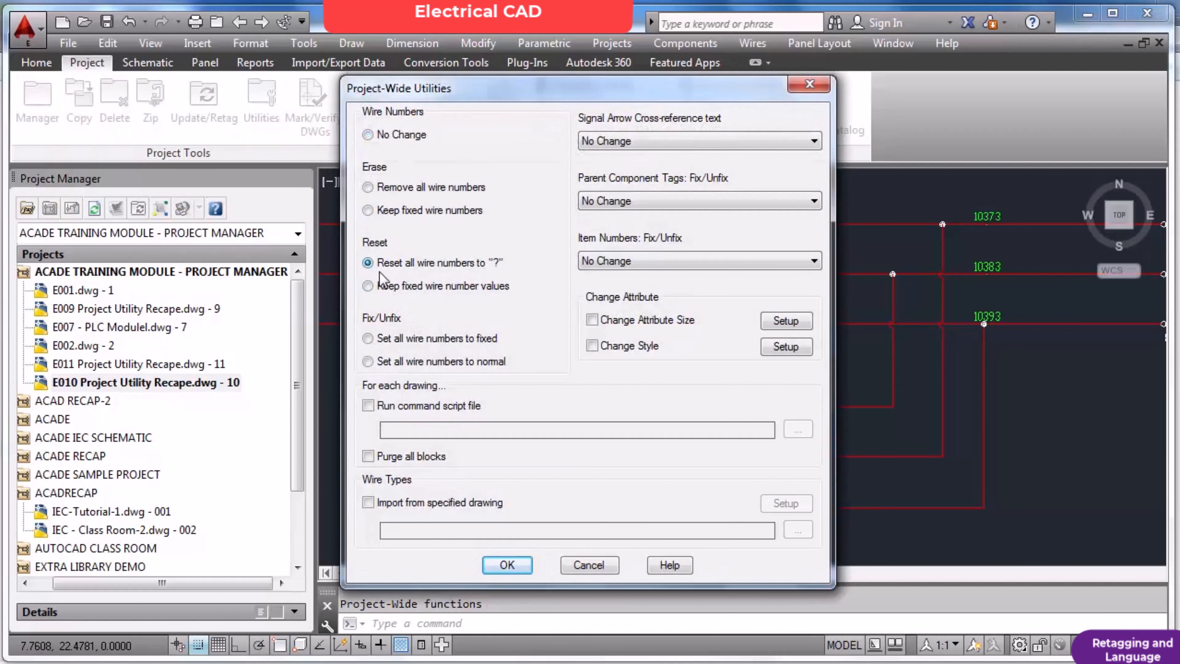
{"action": "left_click", "coordinate": [509, 563]}
{"action": "left_click", "coordinate": [475, 297]}
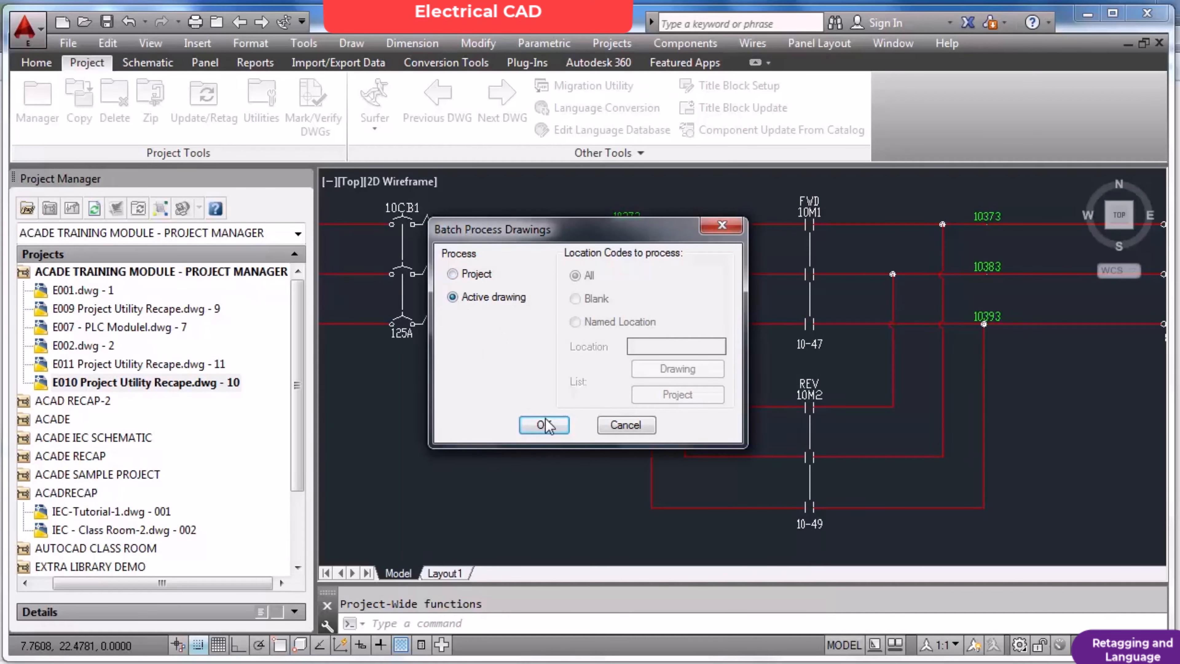
{"action": "left_click", "coordinate": [544, 424]}
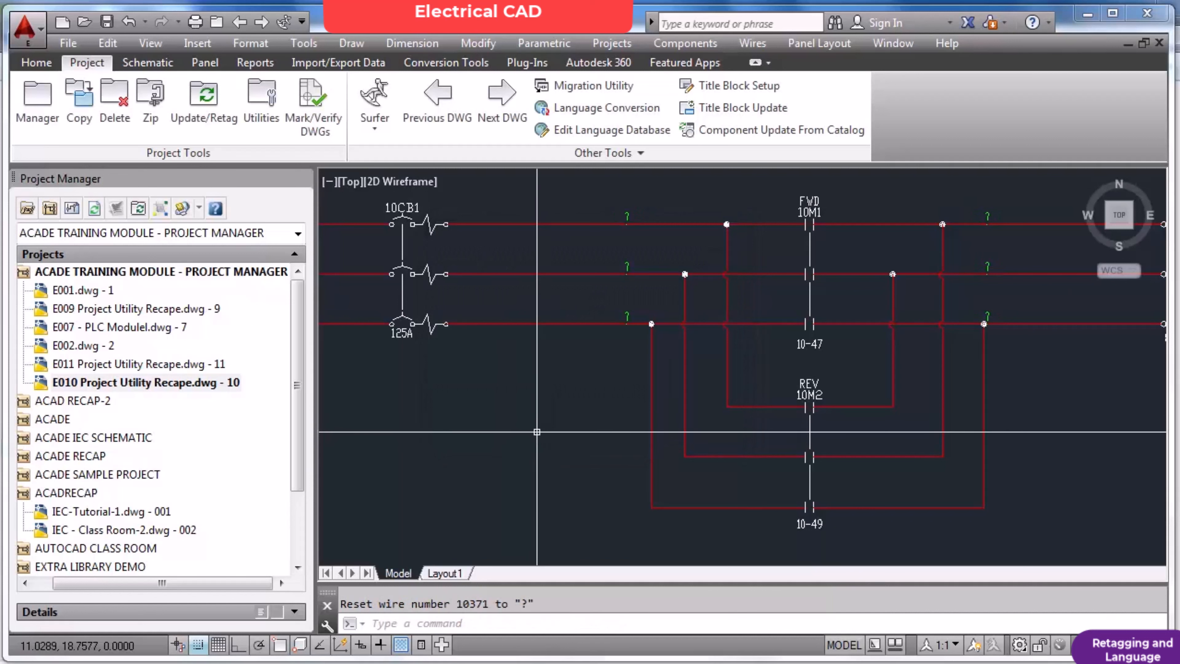
{"action": "scroll", "coordinate": [763, 492], "scroll_direction": "up", "scroll_amount": 5}
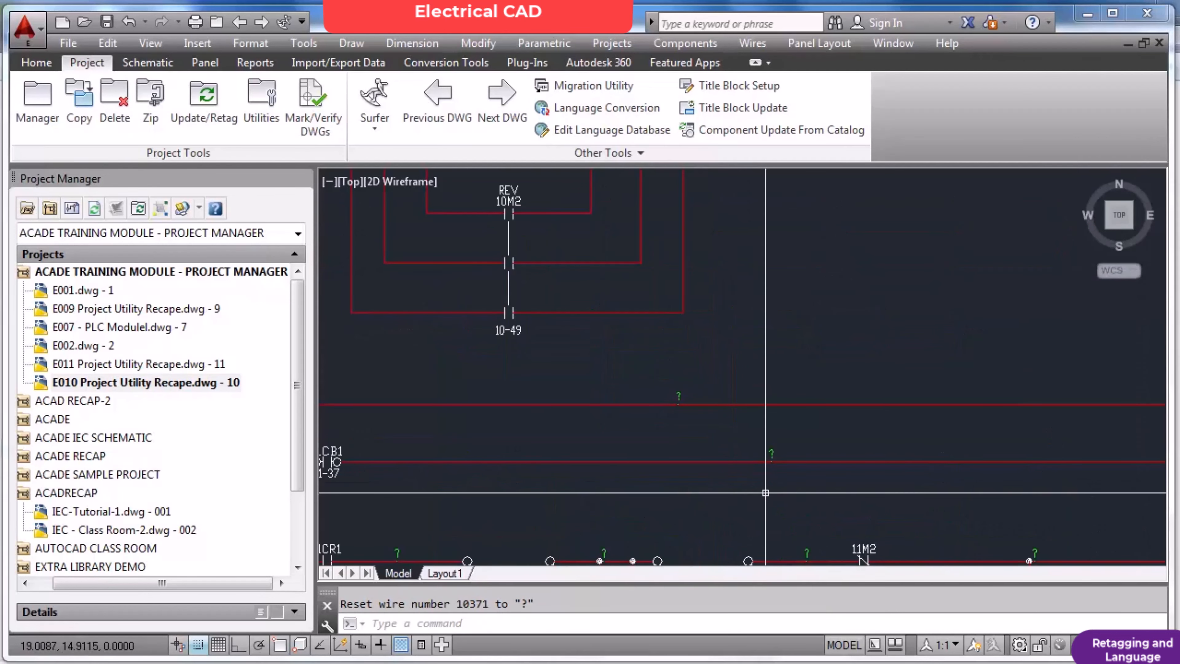
Review the No Change and Erase wire number options in Project-Wide Utilities without applying any of them.
{"action": "left_click", "coordinate": [273, 120]}
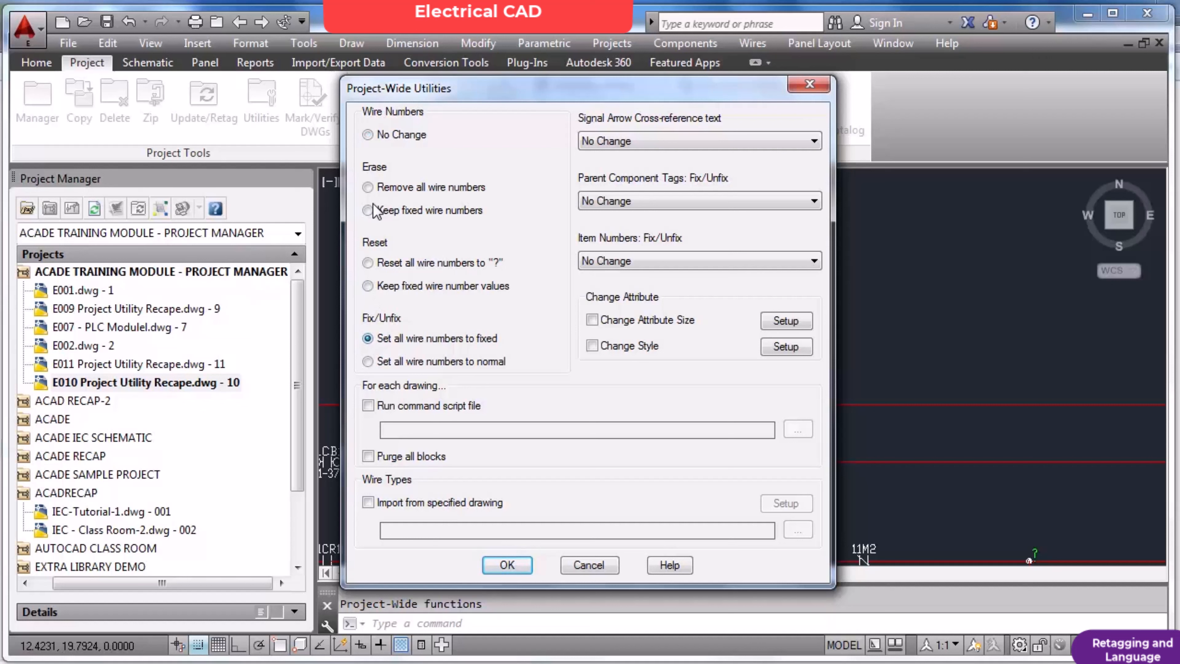
{"action": "left_click", "coordinate": [368, 136]}
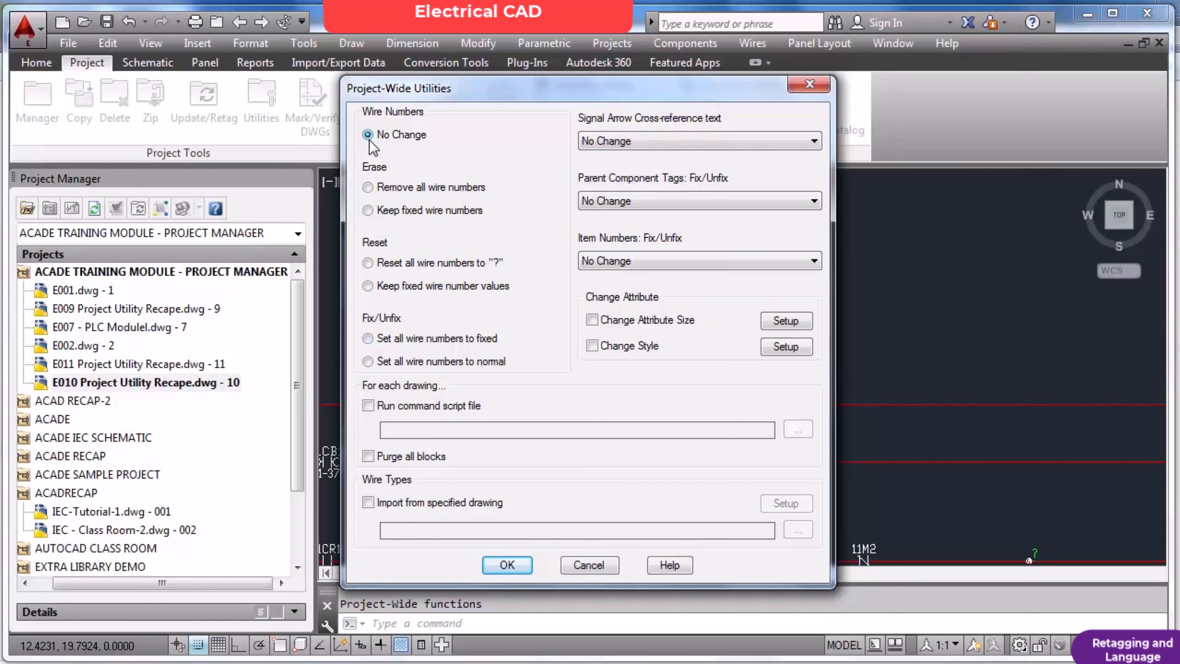
{"action": "left_click", "coordinate": [368, 187]}
{"action": "left_click", "coordinate": [369, 211]}
{"action": "left_click", "coordinate": [588, 567]}
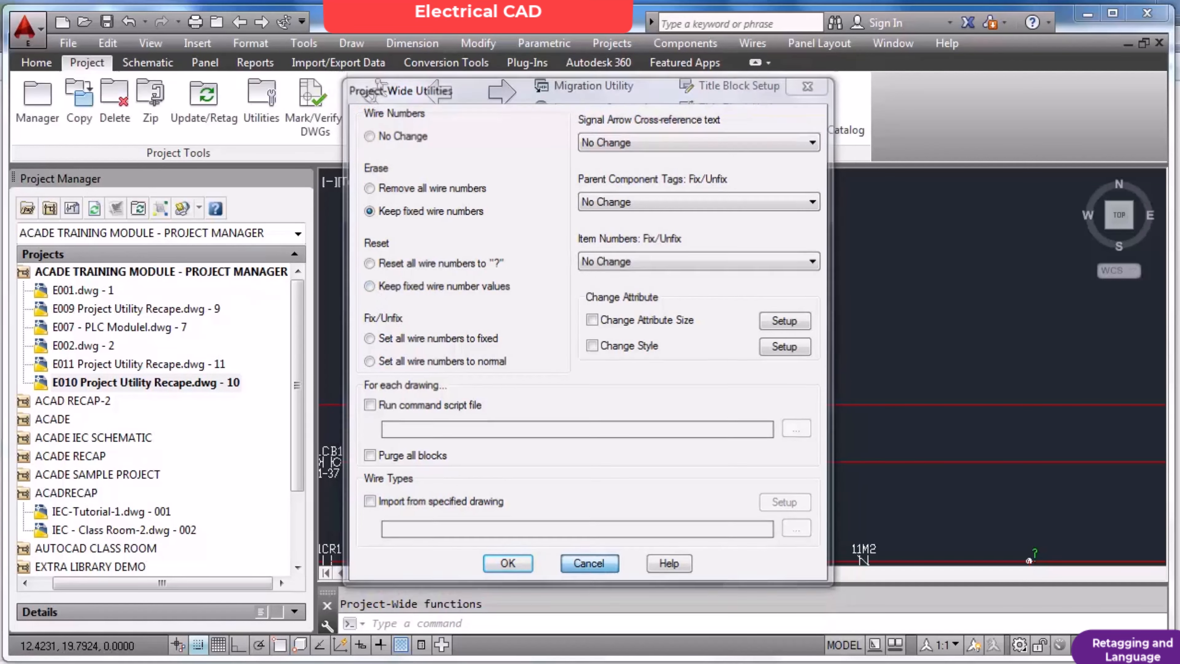
Retag all wires drawing-wide in line reference mode with the Wire Numbers command.
{"action": "left_click", "coordinate": [148, 62]}
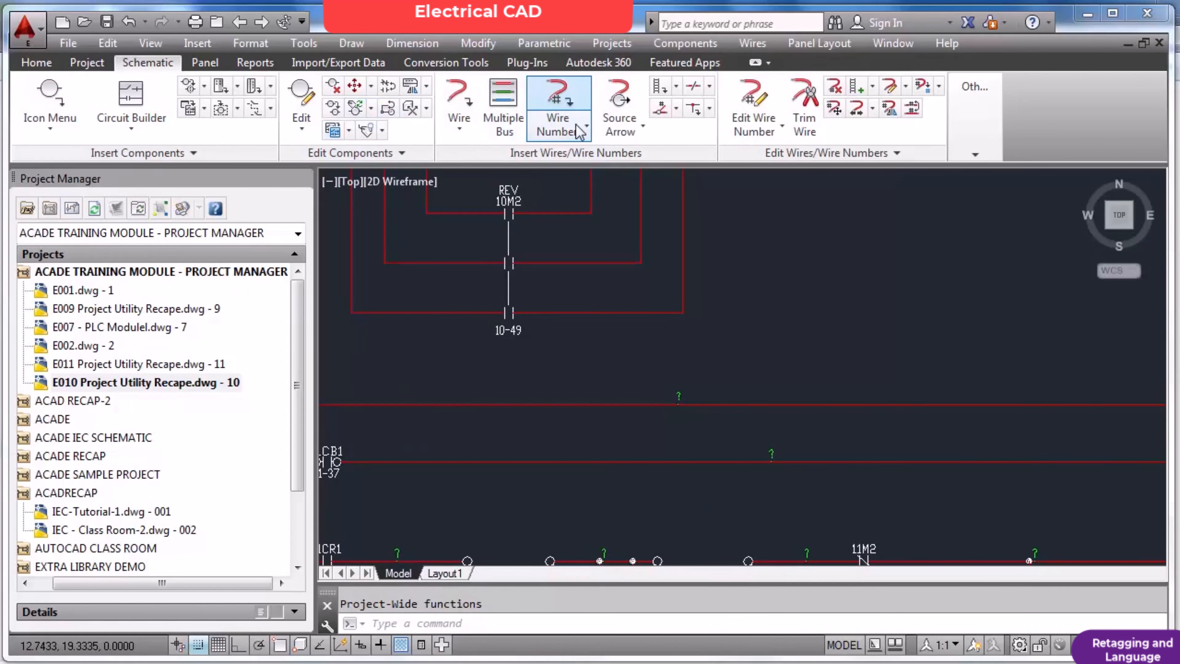
{"action": "left_click", "coordinate": [557, 103]}
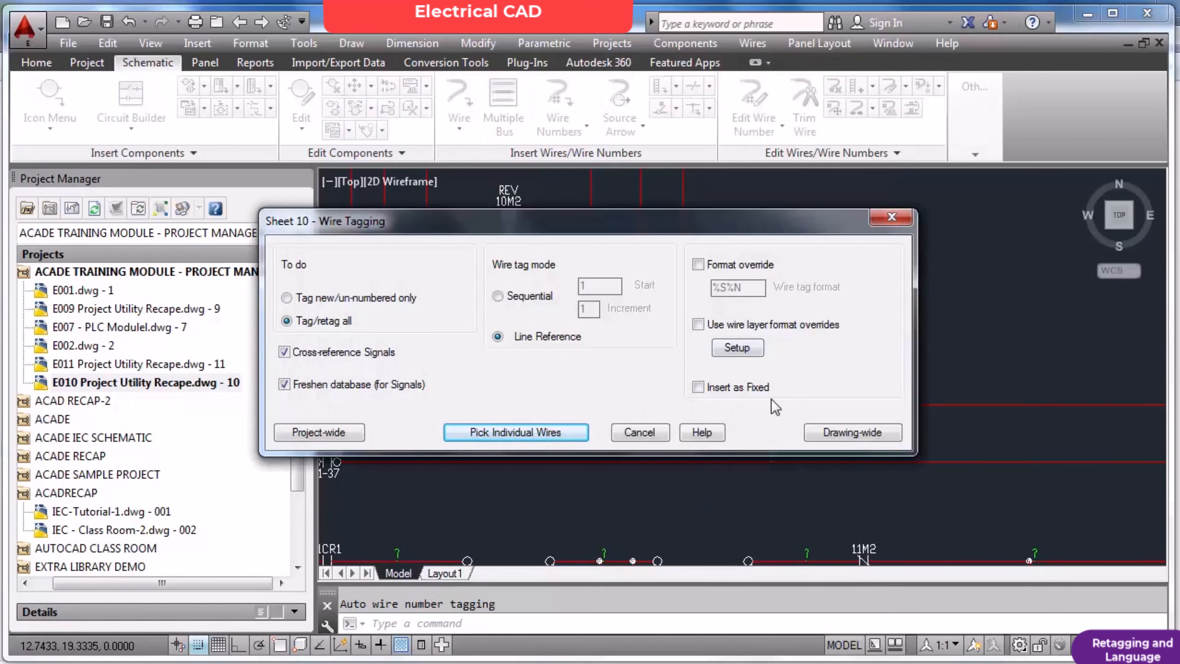
{"action": "left_click", "coordinate": [853, 433]}
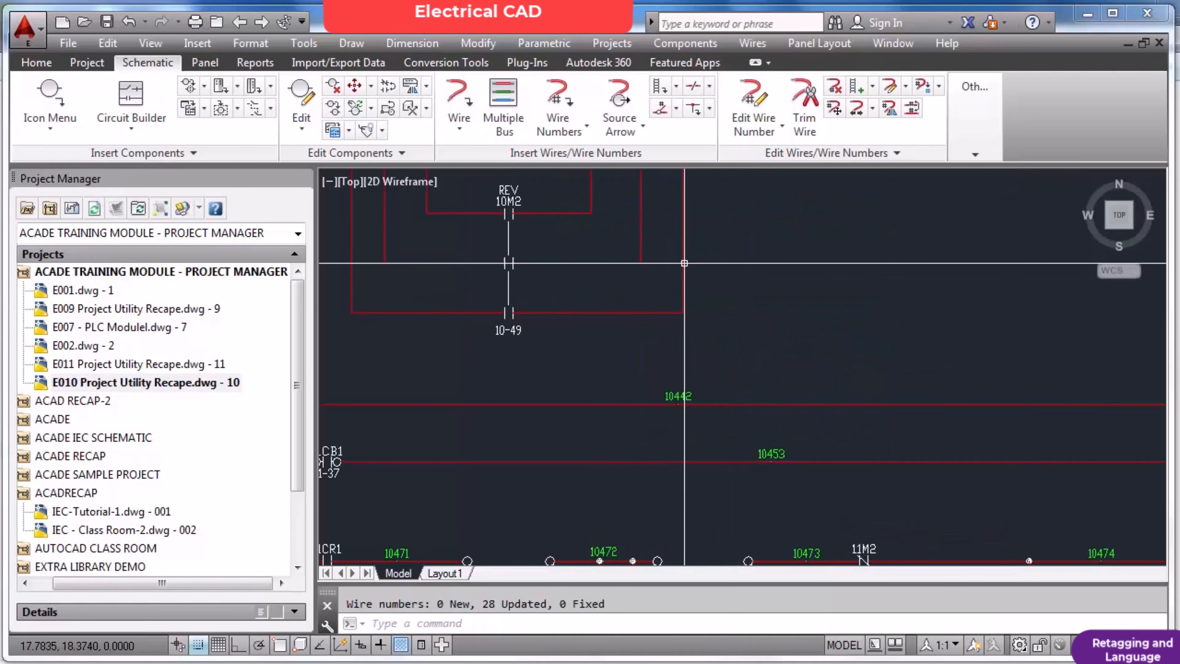
Set the regenerated wire numbers to fixed with Project-Wide Utilities, processing only the active drawing.
{"action": "left_click", "coordinate": [87, 62]}
{"action": "left_click", "coordinate": [274, 106]}
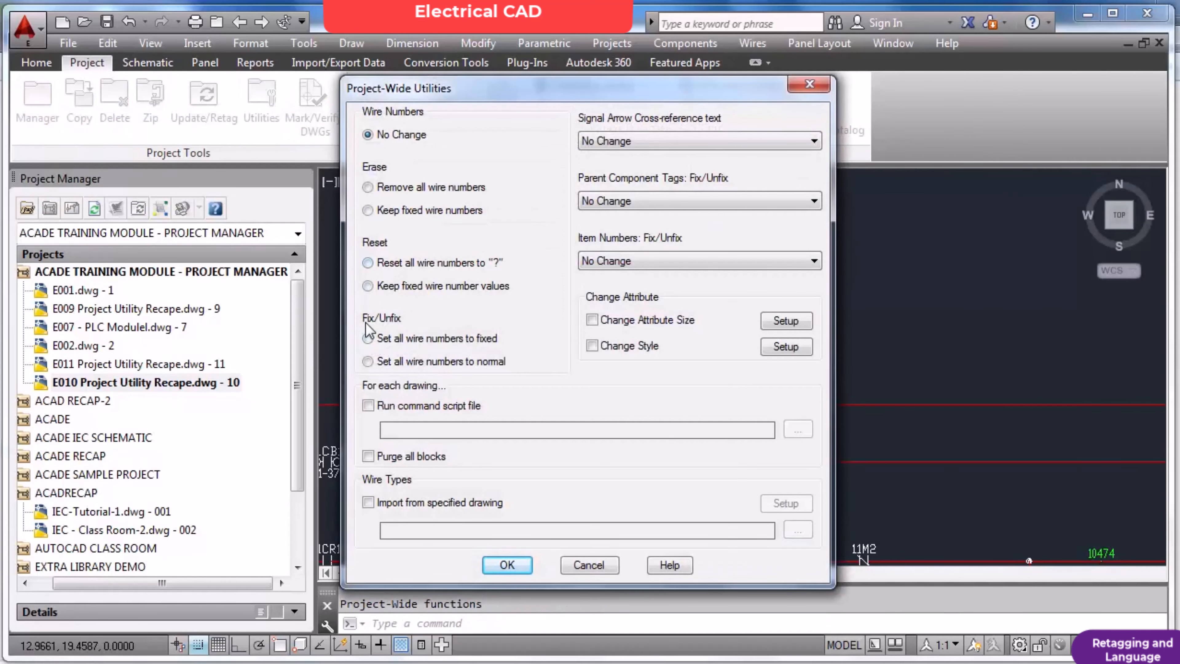
{"action": "left_click", "coordinate": [367, 338]}
{"action": "left_click", "coordinate": [507, 565]}
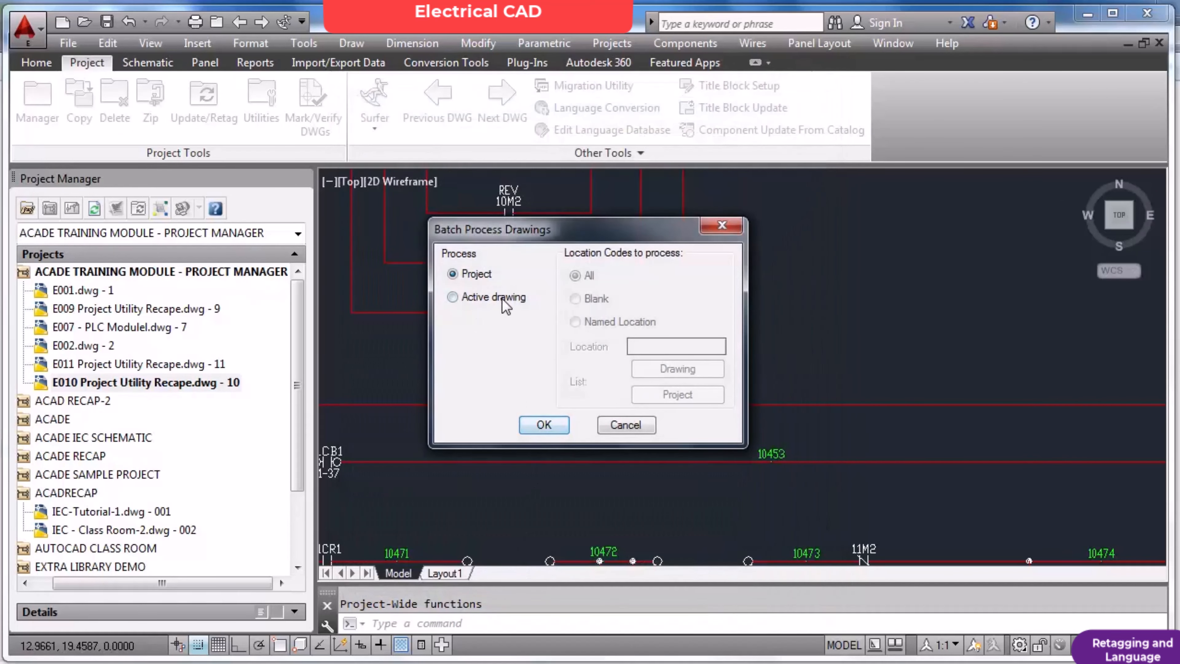
{"action": "left_click", "coordinate": [544, 424]}
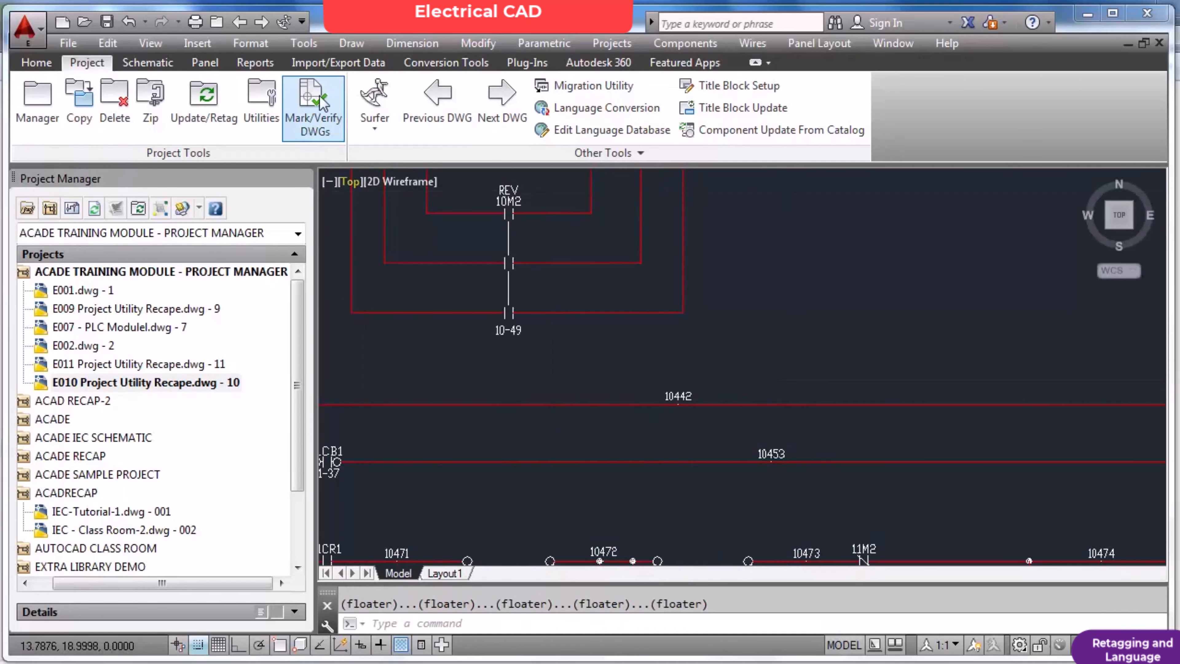
Draw three parallel horizontal wires in the empty area beside the REV contactor, above the control circuit.
{"action": "left_click", "coordinate": [148, 63]}
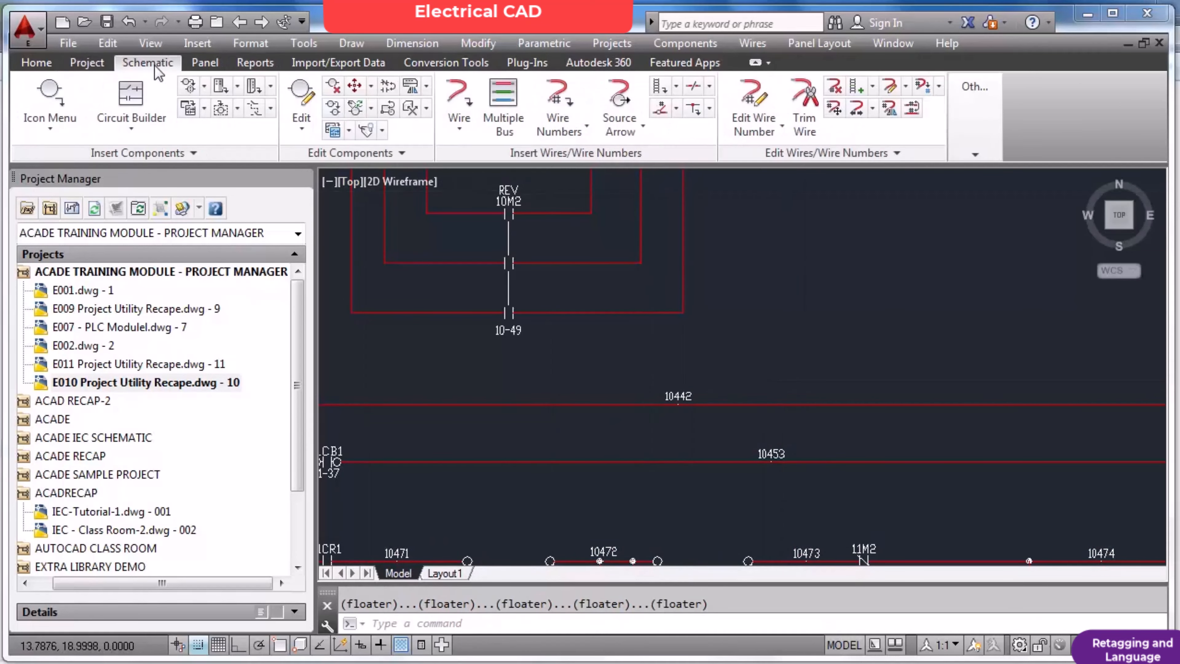
{"action": "left_click", "coordinate": [459, 98]}
{"action": "left_click", "coordinate": [723, 271]}
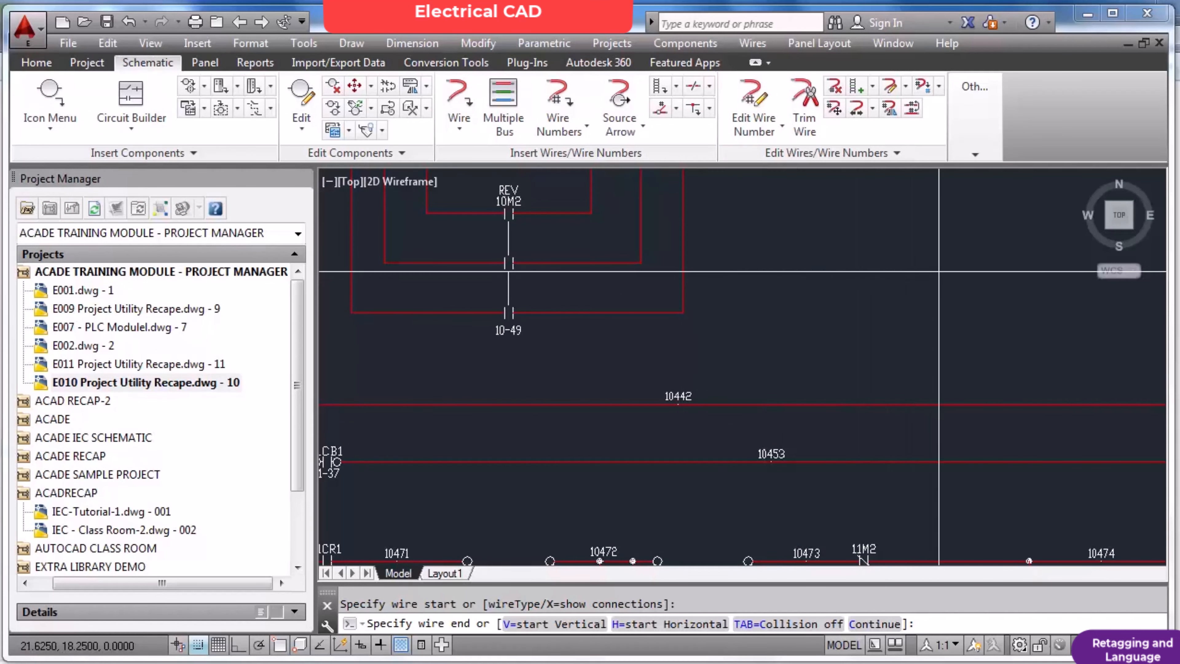
{"action": "right_click", "coordinate": [731, 297]}
{"action": "left_click", "coordinate": [716, 296]}
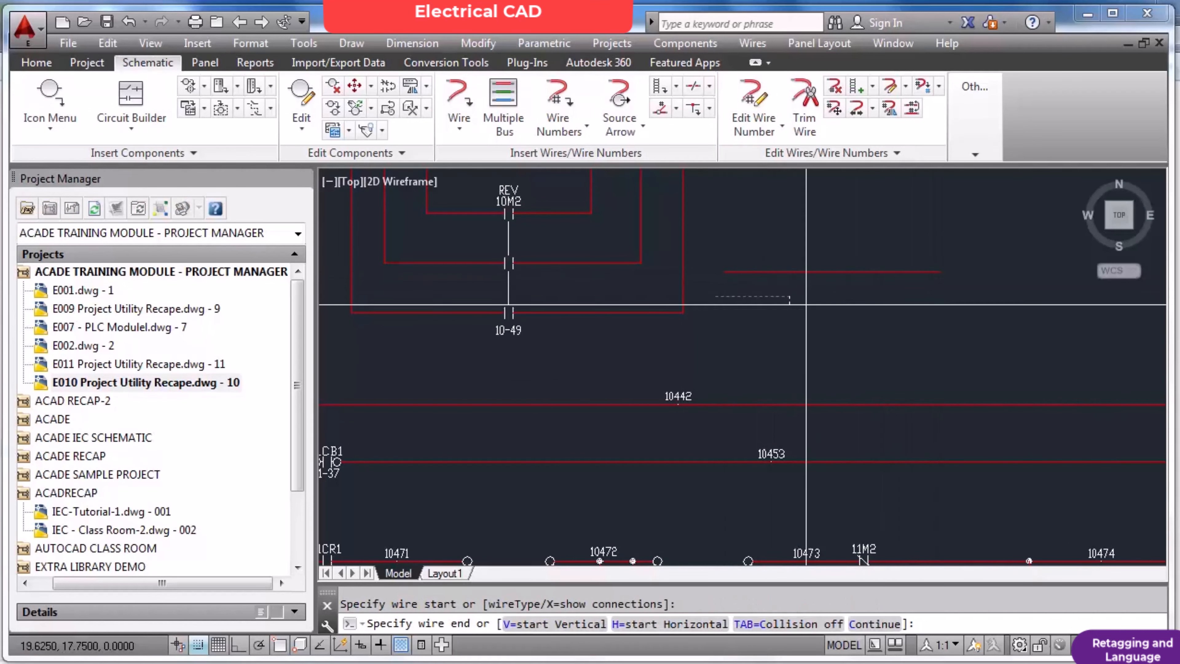
{"action": "left_click", "coordinate": [940, 296]}
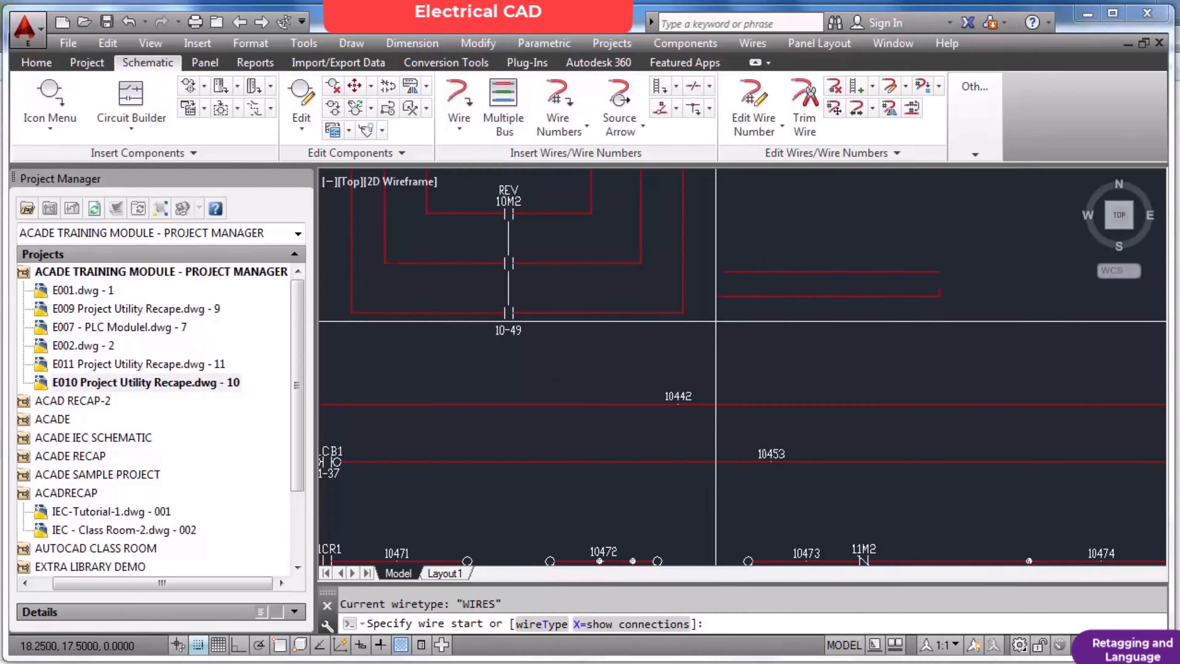
{"action": "left_click", "coordinate": [716, 321]}
{"action": "left_click", "coordinate": [940, 321]}
{"action": "key", "text": "Escape"}
Erase the short vertical wire stub at the end of the middle new wire.
{"action": "type", "text": "e"}
{"action": "key", "text": "space"}
{"action": "left_click", "coordinate": [911, 244]}
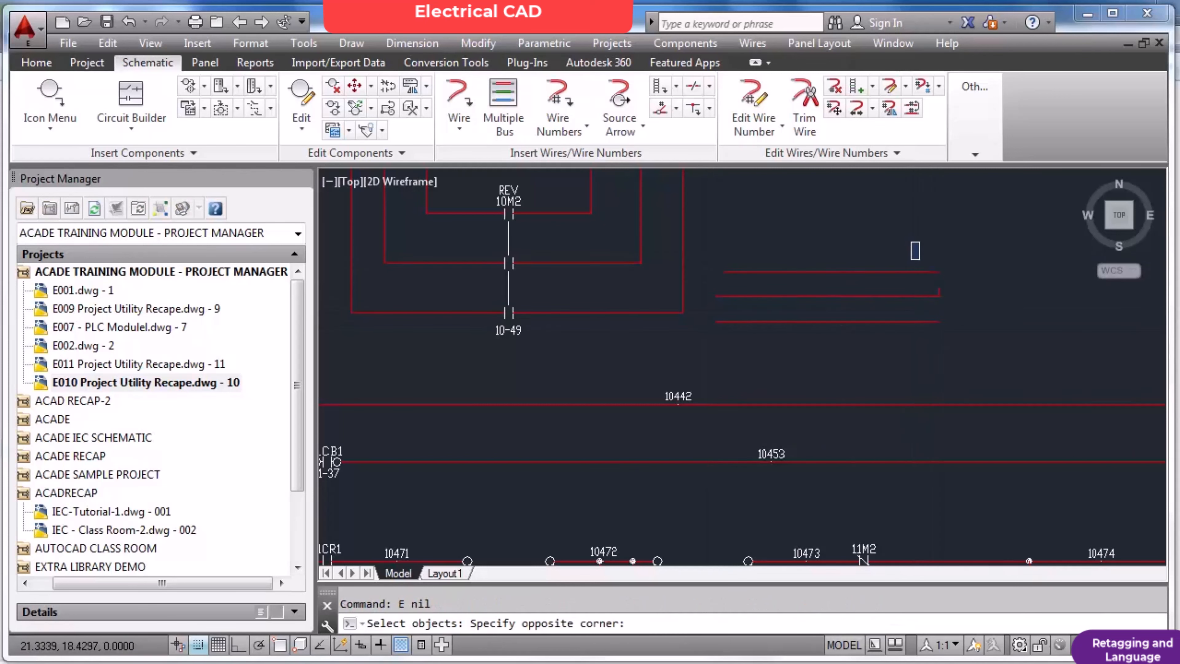
{"action": "left_click", "coordinate": [950, 331]}
{"action": "key", "text": "Return"}
Run Wire Numbers drawing-wide with Tag/retag all and line reference mode to number the three new wires.
{"action": "left_click", "coordinate": [557, 100]}
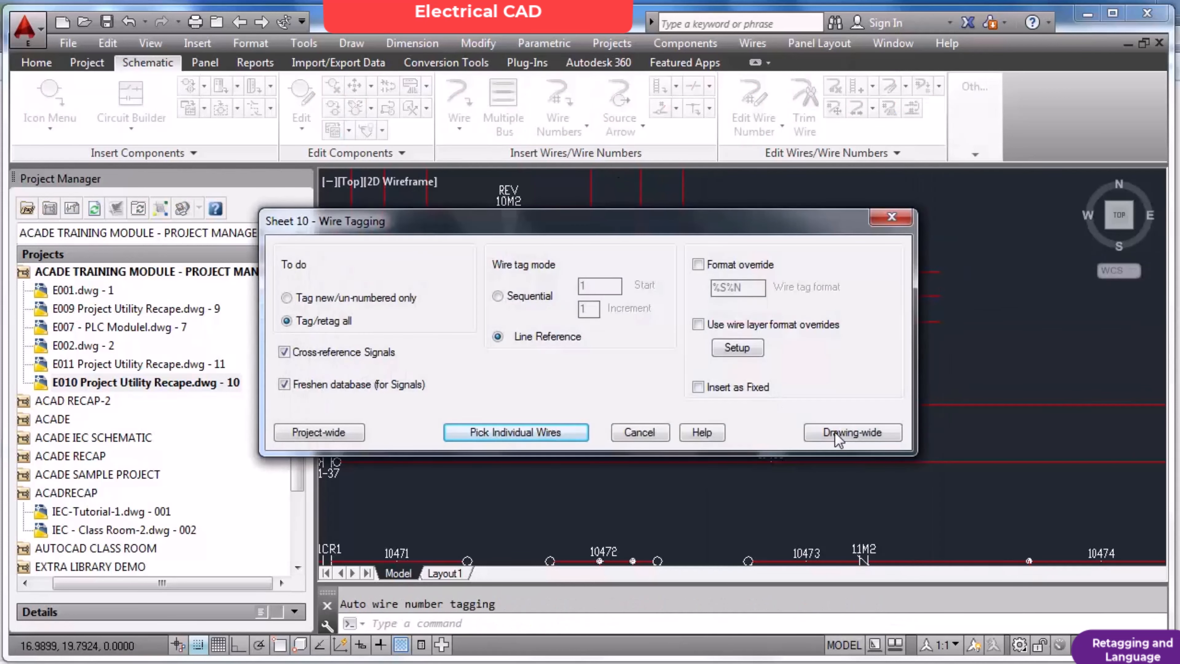
{"action": "left_click", "coordinate": [832, 427]}
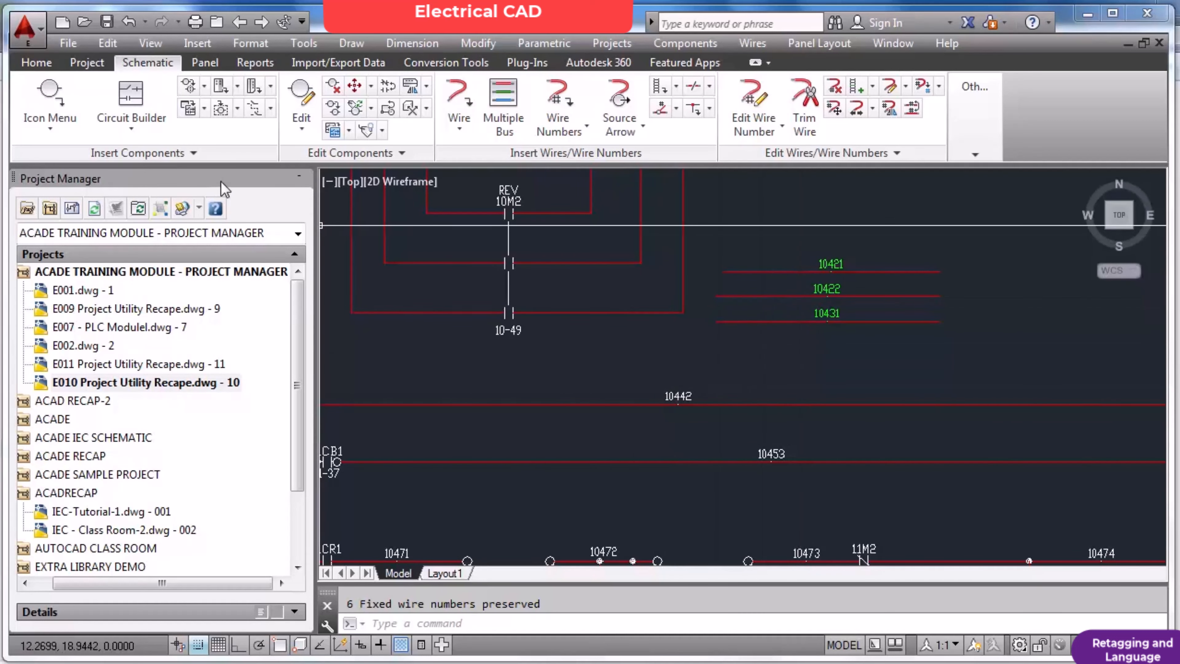
Open Language Conversion, review the source languages and conversion options, and close the dialog without converting anything.
{"action": "left_click", "coordinate": [98, 66]}
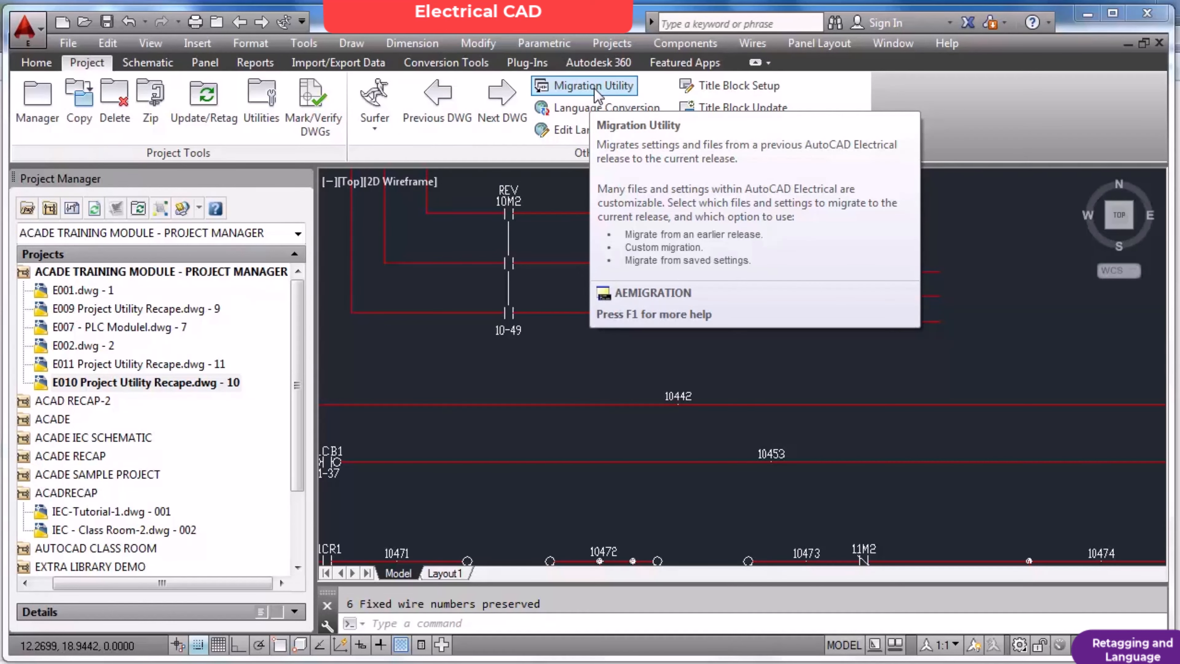
{"action": "left_click", "coordinate": [586, 112]}
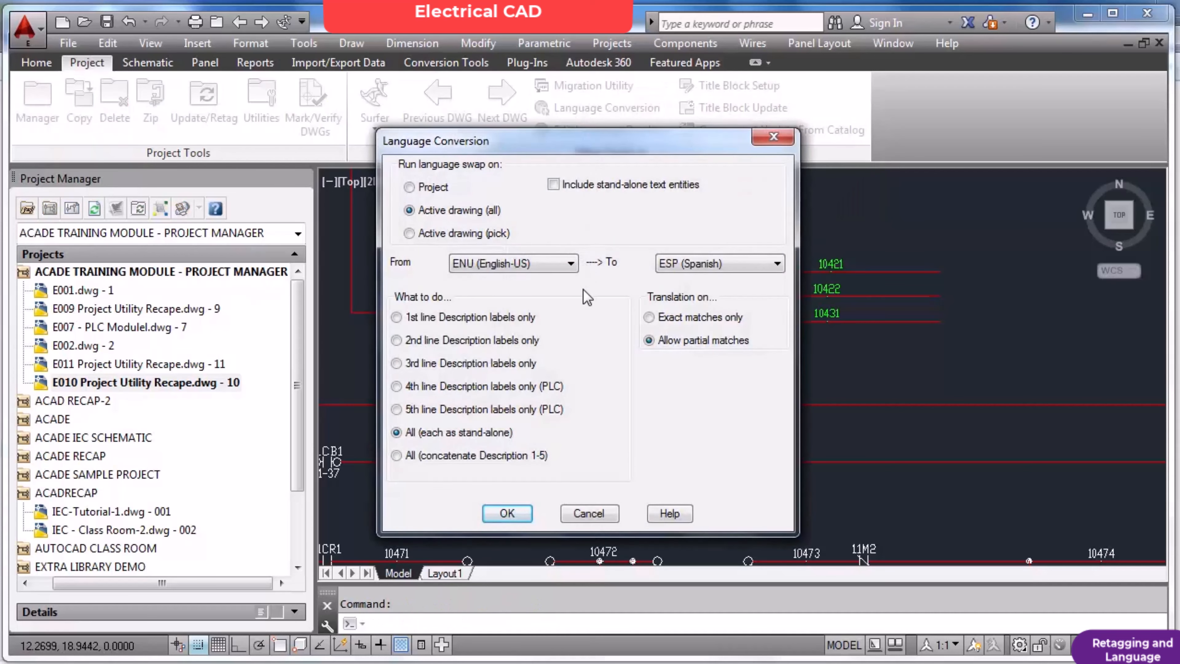
{"action": "left_click_drag", "start_coordinate": [582, 149], "coordinate": [487, 102]}
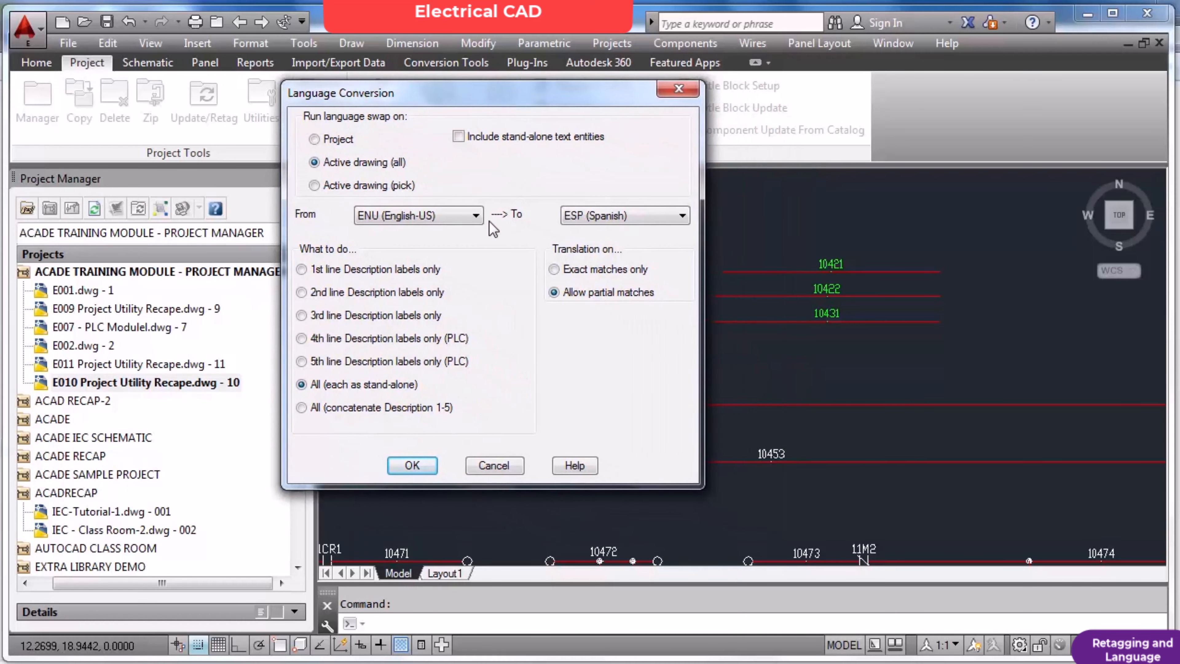
{"action": "left_click", "coordinate": [475, 221]}
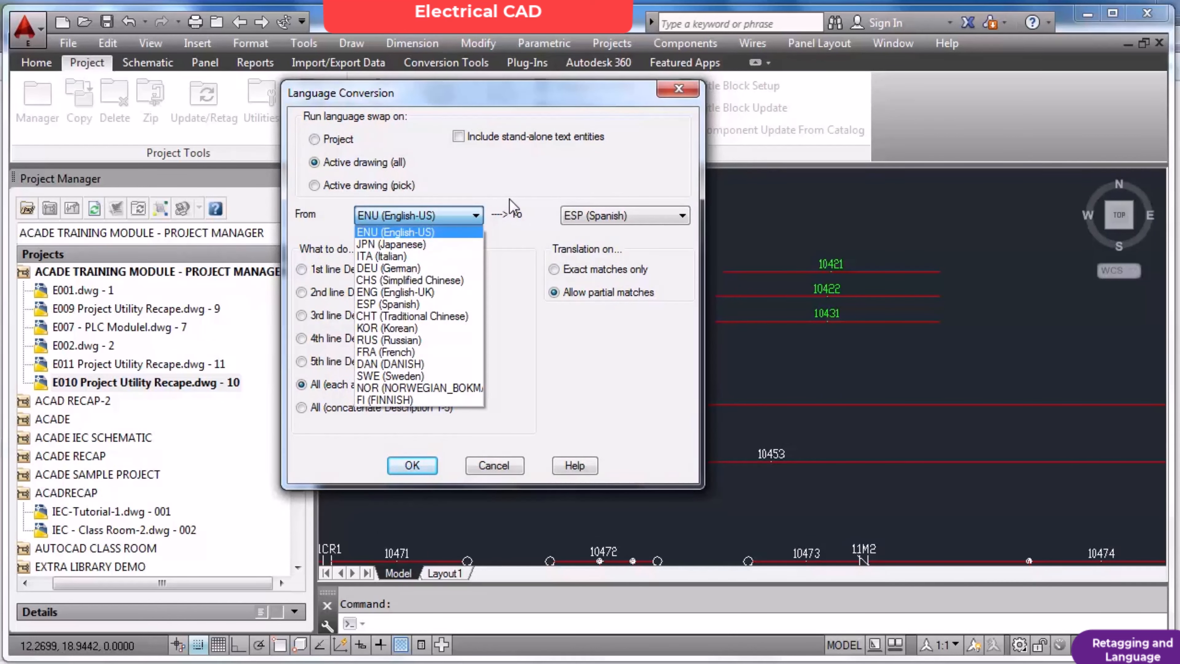
{"action": "left_click", "coordinate": [533, 207]}
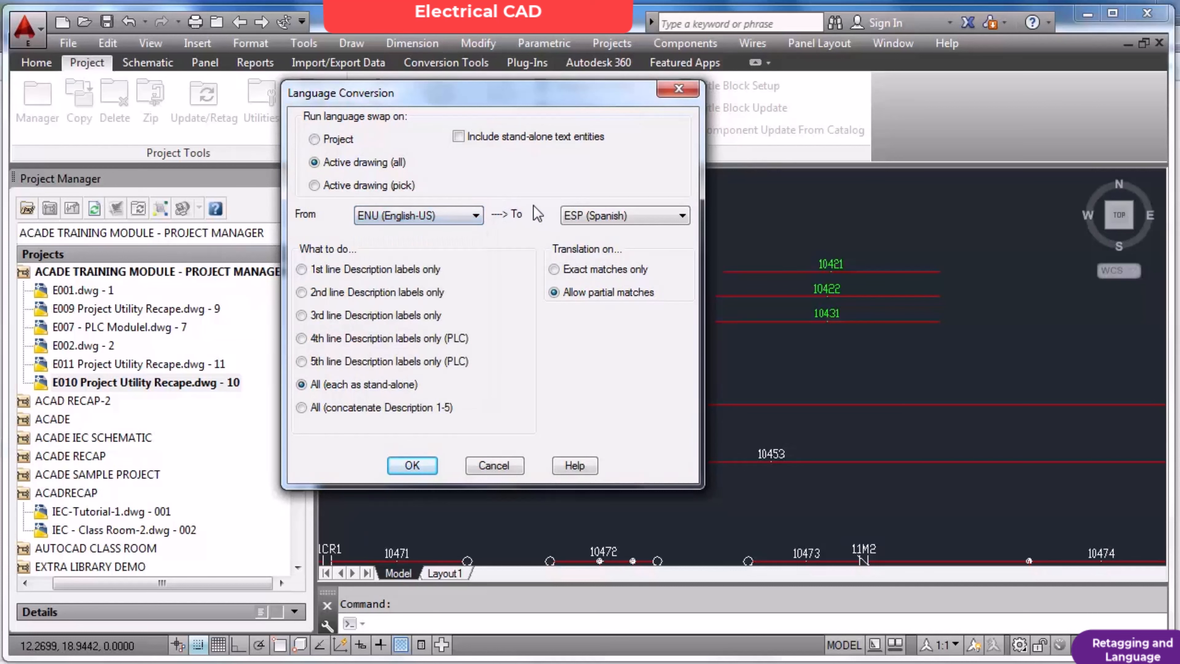
{"action": "left_click", "coordinate": [494, 466]}
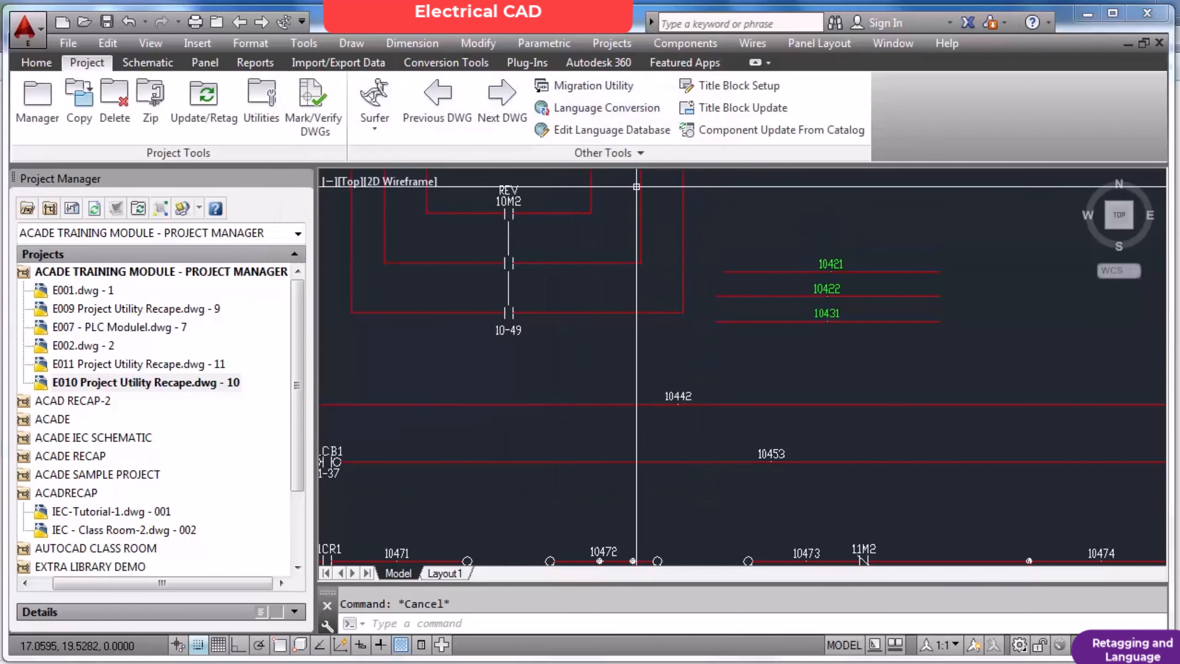
Open the language database for editing and view the Japanese translation of Master Control Relay without changing it.
{"action": "scroll", "coordinate": [674, 316], "scroll_direction": "down", "scroll_amount": 5}
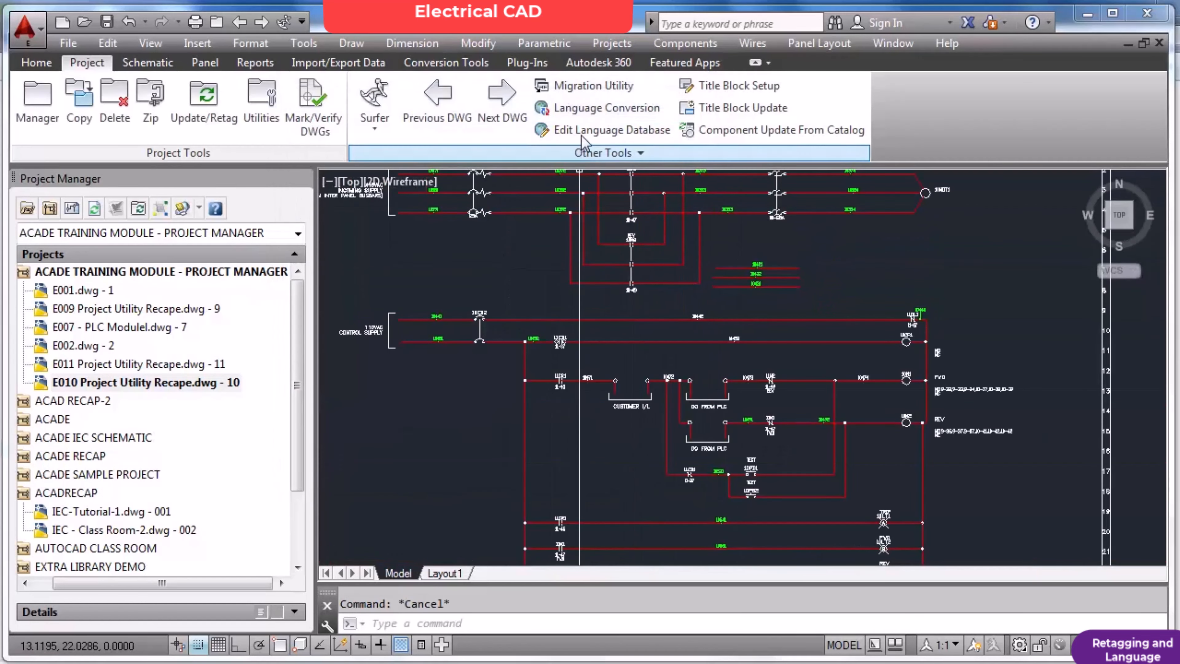
{"action": "left_click", "coordinate": [563, 128]}
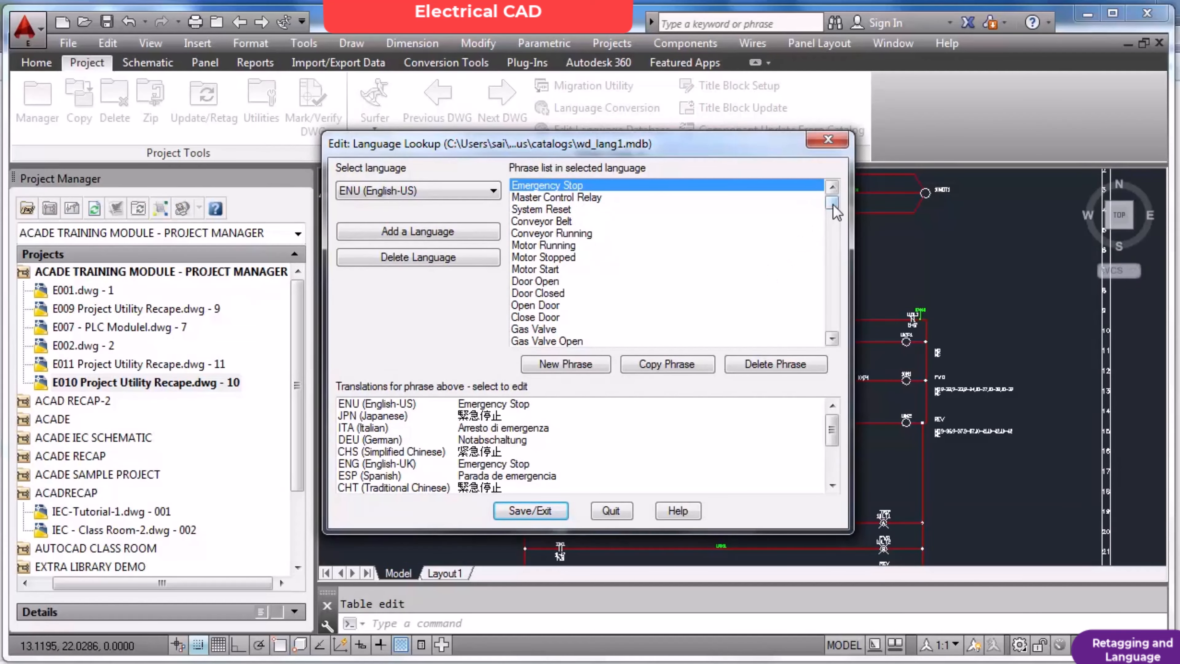
{"action": "mouse_move", "coordinate": [834, 207]}
{"action": "left_mouse_down"}
{"action": "mouse_move", "coordinate": [830, 332]}
{"action": "mouse_move", "coordinate": [829, 192]}
{"action": "left_mouse_up"}
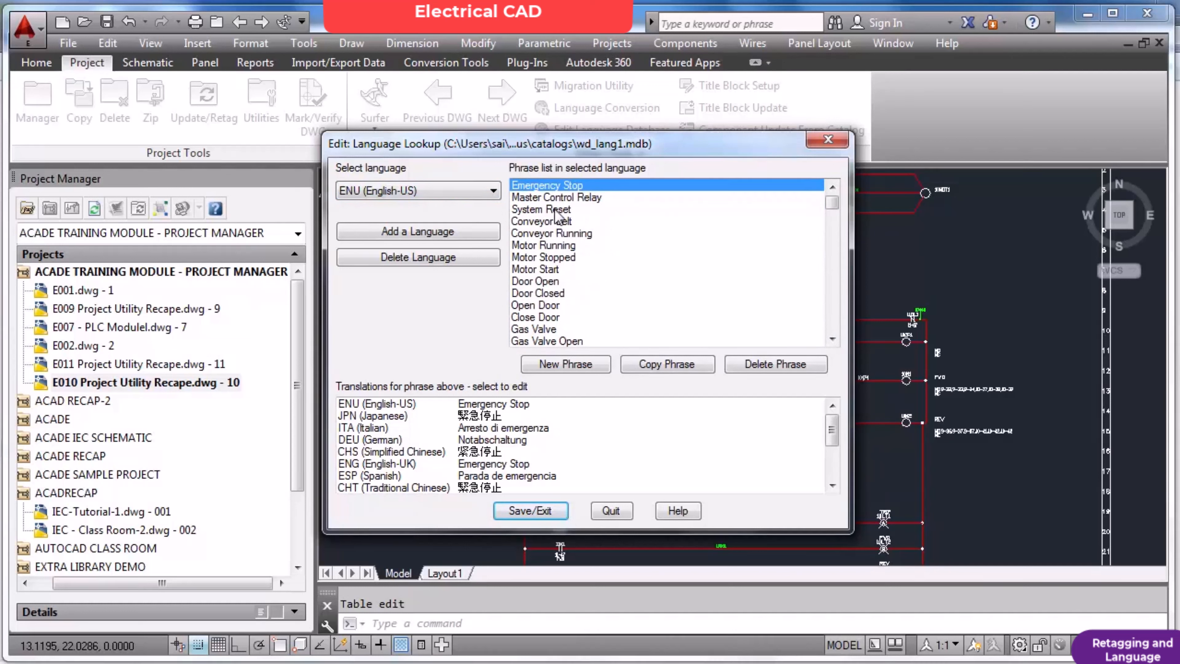
{"action": "left_click", "coordinate": [561, 198]}
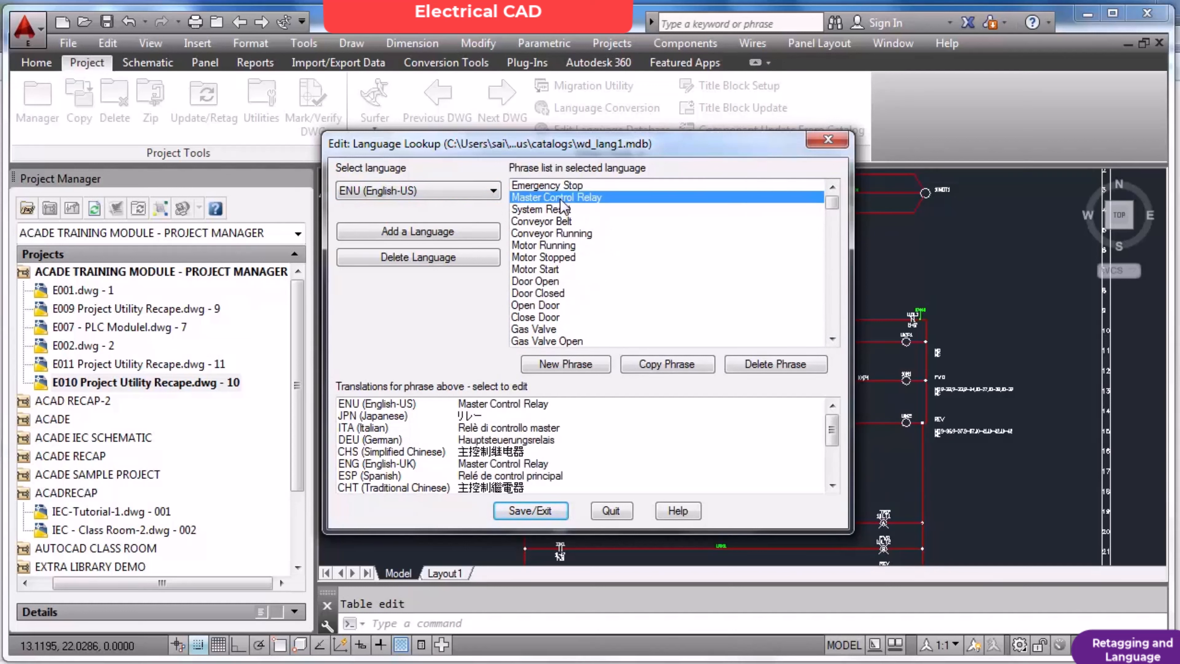
{"action": "double_click", "coordinate": [374, 417]}
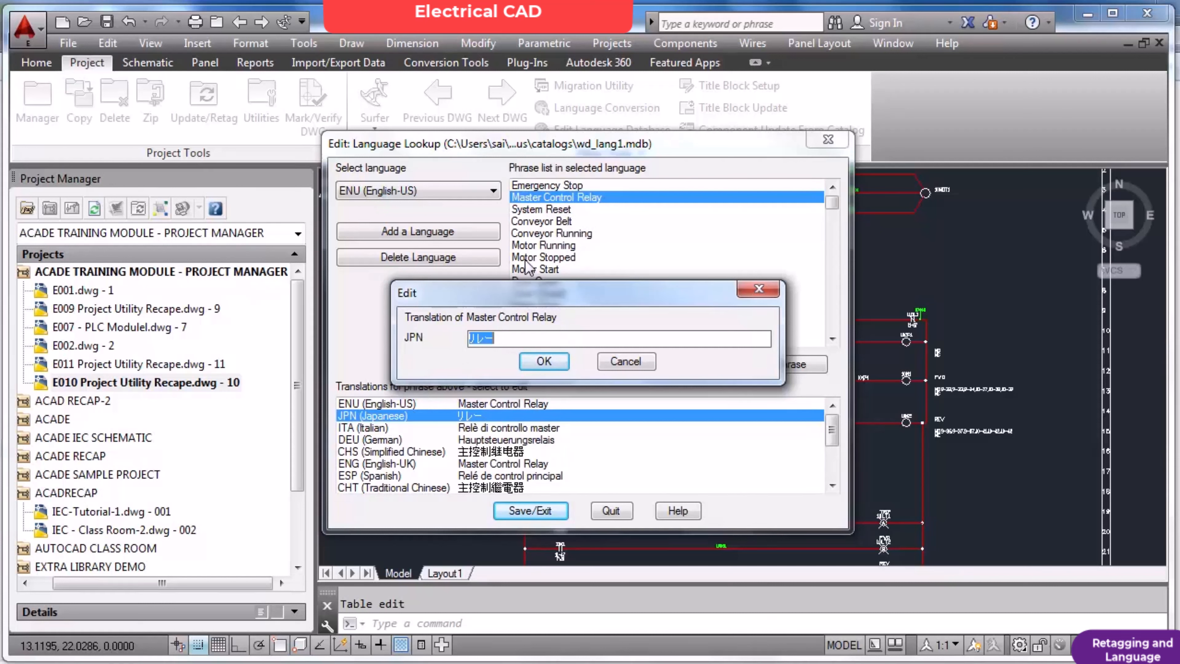
{"action": "left_click", "coordinate": [620, 368]}
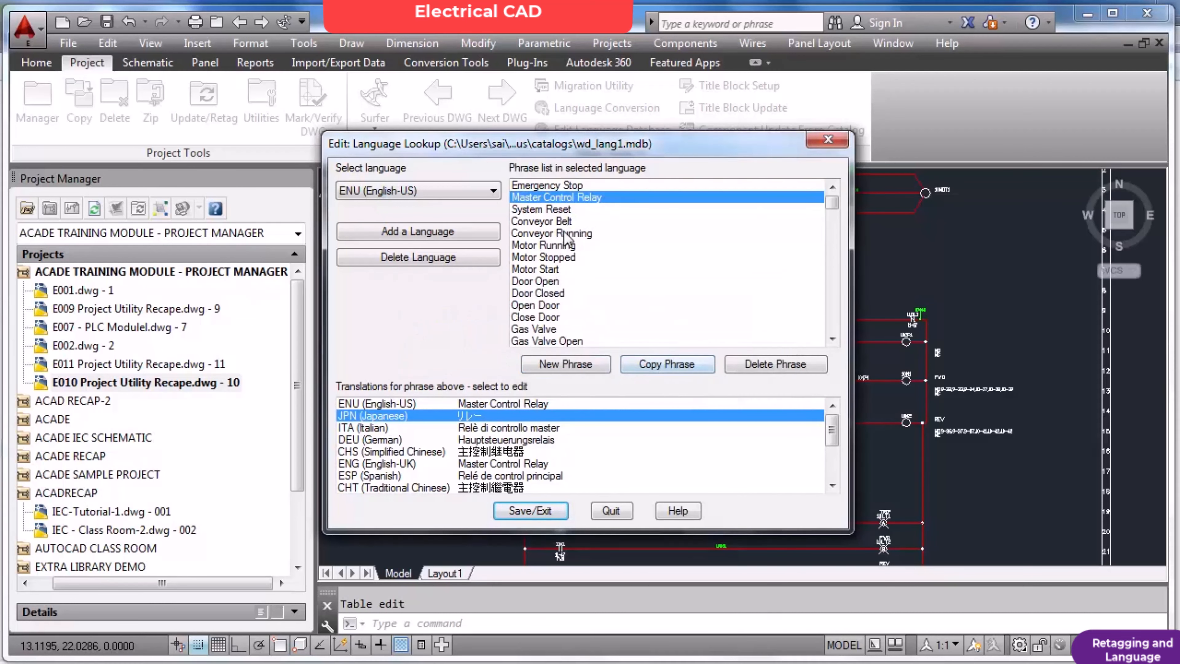
Copy the Italian translation of System Reset, "Ripristino sistema", and close the language database without saving.
{"action": "left_click", "coordinate": [558, 211]}
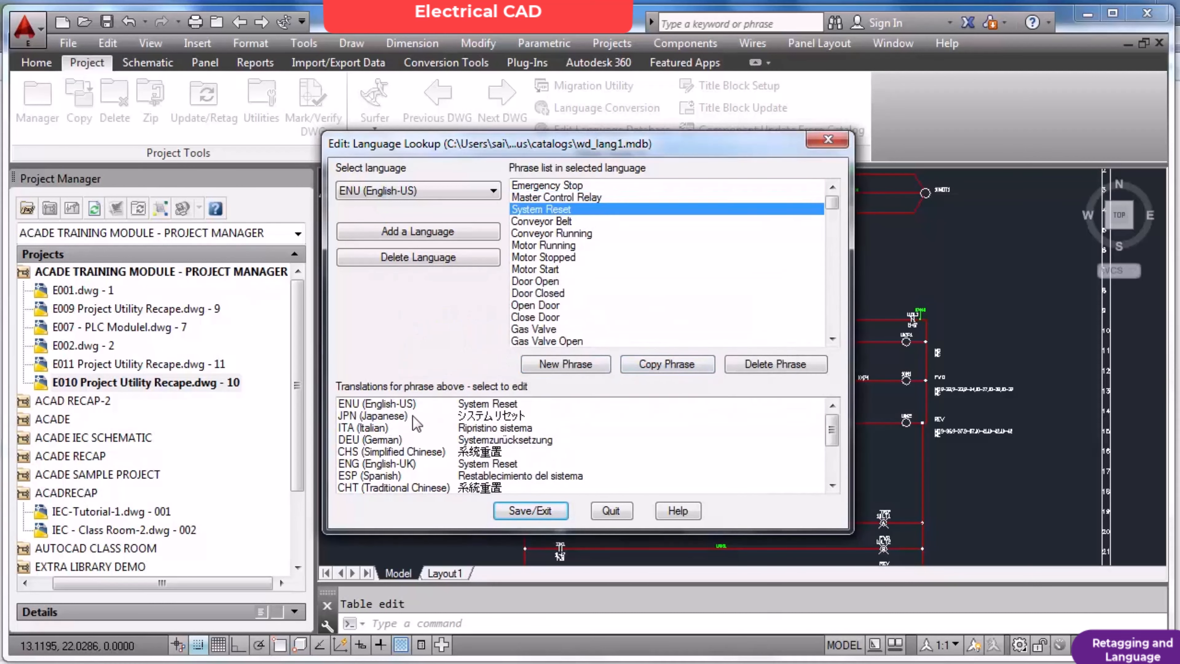
{"action": "left_click", "coordinate": [372, 429]}
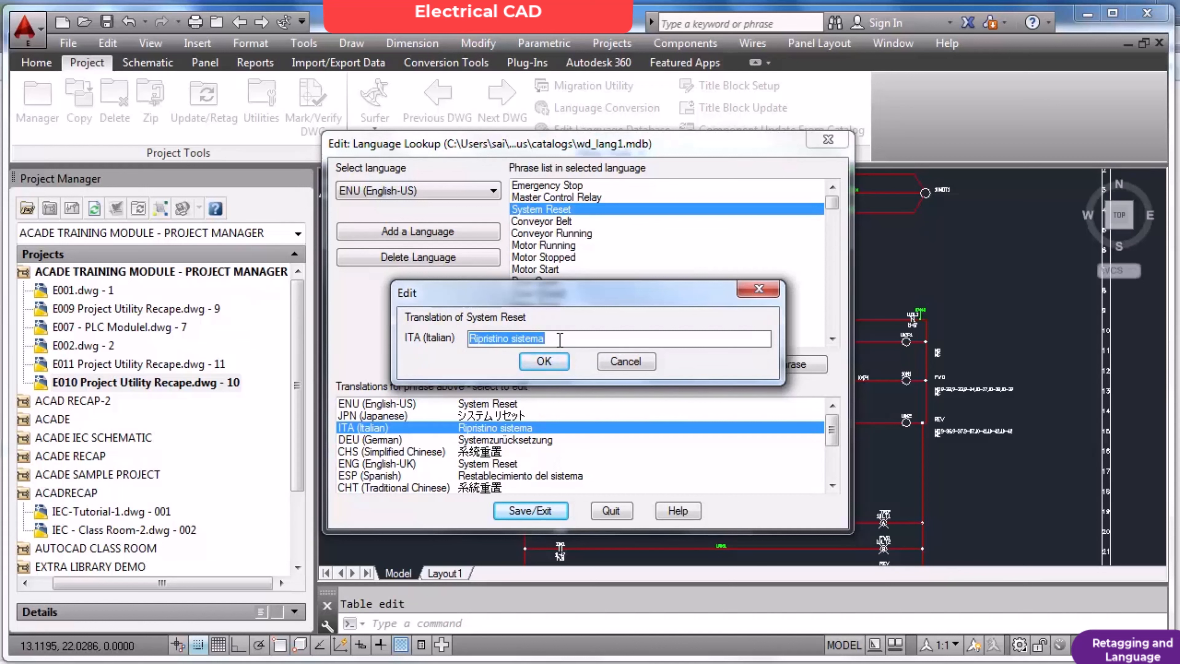
{"action": "left_click_drag", "start_coordinate": [560, 340], "coordinate": [462, 349]}
{"action": "left_click", "coordinate": [626, 362]}
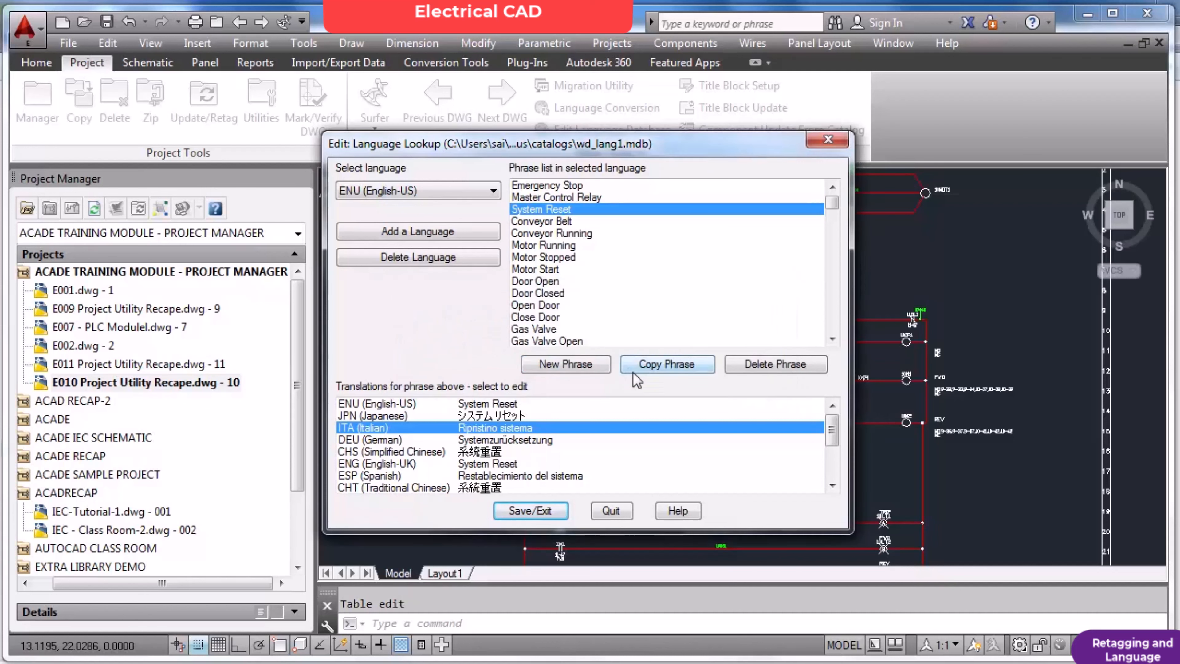
{"action": "left_click", "coordinate": [611, 511]}
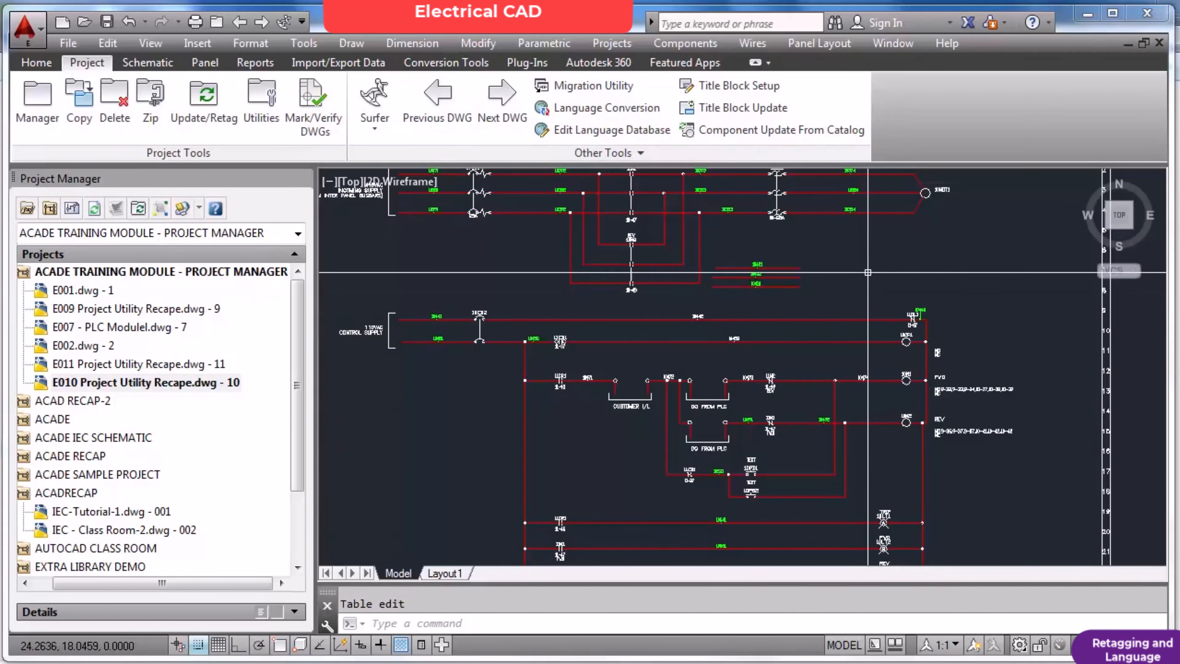
Place a short single-line placeholder text in the empty area beside the three new wires, with height 0.1250 and rotation 0.
{"action": "scroll", "coordinate": [869, 273], "scroll_direction": "up", "scroll_amount": 5}
{"action": "type", "text": "dt"}
{"action": "key", "text": "Return"}
{"action": "left_click", "coordinate": [806, 238]}
{"action": "key", "text": "Return"}
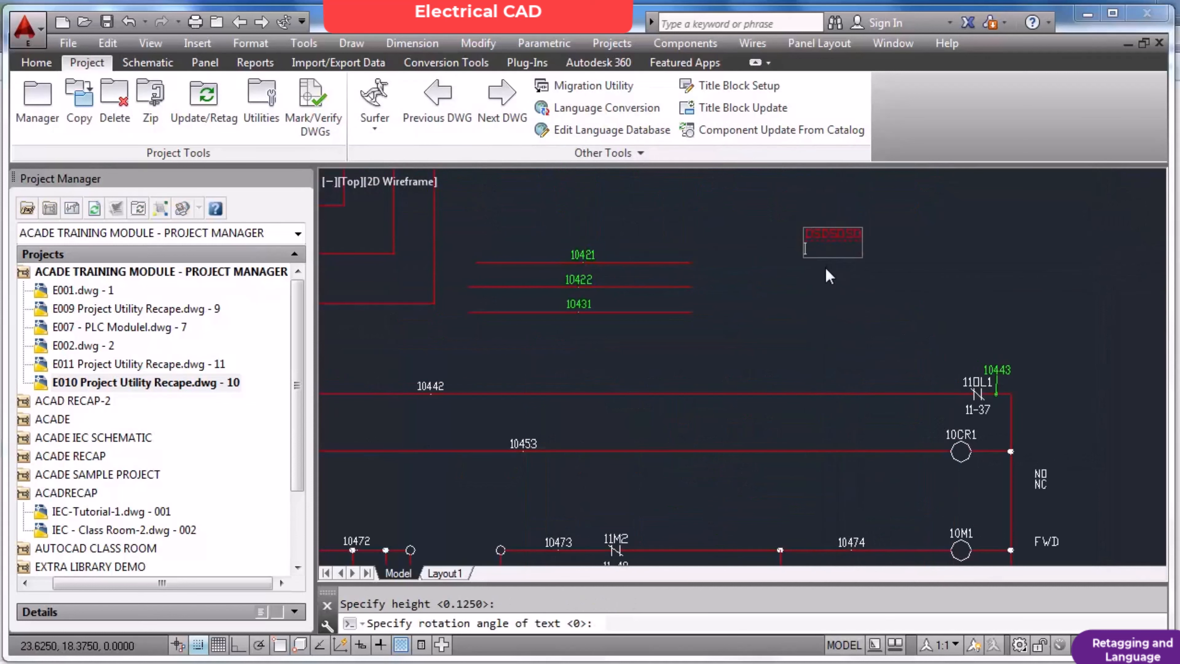
{"action": "key", "text": "Return"}
Replace the placeholder text with the copied Italian phrase "Ripristino sistema".
{"action": "key", "text": "Return"}
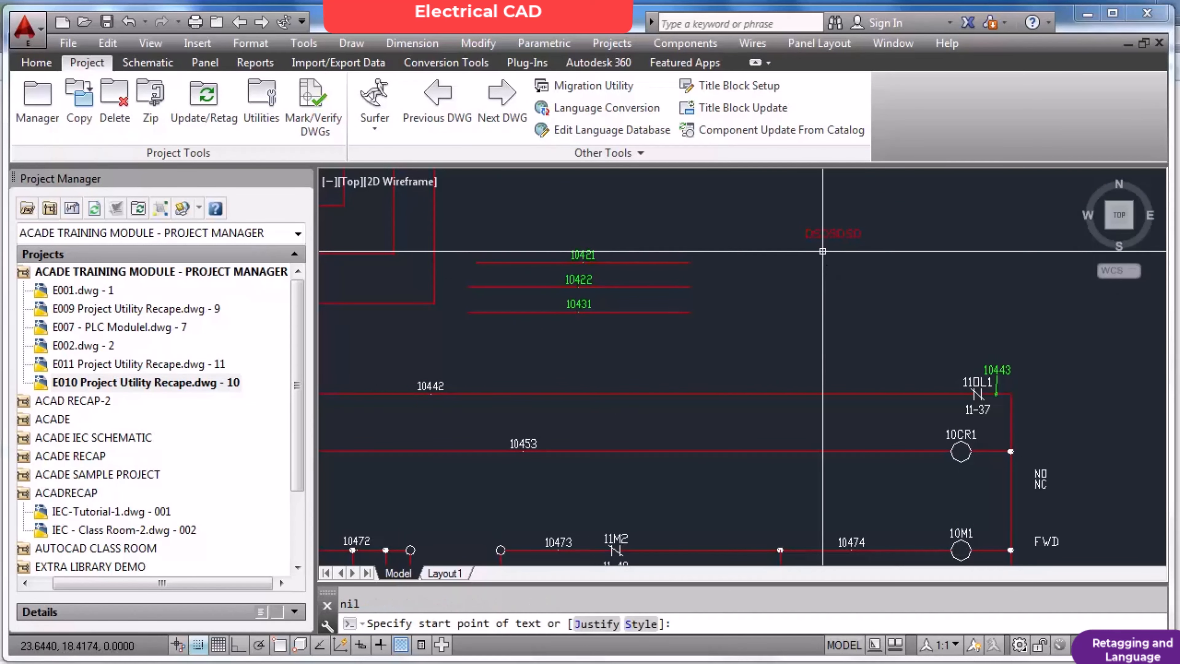
{"action": "key", "text": "Escape"}
{"action": "key", "text": "Escape"}
{"action": "type", "text": "DE"}
{"action": "key", "text": "Return"}
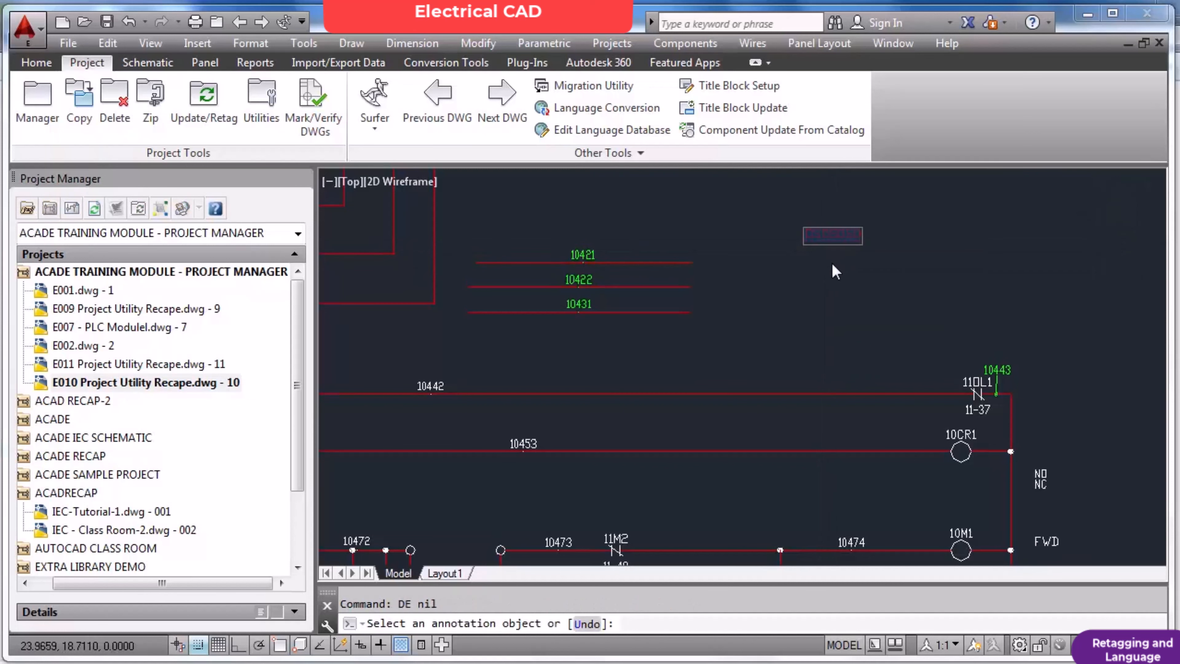
{"action": "right_click", "coordinate": [836, 222]}
{"action": "left_click", "coordinate": [858, 247]}
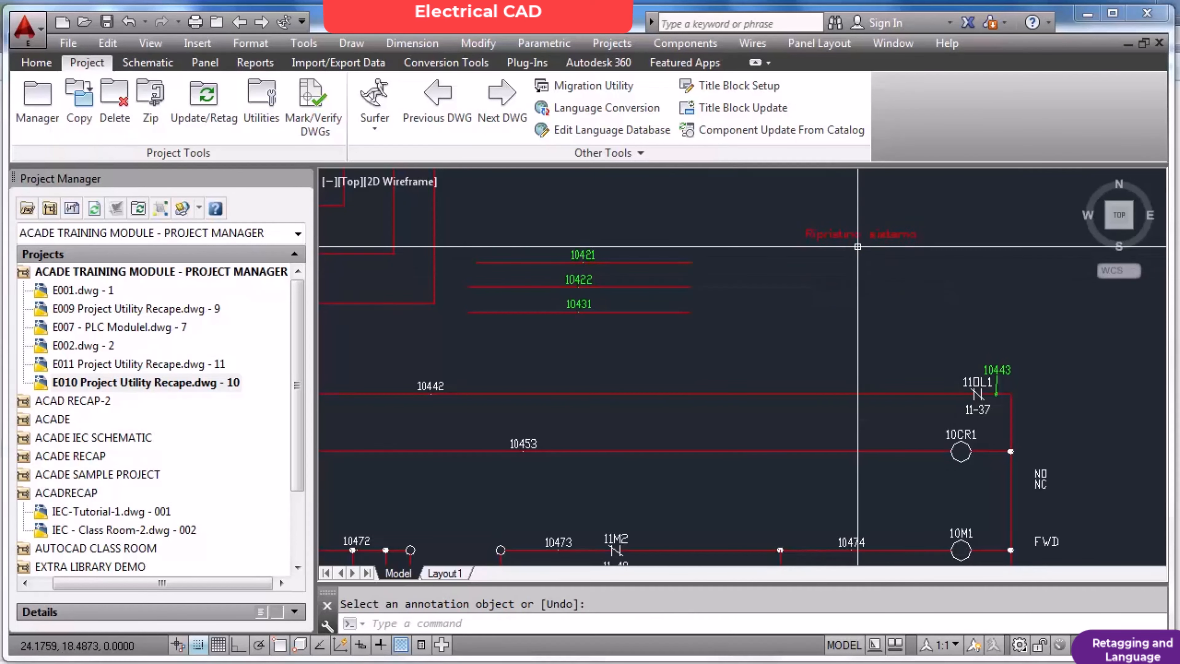
{"action": "scroll", "coordinate": [858, 246], "scroll_direction": "up", "scroll_amount": 5}
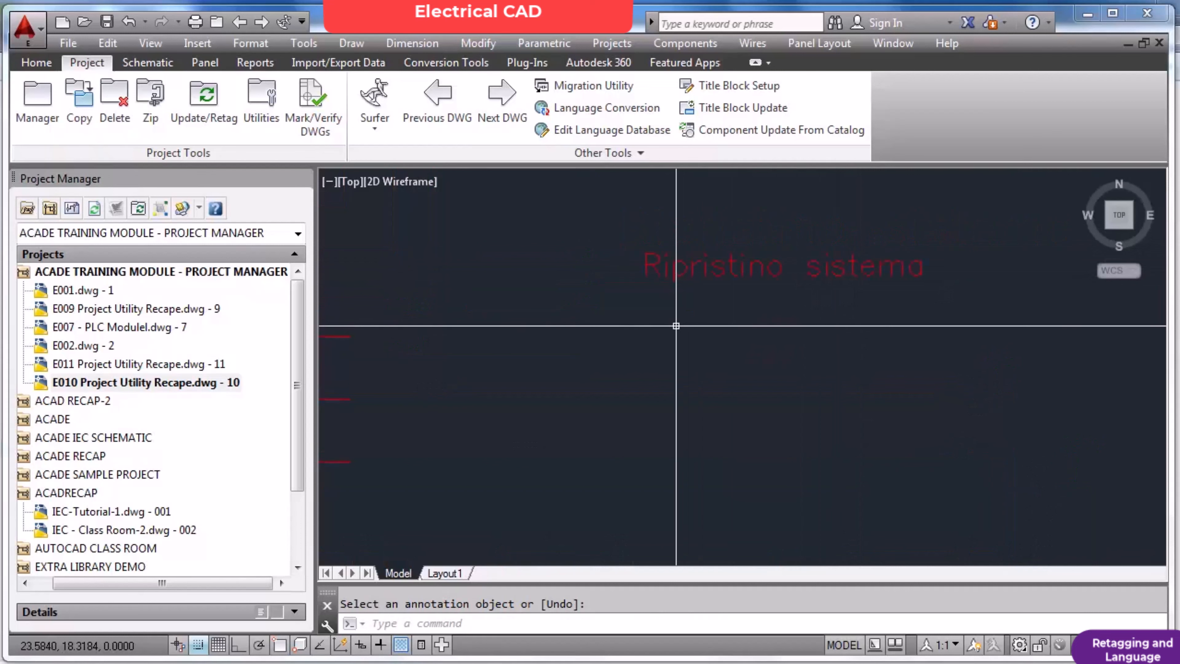
Reopen the language database, browse the English phrase list, and review all available translations of ALARM INDICATOR.
{"action": "left_click", "coordinate": [580, 136]}
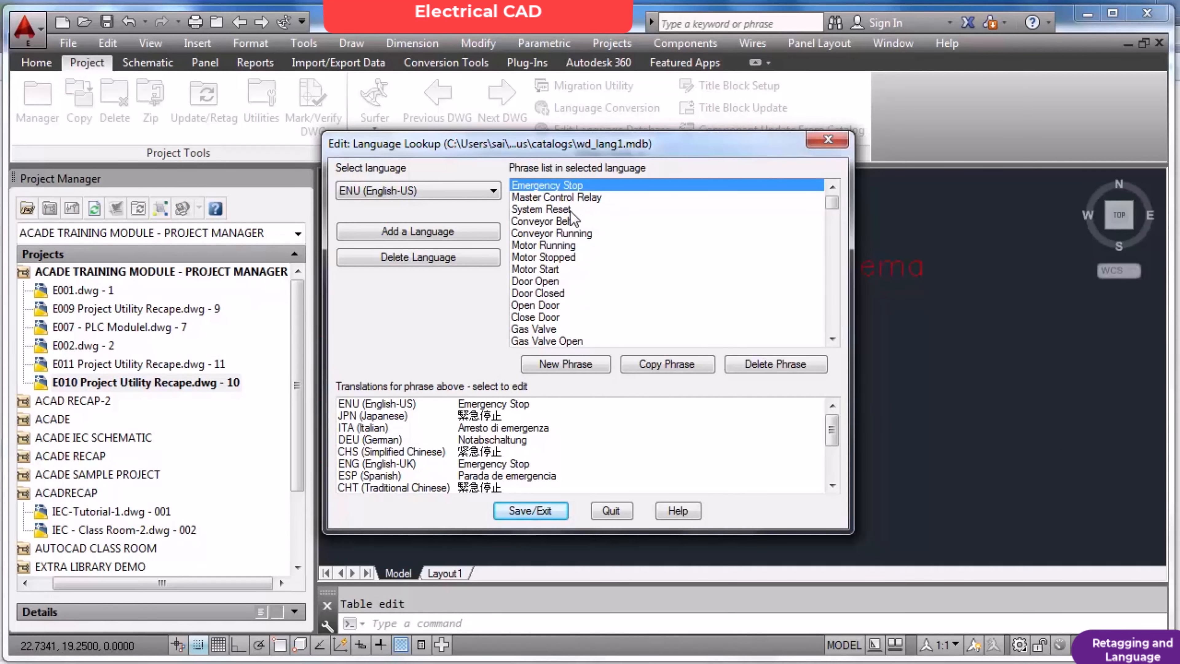
{"action": "left_click", "coordinate": [833, 227]}
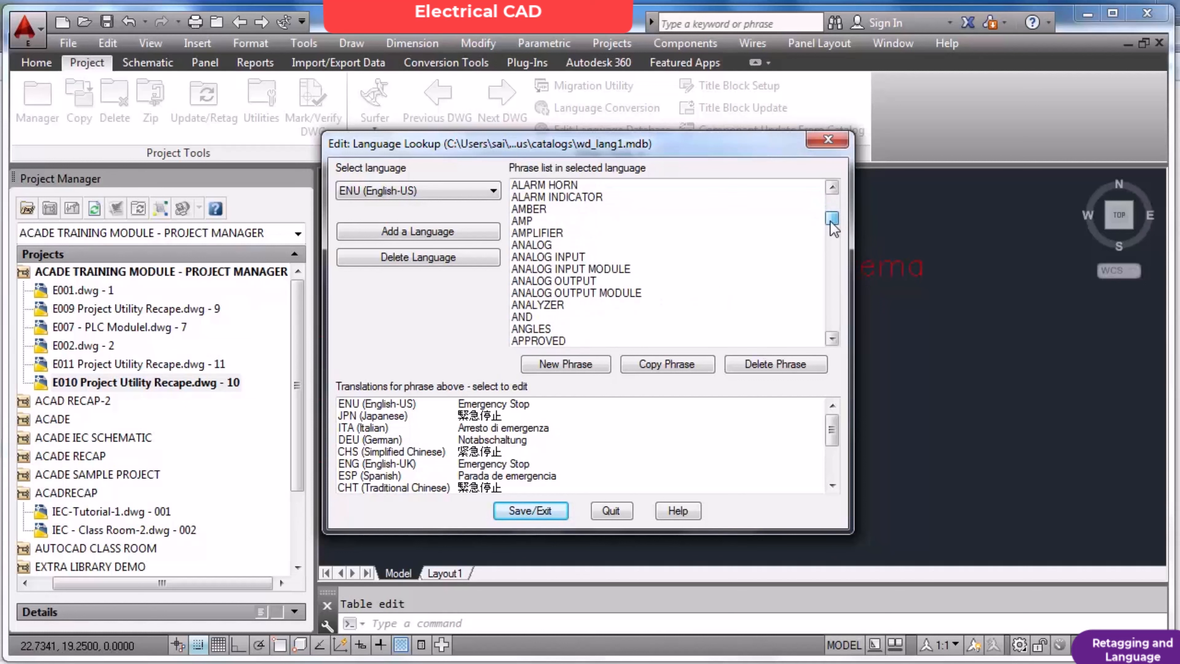
{"action": "left_click", "coordinate": [832, 227]}
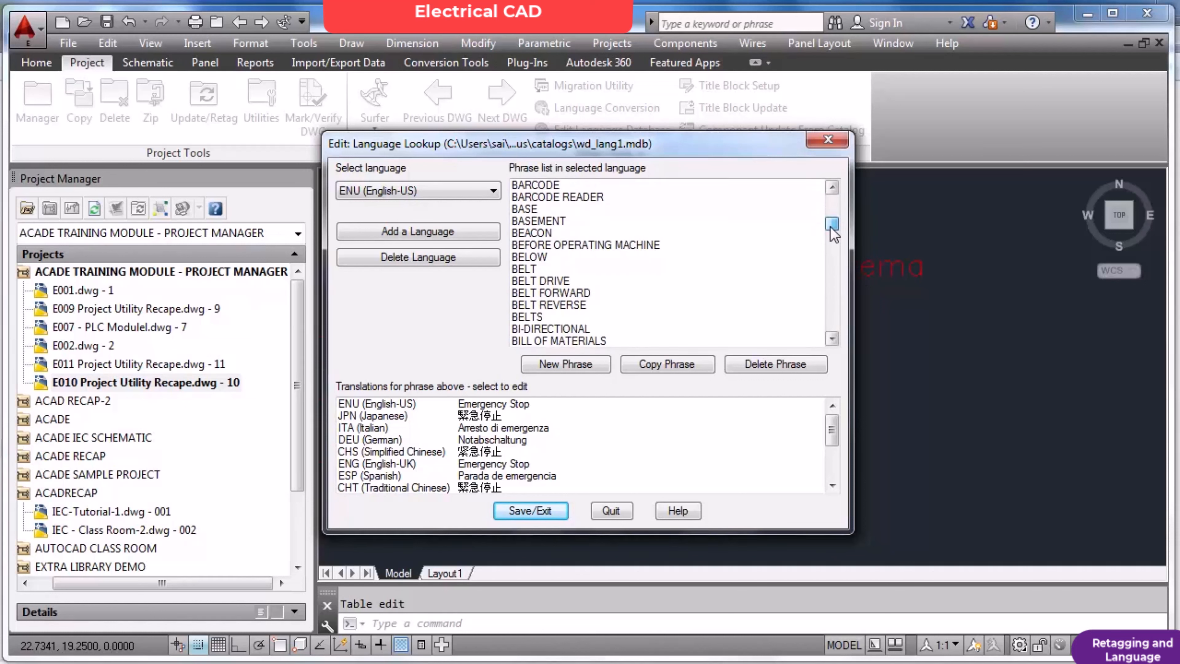
{"action": "left_click_drag", "start_coordinate": [833, 234], "coordinate": [833, 227]}
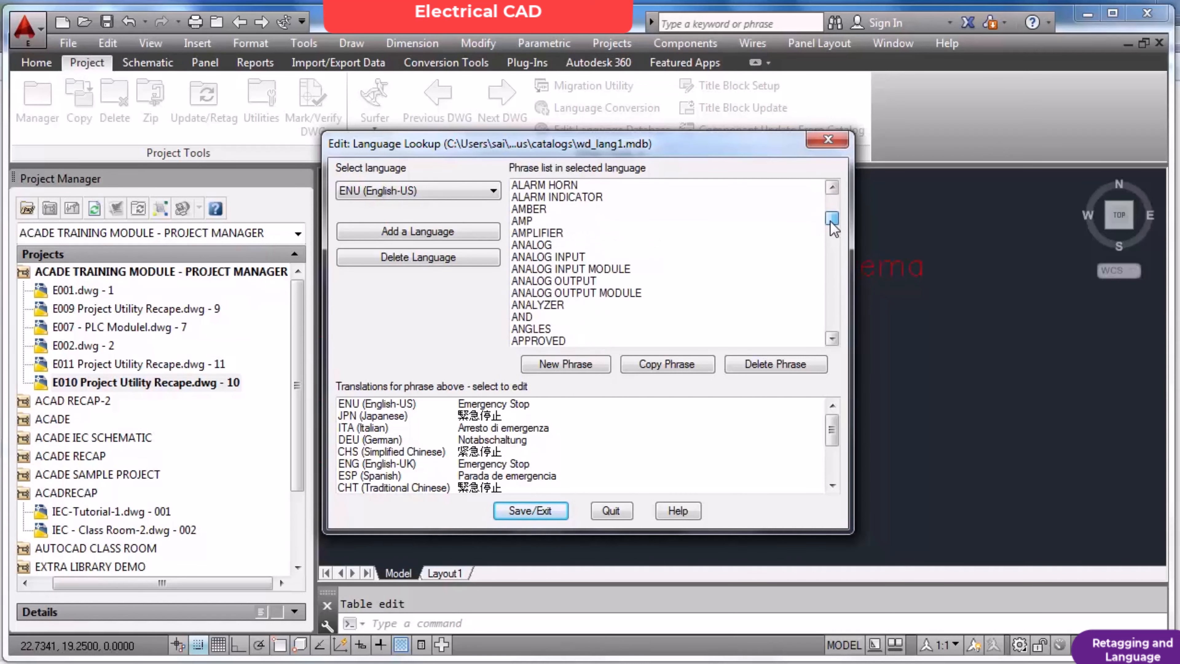
{"action": "left_click", "coordinate": [597, 198]}
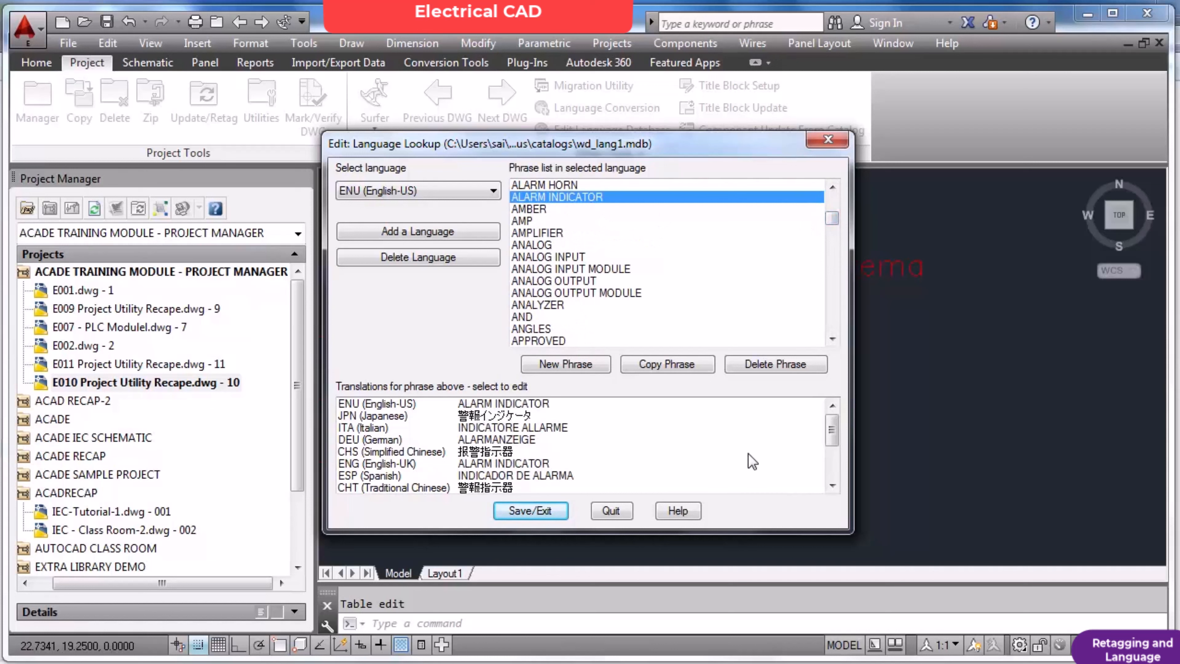
{"action": "left_click", "coordinate": [831, 486]}
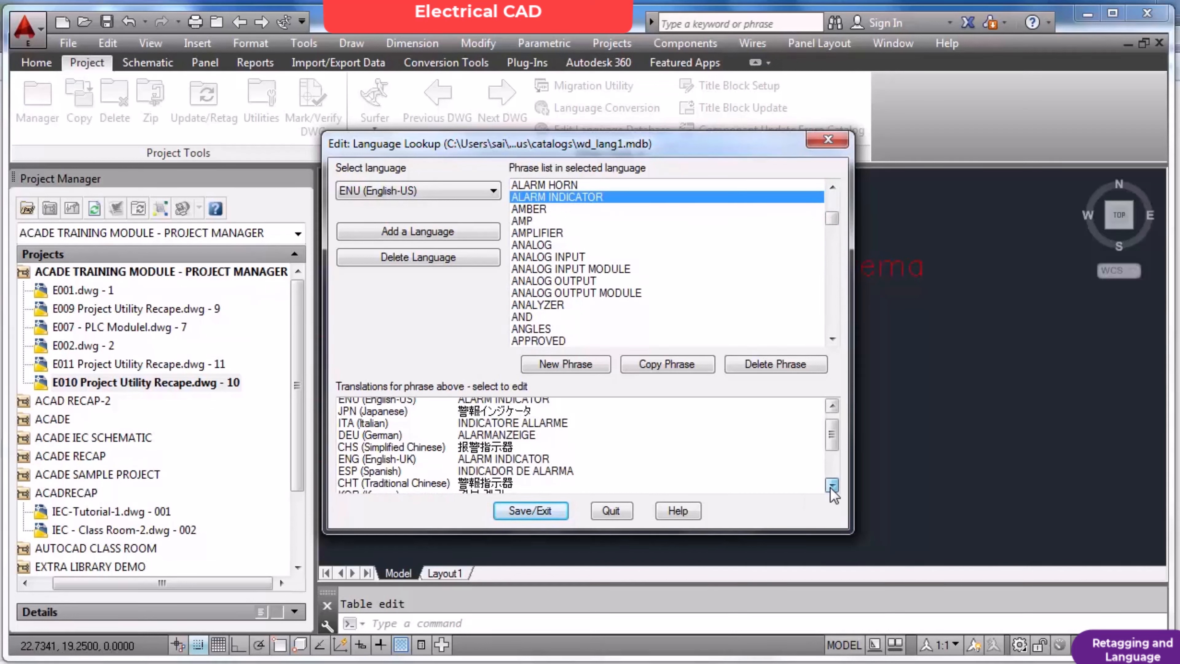
{"action": "left_click", "coordinate": [832, 486]}
{"action": "left_click", "coordinate": [832, 486]}
{"action": "left_click", "coordinate": [831, 486]}
{"action": "left_click", "coordinate": [831, 486]}
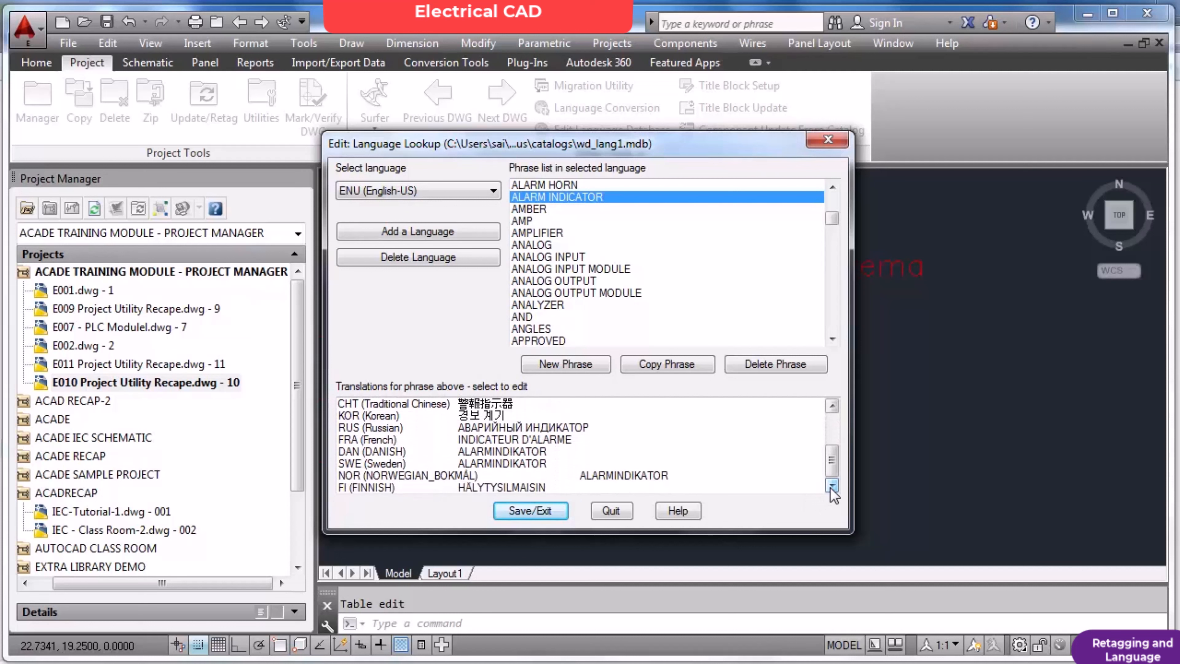
{"action": "left_click_drag", "start_coordinate": [830, 468], "coordinate": [832, 434]}
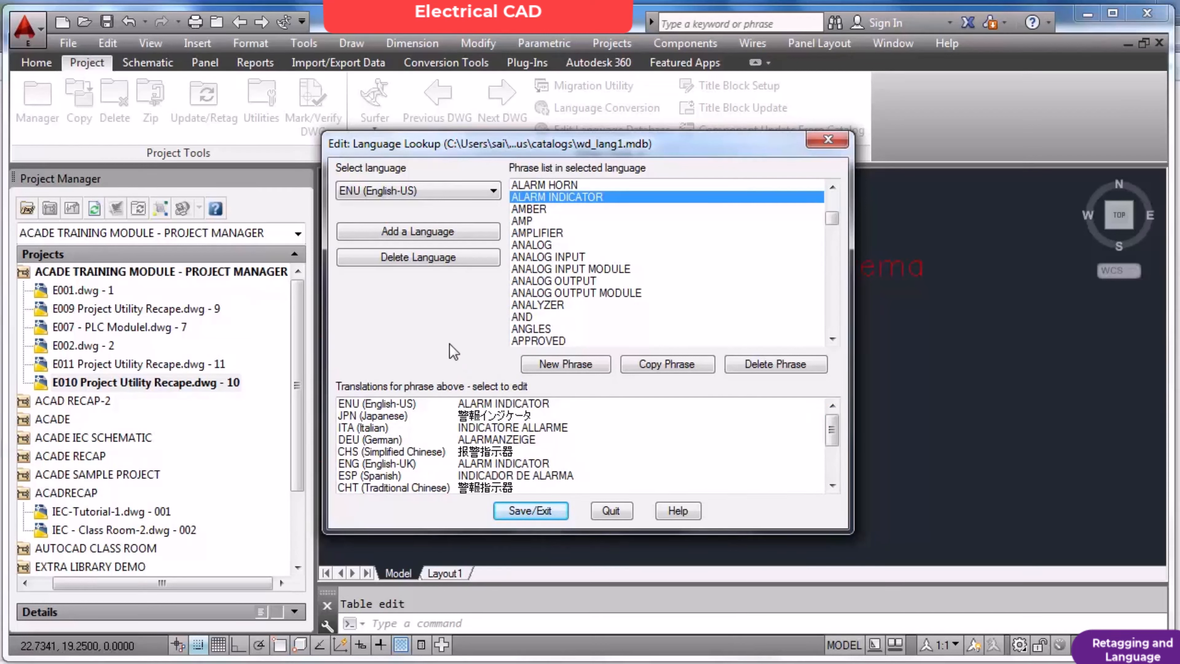
Add Malayalam as a new language table in the language database and check for it among the ALARM INDICATOR translations.
{"action": "left_click", "coordinate": [459, 234]}
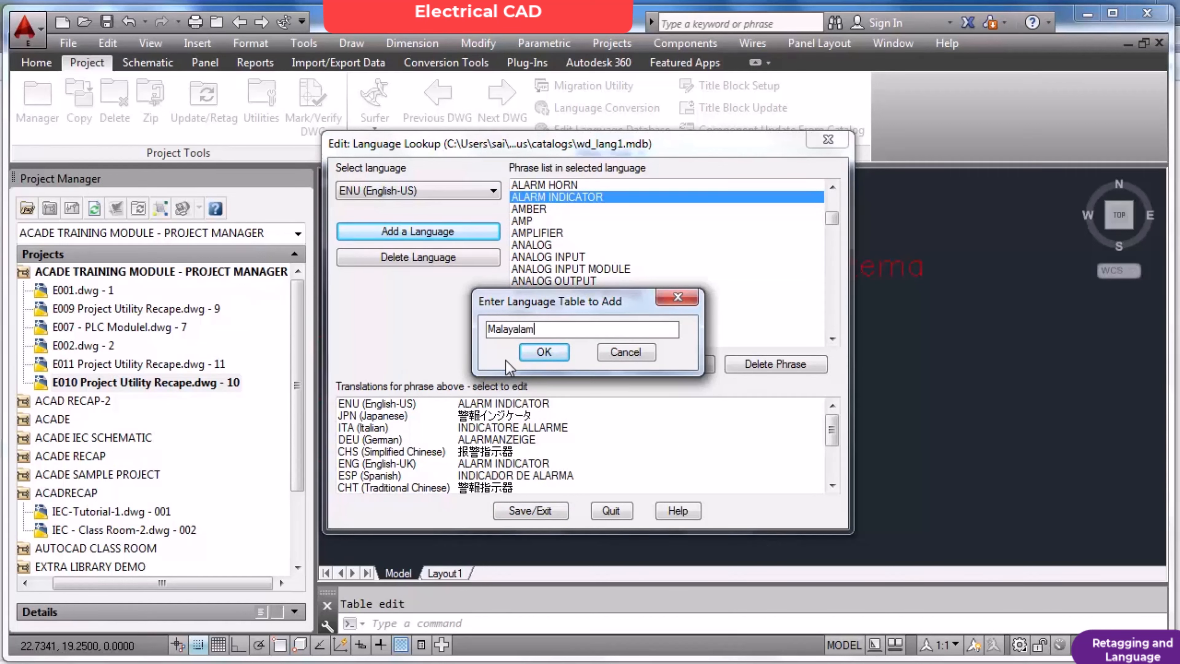
{"action": "left_click", "coordinate": [543, 353]}
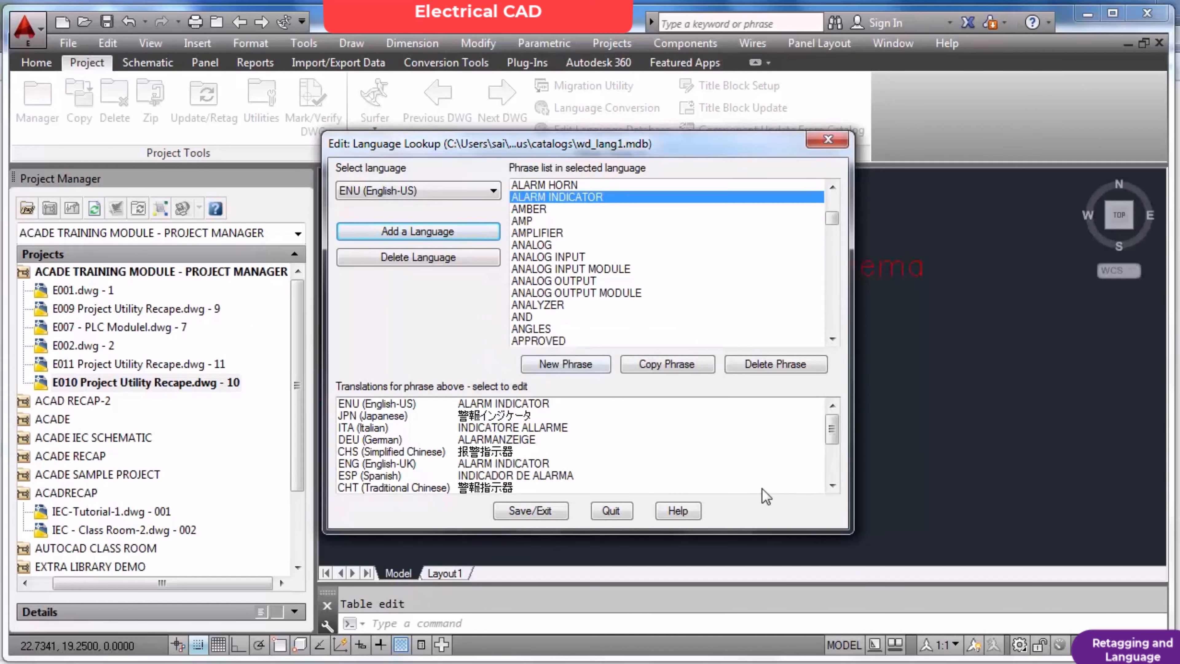
{"action": "scroll", "coordinate": [828, 444], "scroll_direction": "down", "scroll_amount": 3}
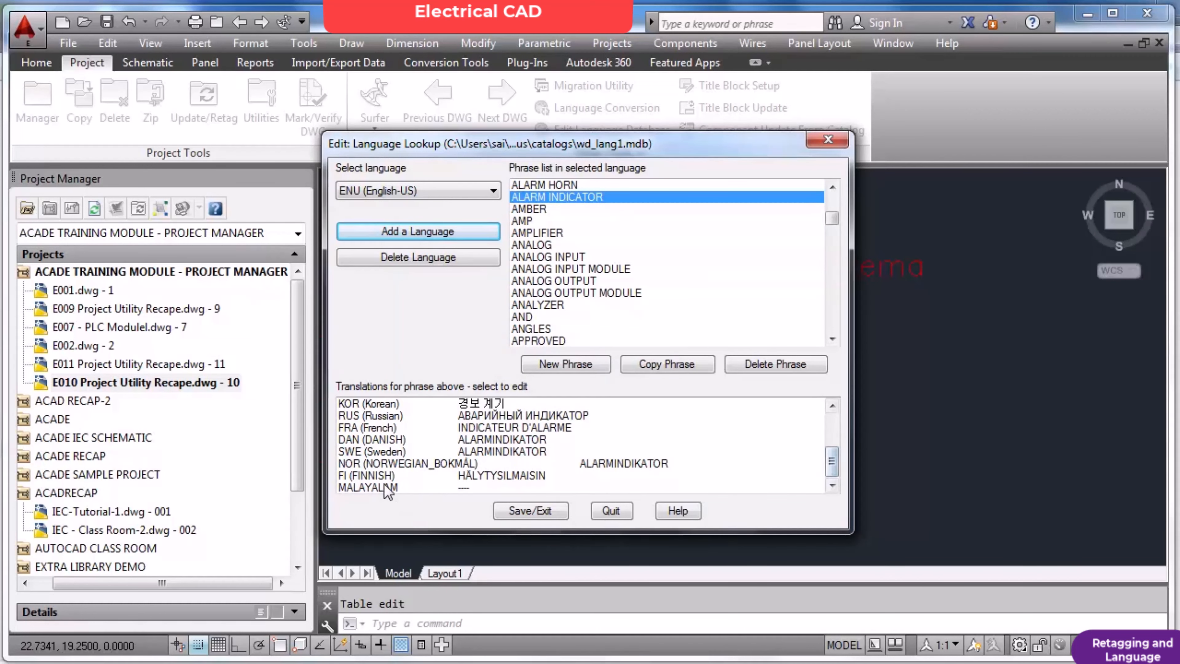
Open the Malayalam translation field for ALARM INDICATOR, cancel it without an entry, and quit the language database without saving.
{"action": "left_click", "coordinate": [387, 488]}
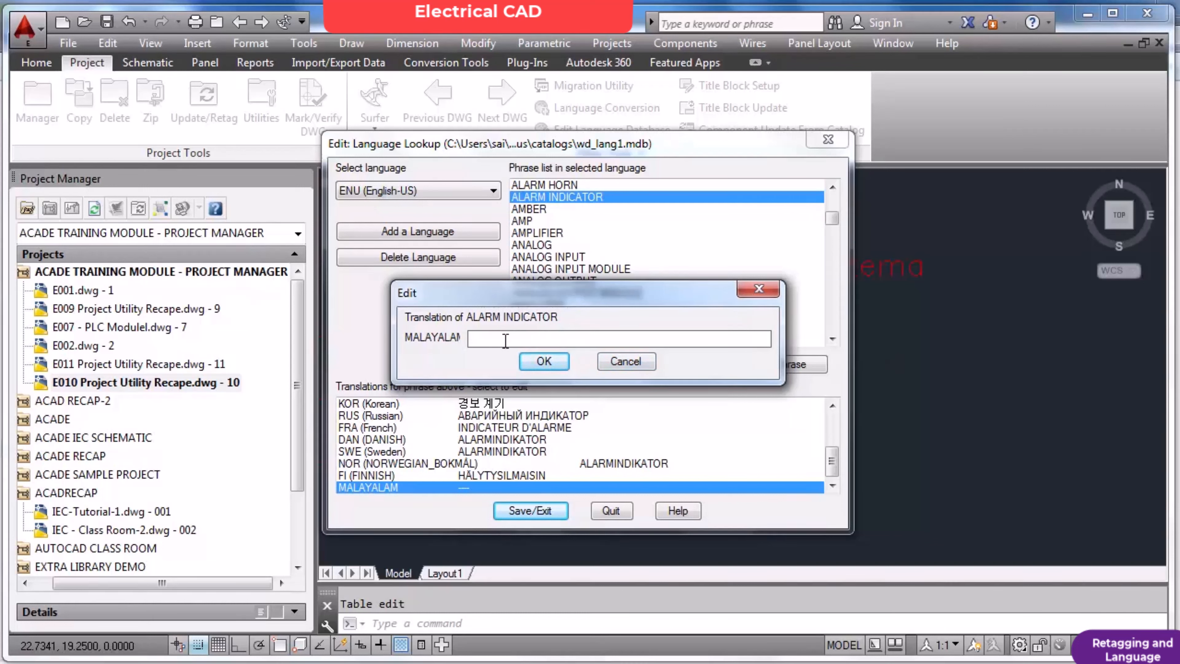
{"action": "left_click", "coordinate": [625, 363]}
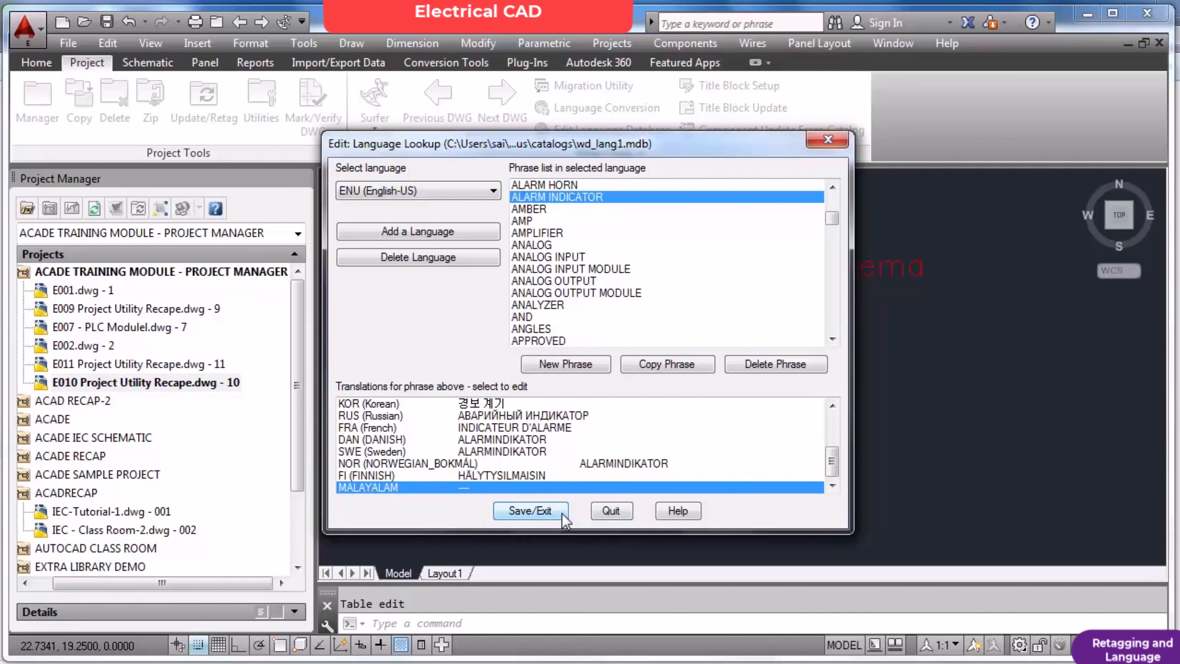
{"action": "left_click", "coordinate": [624, 515]}
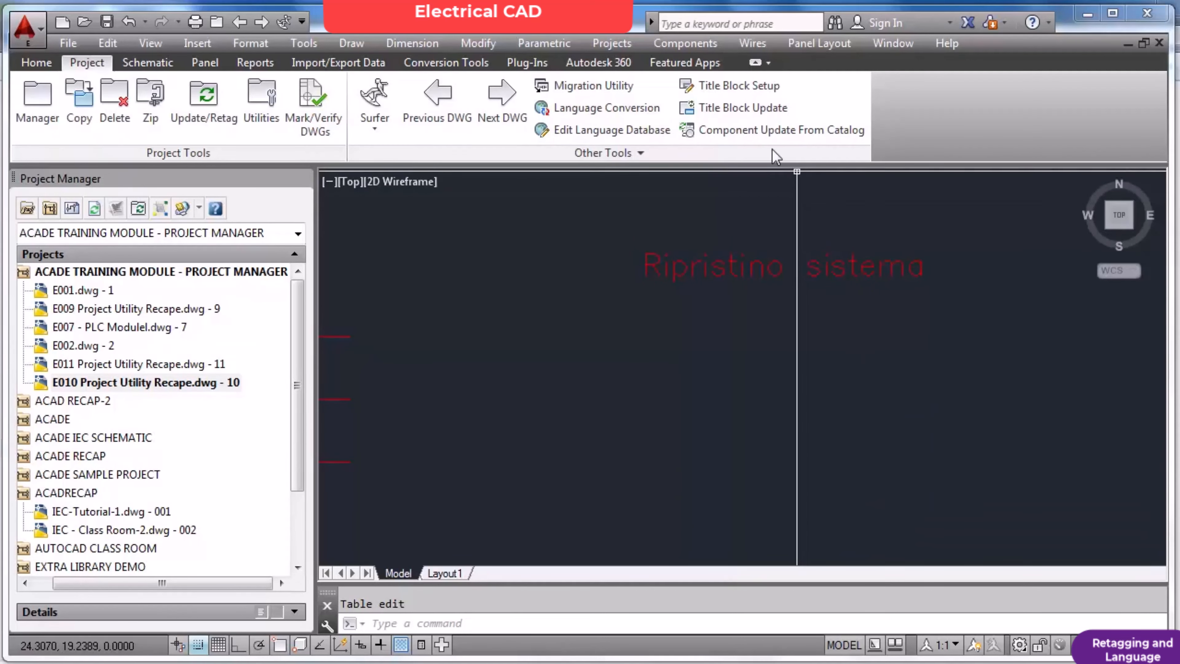
Review the title block setup methods without applying one, and try the project Zip utility.
{"action": "left_click", "coordinate": [751, 86]}
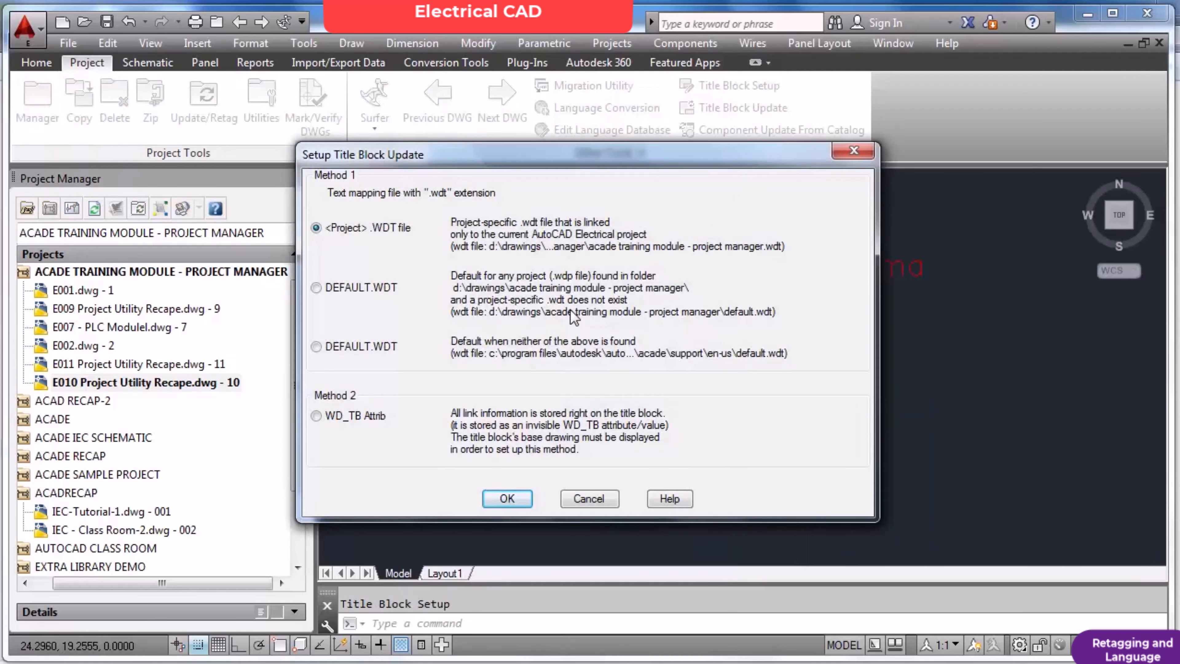
{"action": "left_click", "coordinate": [599, 496]}
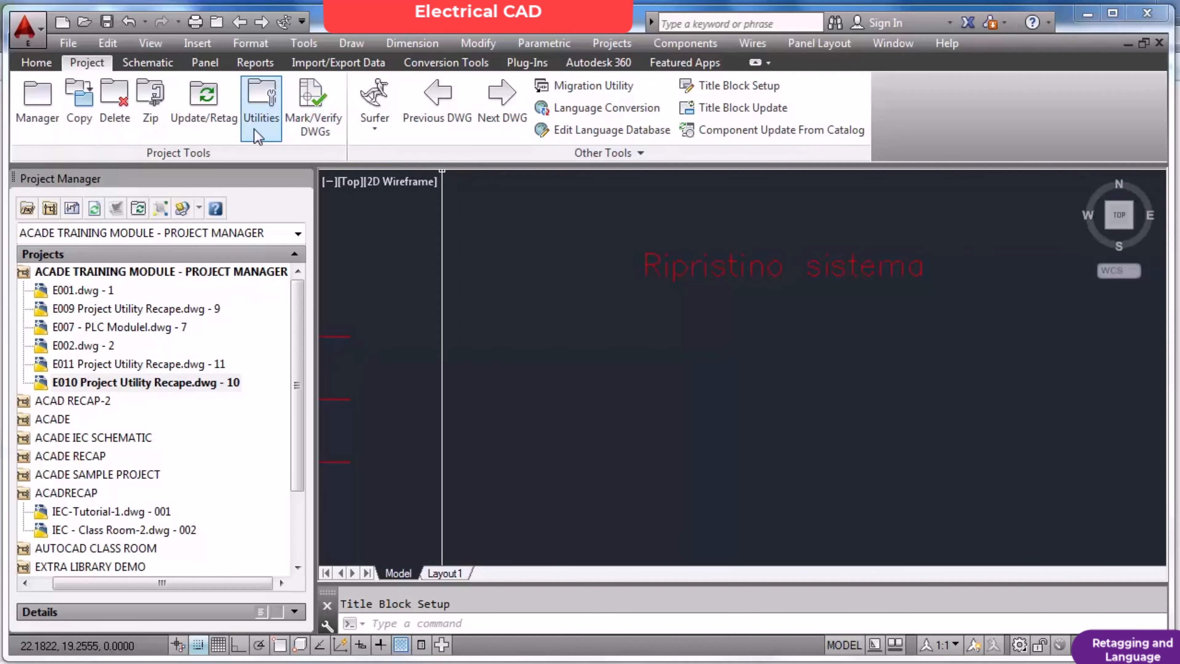
{"action": "left_click", "coordinate": [160, 104]}
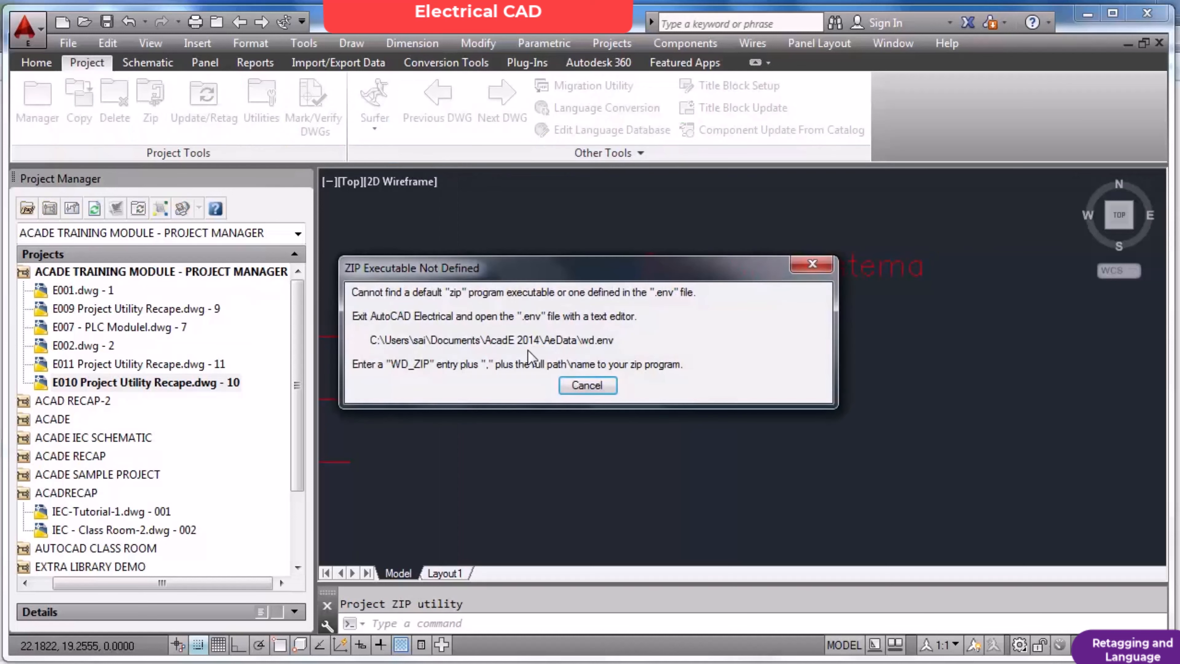
{"action": "left_click", "coordinate": [593, 390]}
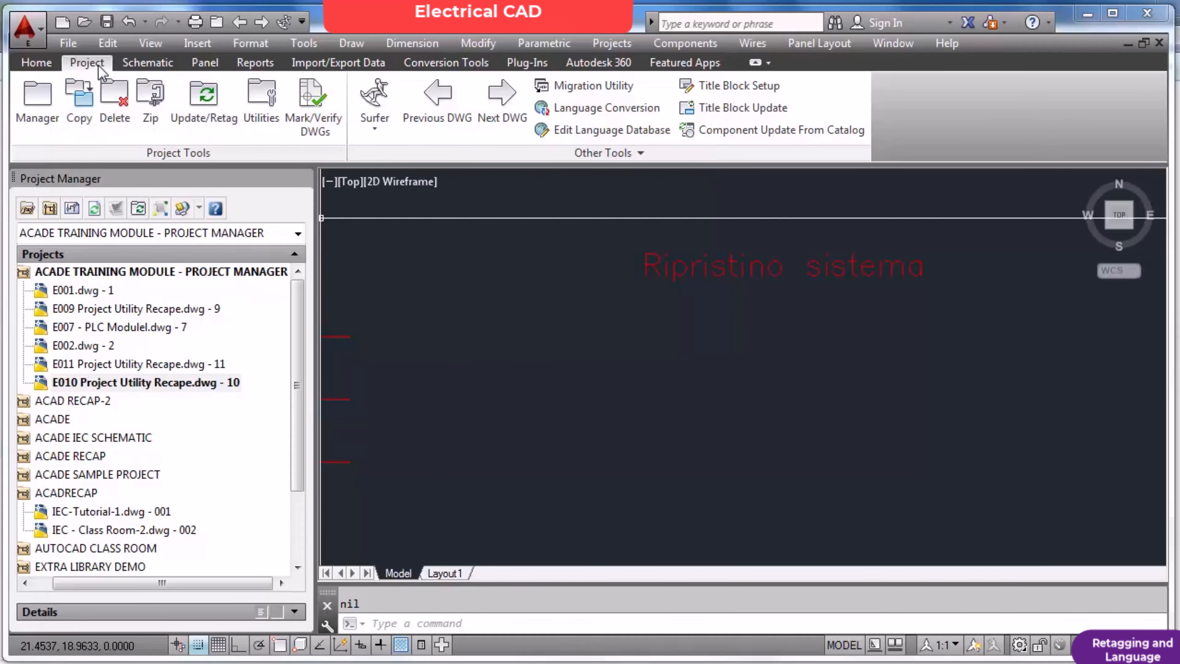
{"action": "scroll", "coordinate": [650, 310], "scroll_direction": "down", "scroll_amount": 5}
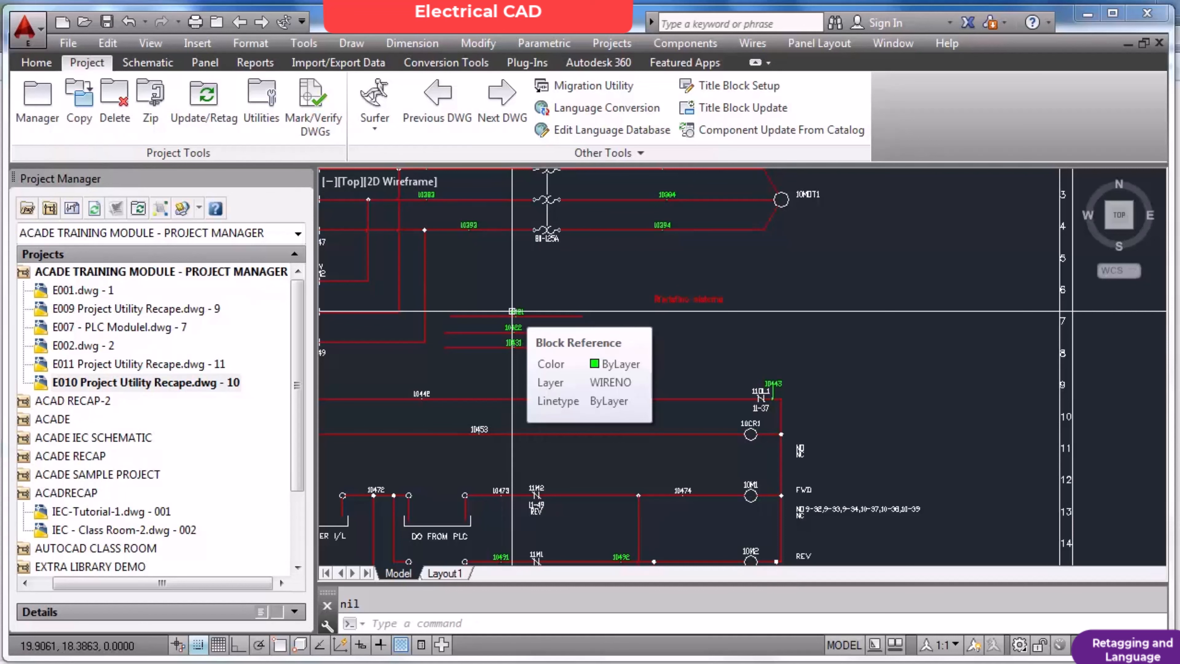
{"action": "type", "text": "z"}
{"action": "key", "text": "Return"}
{"action": "key", "text": "Return"}
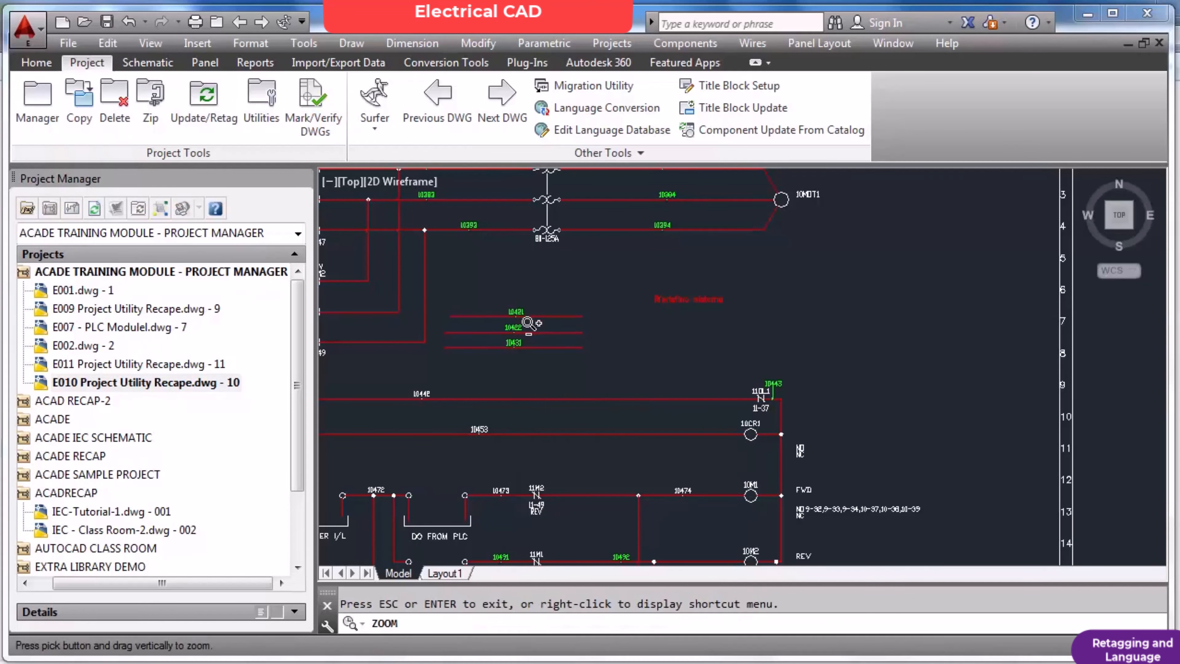
Examine the plant room on the ground level plan, from its overall layout to the corner with the 500 Lts. expansion tank.
{"action": "key", "text": "Escape"}
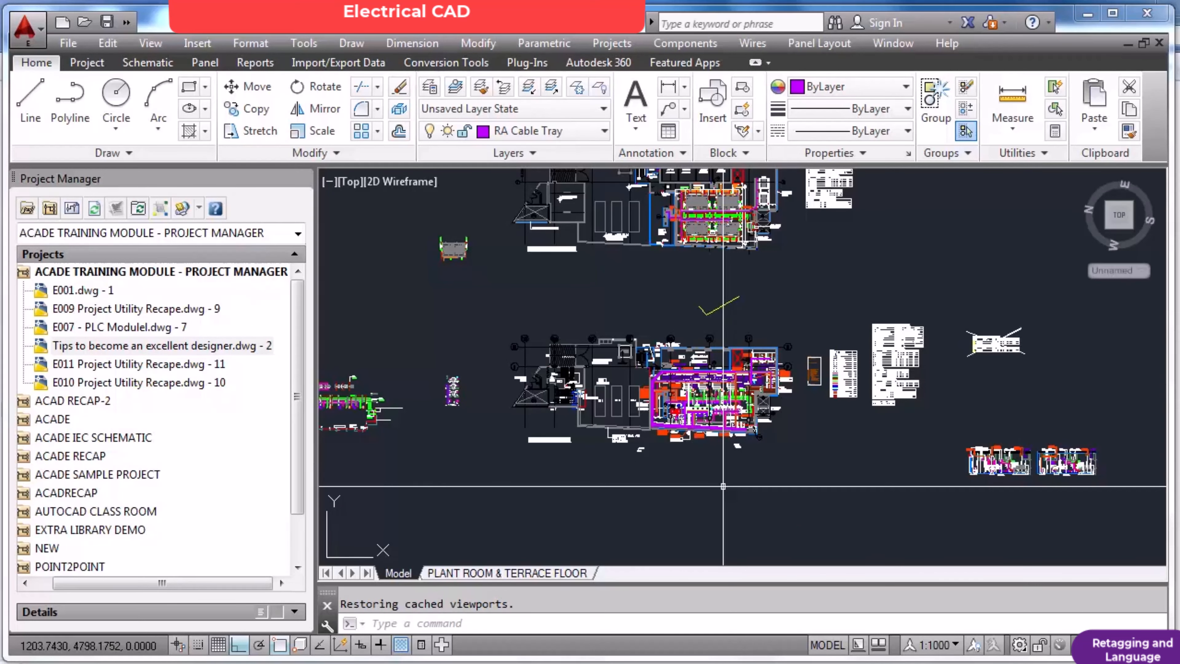
{"action": "scroll", "coordinate": [743, 399], "scroll_direction": "up", "scroll_amount": 8}
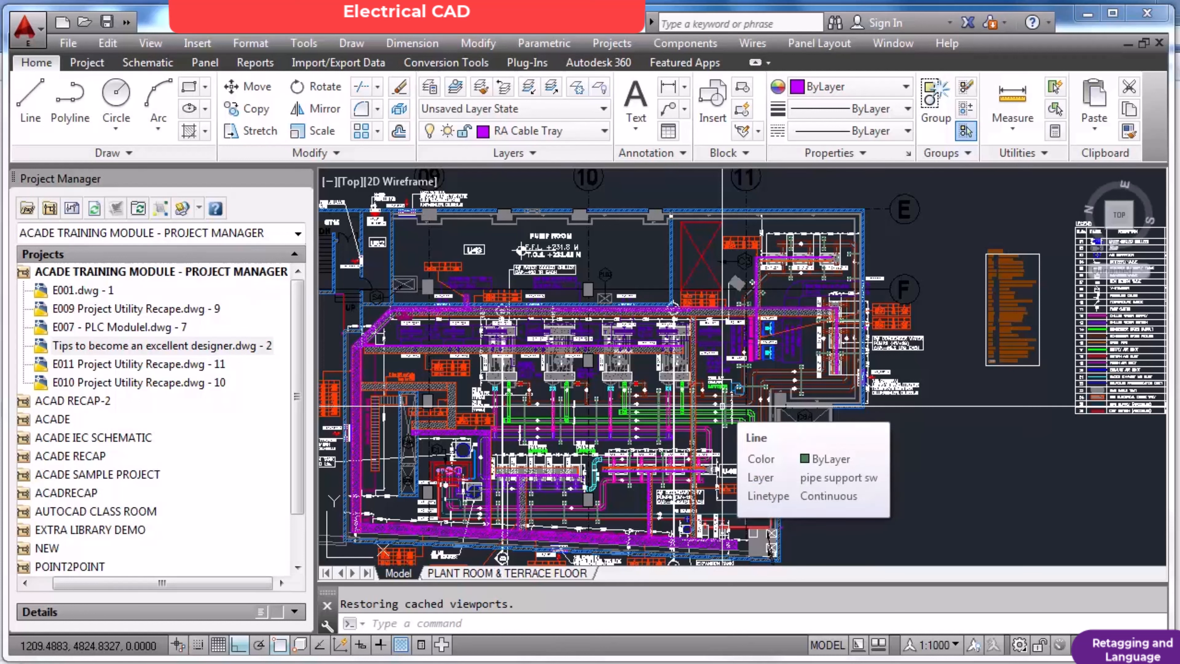
{"action": "scroll", "coordinate": [723, 405], "scroll_direction": "down", "scroll_amount": 3}
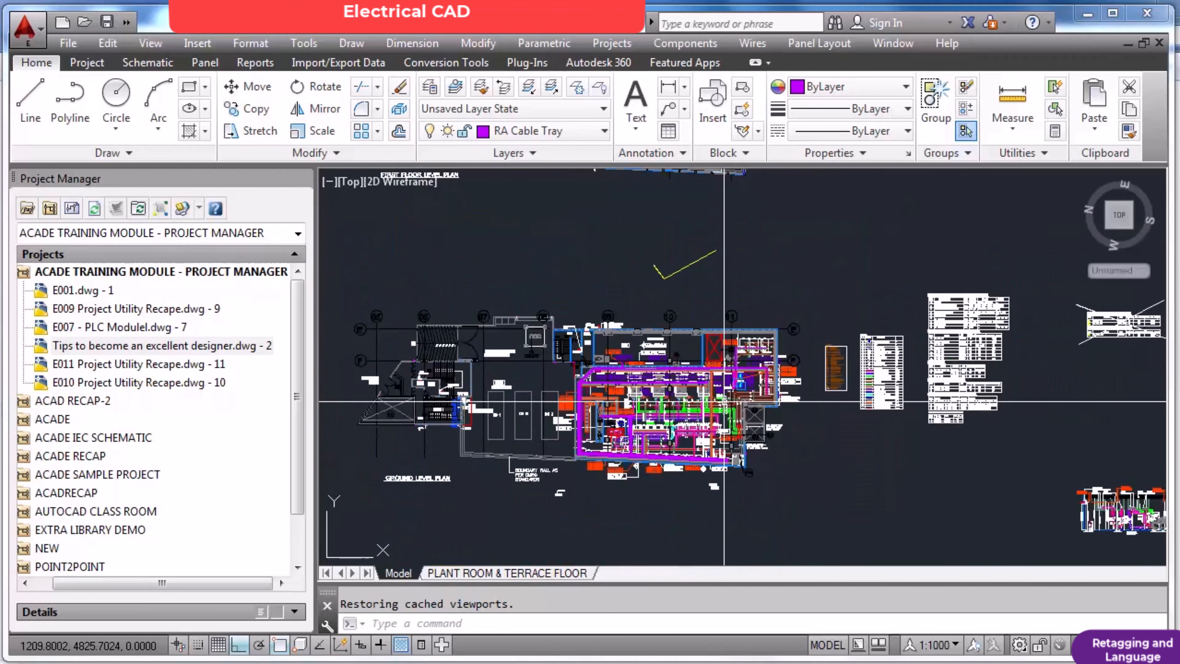
{"action": "scroll", "coordinate": [671, 430], "scroll_direction": "up", "scroll_amount": 4}
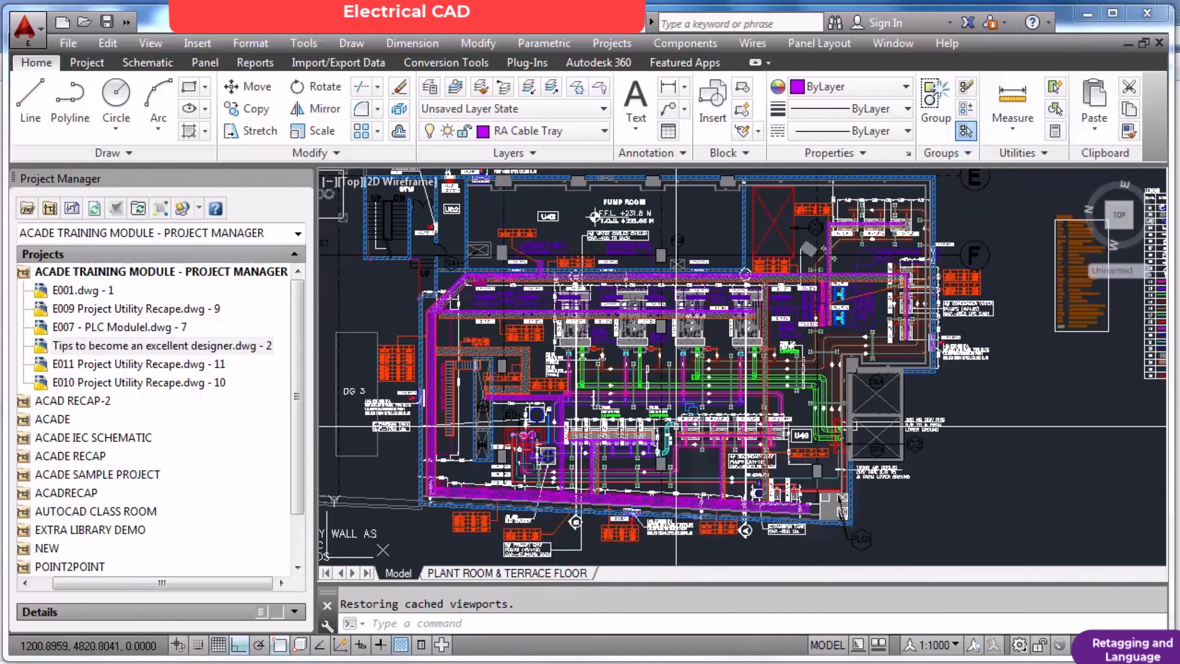
{"action": "mouse_move", "coordinate": [677, 427]}
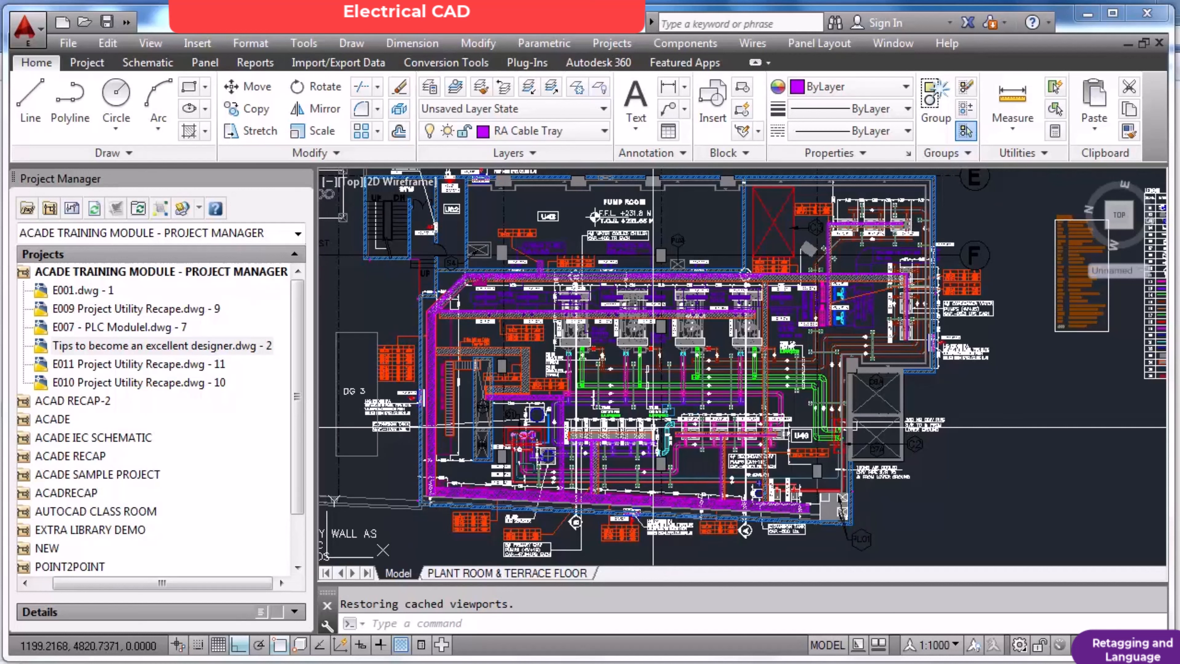
{"action": "mouse_move", "coordinate": [632, 432]}
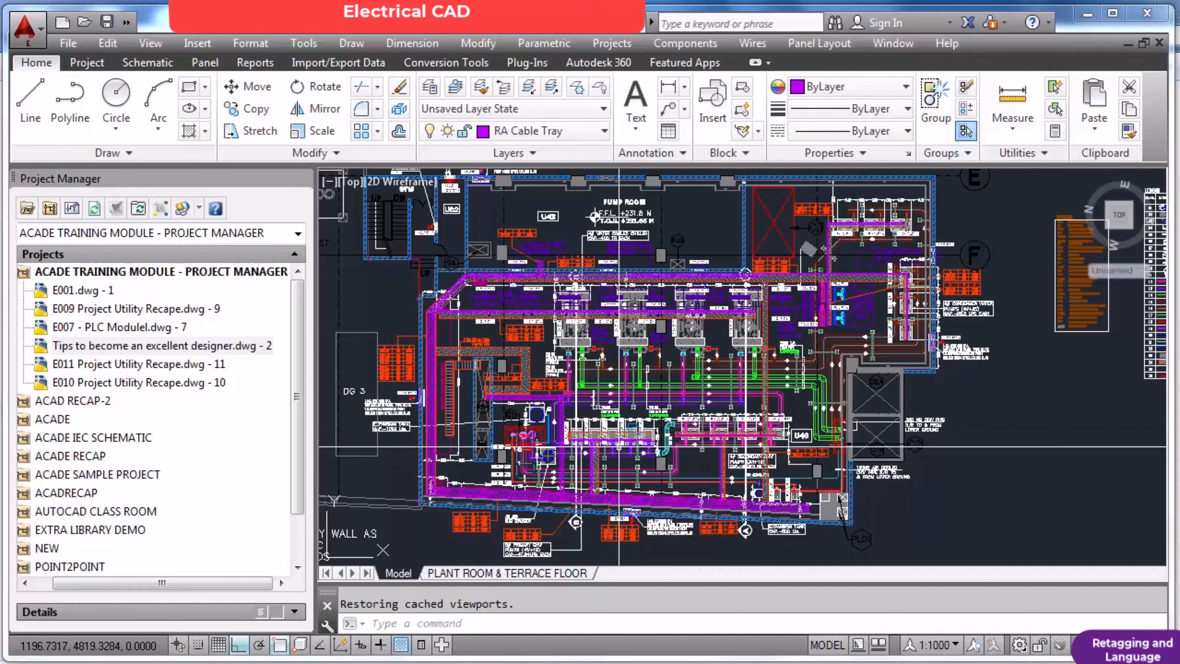
{"action": "scroll", "coordinate": [613, 448], "scroll_direction": "down", "scroll_amount": 2}
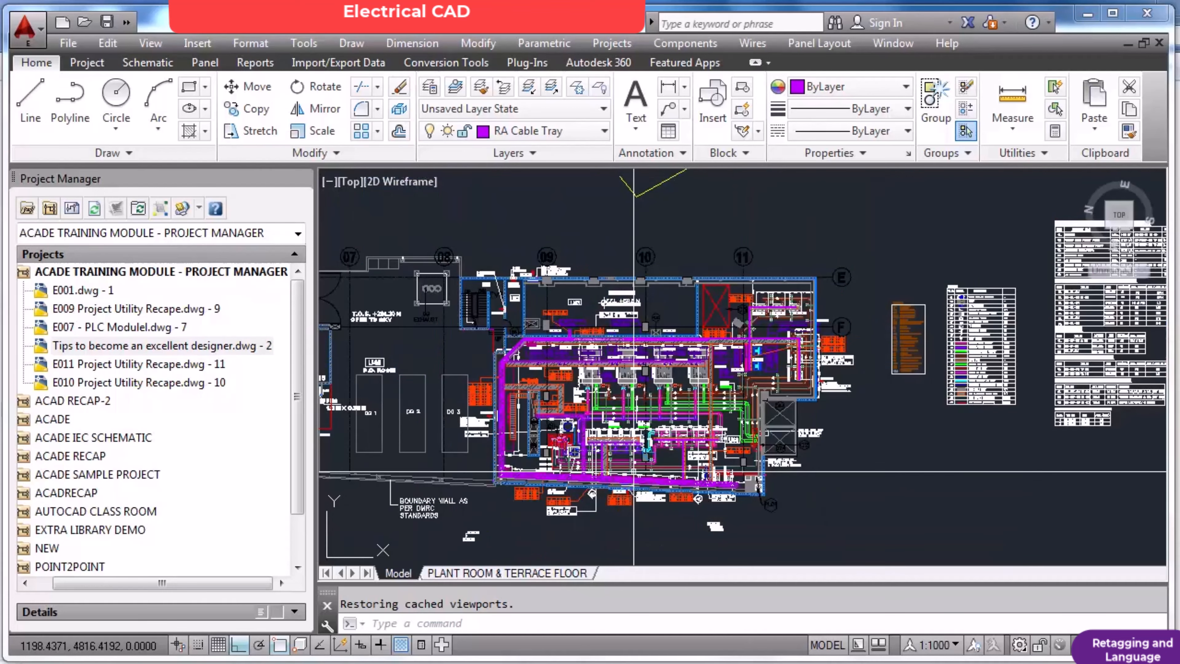
{"action": "scroll", "coordinate": [715, 488], "scroll_direction": "up", "scroll_amount": 6}
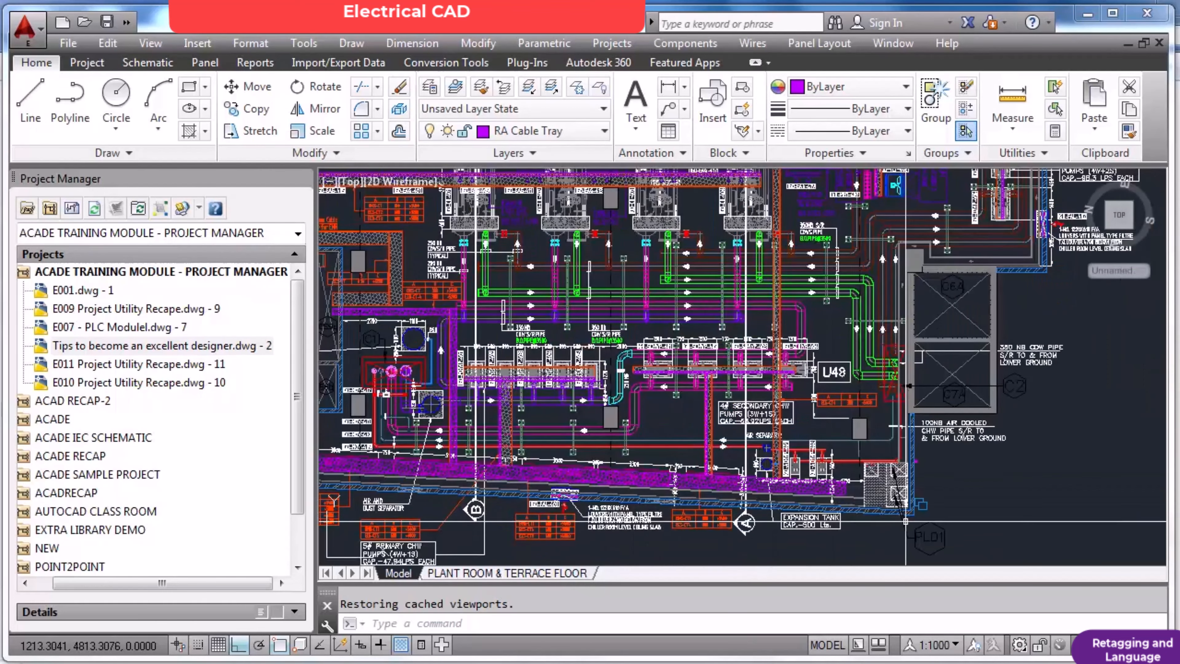
{"action": "scroll", "coordinate": [906, 521], "scroll_direction": "up", "scroll_amount": 2}
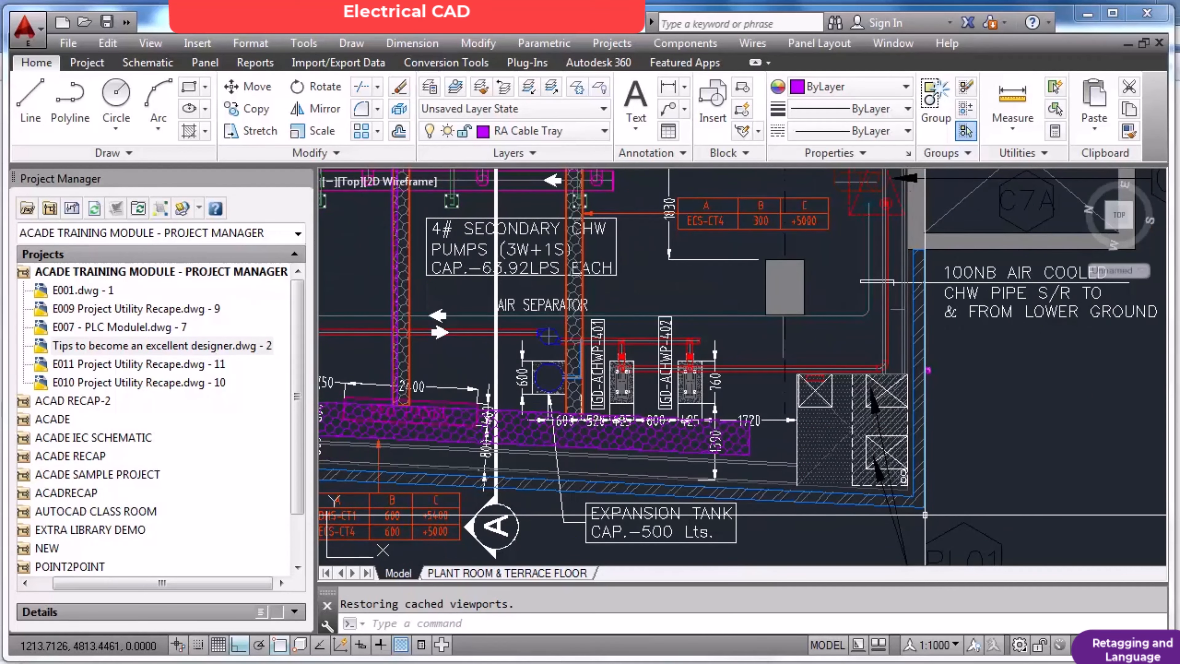
{"action": "scroll", "coordinate": [926, 514], "scroll_direction": "down", "scroll_amount": 2}
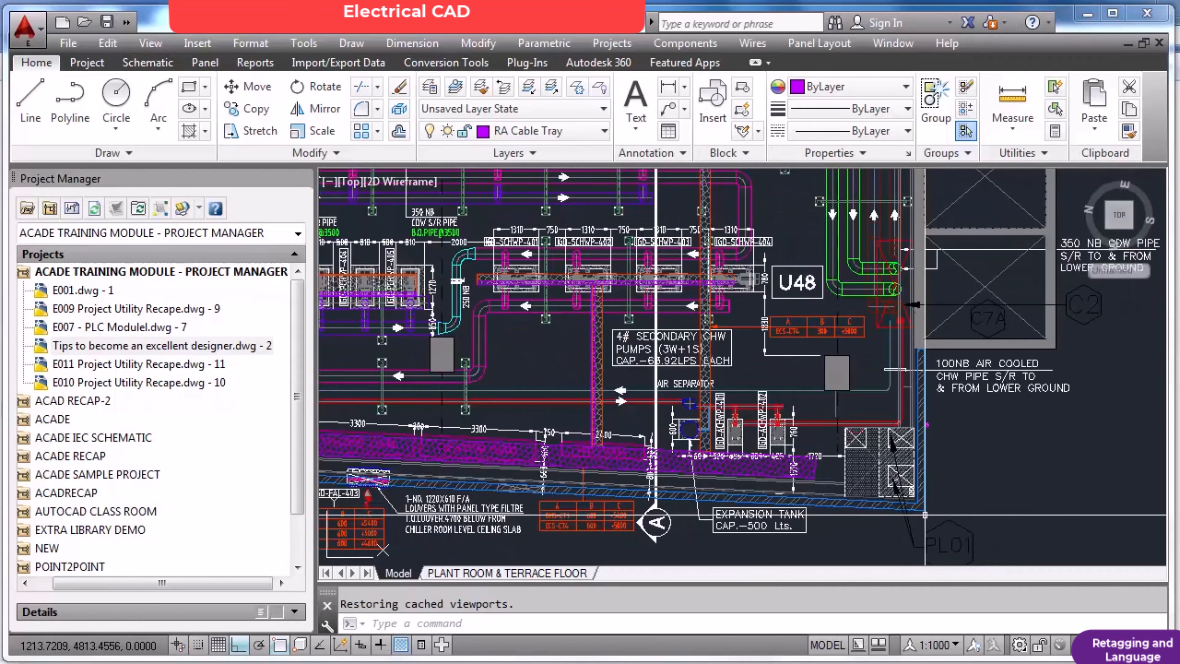
{"action": "scroll", "coordinate": [923, 514], "scroll_direction": "up", "scroll_amount": 2}
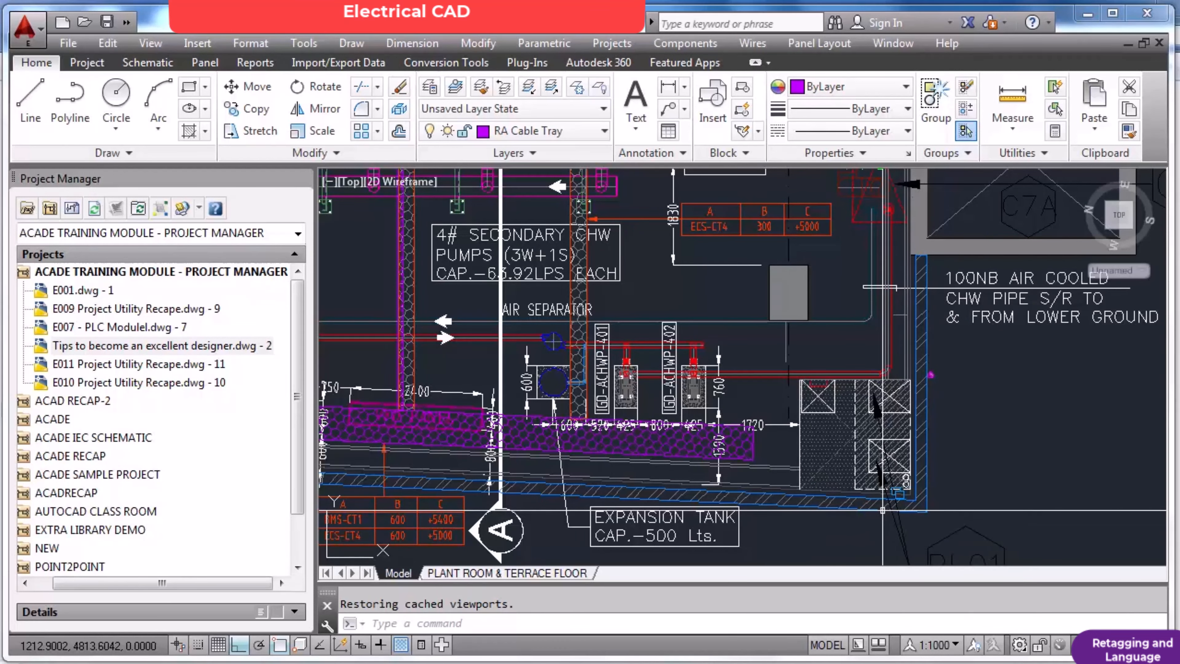
{"action": "scroll", "coordinate": [883, 510], "scroll_direction": "down", "scroll_amount": 2}
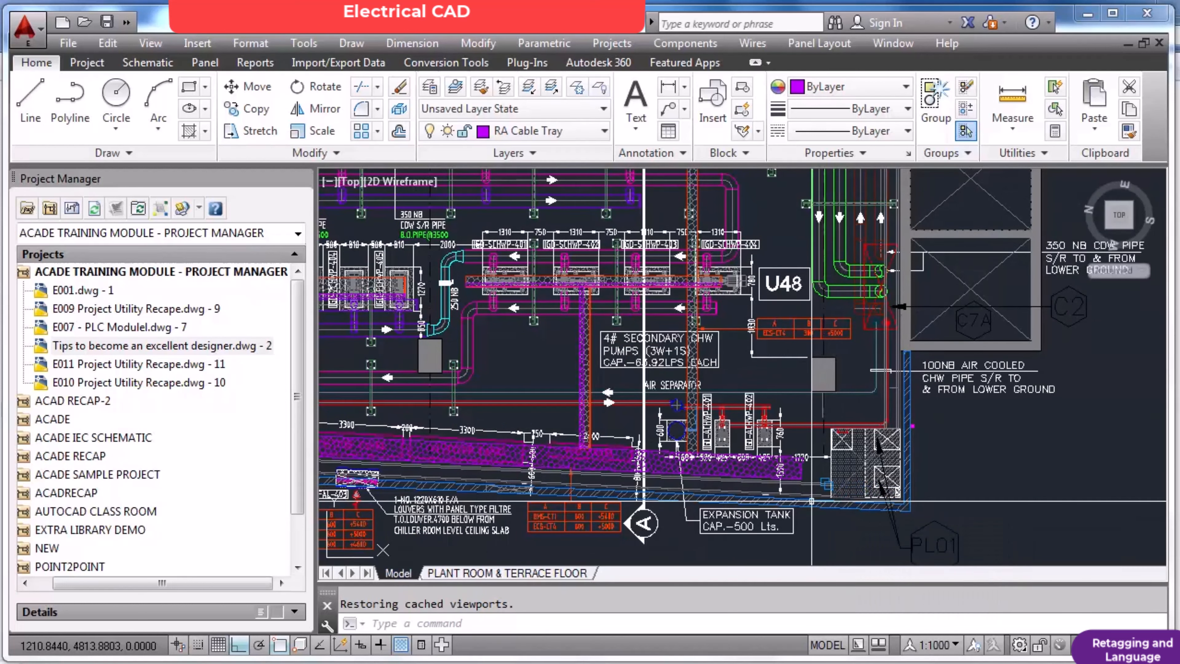
Review the ground level plan's plant room in context with the first floor plan, legends and neighbouring layouts.
{"action": "scroll", "coordinate": [812, 501], "scroll_direction": "down", "scroll_amount": 5}
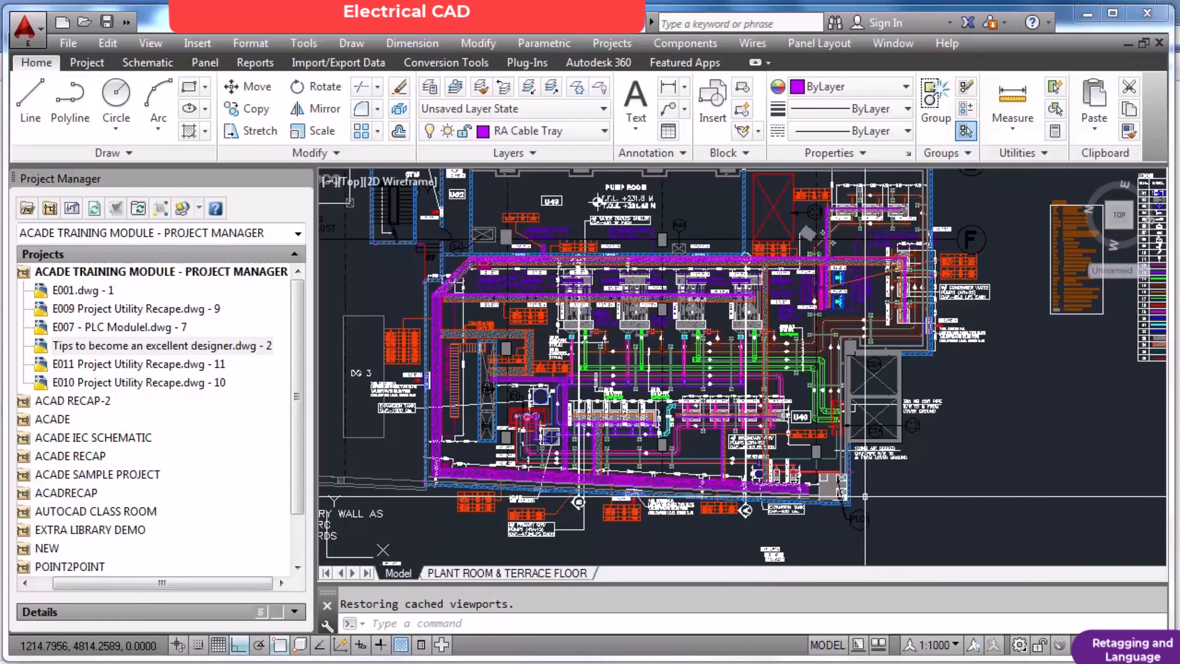
{"action": "scroll", "coordinate": [865, 496], "scroll_direction": "down", "scroll_amount": 5}
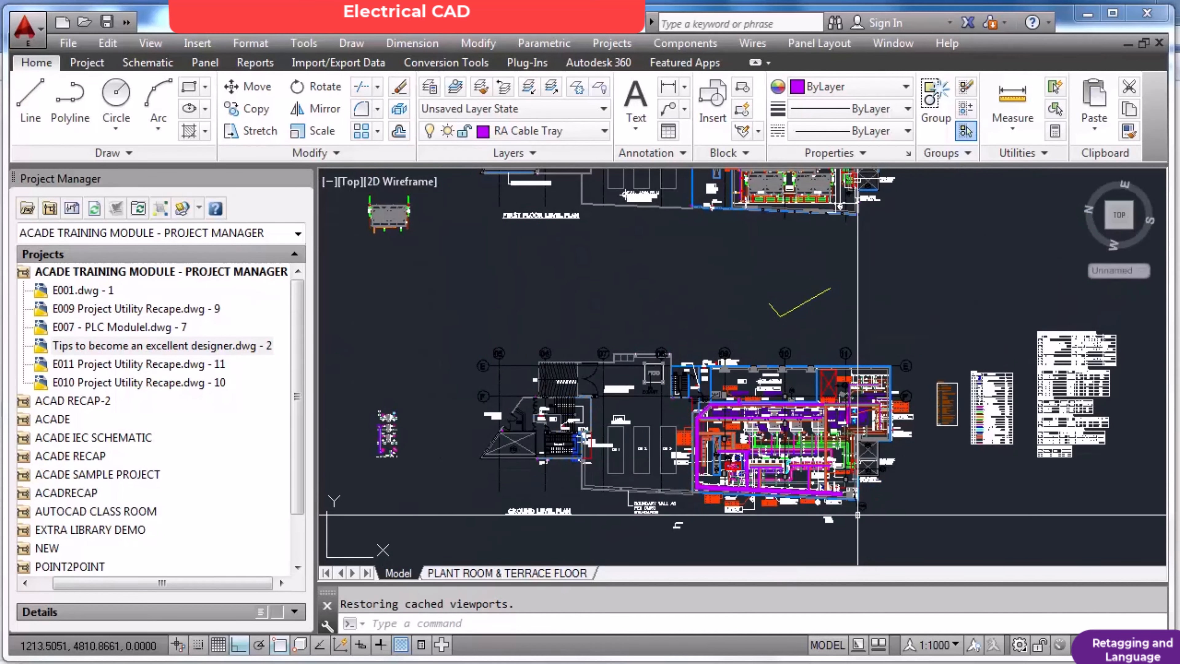
{"action": "scroll", "coordinate": [858, 515], "scroll_direction": "up", "scroll_amount": 4}
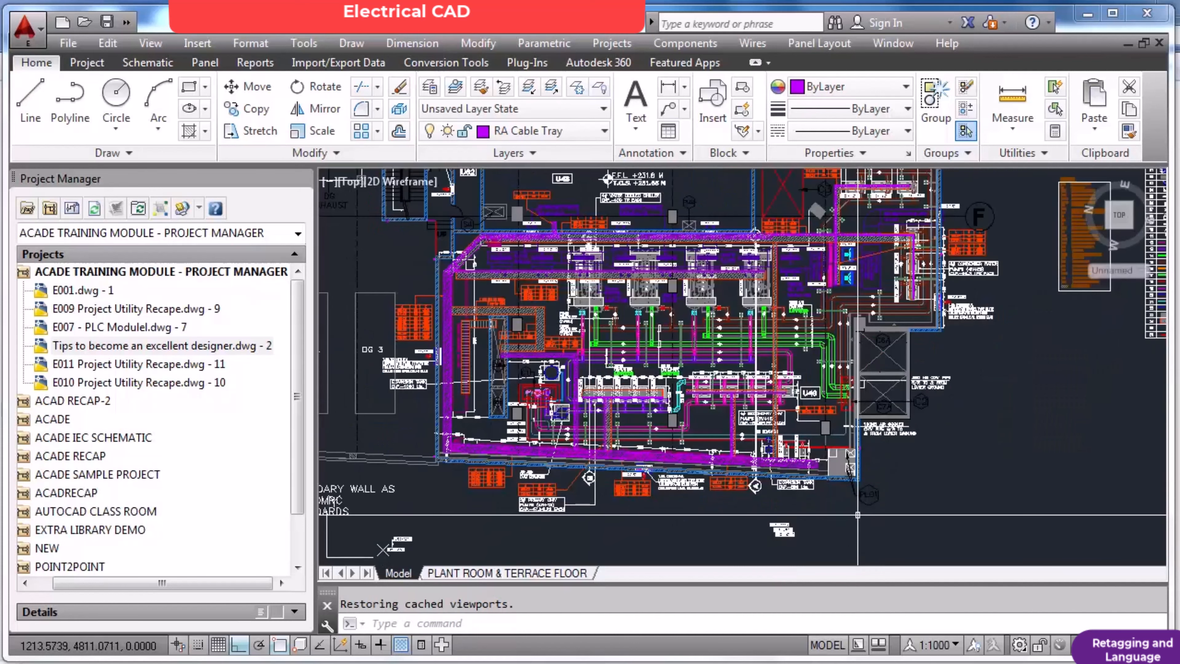
{"action": "scroll", "coordinate": [858, 515], "scroll_direction": "down", "scroll_amount": 5}
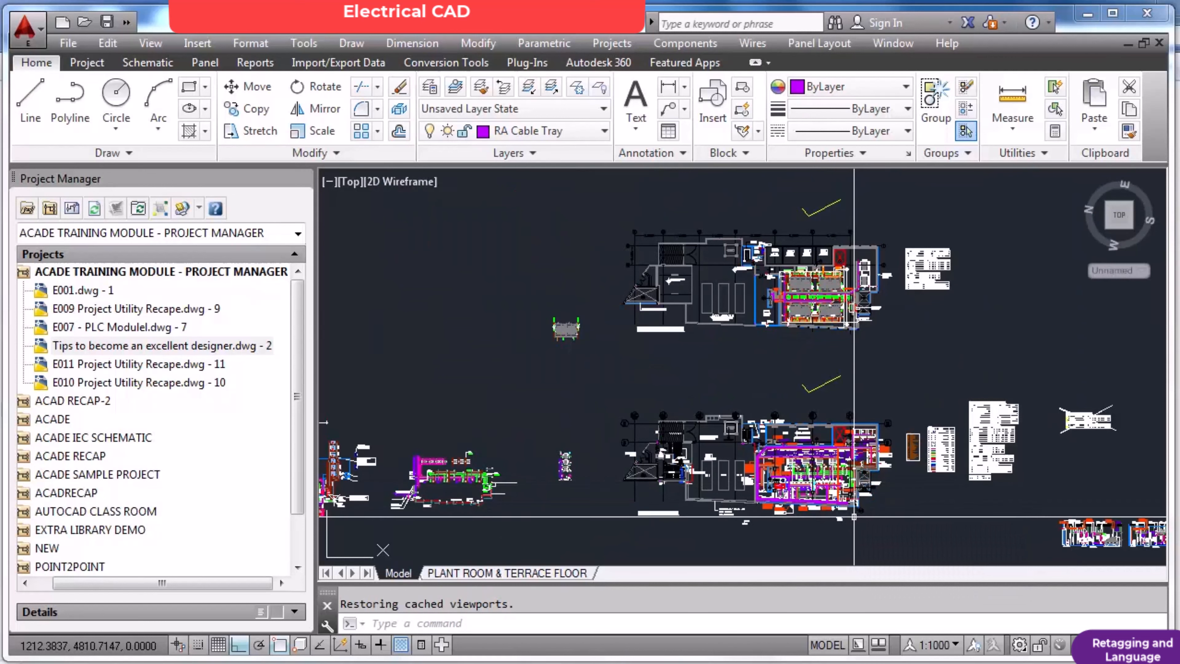
{"action": "scroll", "coordinate": [871, 526], "scroll_direction": "up", "scroll_amount": 2}
{"action": "scroll", "coordinate": [871, 526], "scroll_direction": "up", "scroll_amount": 1}
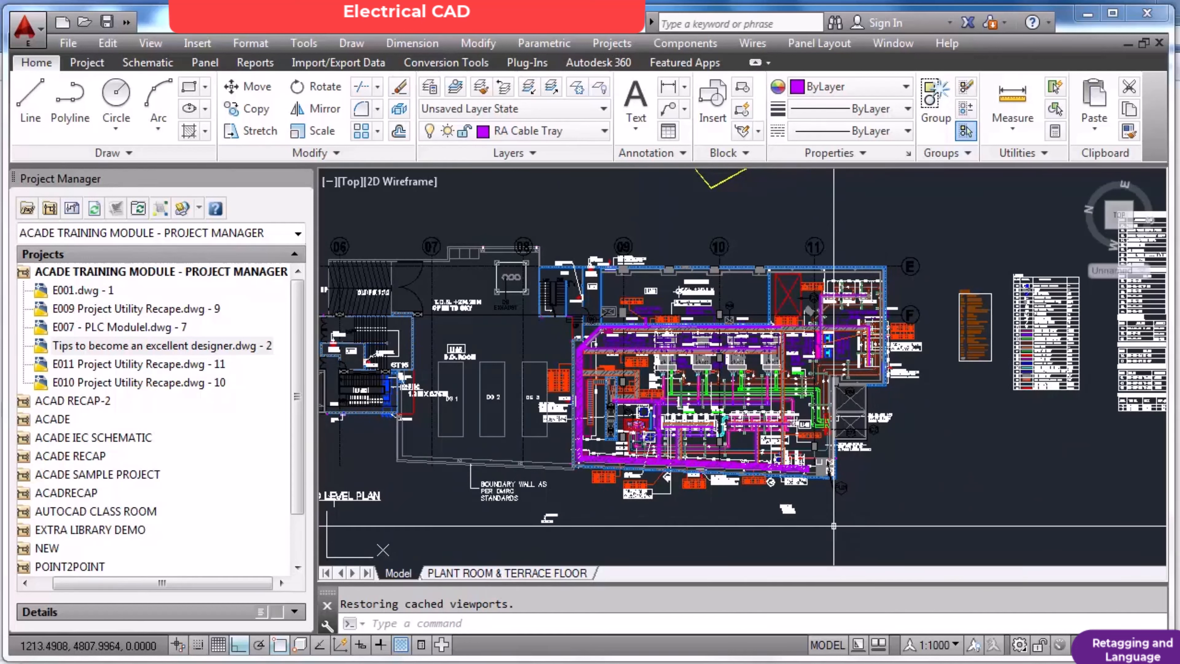
{"action": "scroll", "coordinate": [822, 526], "scroll_direction": "up", "scroll_amount": 1}
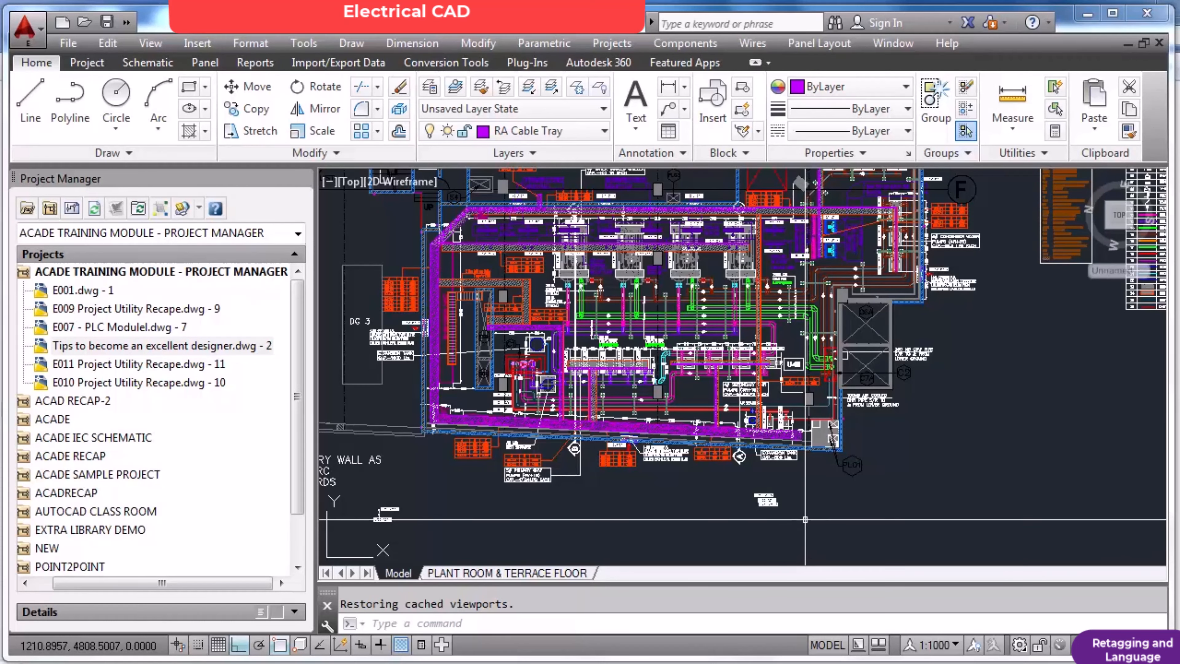
{"action": "scroll", "coordinate": [805, 520], "scroll_direction": "down", "scroll_amount": 2}
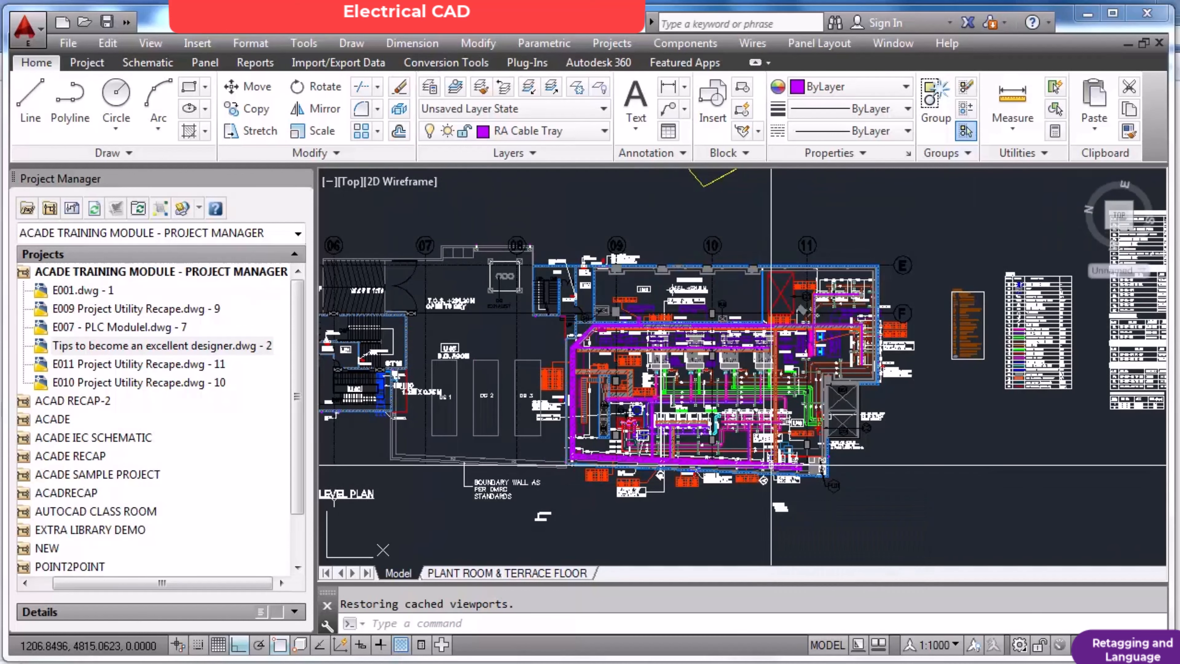
Inspect the chiller pipe connections and the cable tray runs near the 1000 Lts. expansion tank on the ground level plan.
{"action": "scroll", "coordinate": [867, 445], "scroll_direction": "up", "scroll_amount": 2}
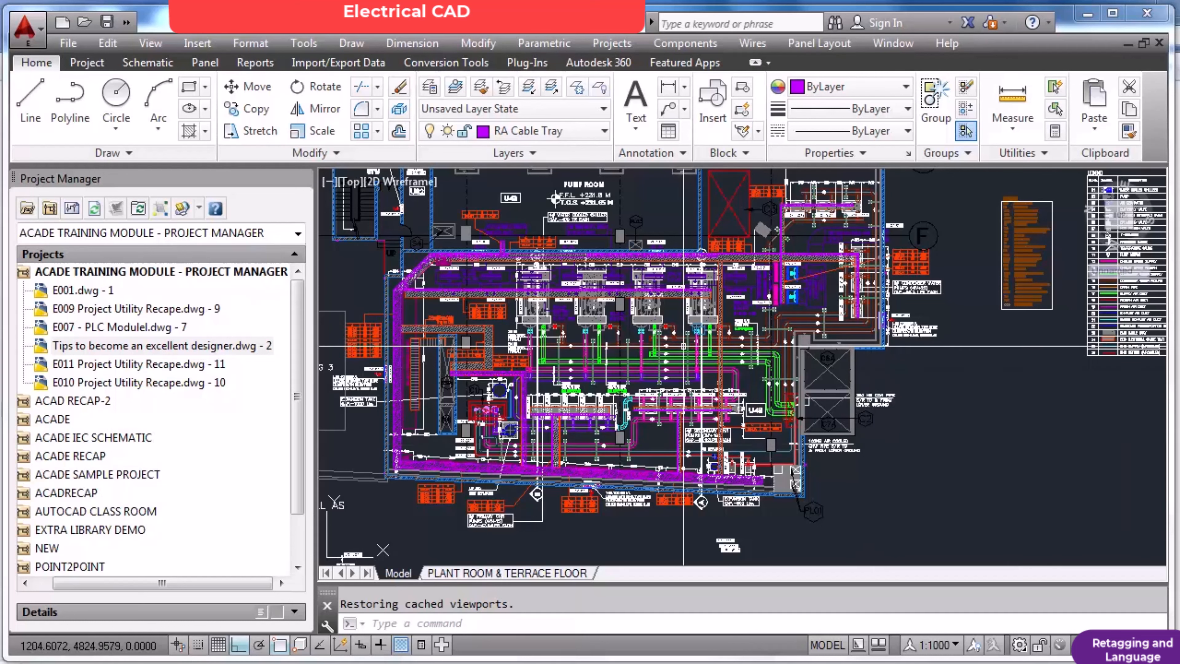
{"action": "scroll", "coordinate": [711, 330], "scroll_direction": "up", "scroll_amount": 5}
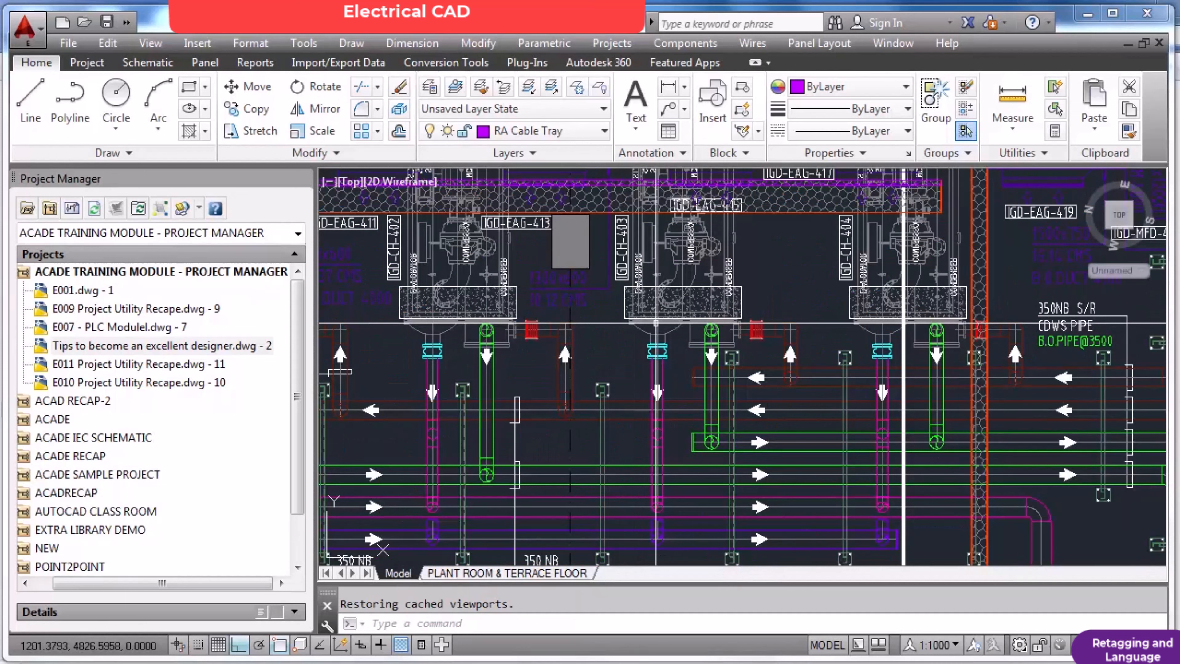
{"action": "scroll", "coordinate": [657, 362], "scroll_direction": "up", "scroll_amount": 6}
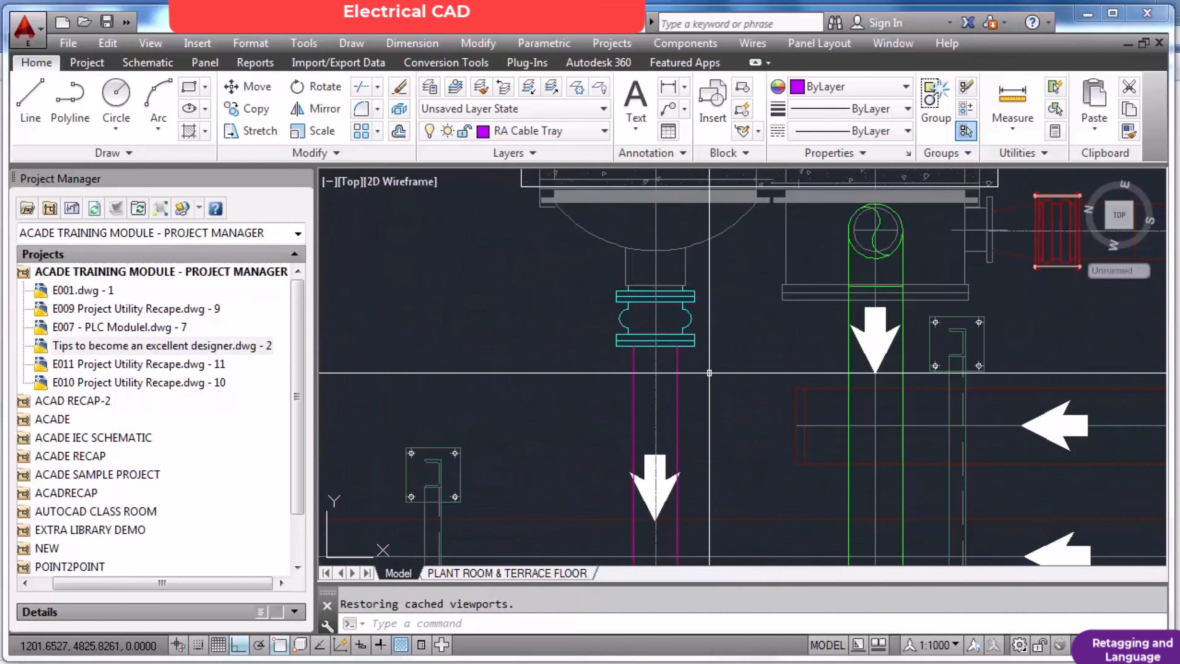
{"action": "scroll", "coordinate": [709, 373], "scroll_direction": "down", "scroll_amount": 10}
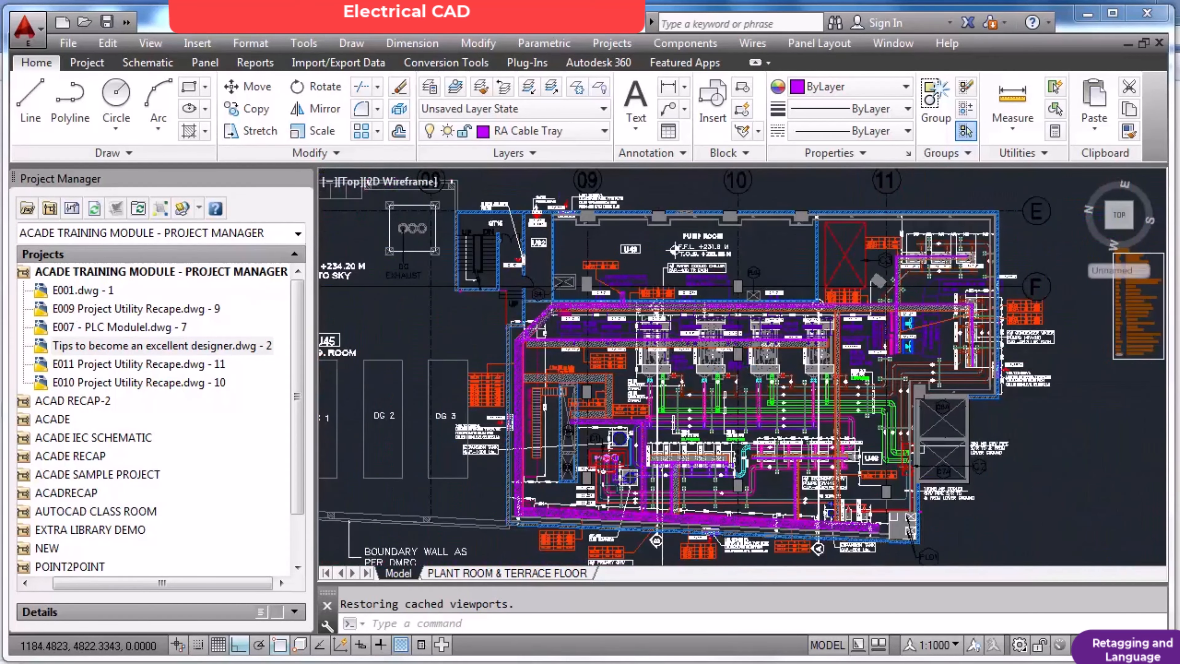
{"action": "scroll", "coordinate": [738, 372], "scroll_direction": "up", "scroll_amount": 6}
{"action": "scroll", "coordinate": [738, 372], "scroll_direction": "down", "scroll_amount": 2}
{"action": "scroll", "coordinate": [738, 372], "scroll_direction": "up", "scroll_amount": 2}
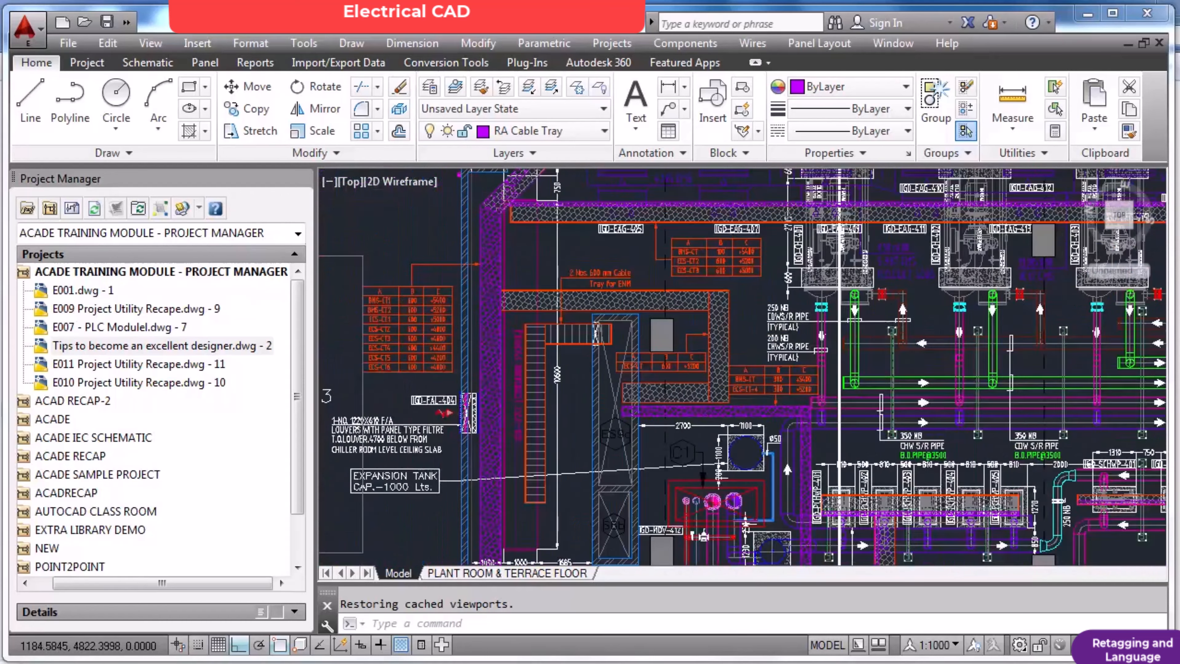
{"action": "scroll", "coordinate": [738, 372], "scroll_direction": "down", "scroll_amount": 8}
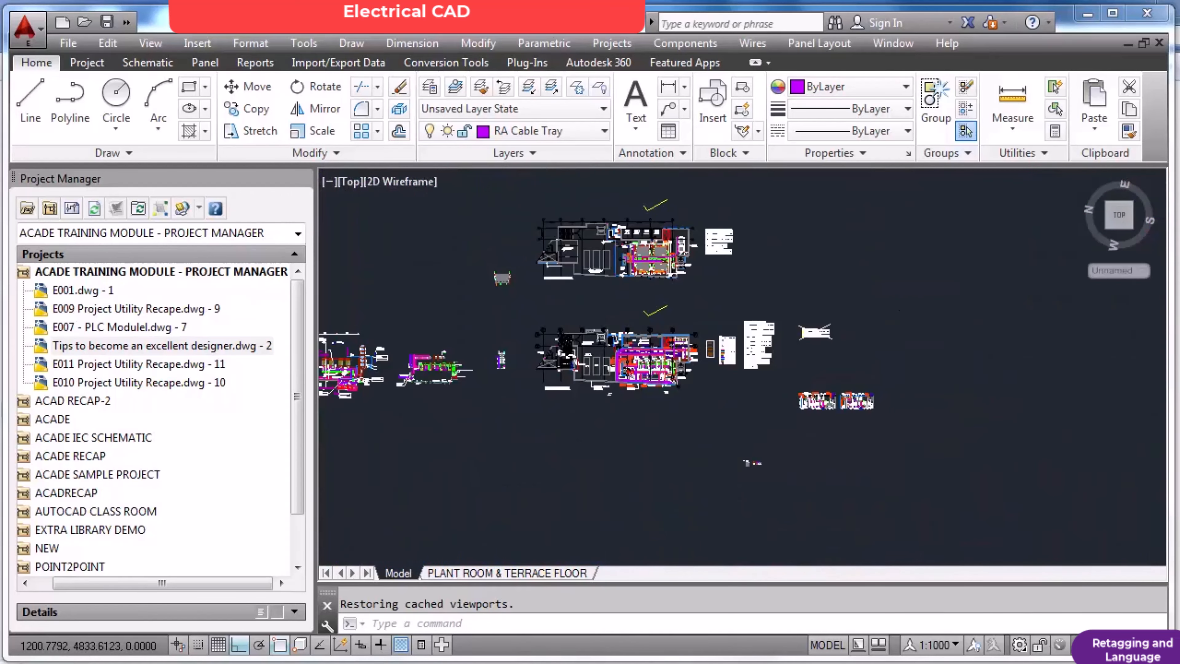
Inspect the condenser water pumps in the separate equipment layout, and revisit the secondary pump area of the ground level plan.
{"action": "middle_click_drag", "start_coordinate": [454, 364], "coordinate": [572, 355]}
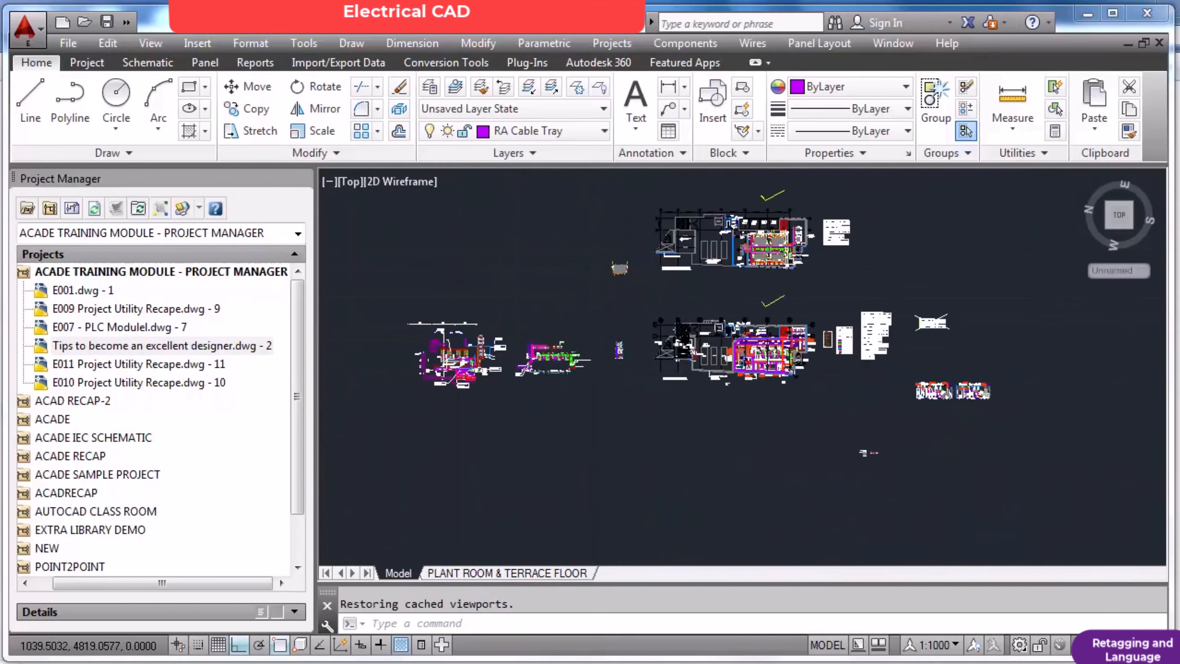
{"action": "scroll", "coordinate": [460, 360], "scroll_direction": "up", "scroll_amount": 8}
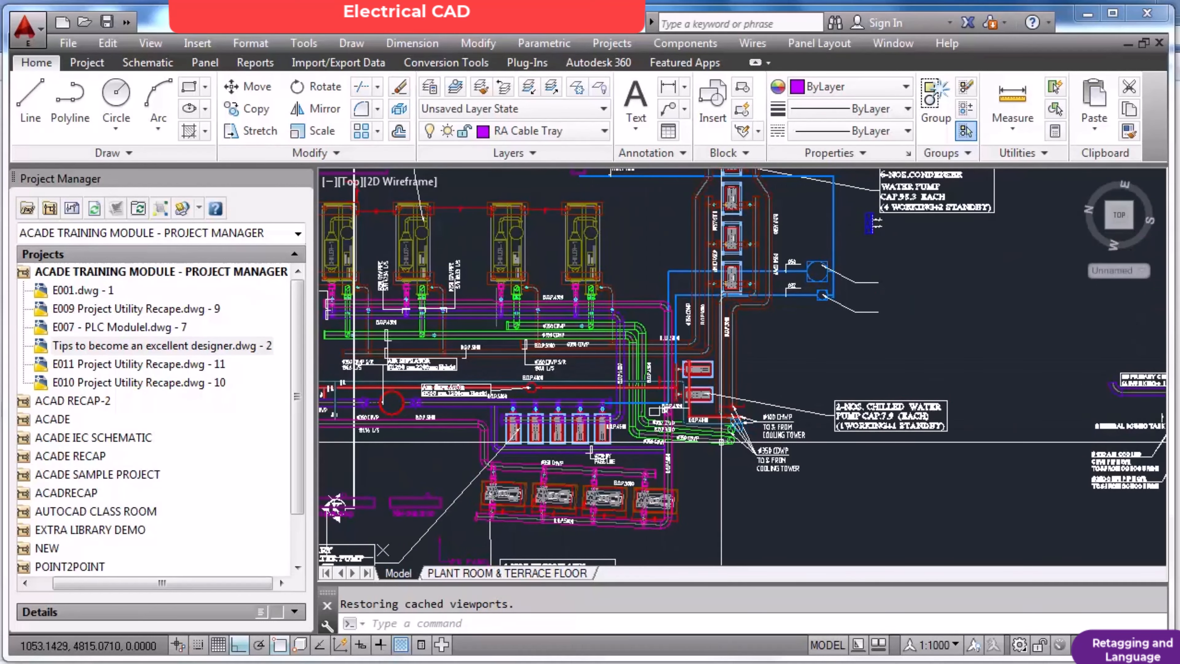
{"action": "scroll", "coordinate": [721, 441], "scroll_direction": "down", "scroll_amount": 5}
{"action": "scroll", "coordinate": [689, 321], "scroll_direction": "up", "scroll_amount": 10}
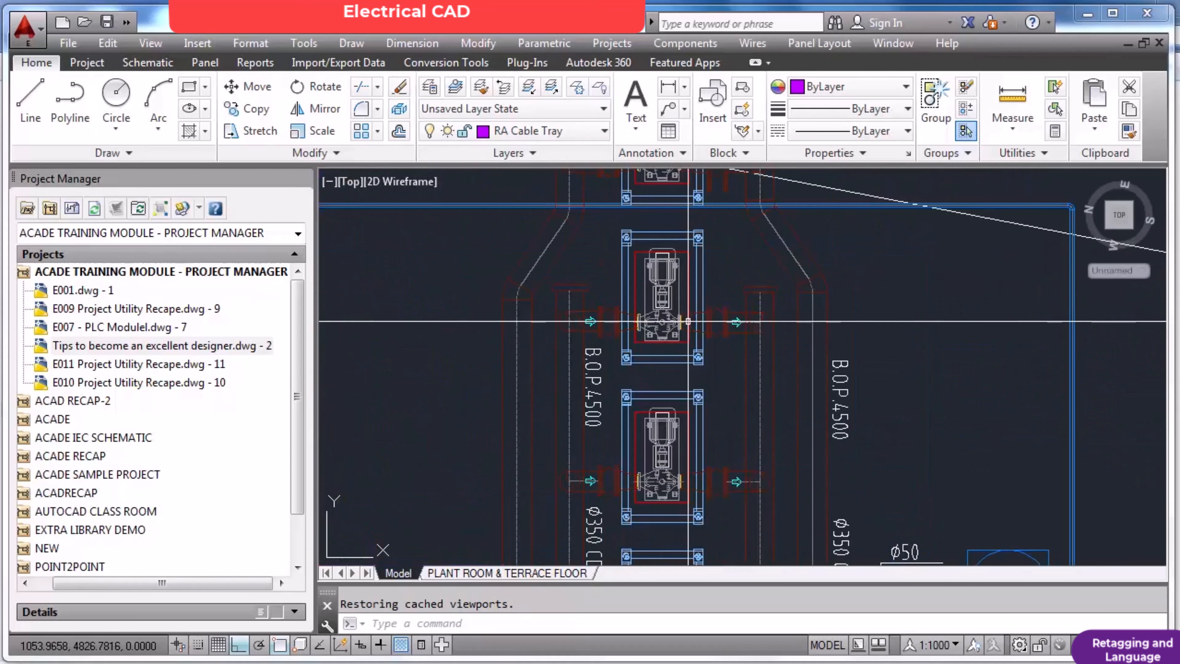
{"action": "scroll", "coordinate": [689, 323], "scroll_direction": "up", "scroll_amount": 6}
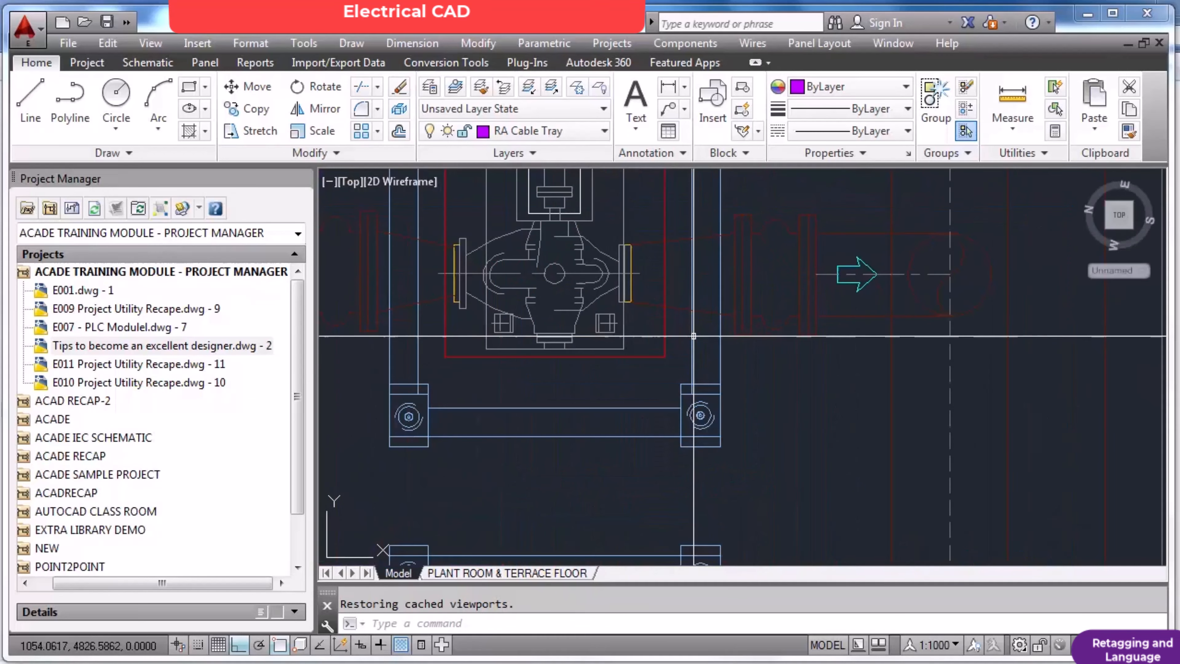
{"action": "scroll", "coordinate": [694, 337], "scroll_direction": "down", "scroll_amount": 5}
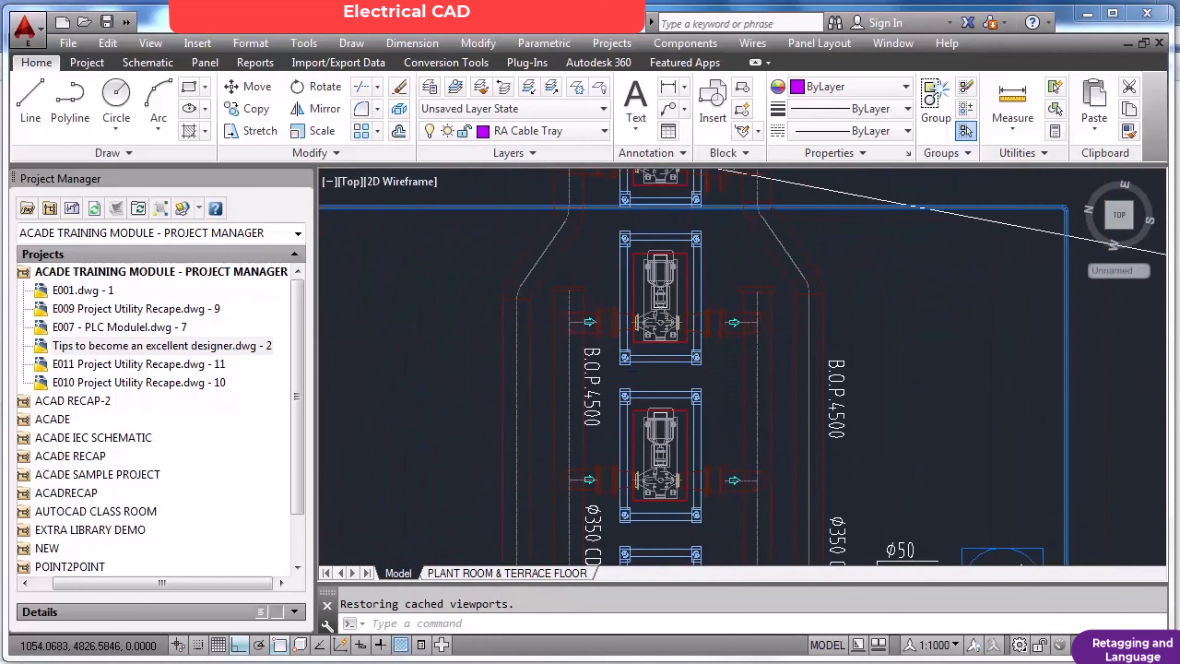
{"action": "scroll", "coordinate": [715, 346], "scroll_direction": "down", "scroll_amount": 8}
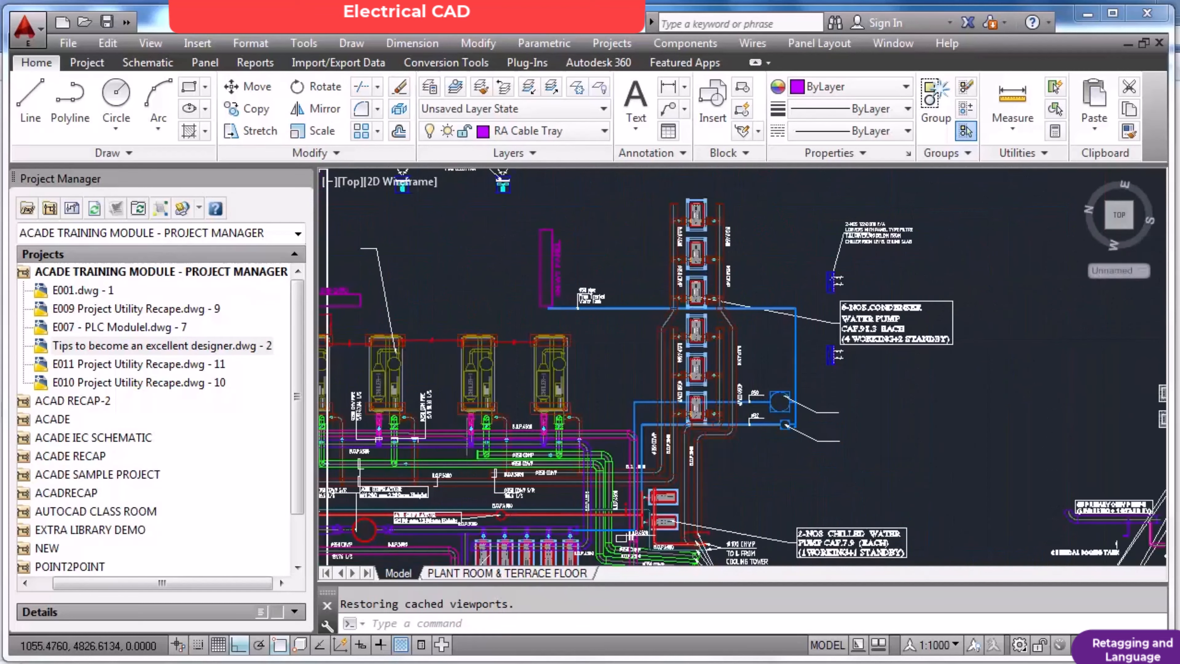
{"action": "scroll", "coordinate": [1036, 318], "scroll_direction": "up", "scroll_amount": 6}
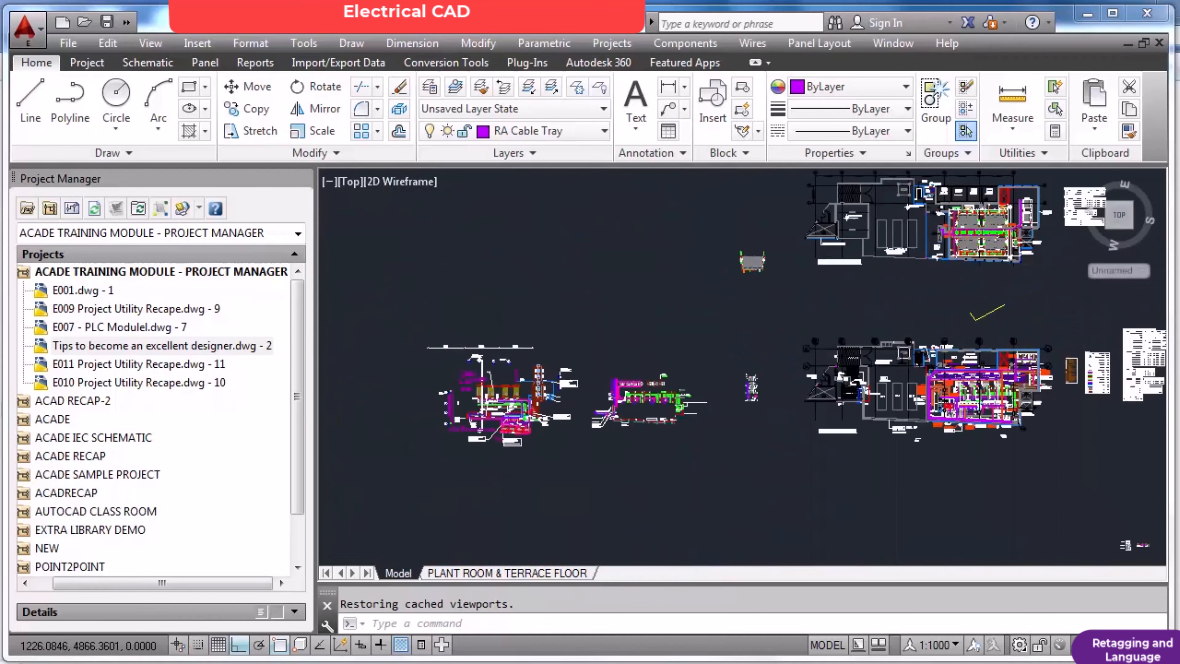
{"action": "scroll", "coordinate": [1024, 313], "scroll_direction": "down", "scroll_amount": 6}
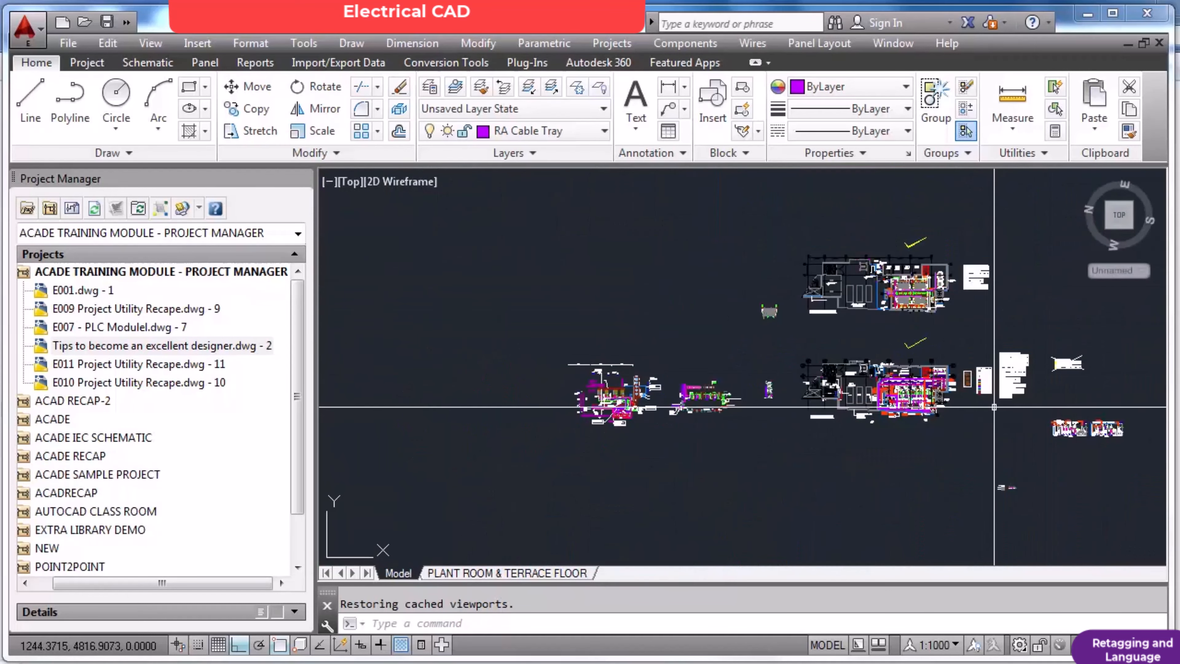
{"action": "scroll", "coordinate": [990, 402], "scroll_direction": "up", "scroll_amount": 5}
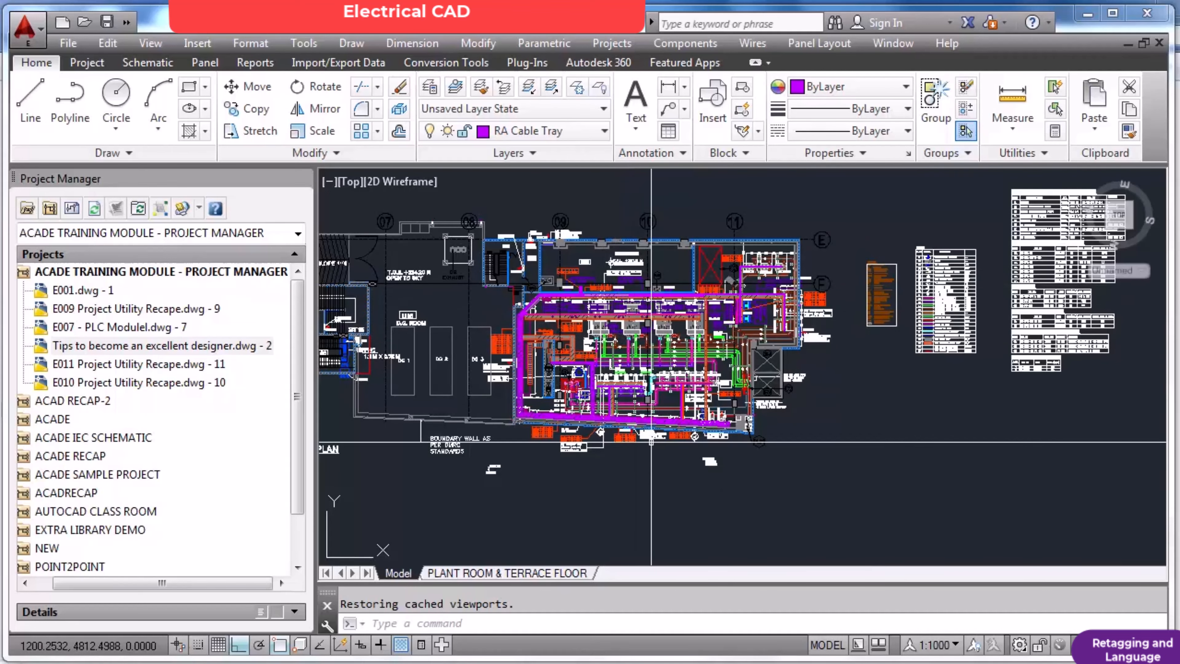
{"action": "scroll", "coordinate": [653, 438], "scroll_direction": "up", "scroll_amount": 4}
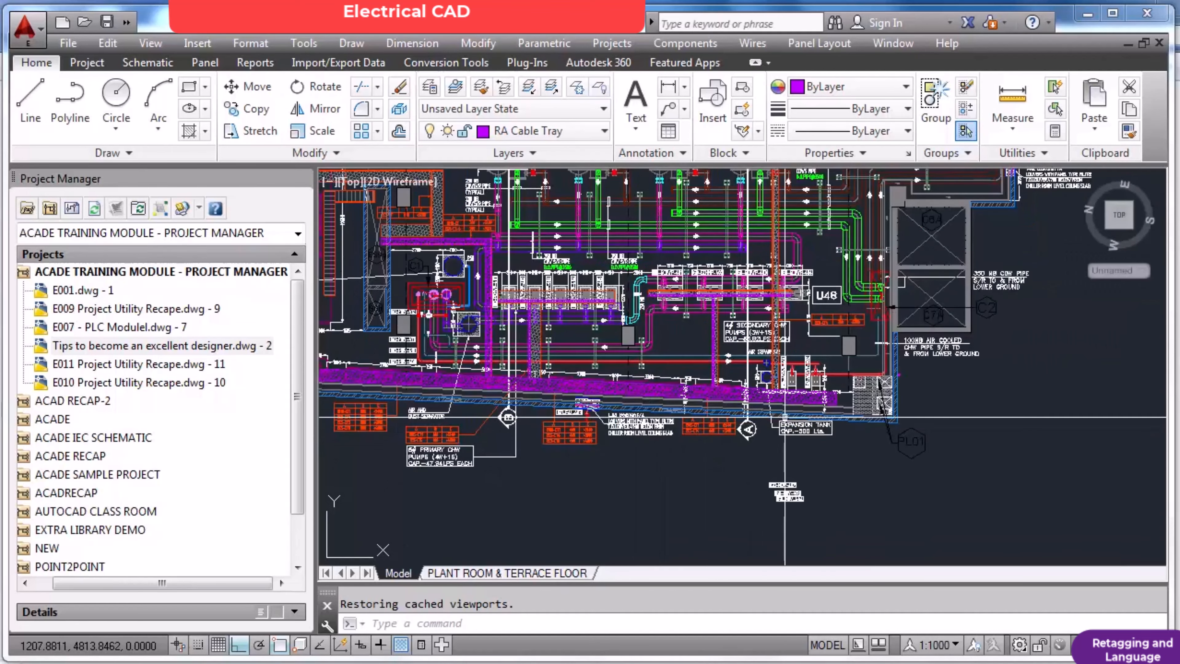
Select the end edge and honeycomb hatch of the cable tray beside the 500 Lts. expansion tank, and review its surroundings.
{"action": "scroll", "coordinate": [794, 411], "scroll_direction": "up", "scroll_amount": 2}
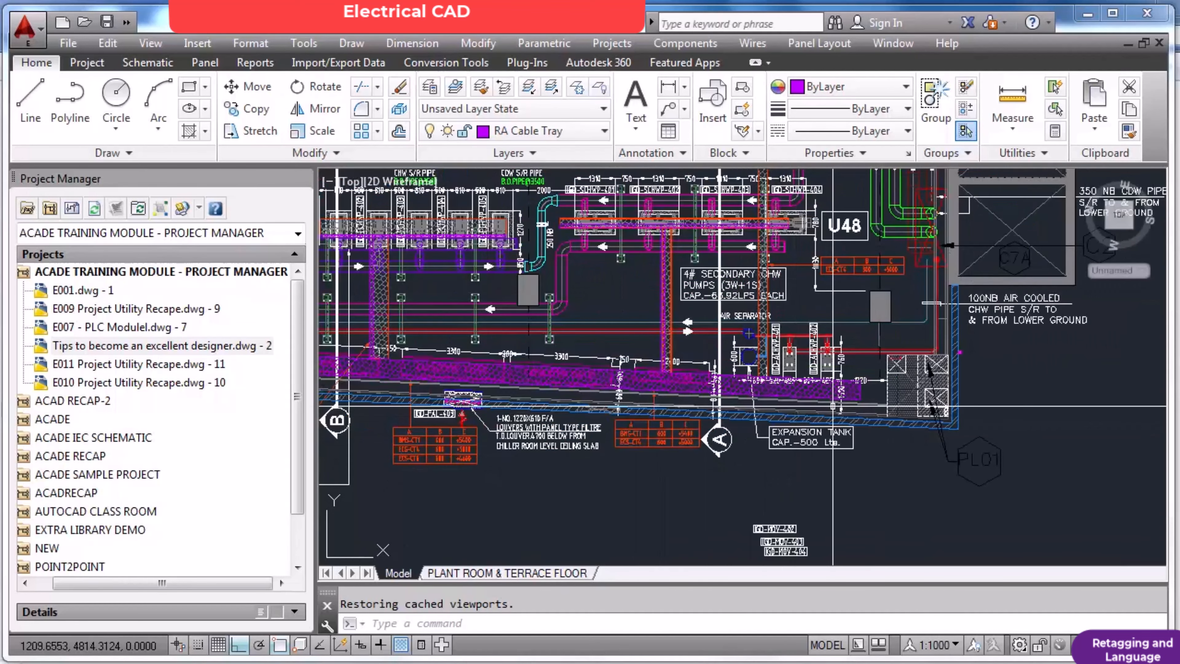
{"action": "scroll", "coordinate": [846, 400], "scroll_direction": "up", "scroll_amount": 5}
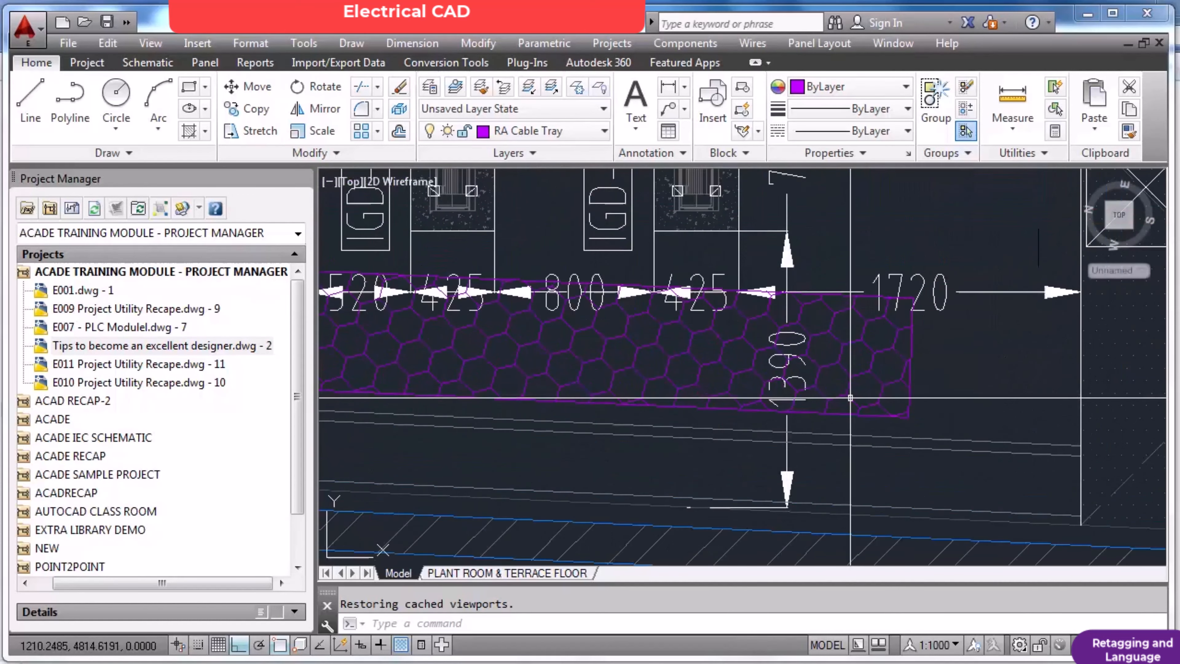
{"action": "left_click", "coordinate": [912, 377]}
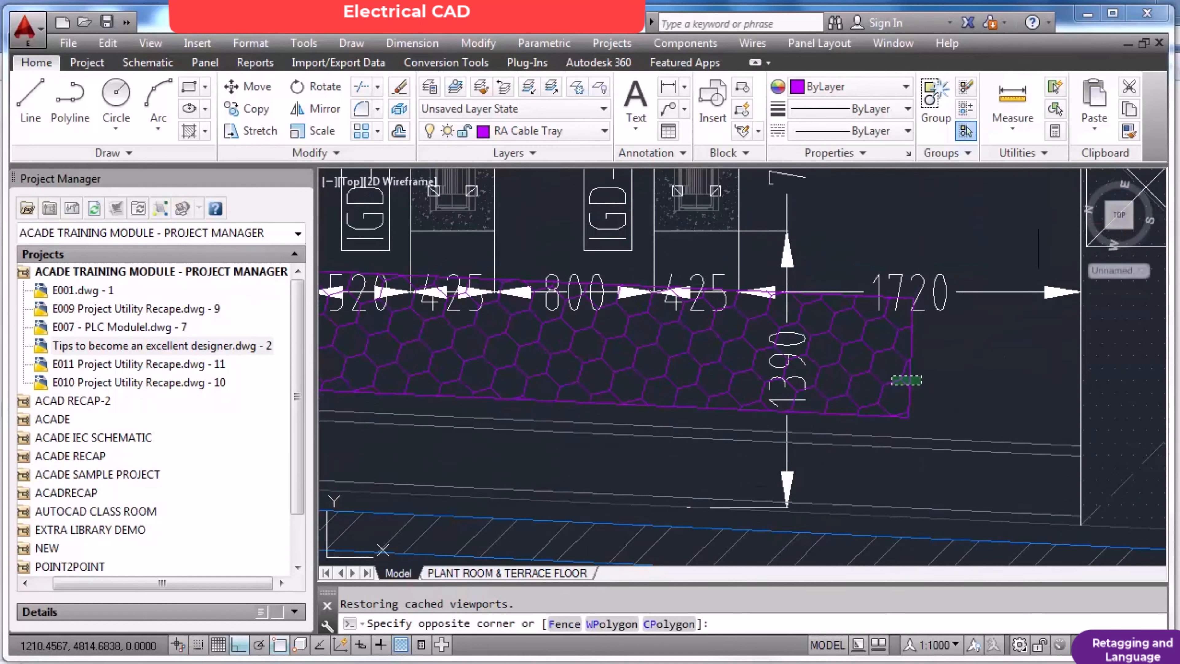
{"action": "left_click", "coordinate": [891, 384]}
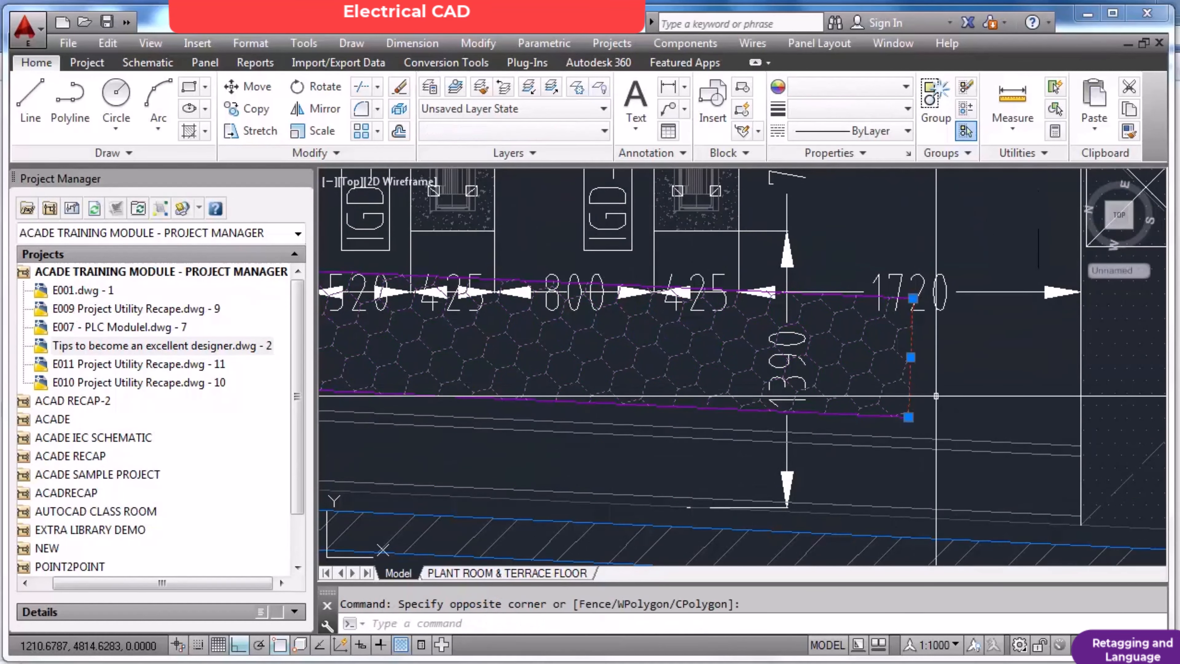
{"action": "scroll", "coordinate": [936, 396], "scroll_direction": "down", "scroll_amount": 5}
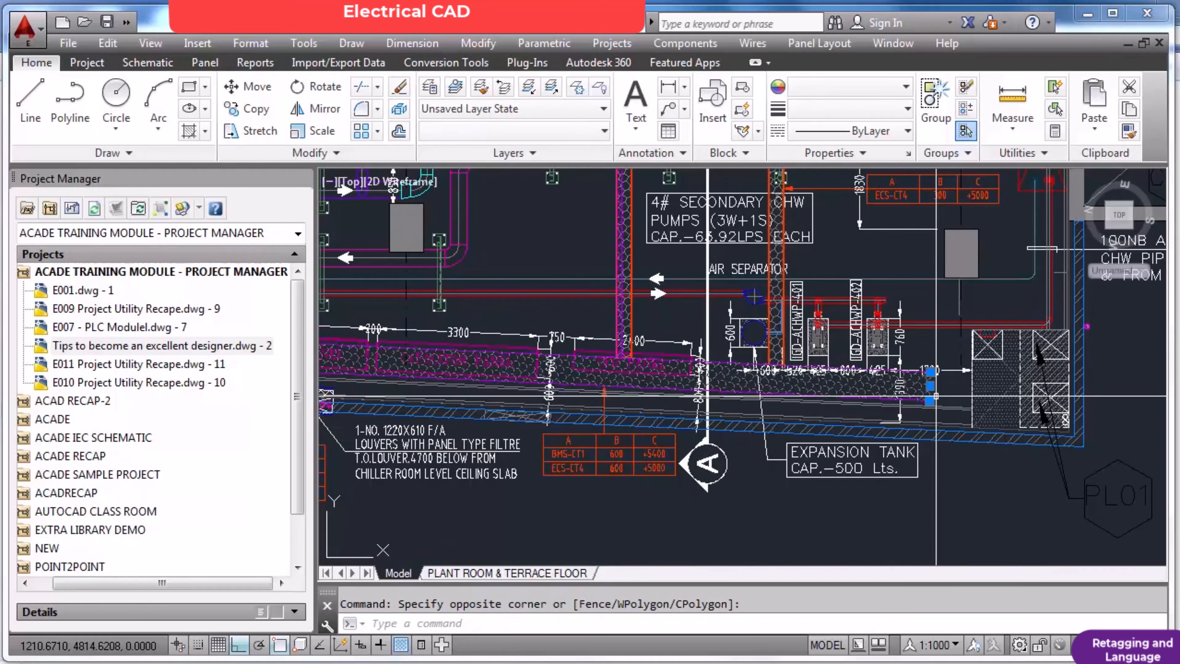
{"action": "scroll", "coordinate": [936, 397], "scroll_direction": "down", "scroll_amount": 3}
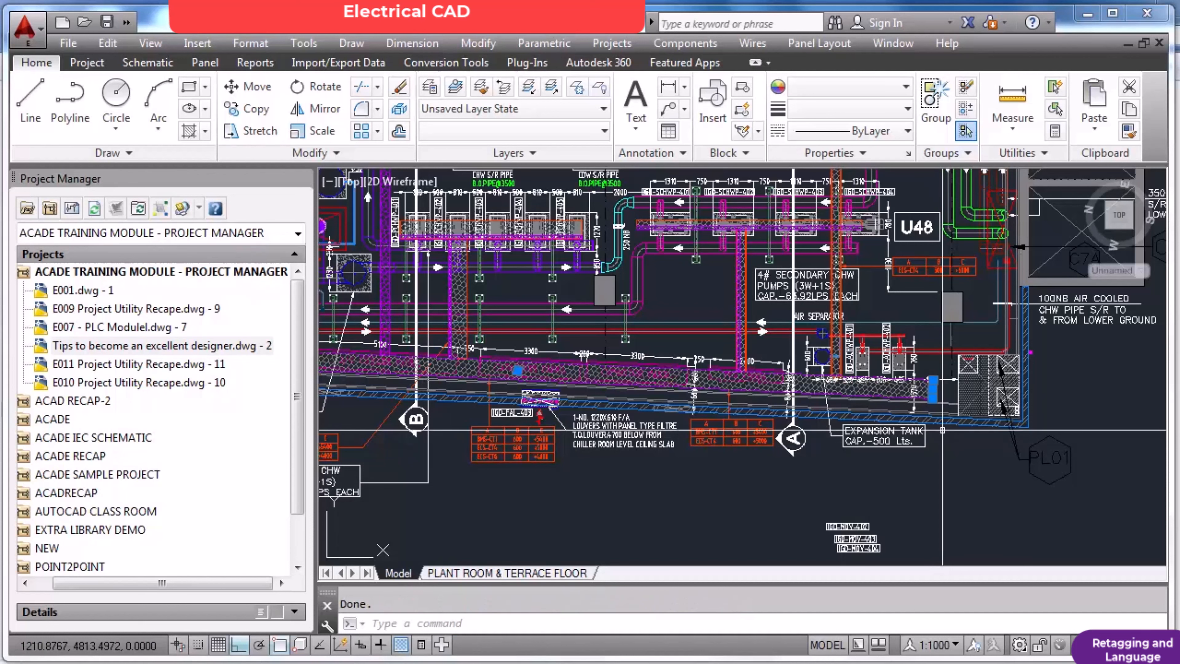
Follow the lower cable tray run from the expansion tank to the PLC panel corner, and clear the selection.
{"action": "scroll", "coordinate": [939, 396], "scroll_direction": "up", "scroll_amount": 2}
{"action": "scroll", "coordinate": [939, 396], "scroll_direction": "up", "scroll_amount": 2}
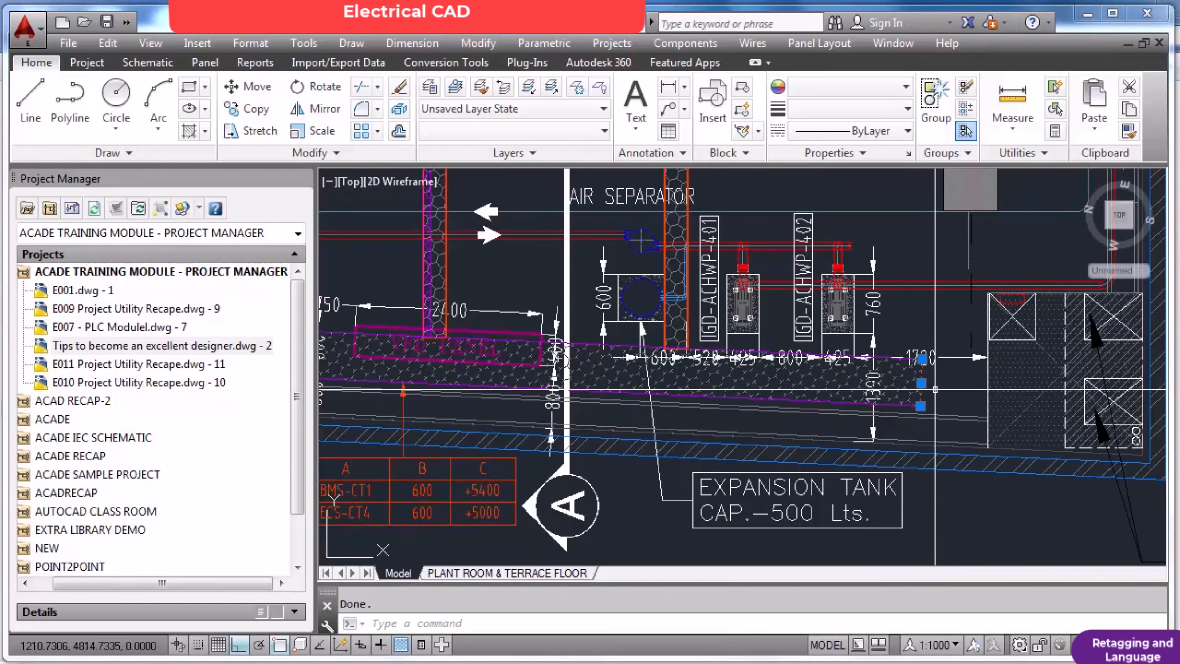
{"action": "scroll", "coordinate": [935, 390], "scroll_direction": "down", "scroll_amount": 6}
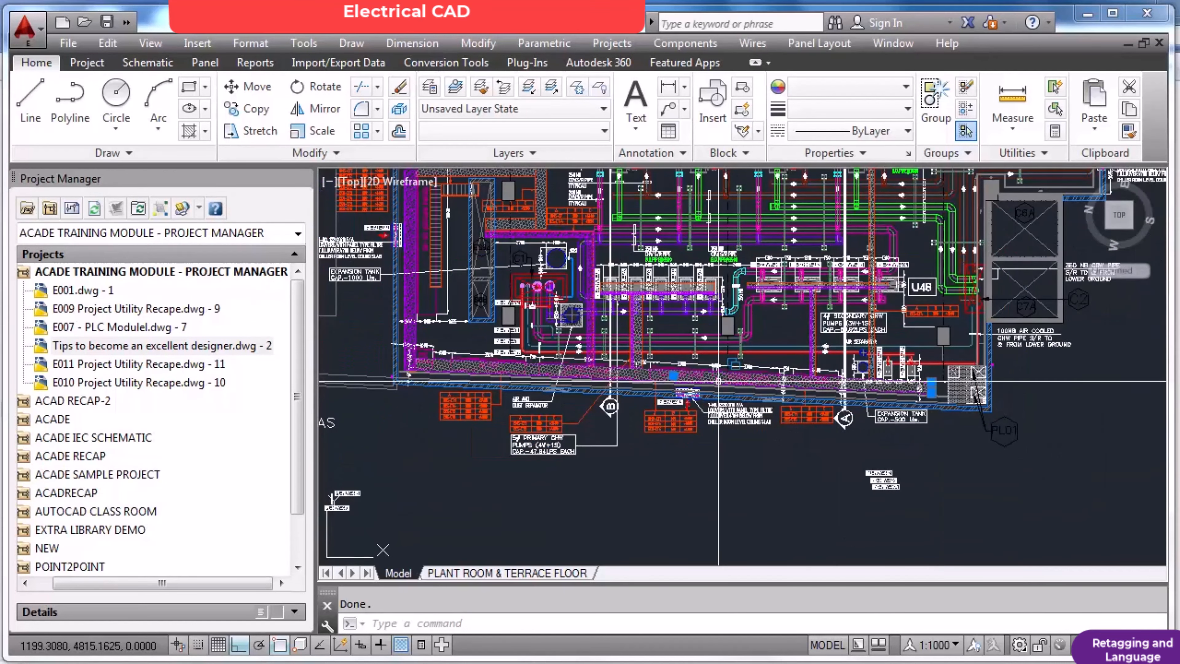
{"action": "scroll", "coordinate": [486, 336], "scroll_direction": "up", "scroll_amount": 6}
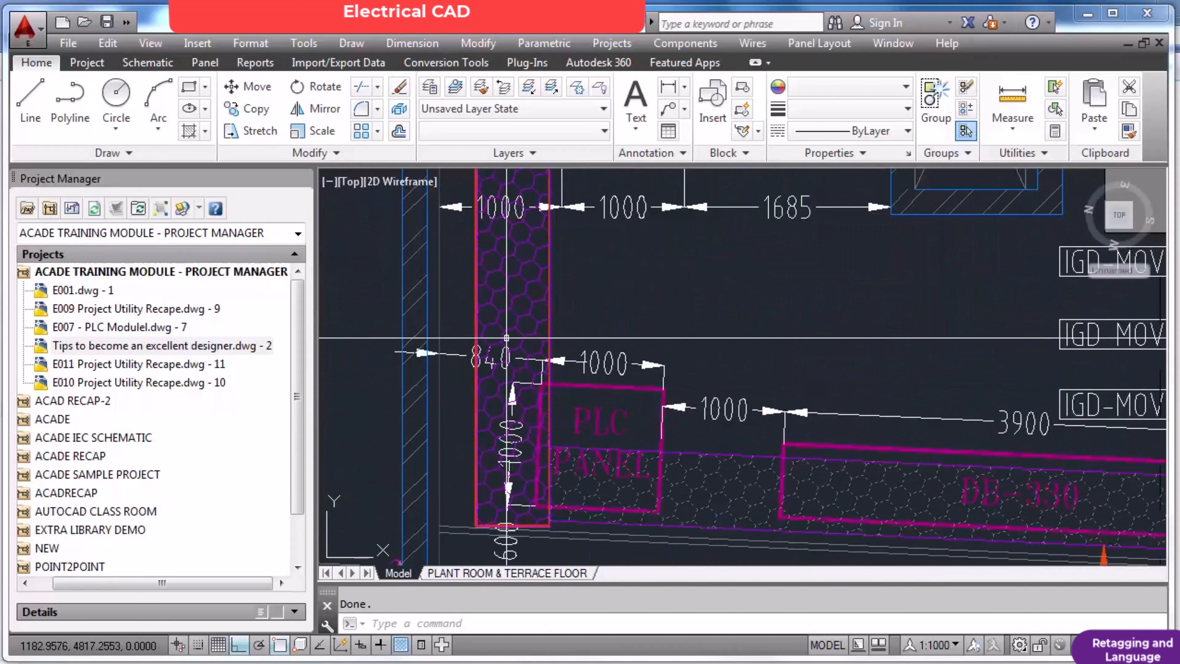
{"action": "scroll", "coordinate": [506, 338], "scroll_direction": "down", "scroll_amount": 5}
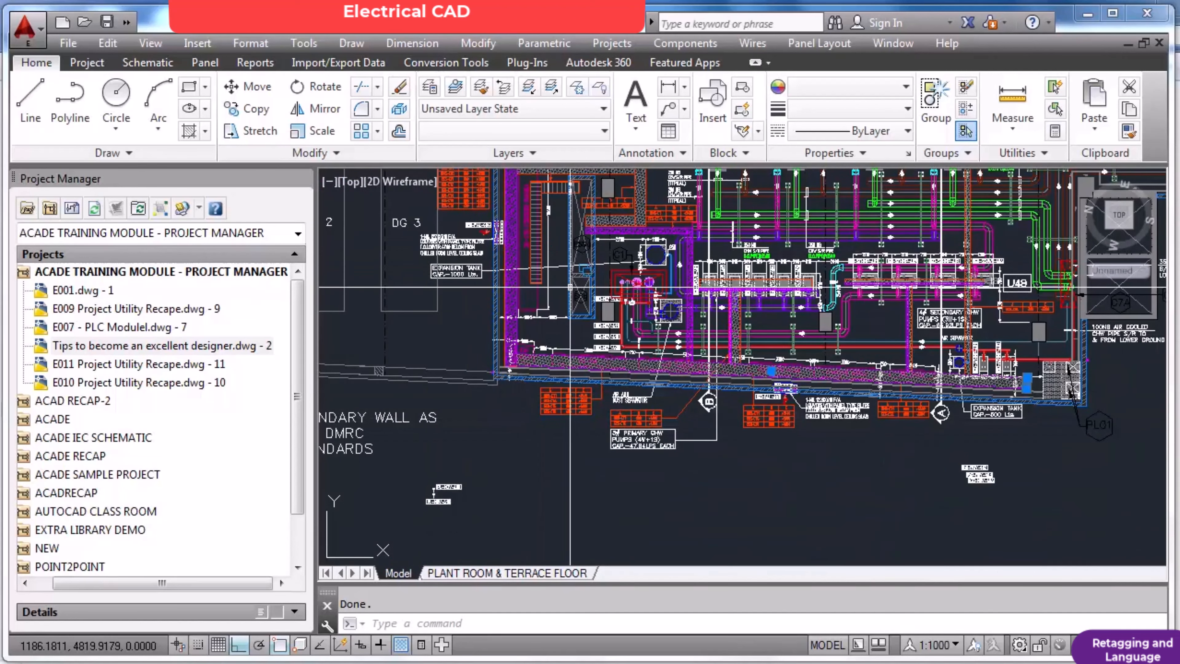
{"action": "key", "text": "Escape"}
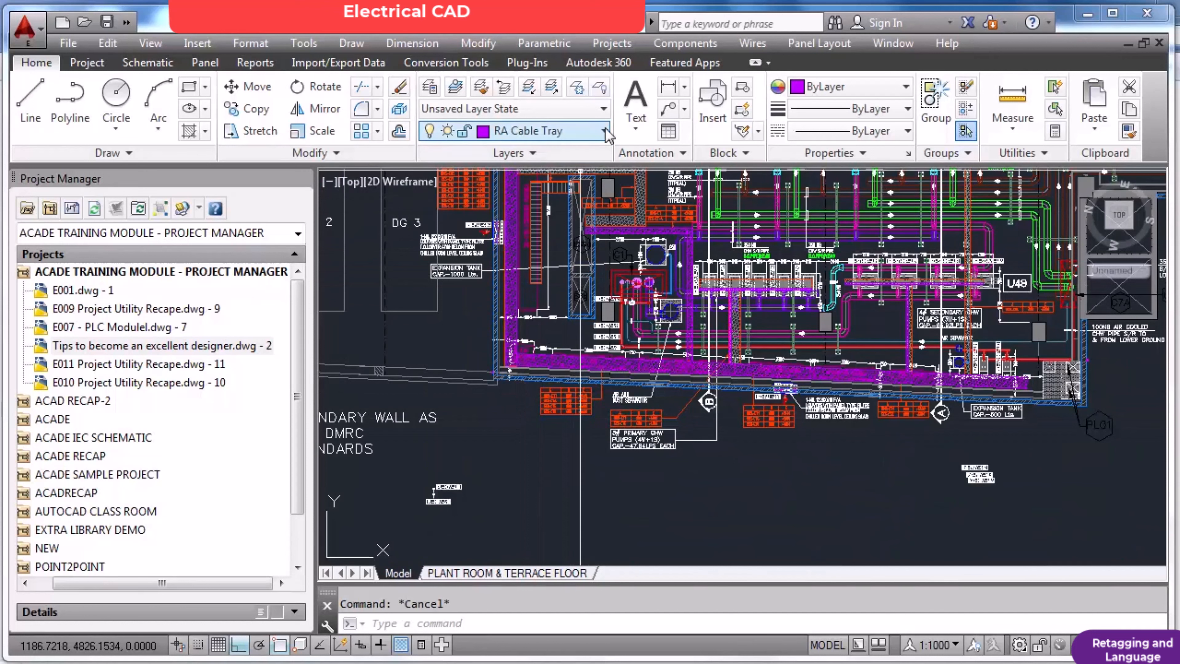
Make STAIR_PROJ the current layer.
{"action": "left_click", "coordinate": [605, 131]}
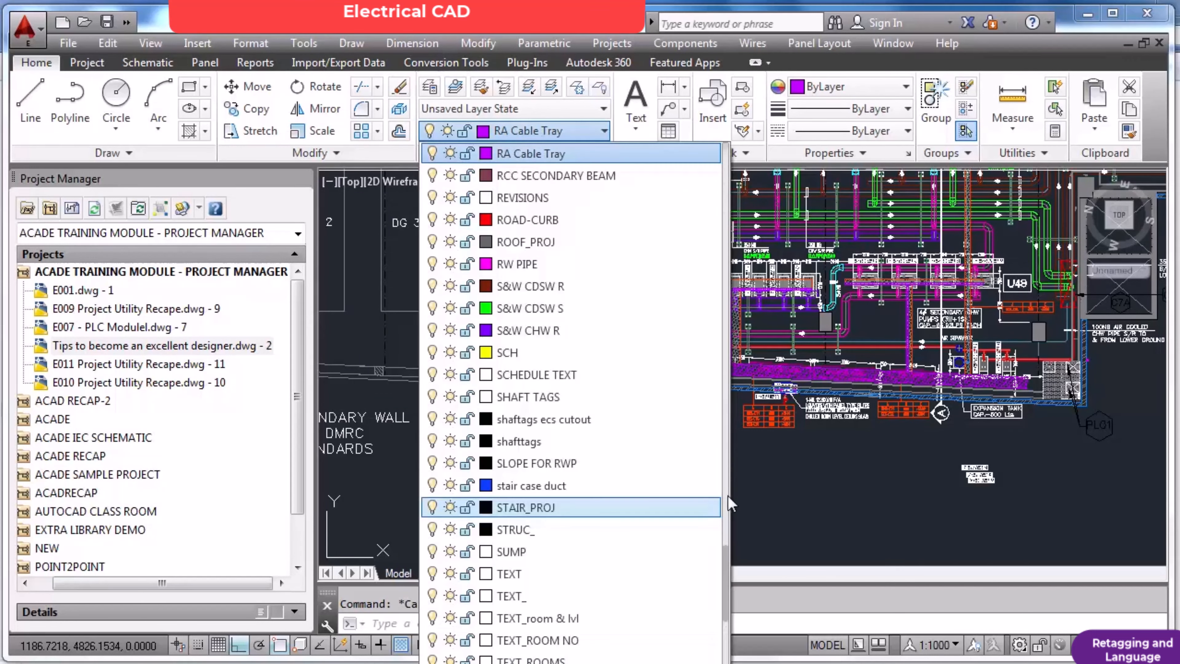
{"action": "left_click", "coordinate": [724, 507]}
{"action": "left_click", "coordinate": [776, 499]}
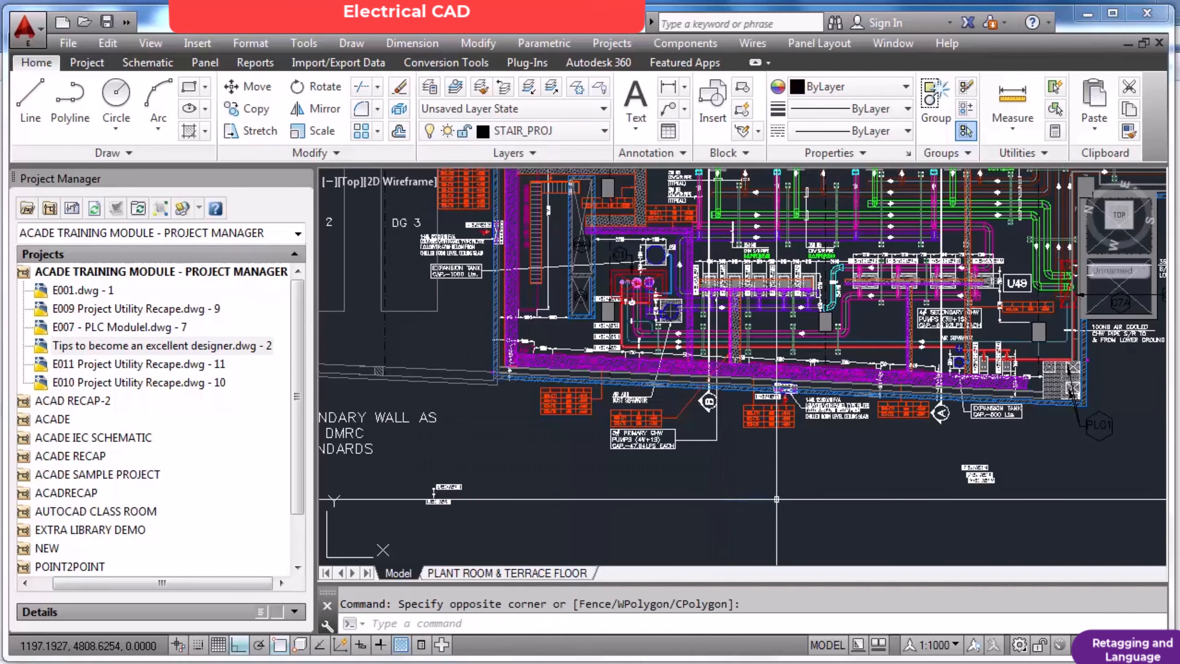
{"action": "key", "text": "Escape"}
Open the layer properties and turn off every layer in the drawing, including the current one.
{"action": "type", "text": "layer"}
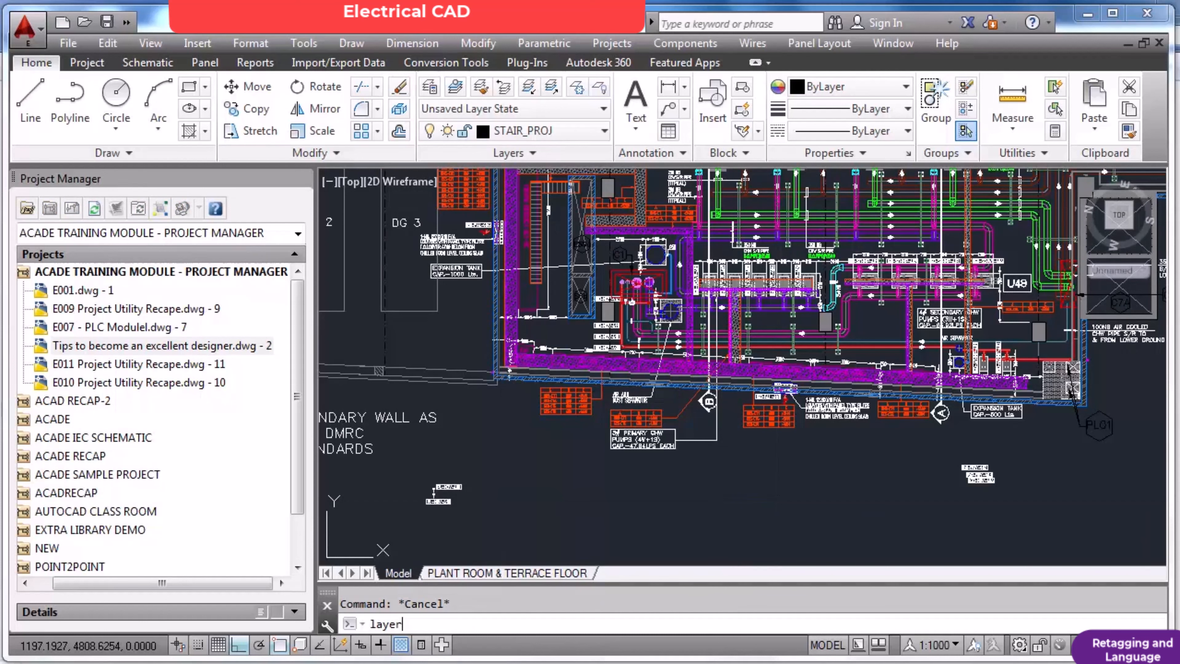
{"action": "key", "text": "Return"}
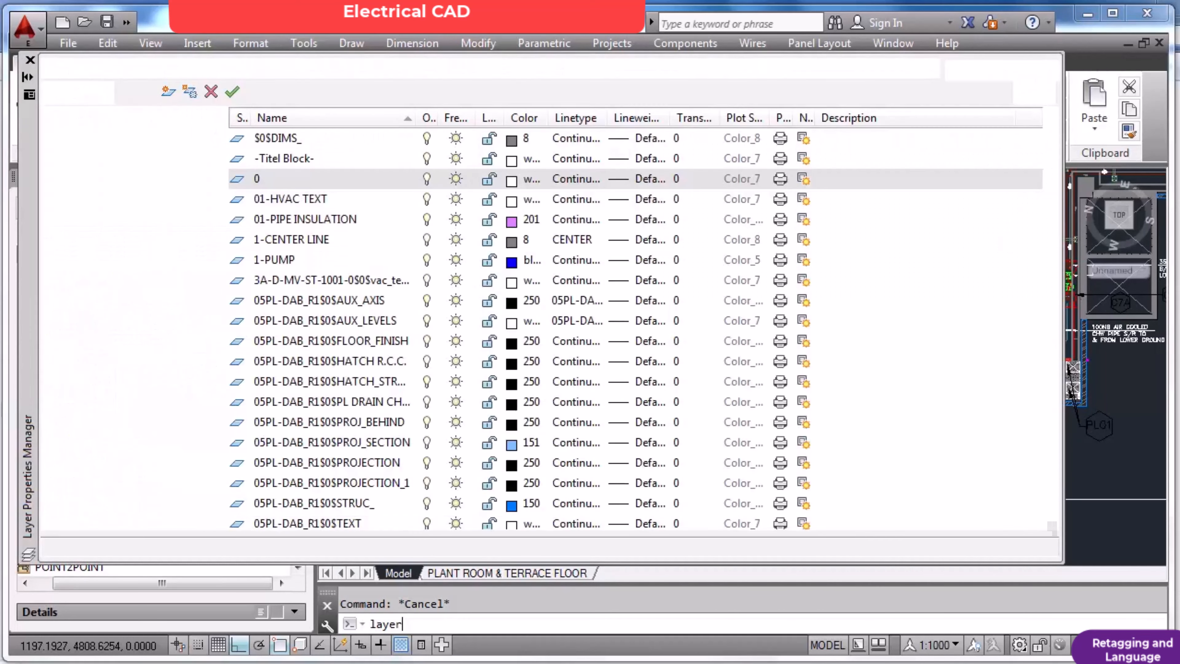
{"action": "left_click", "coordinate": [244, 139]}
{"action": "left_click_drag", "start_coordinate": [1050, 139], "coordinate": [1054, 527]}
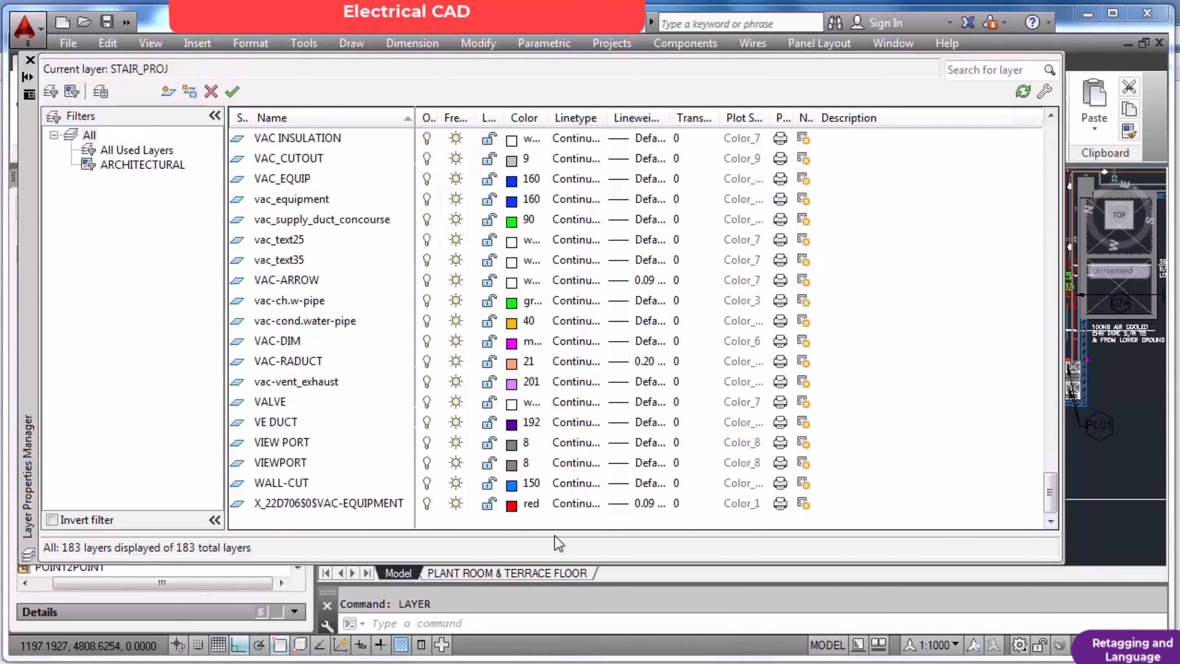
{"action": "left_click", "coordinate": [331, 504], "text": "shift"}
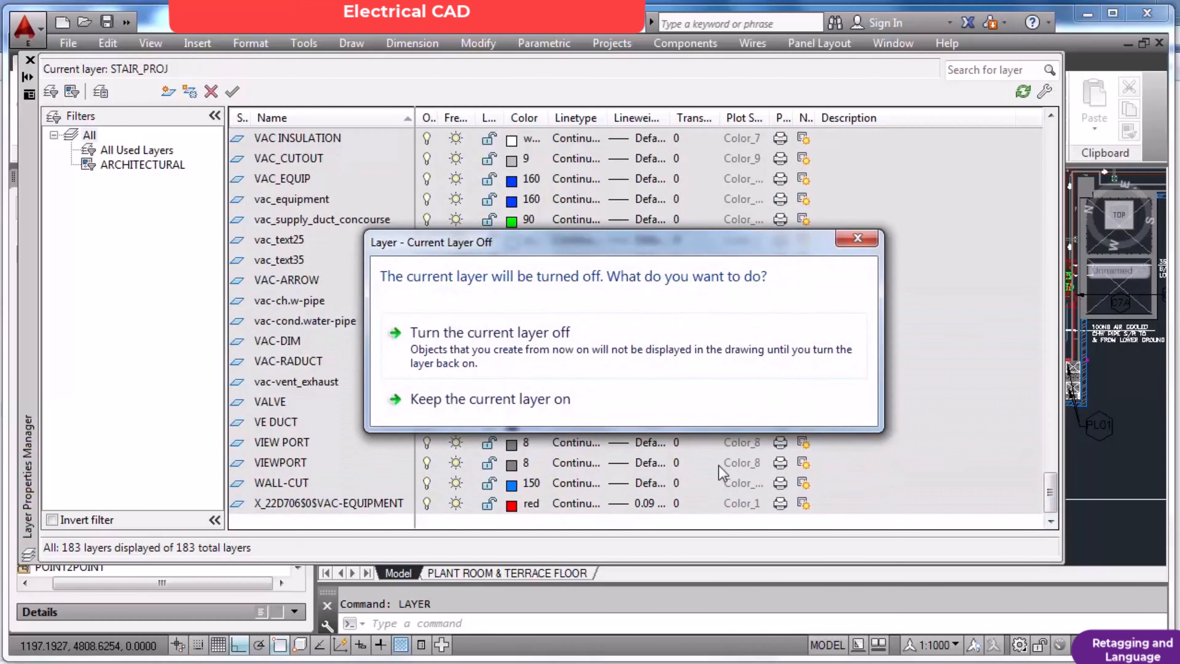
{"action": "left_click", "coordinate": [522, 340]}
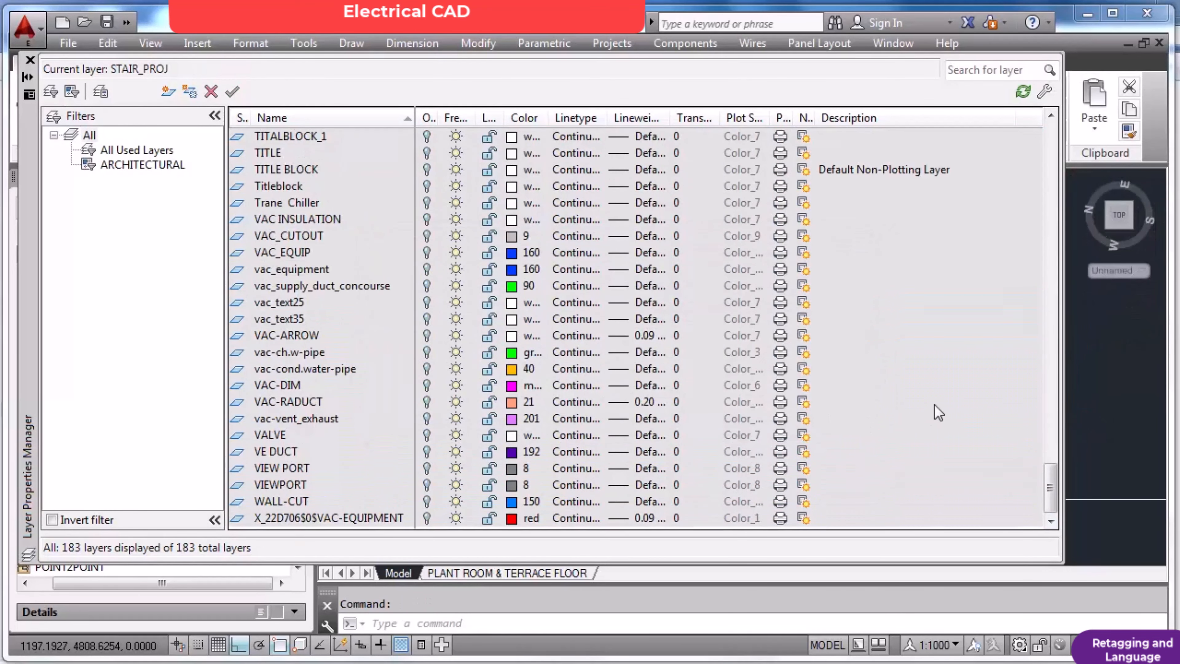
Turn all layers on and off again, including the current layer, from the RA Cable Tray entry.
{"action": "left_click_drag", "start_coordinate": [1052, 479], "coordinate": [1066, 382]}
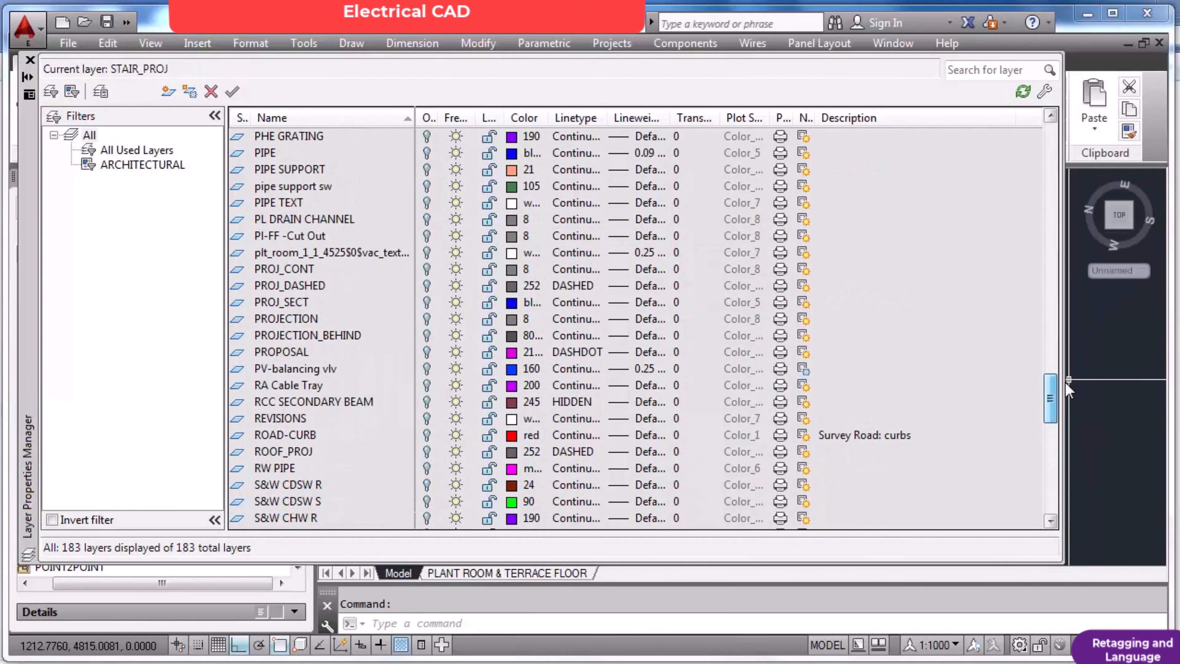
{"action": "key", "text": "ctrl+a"}
{"action": "left_click", "coordinate": [427, 386]}
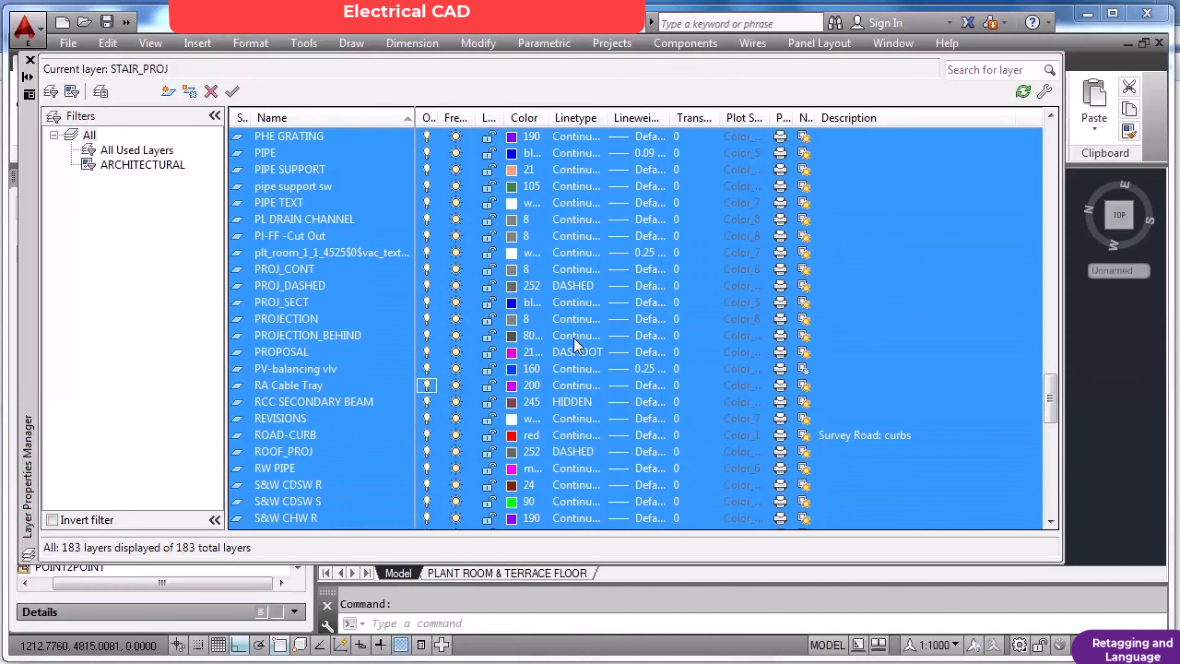
{"action": "left_click", "coordinate": [427, 385]}
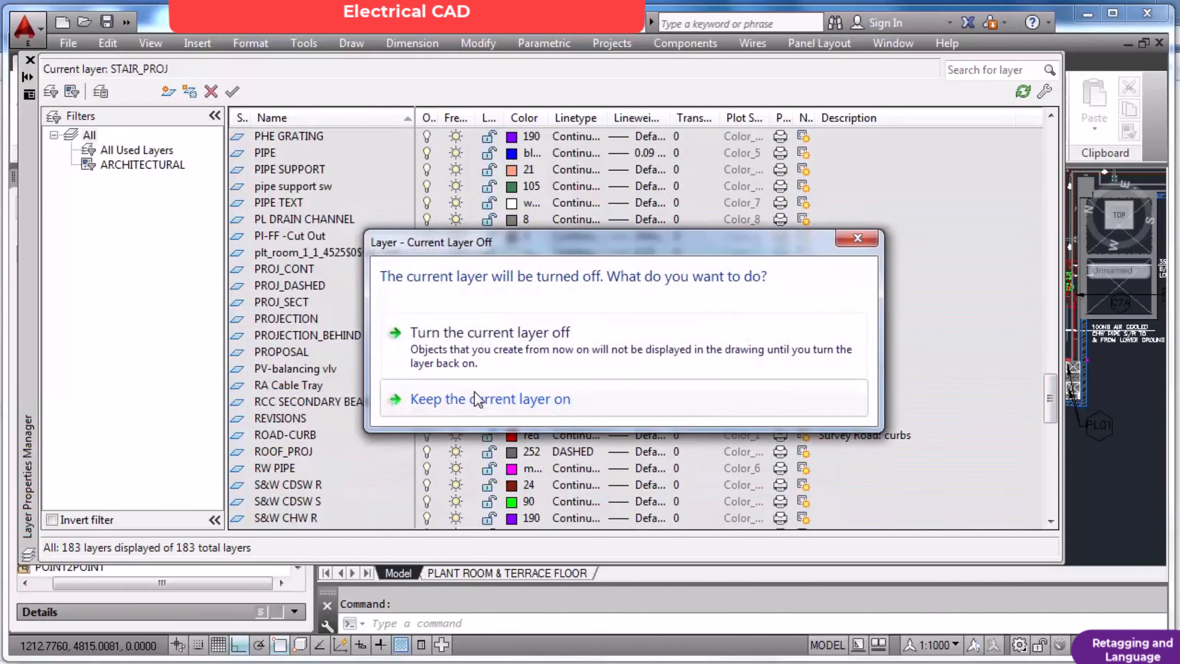
{"action": "left_click", "coordinate": [494, 335]}
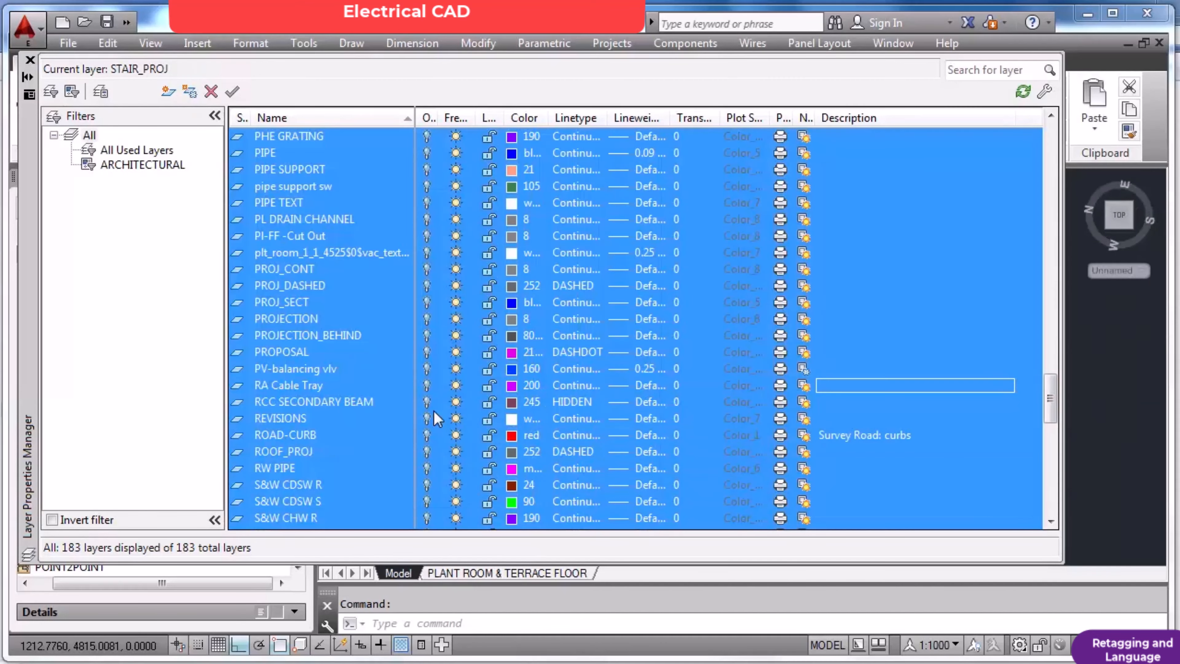
Turn on only the RA Cable Tray layer, make it current and close the layer properties.
{"action": "left_click", "coordinate": [395, 191]}
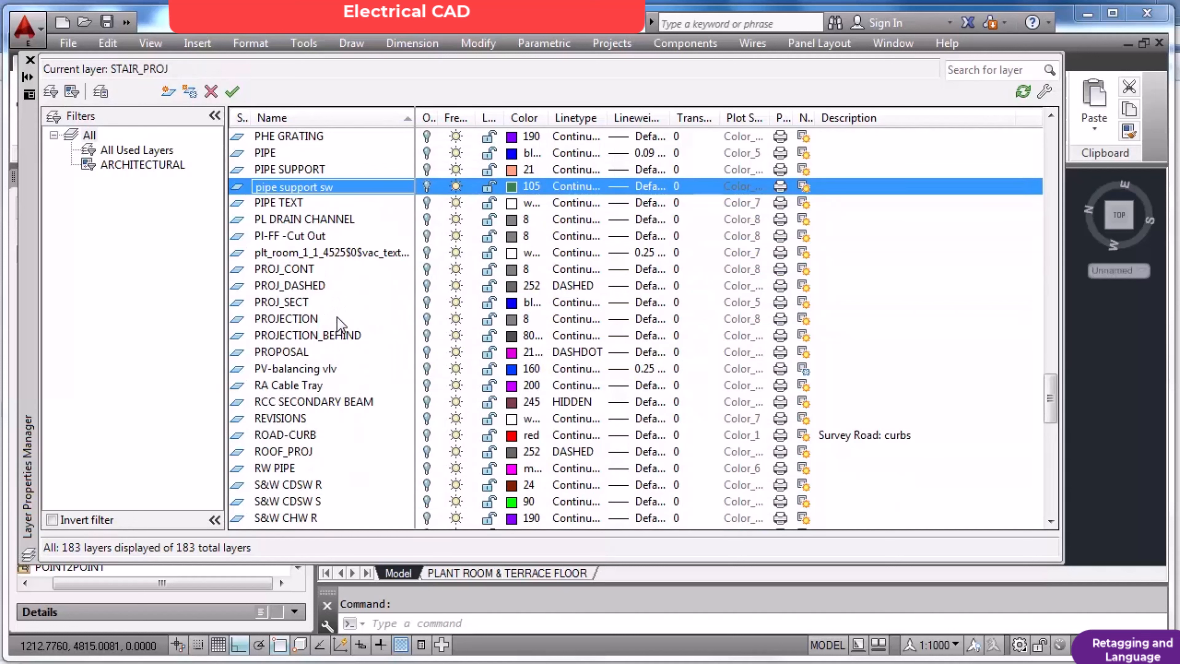
{"action": "left_click", "coordinate": [427, 386]}
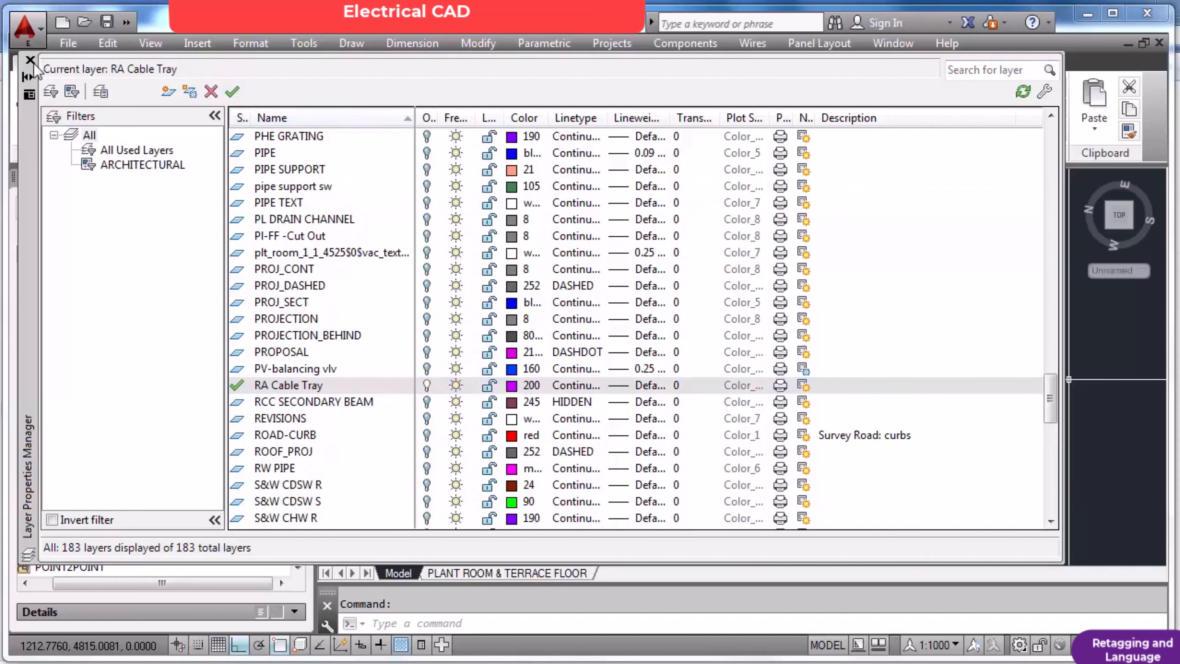
{"action": "left_click", "coordinate": [30, 60]}
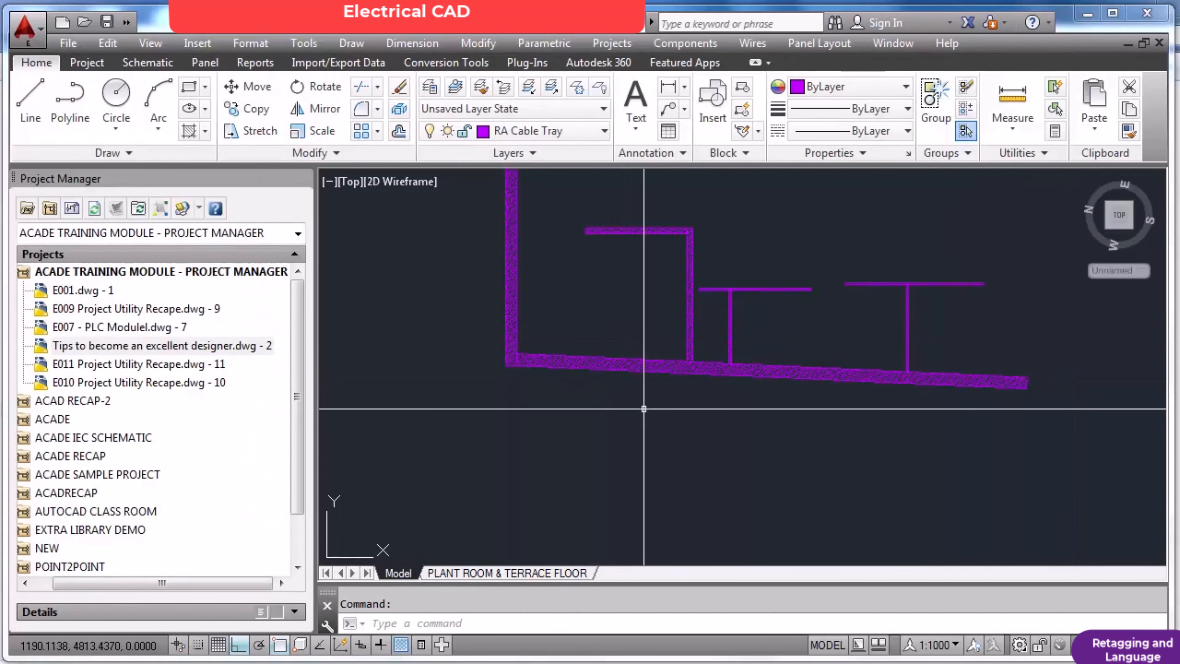
Inspect the isolated cable tray layout, from its full extent to the upper branch runs.
{"action": "scroll", "coordinate": [663, 337], "scroll_direction": "down", "scroll_amount": 2}
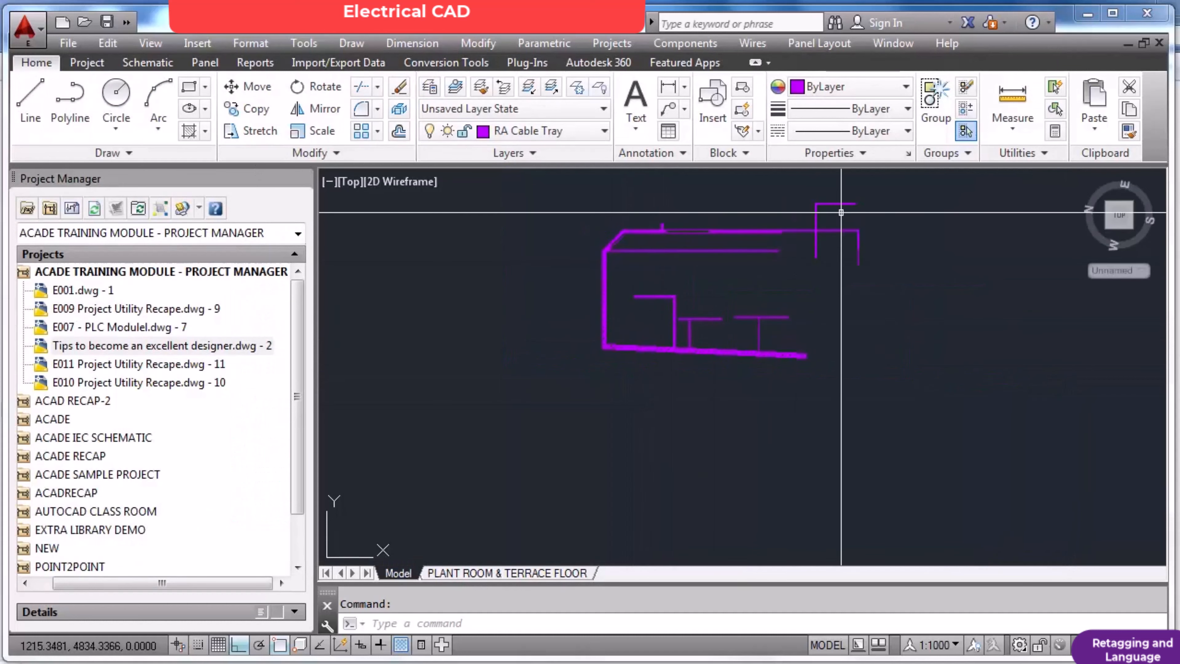
{"action": "scroll", "coordinate": [838, 214], "scroll_direction": "up", "scroll_amount": 4}
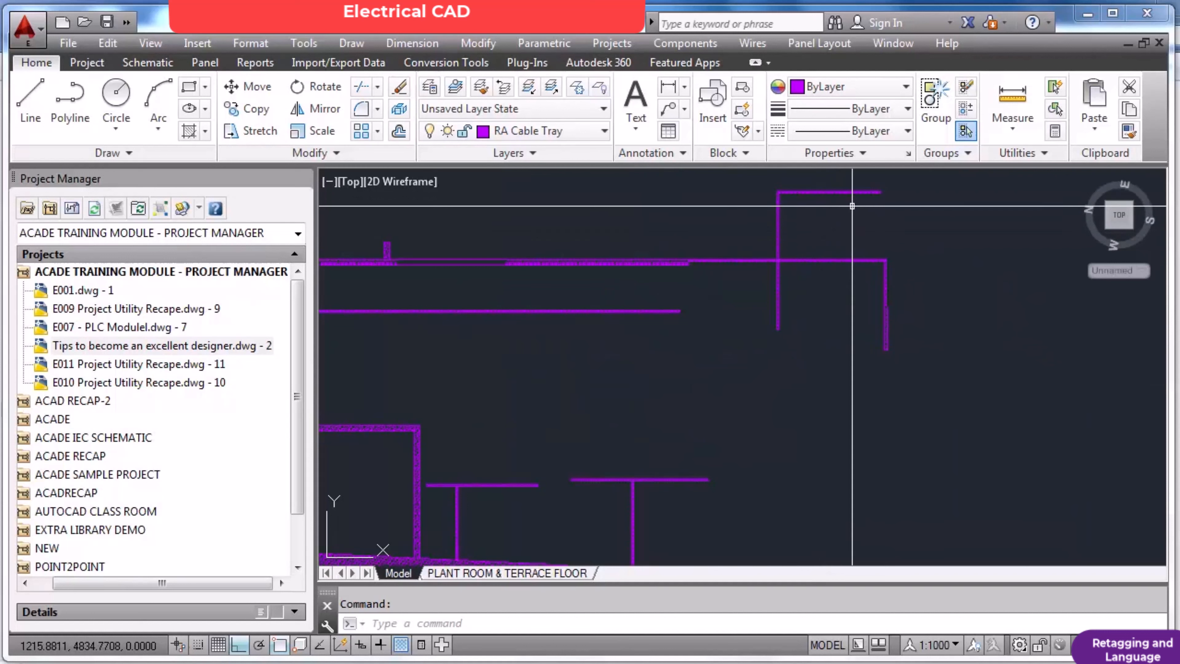
{"action": "scroll", "coordinate": [883, 189], "scroll_direction": "up", "scroll_amount": 4}
{"action": "scroll", "coordinate": [882, 189], "scroll_direction": "up", "scroll_amount": 4}
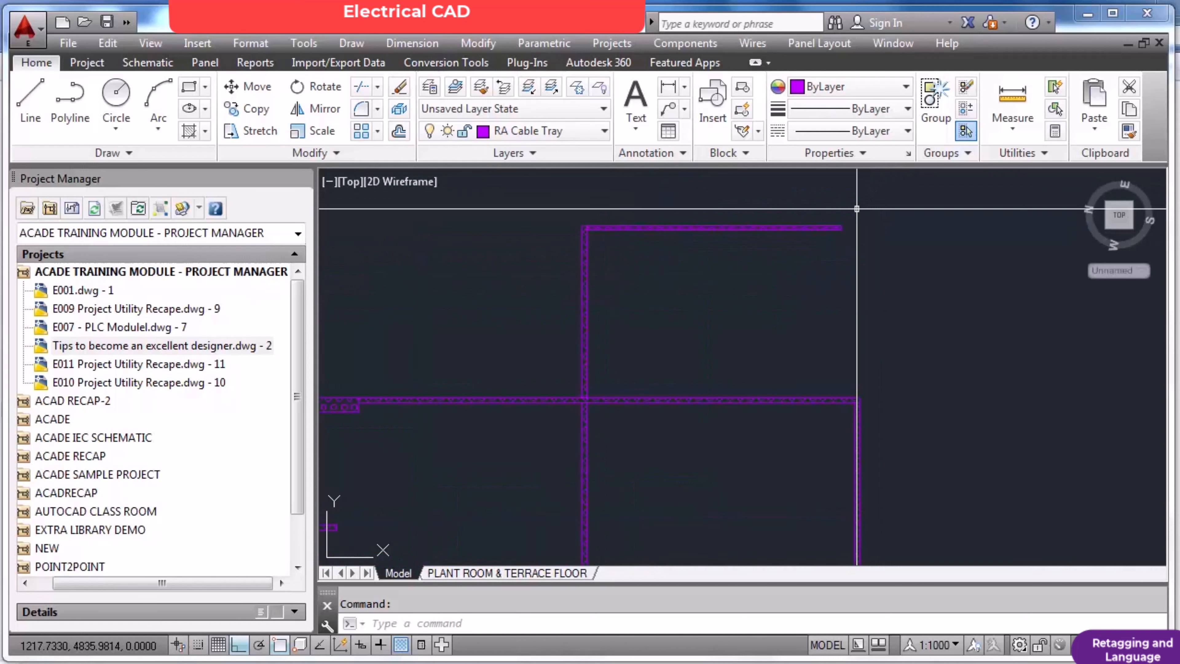
{"action": "scroll", "coordinate": [748, 181], "scroll_direction": "down", "scroll_amount": 8}
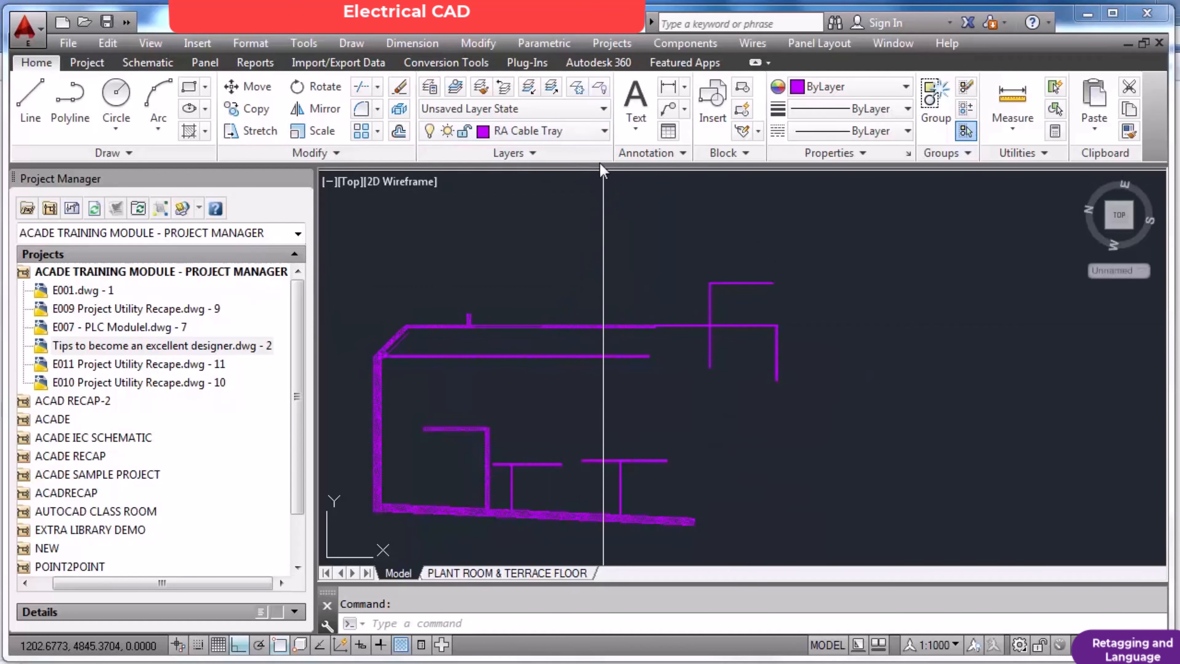
Reopen the layer properties and freeze the RCC SECONDARY BEAM layer, keeping the PROJECTION layer's color.
{"action": "type", "text": "r"}
{"action": "key", "text": "Return"}
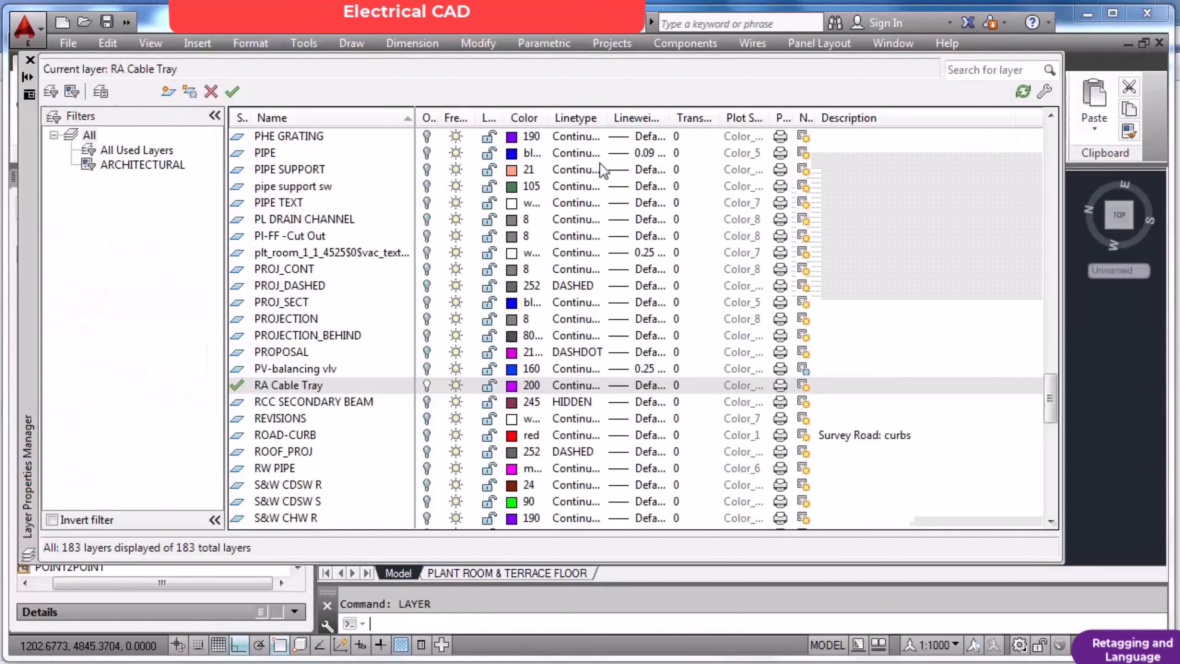
{"action": "left_click", "coordinate": [532, 319]}
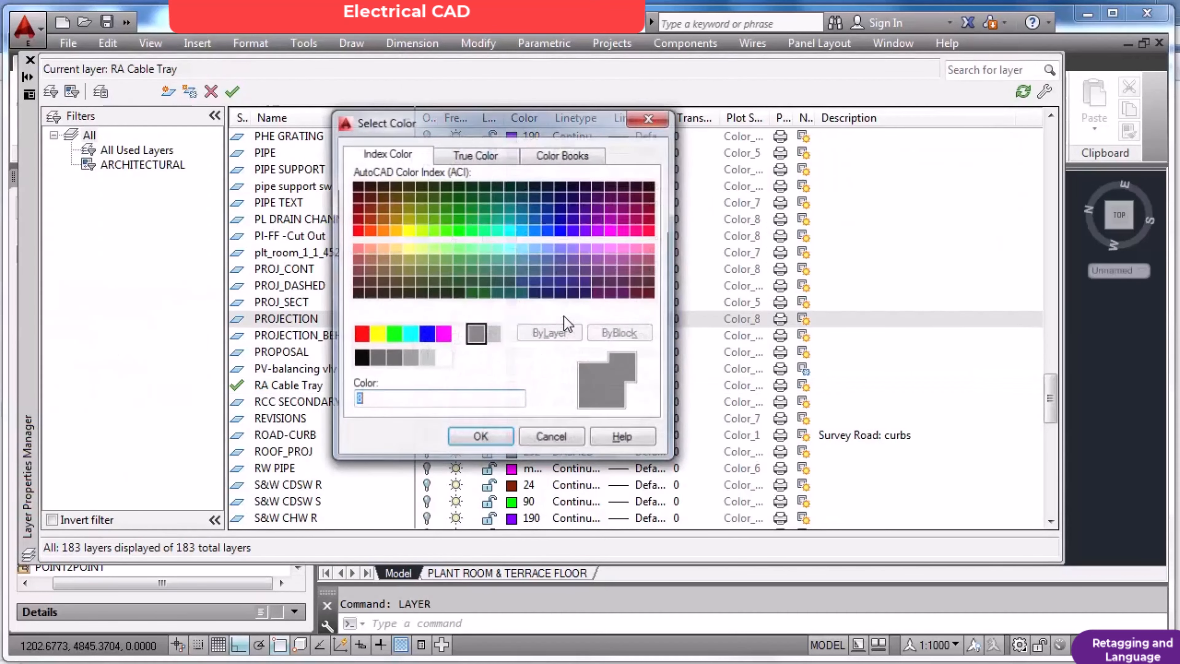
{"action": "key", "text": "Return"}
{"action": "left_click", "coordinate": [446, 402]}
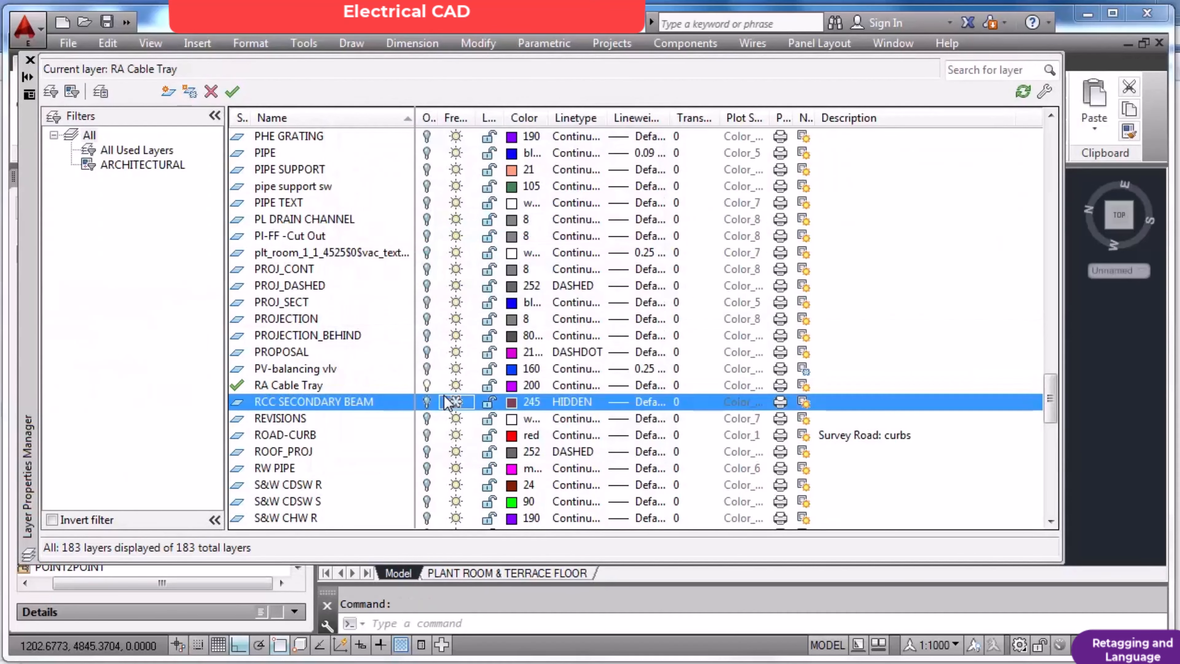
Select all layers and turn them all back on.
{"action": "key", "text": "ctrl+a"}
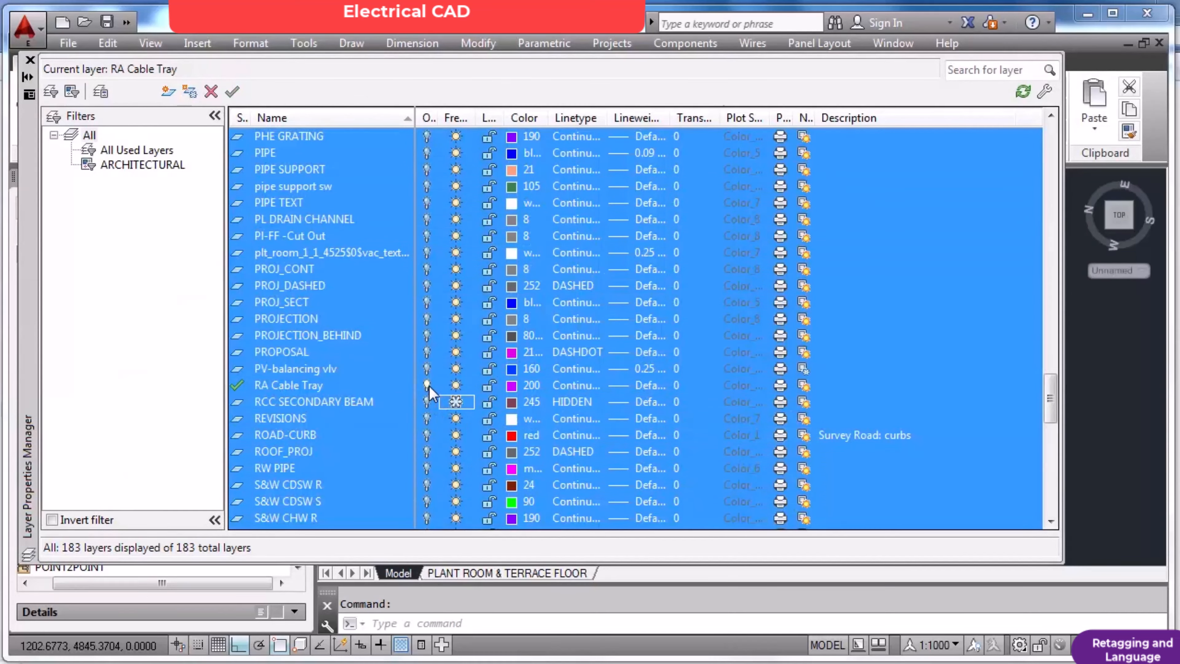
{"action": "left_click", "coordinate": [427, 385]}
{"action": "left_click", "coordinate": [442, 340]}
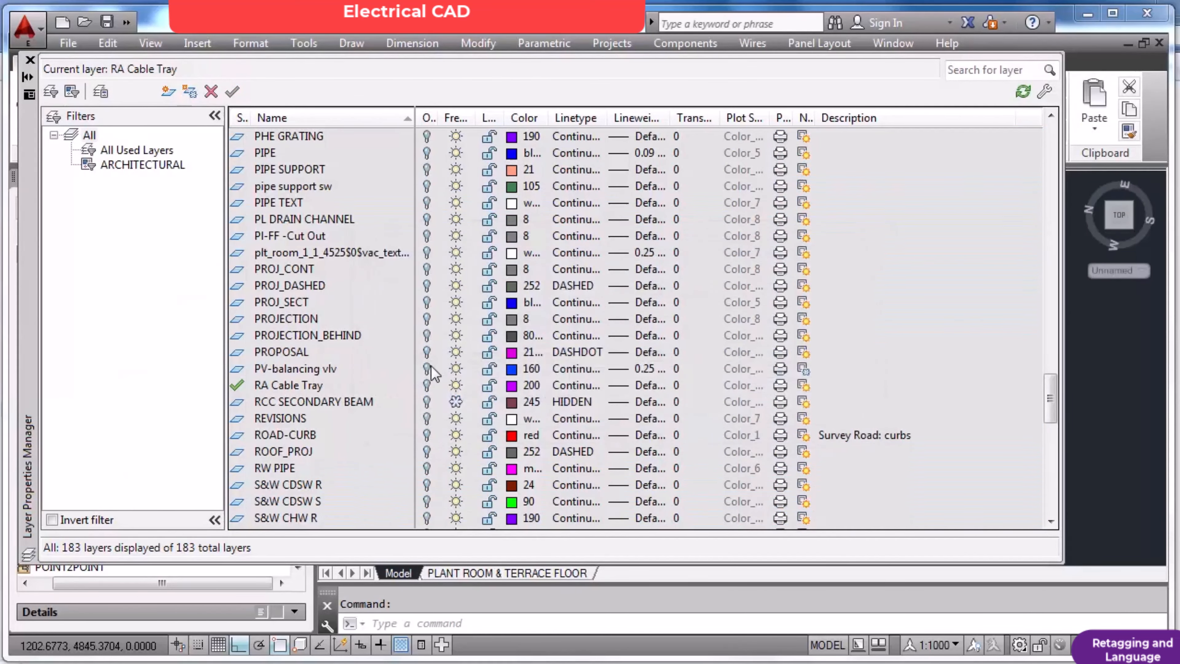
{"action": "left_click", "coordinate": [428, 367]}
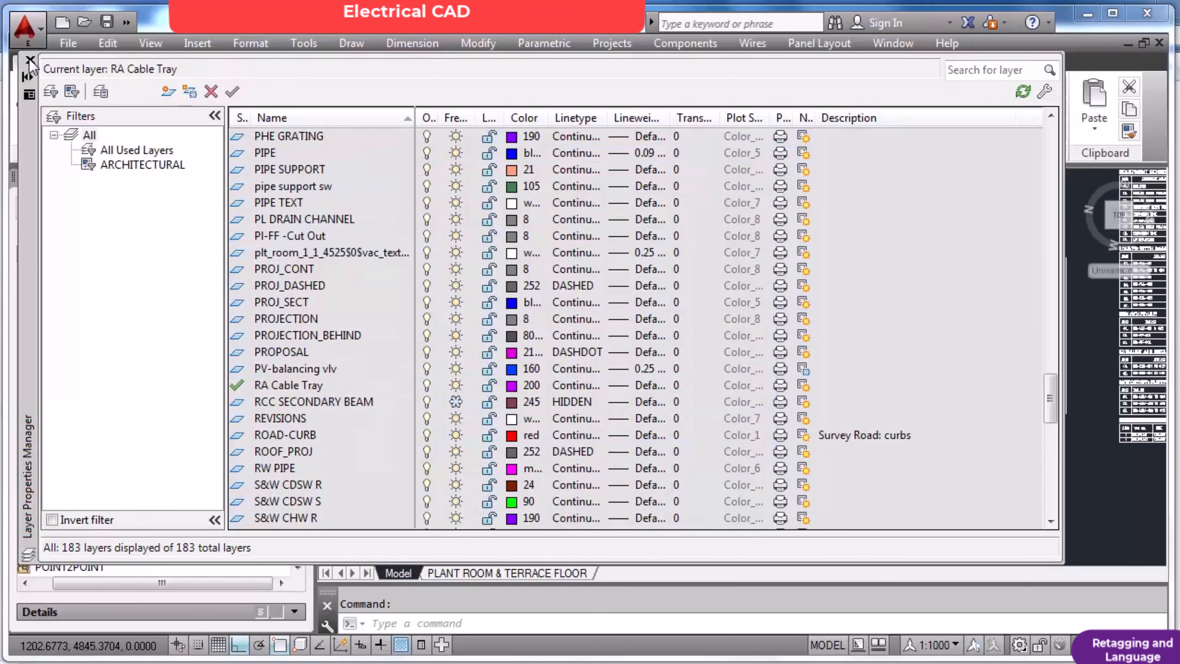
Close the layer properties and examine the PLANT ROOM & TERRACE FLOOR layout, from both full sheets to the plant room plan and its sections.
{"action": "left_click", "coordinate": [30, 60]}
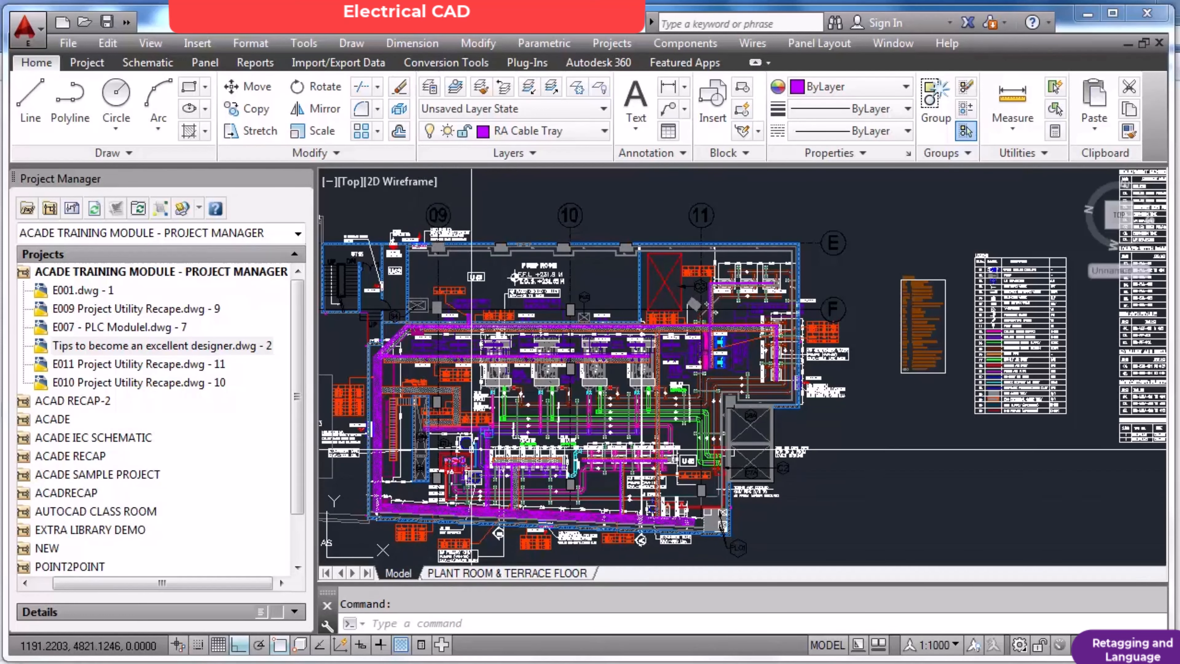
{"action": "left_click", "coordinate": [464, 574]}
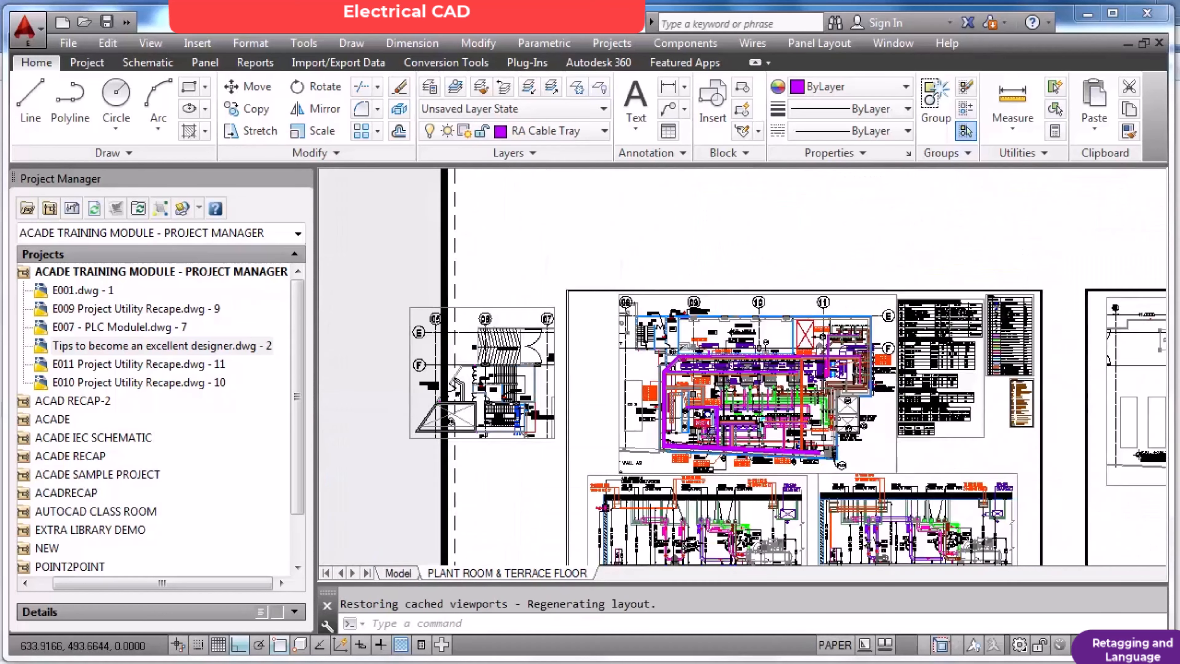
{"action": "scroll", "coordinate": [612, 393], "scroll_direction": "down", "scroll_amount": 6}
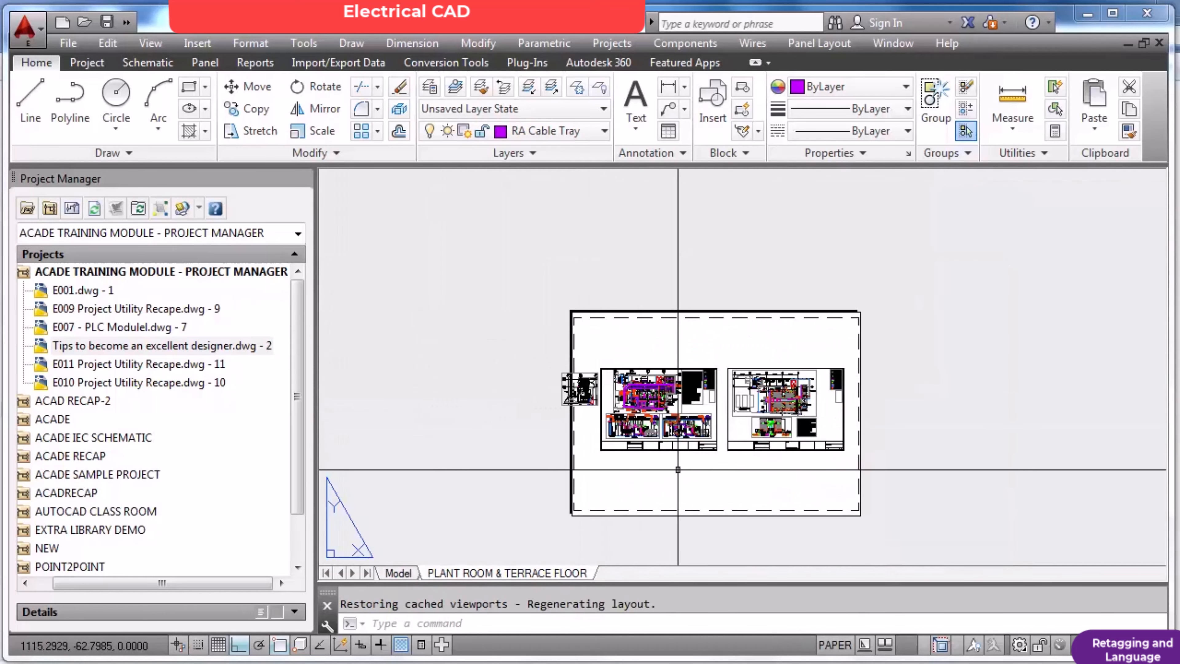
{"action": "scroll", "coordinate": [697, 455], "scroll_direction": "up", "scroll_amount": 4}
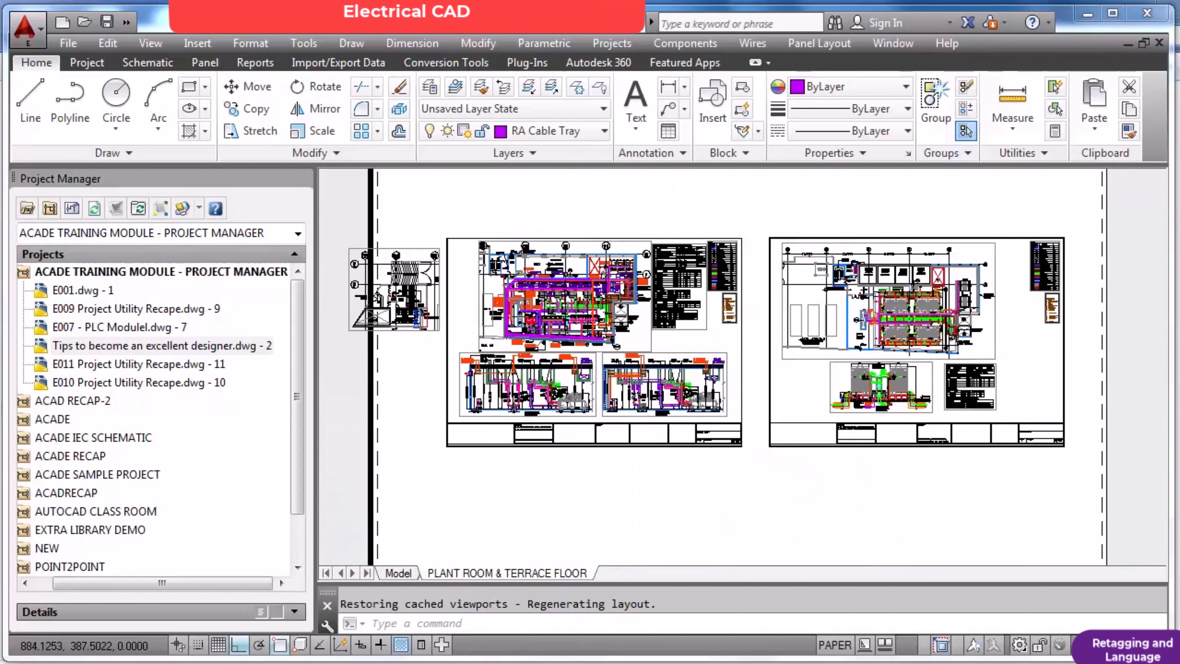
{"action": "scroll", "coordinate": [581, 357], "scroll_direction": "up", "scroll_amount": 4}
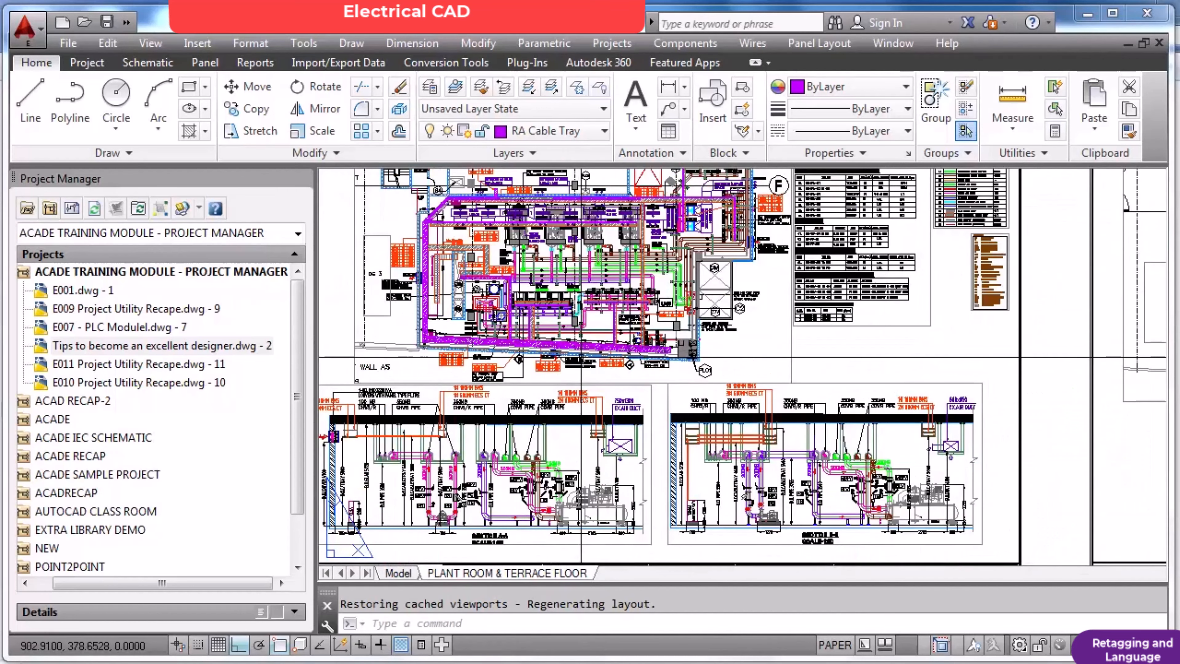
{"action": "scroll", "coordinate": [590, 362], "scroll_direction": "down", "scroll_amount": 2}
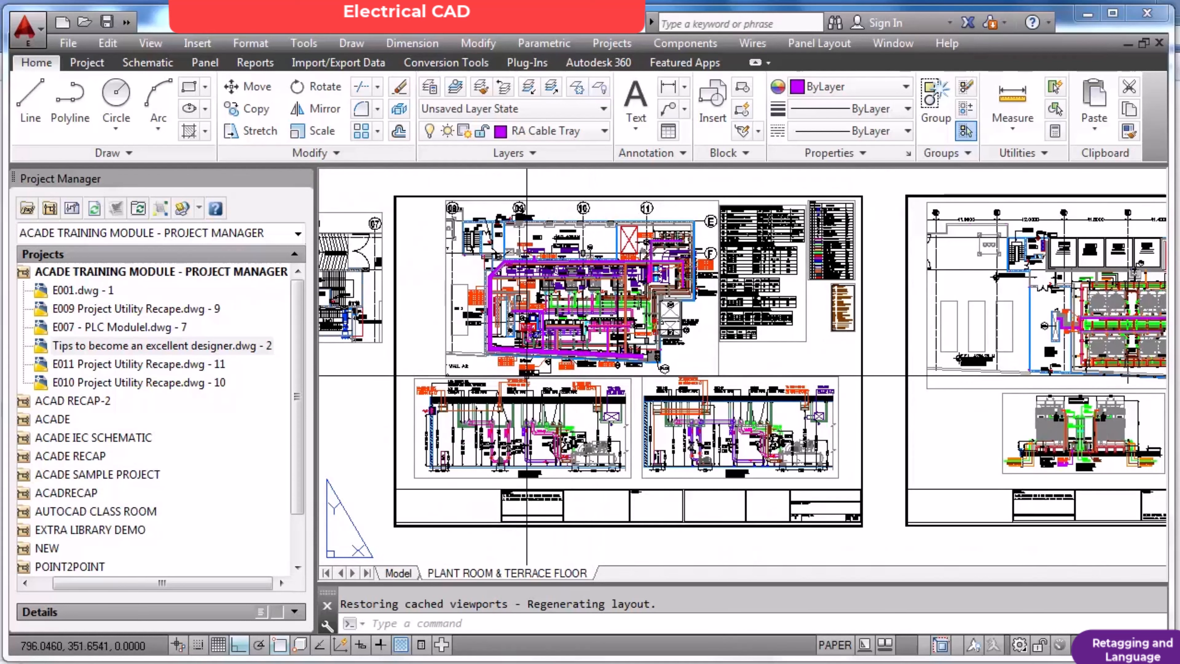
{"action": "scroll", "coordinate": [527, 374], "scroll_direction": "down", "scroll_amount": 2}
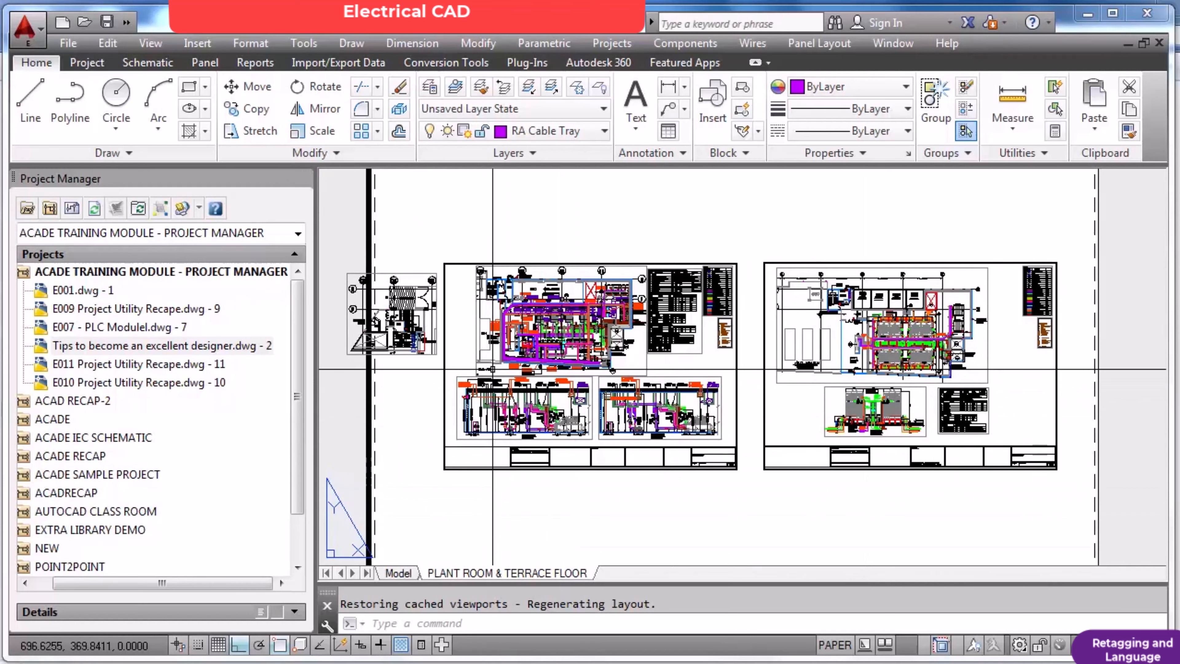
{"action": "scroll", "coordinate": [467, 360], "scroll_direction": "up", "scroll_amount": 6}
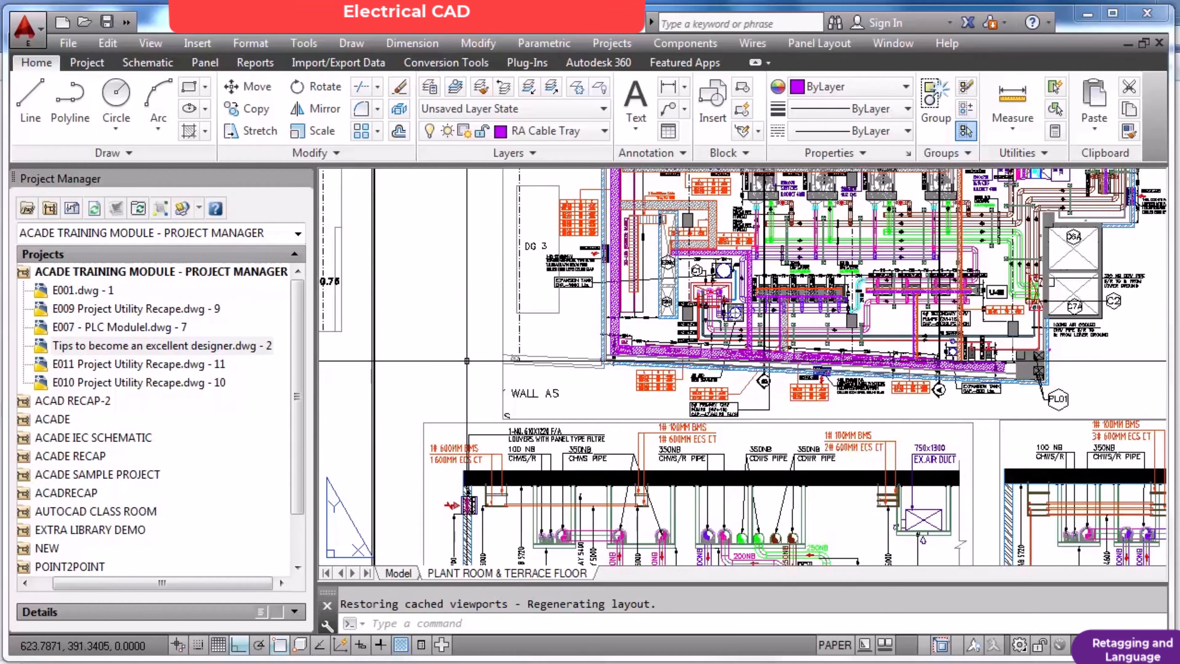
{"action": "scroll", "coordinate": [479, 344], "scroll_direction": "down", "scroll_amount": 2}
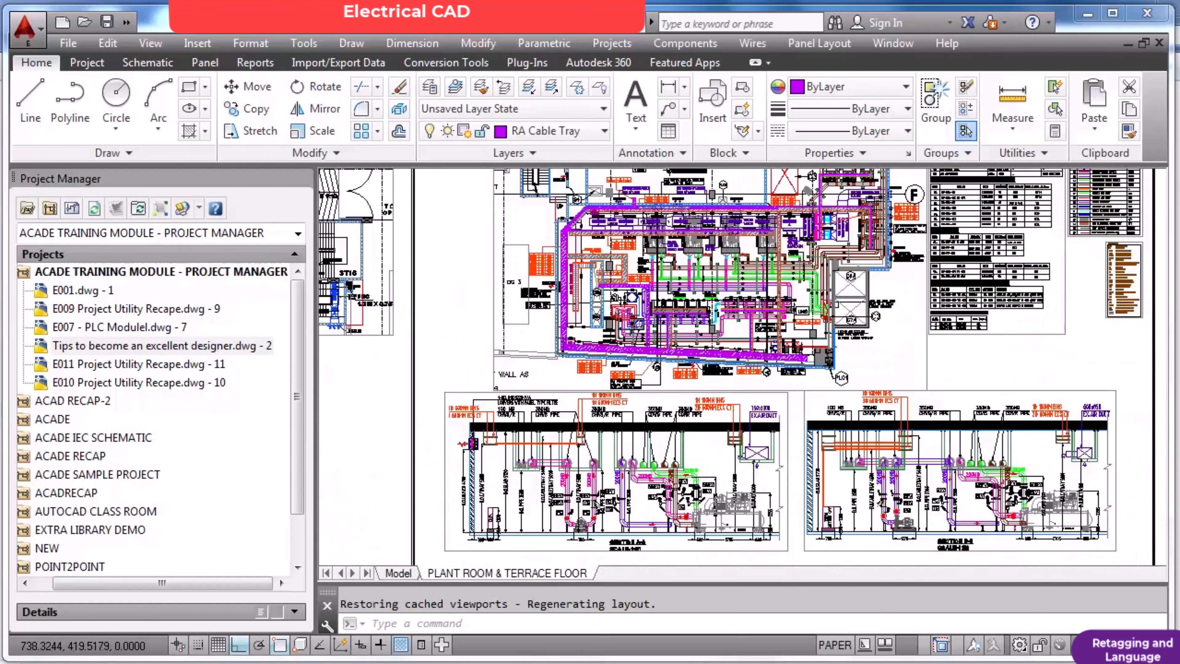
{"action": "scroll", "coordinate": [571, 327], "scroll_direction": "down", "scroll_amount": 2}
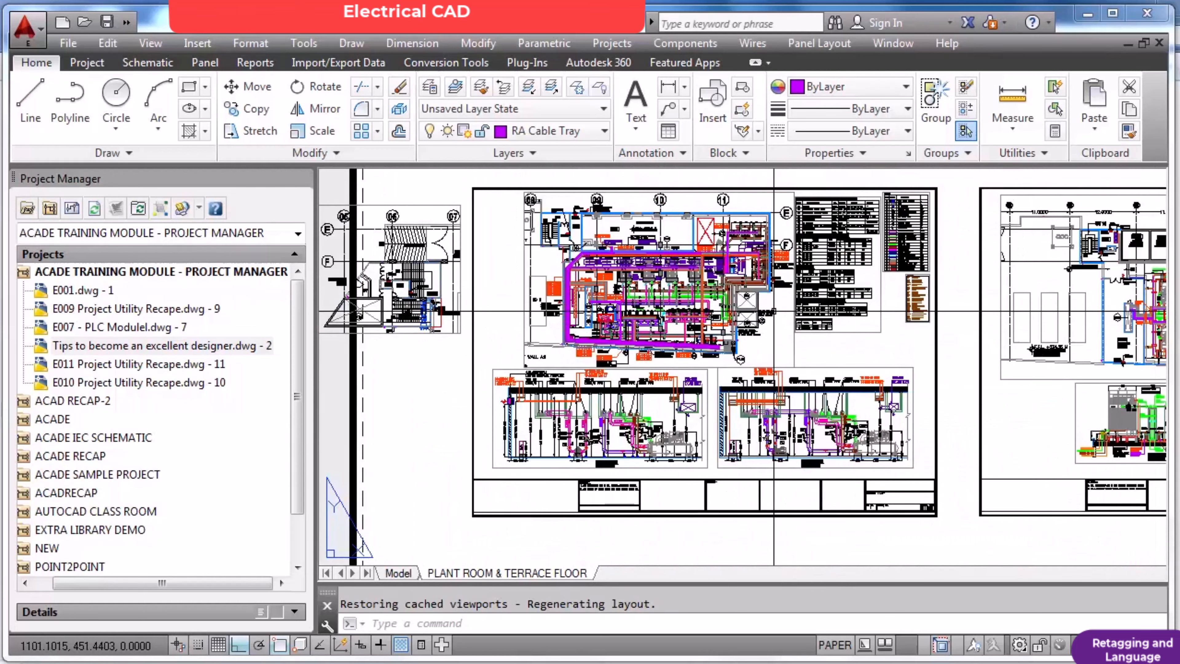
{"action": "scroll", "coordinate": [774, 310], "scroll_direction": "down", "scroll_amount": 2}
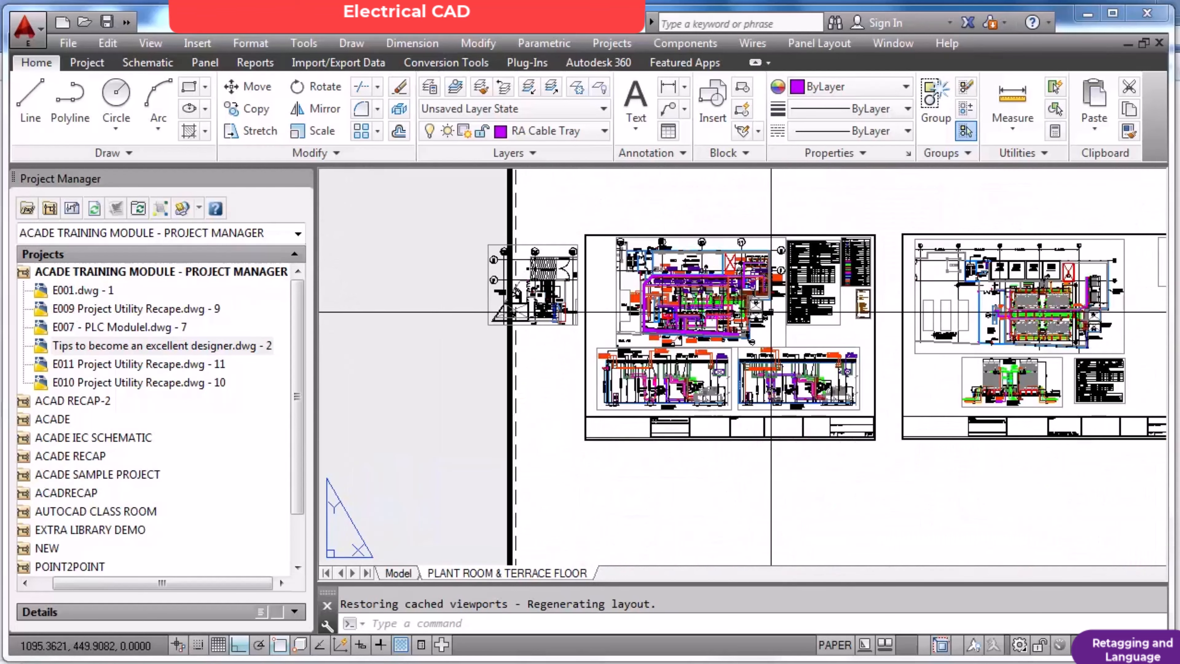
Return to model space and outline the plant room plan with a temporary selection window, then cancel it.
{"action": "left_click", "coordinate": [399, 573]}
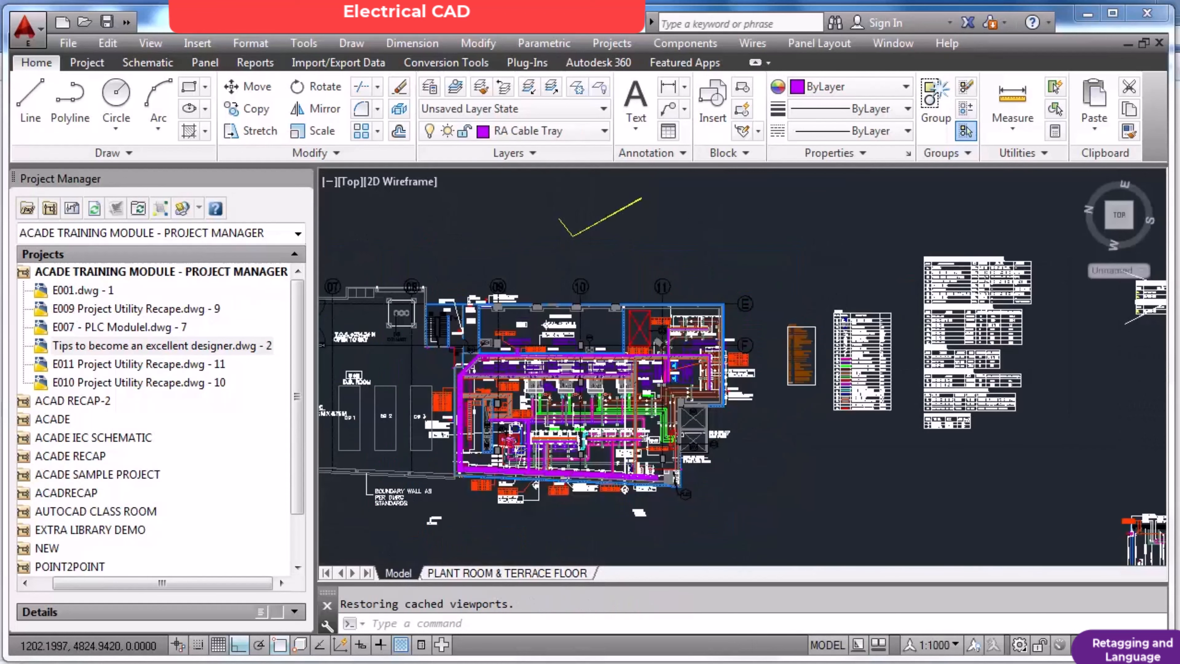
{"action": "scroll", "coordinate": [590, 413], "scroll_direction": "down", "scroll_amount": 3}
{"action": "left_click", "coordinate": [519, 345]}
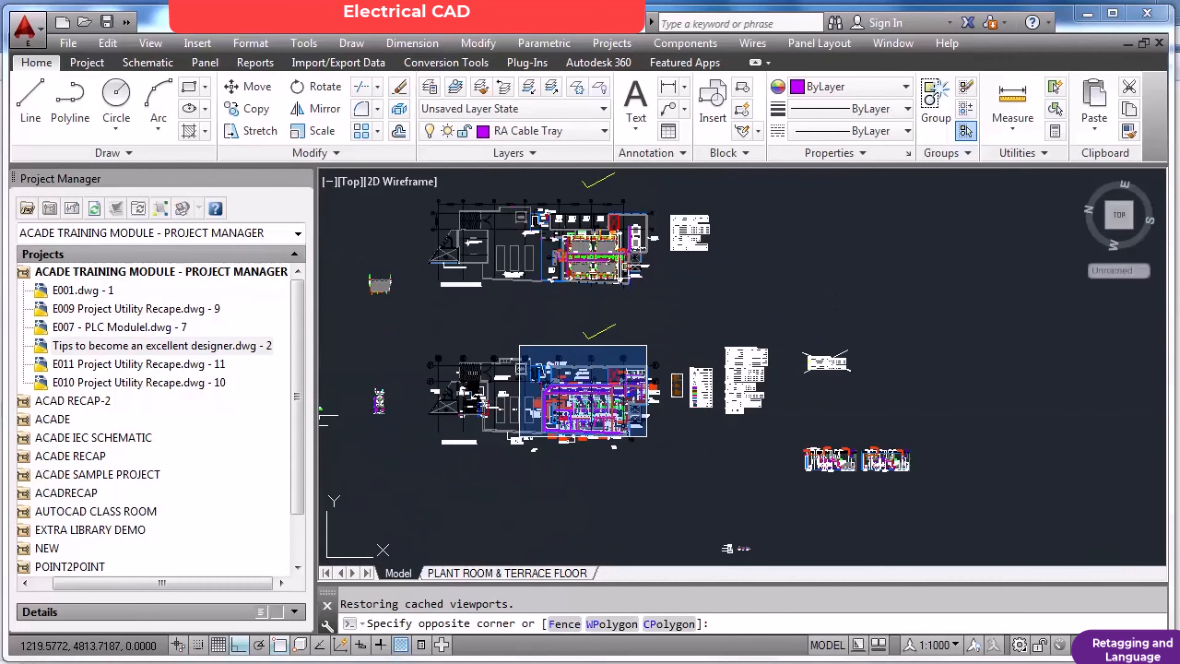
{"action": "key", "text": "Escape"}
Reopen the PLANT ROOM & TERRACE FLOOR layout and compare the plant room sheet with the terrace floor sheet.
{"action": "left_click", "coordinate": [485, 576]}
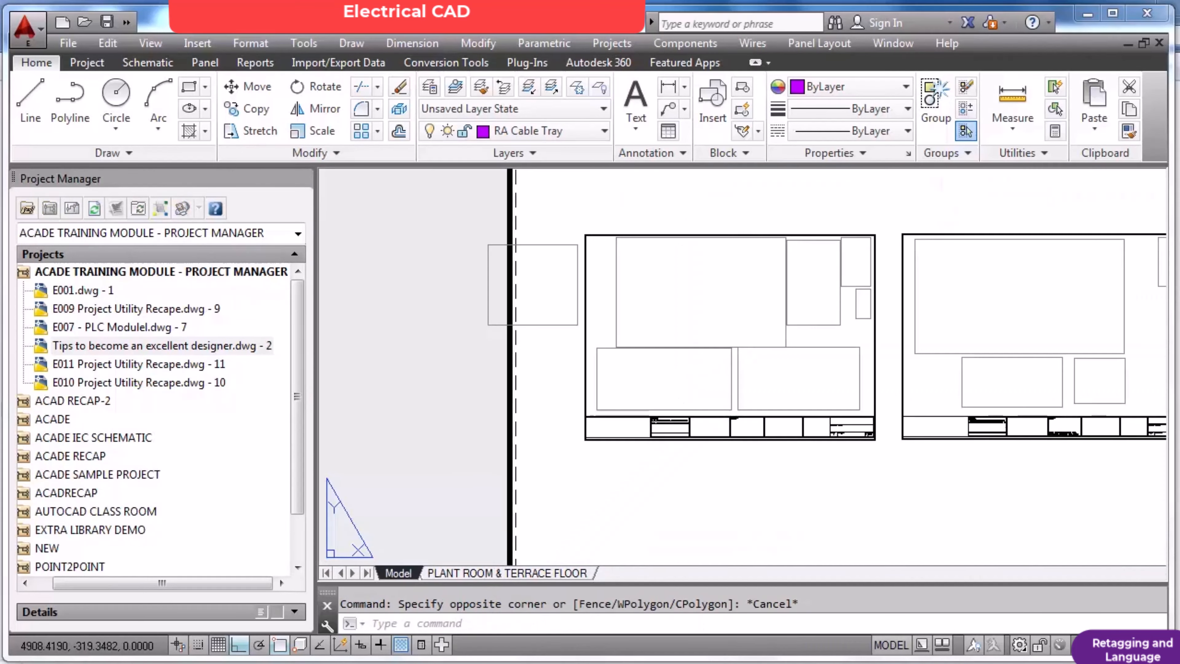
{"action": "scroll", "coordinate": [715, 322], "scroll_direction": "up", "scroll_amount": 3}
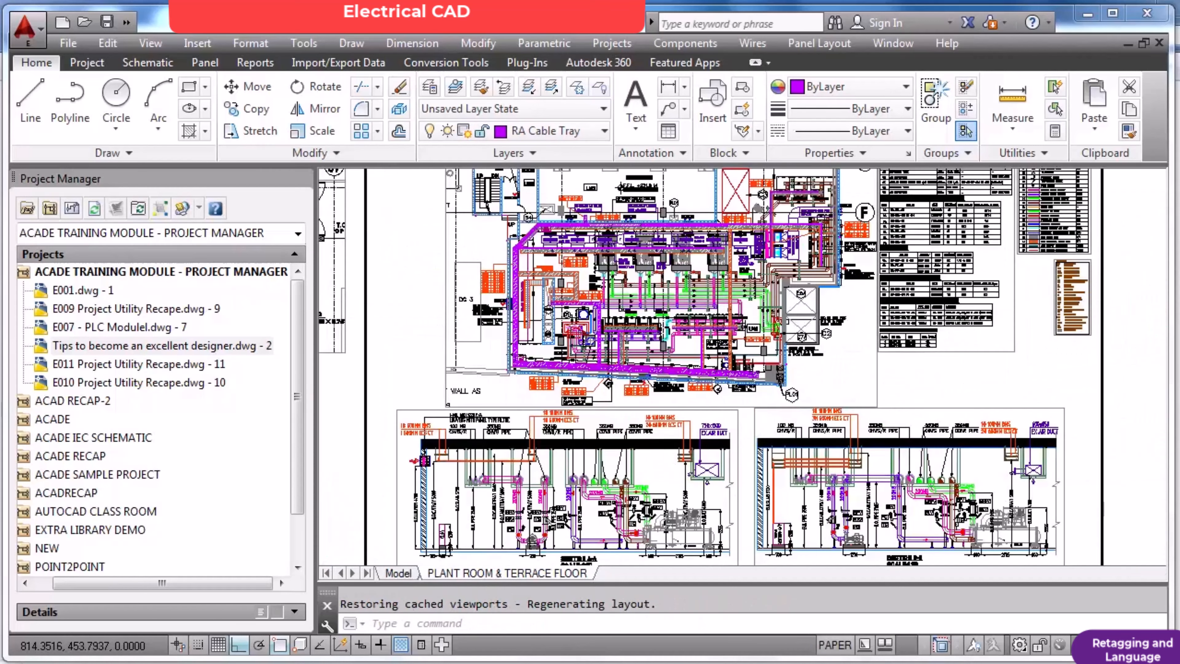
{"action": "scroll", "coordinate": [812, 330], "scroll_direction": "down", "scroll_amount": 3}
{"action": "scroll", "coordinate": [974, 303], "scroll_direction": "up", "scroll_amount": 4}
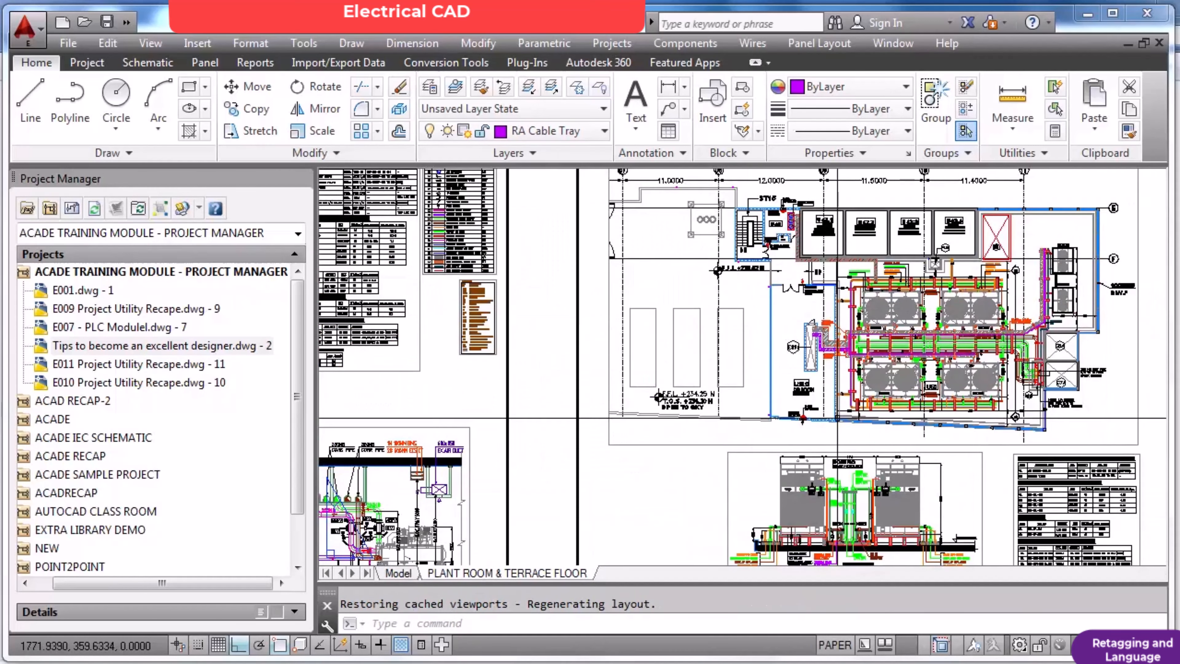
Switch back to model space and inspect the terrace floor plan up close and alongside the plant room plan.
{"action": "left_click", "coordinate": [402, 575]}
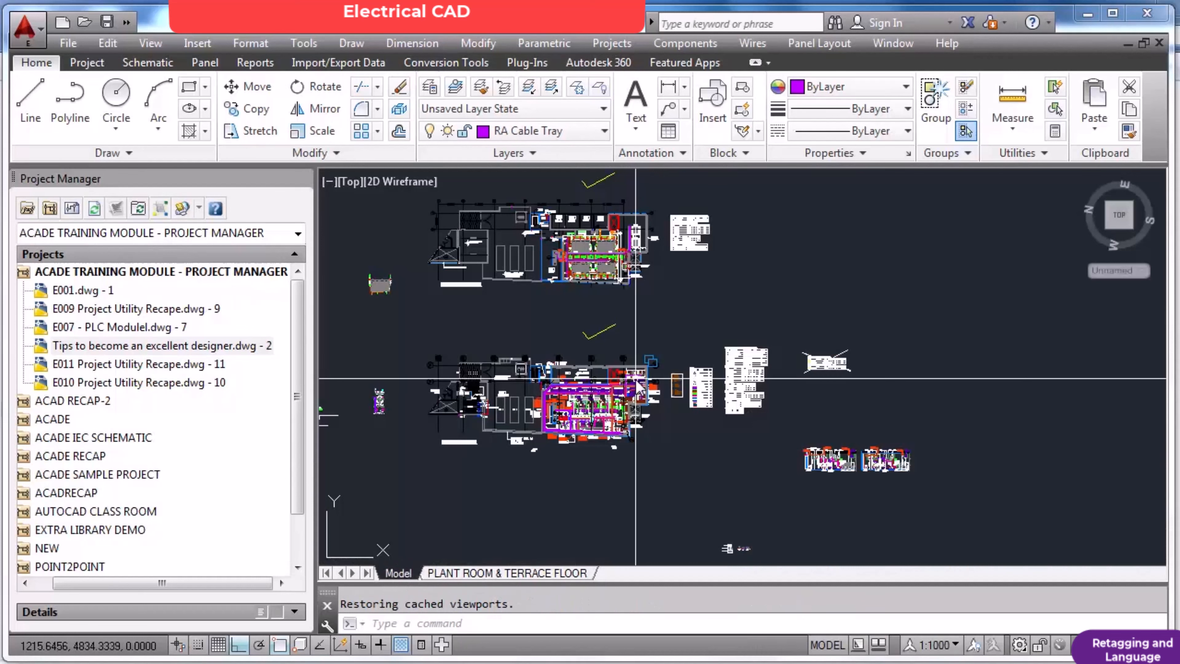
{"action": "scroll", "coordinate": [582, 240], "scroll_direction": "up", "scroll_amount": 4}
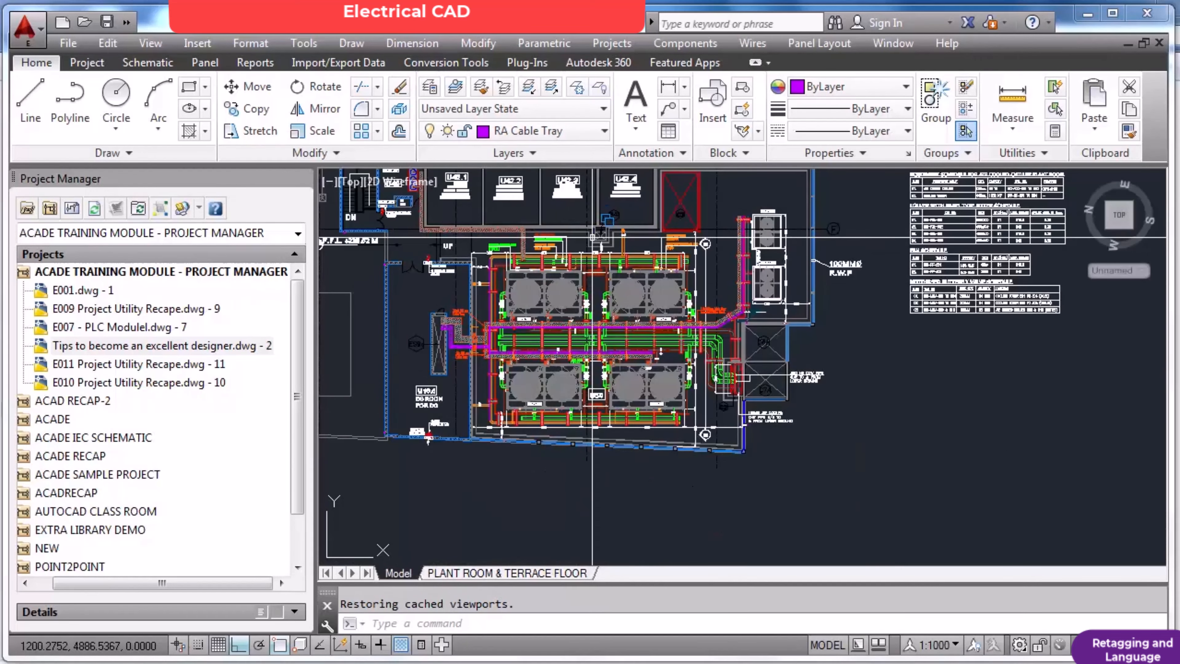
{"action": "scroll", "coordinate": [588, 247], "scroll_direction": "down", "scroll_amount": 4}
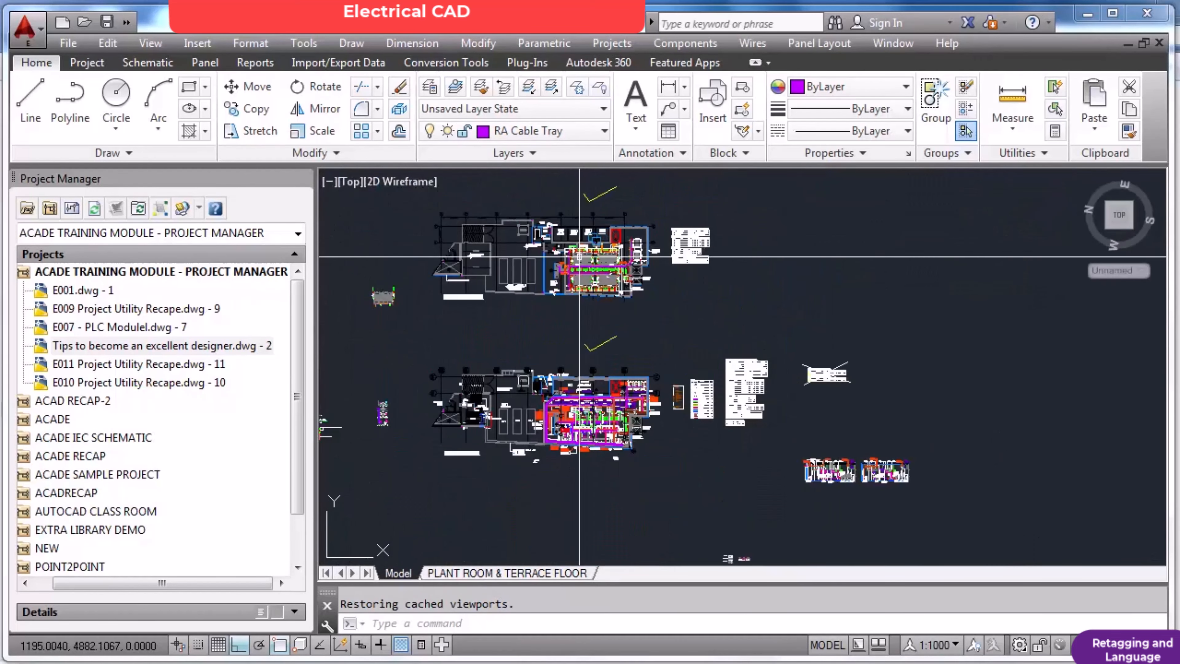
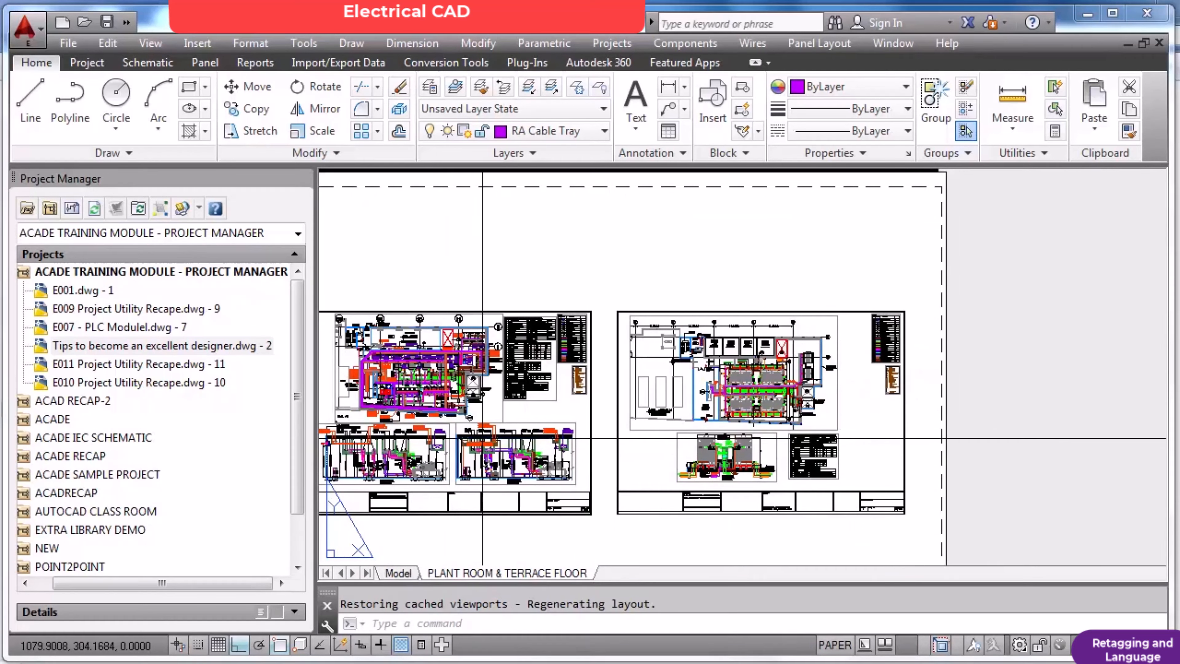
Examine the plant room sheet in the layout, both up close and beside the terrace floor sheet.
{"action": "scroll", "coordinate": [479, 437], "scroll_direction": "down", "scroll_amount": 4}
{"action": "scroll", "coordinate": [390, 433], "scroll_direction": "up", "scroll_amount": 6}
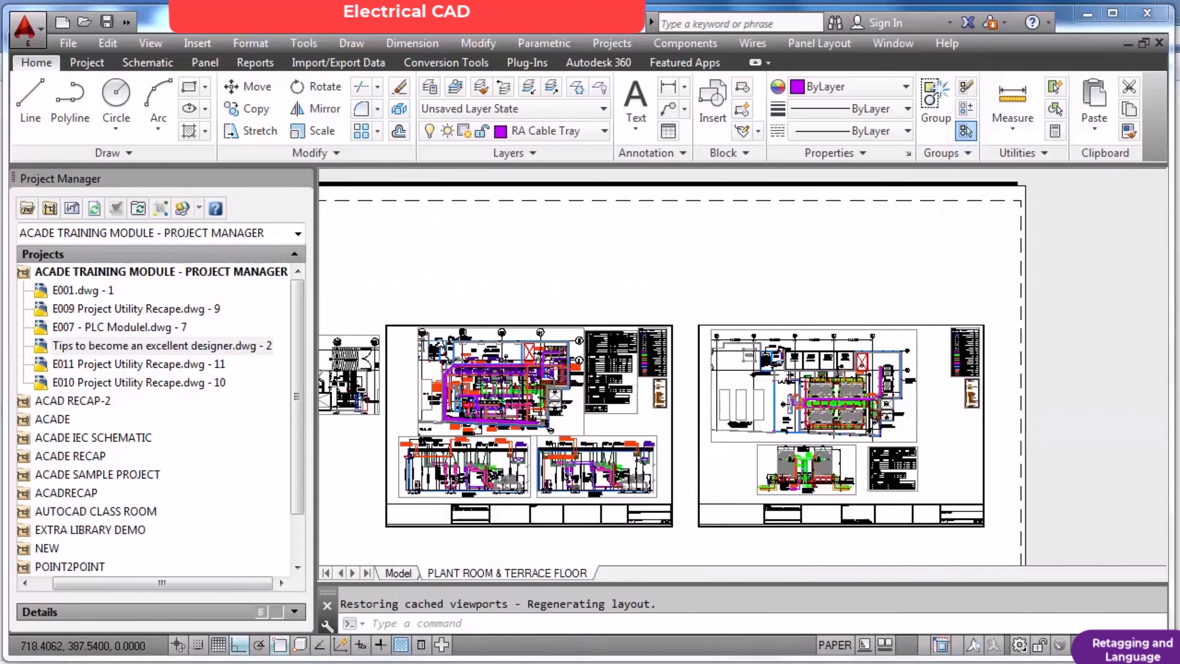
{"action": "right_click", "coordinate": [440, 423]}
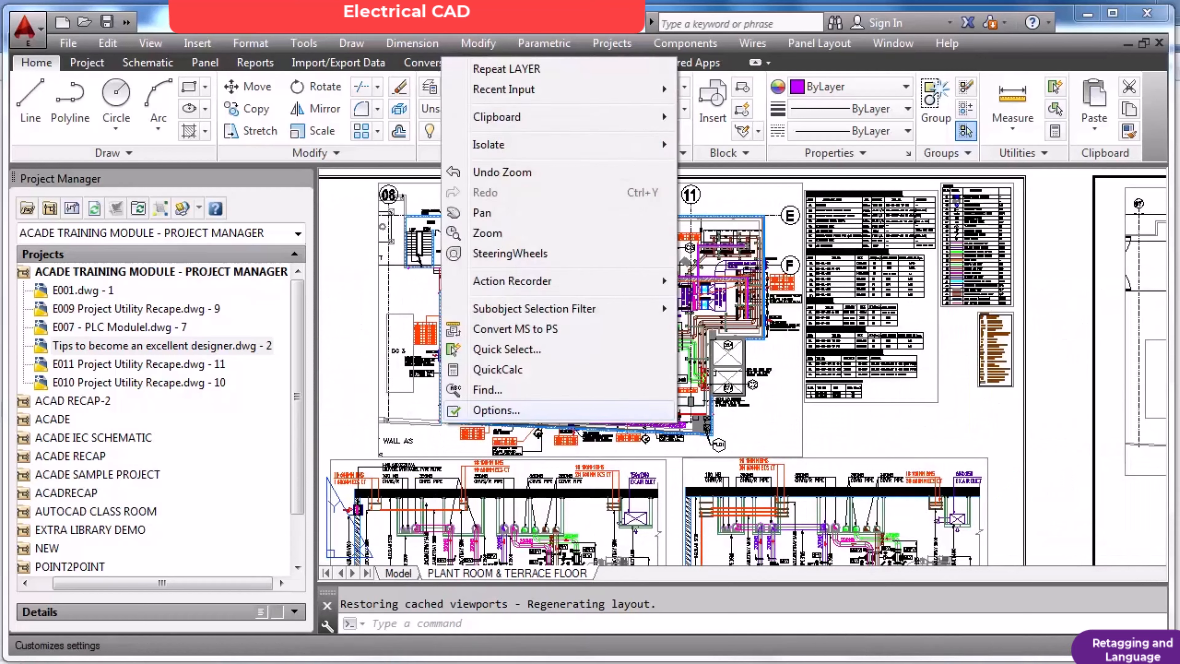
{"action": "left_click", "coordinate": [409, 421]}
{"action": "scroll", "coordinate": [395, 396], "scroll_direction": "down", "scroll_amount": 4}
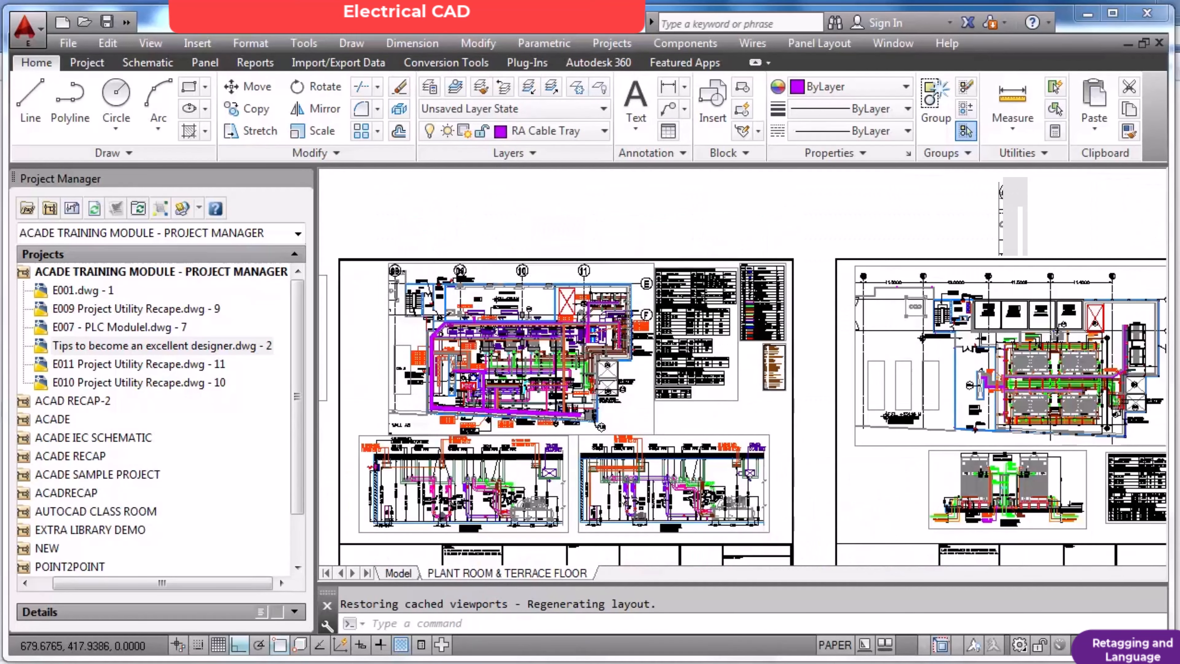
{"action": "left_click", "coordinate": [380, 387]}
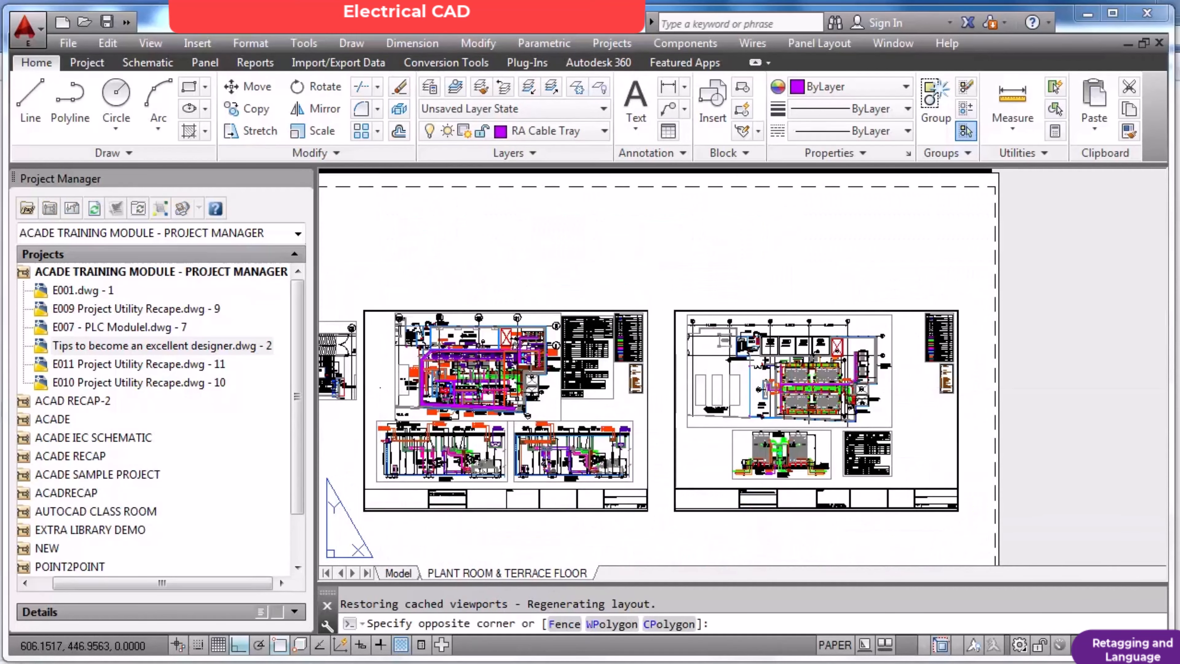
{"action": "key", "text": "Escape"}
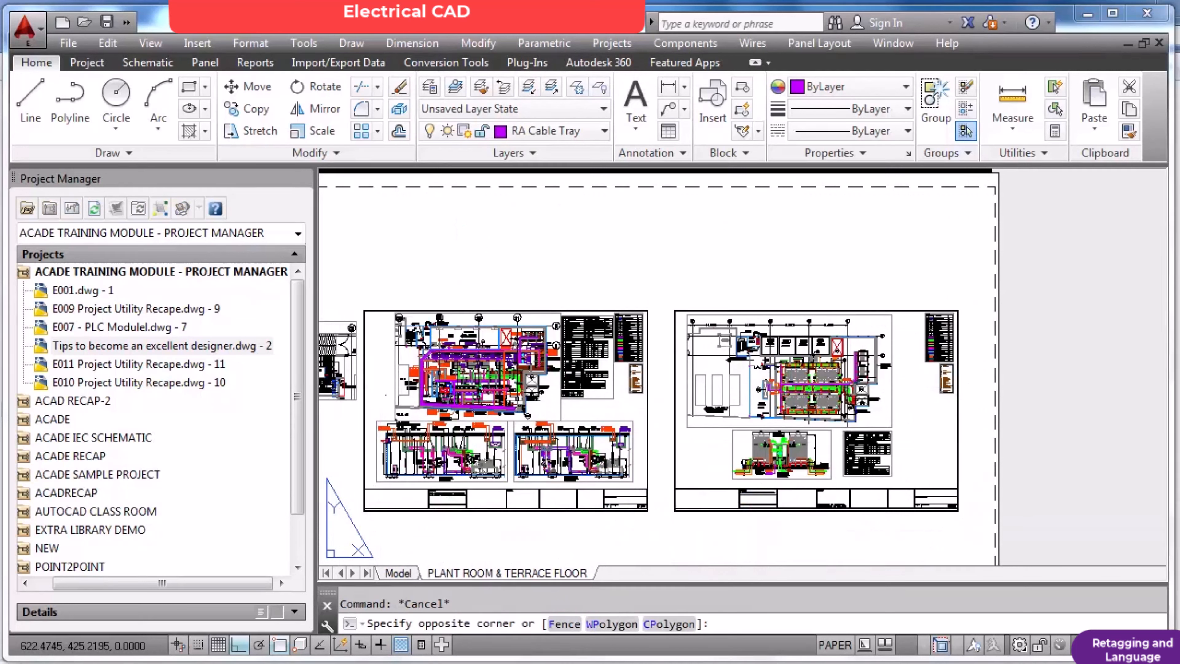
{"action": "key", "text": "Escape"}
{"action": "left_click", "coordinate": [386, 396]}
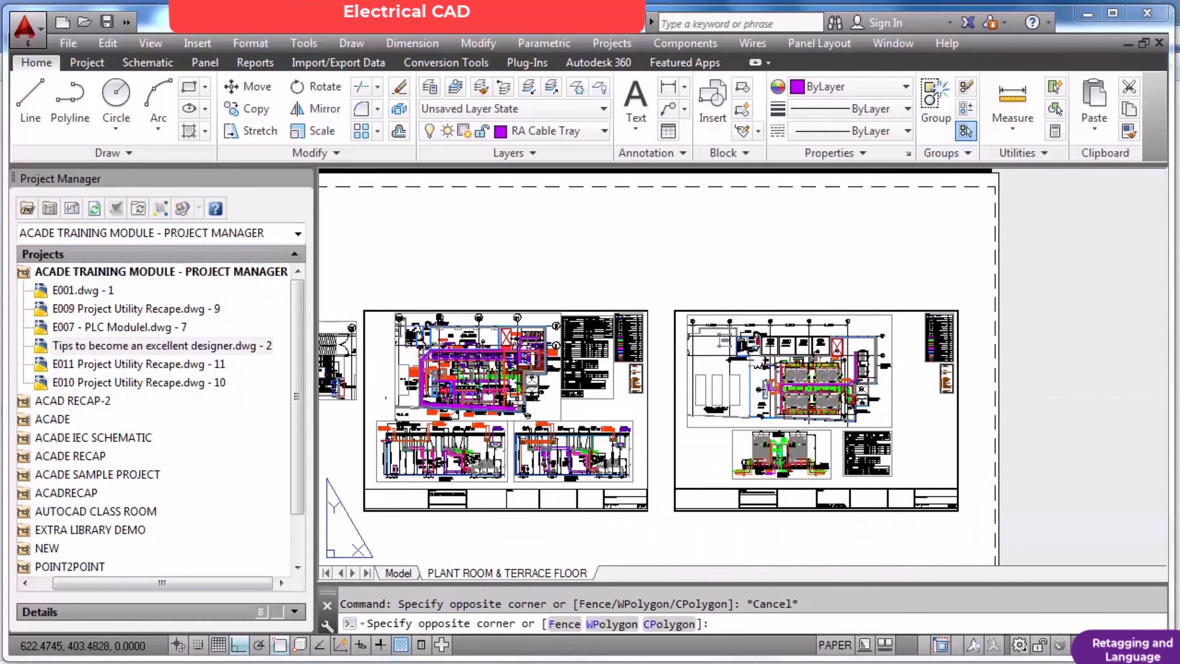
{"action": "key", "text": "Escape"}
{"action": "left_click", "coordinate": [390, 413]}
{"action": "key", "text": "Escape"}
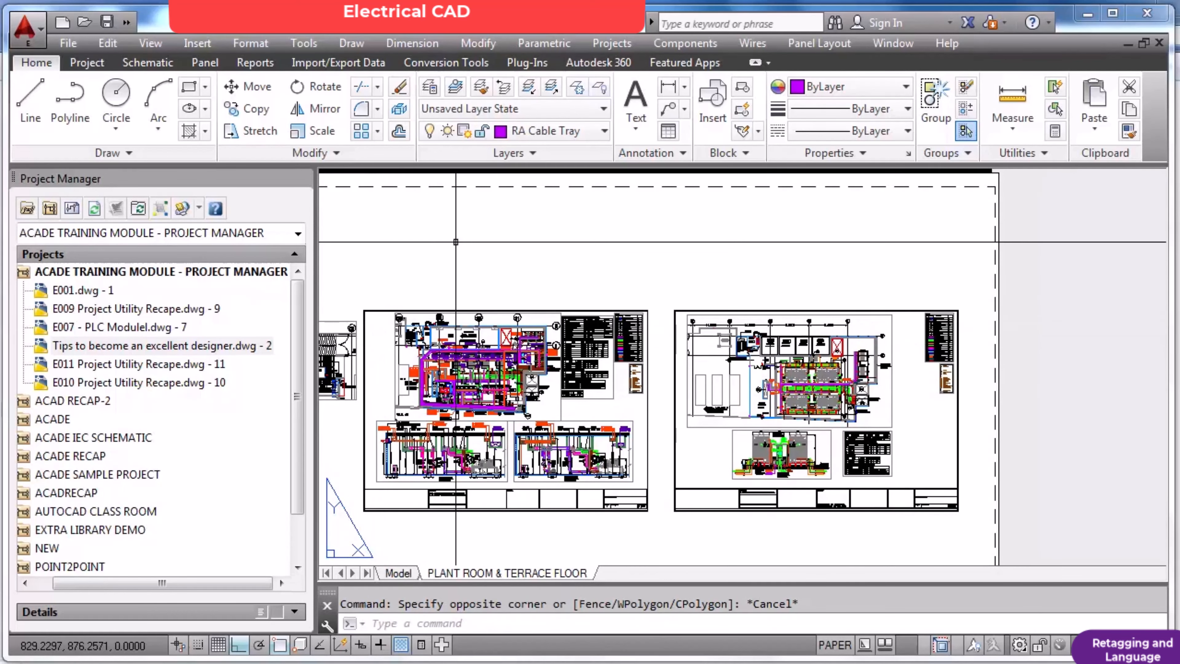
Browse the drawing's layer list around the DefPoints layer and close it without changing anything.
{"action": "left_click", "coordinate": [604, 130]}
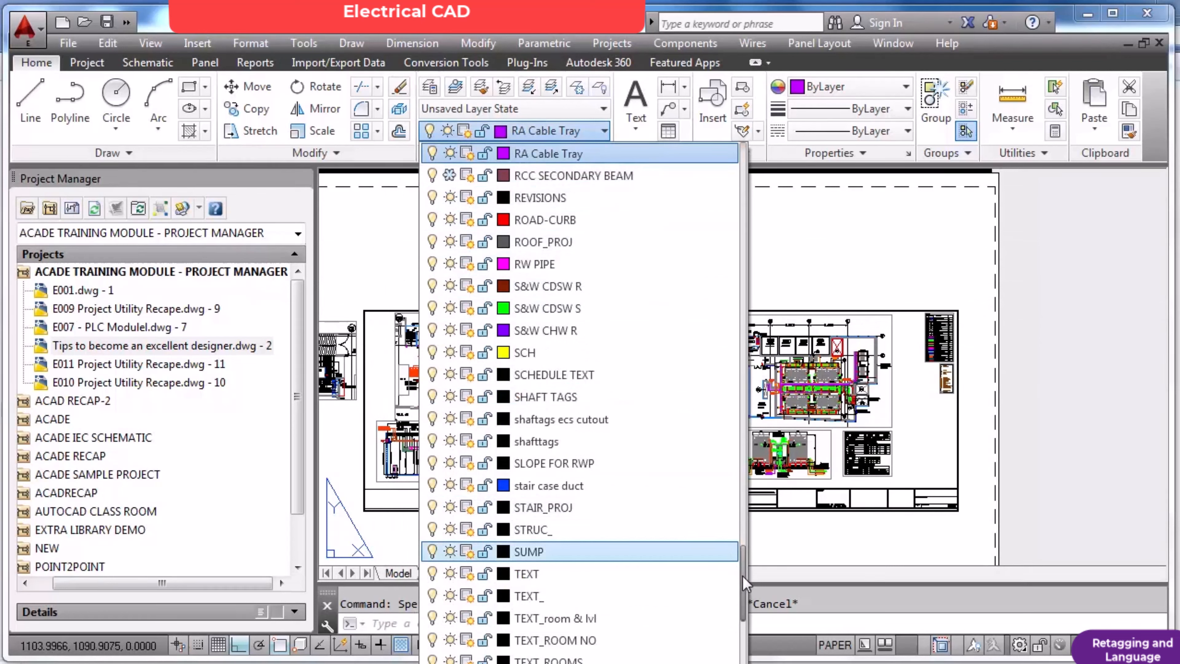
{"action": "left_click_drag", "start_coordinate": [745, 601], "coordinate": [735, 313]}
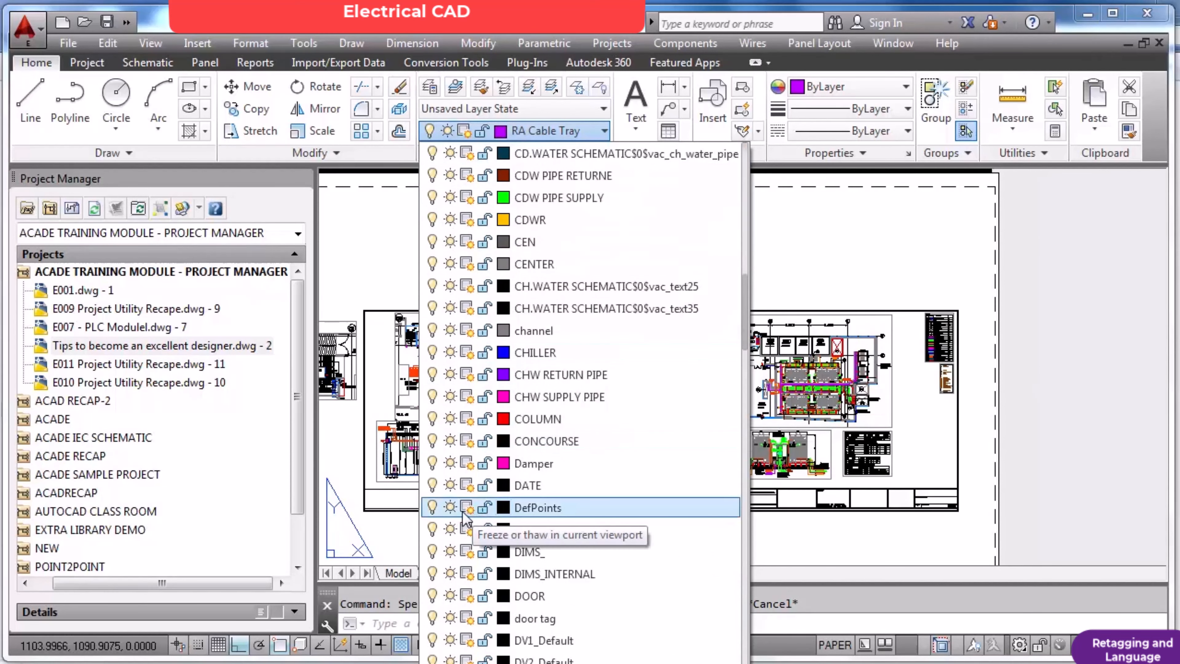
{"action": "key", "text": "Escape"}
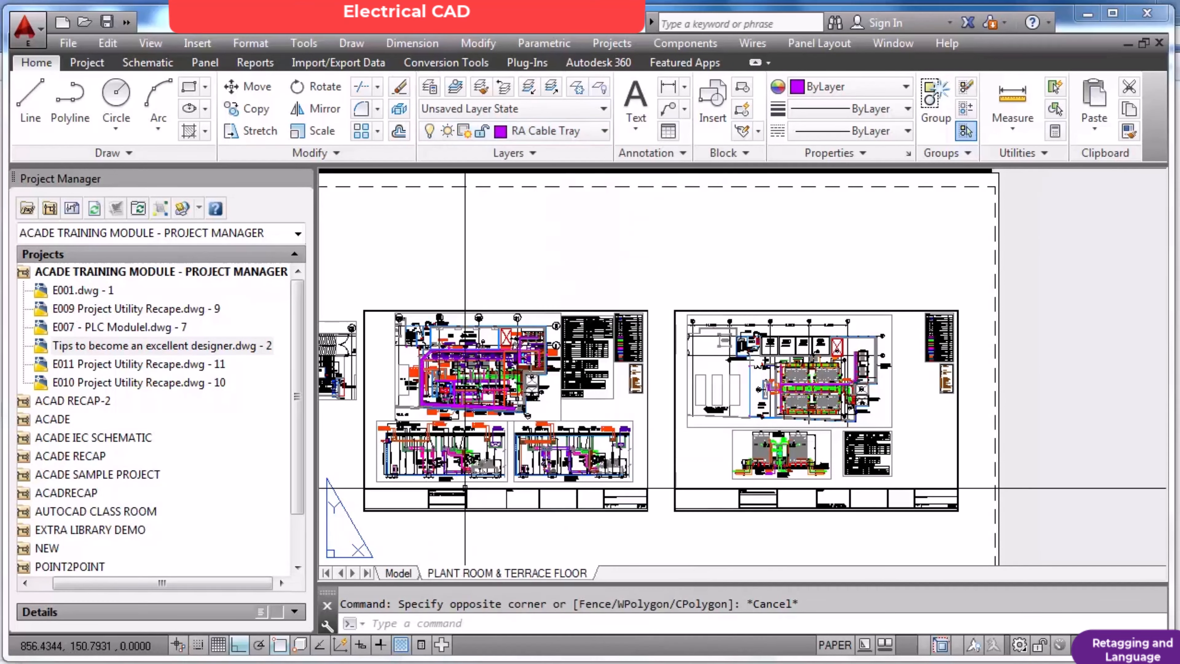
Select the plant room sheet's border to check its layer, and deselect it.
{"action": "key", "text": "Escape"}
{"action": "left_click", "coordinate": [365, 351]}
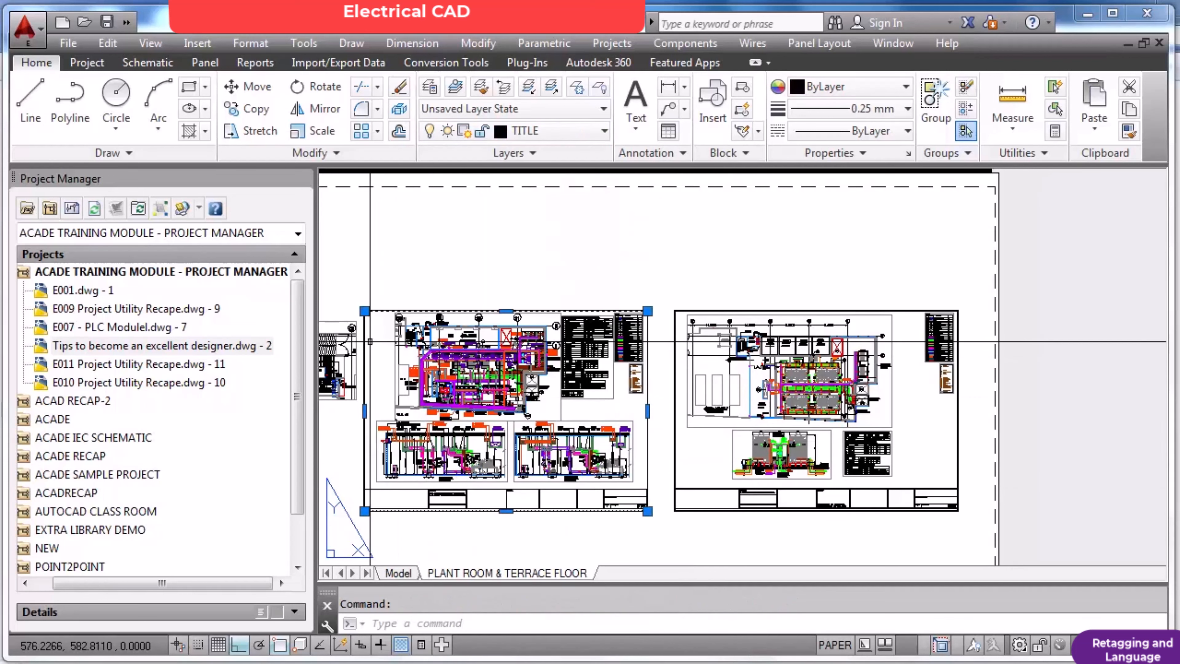
{"action": "key", "text": "Escape"}
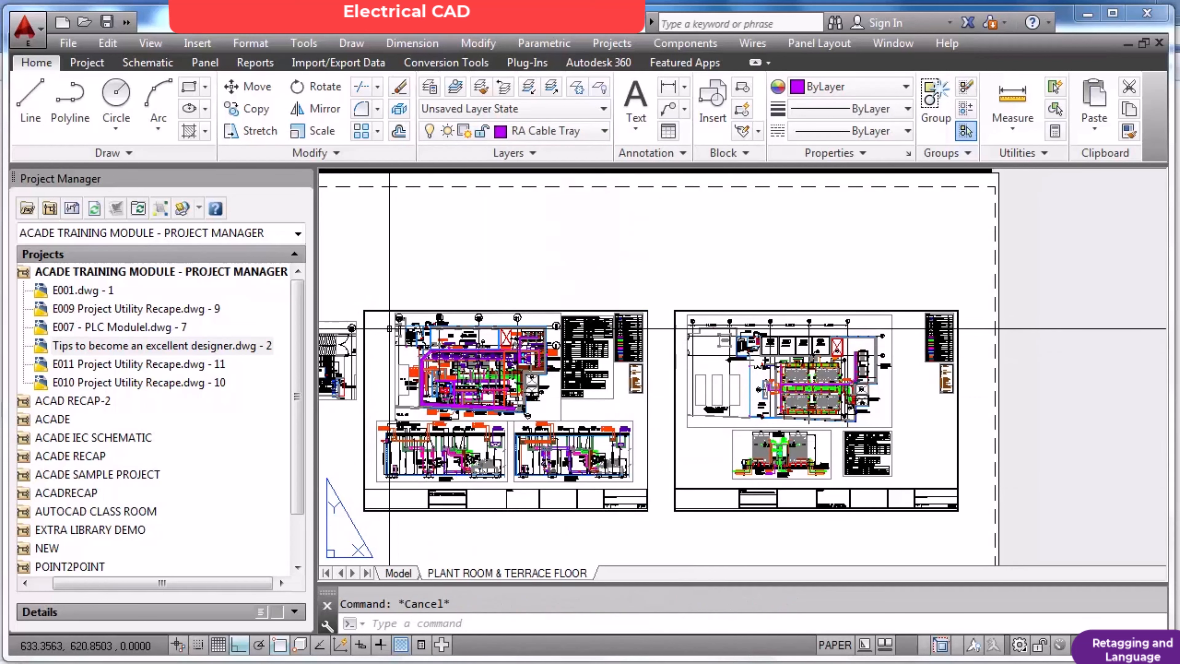
Make VIEWPORT the current layer.
{"action": "left_click", "coordinate": [603, 132]}
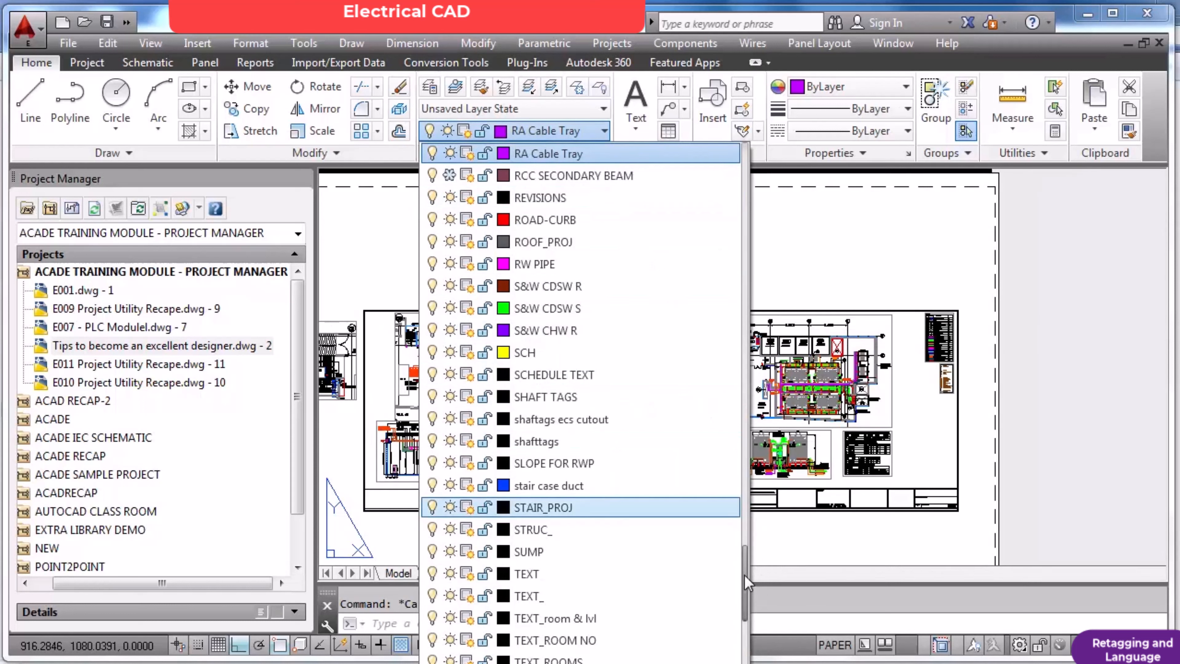
{"action": "left_click_drag", "start_coordinate": [744, 575], "coordinate": [743, 645]}
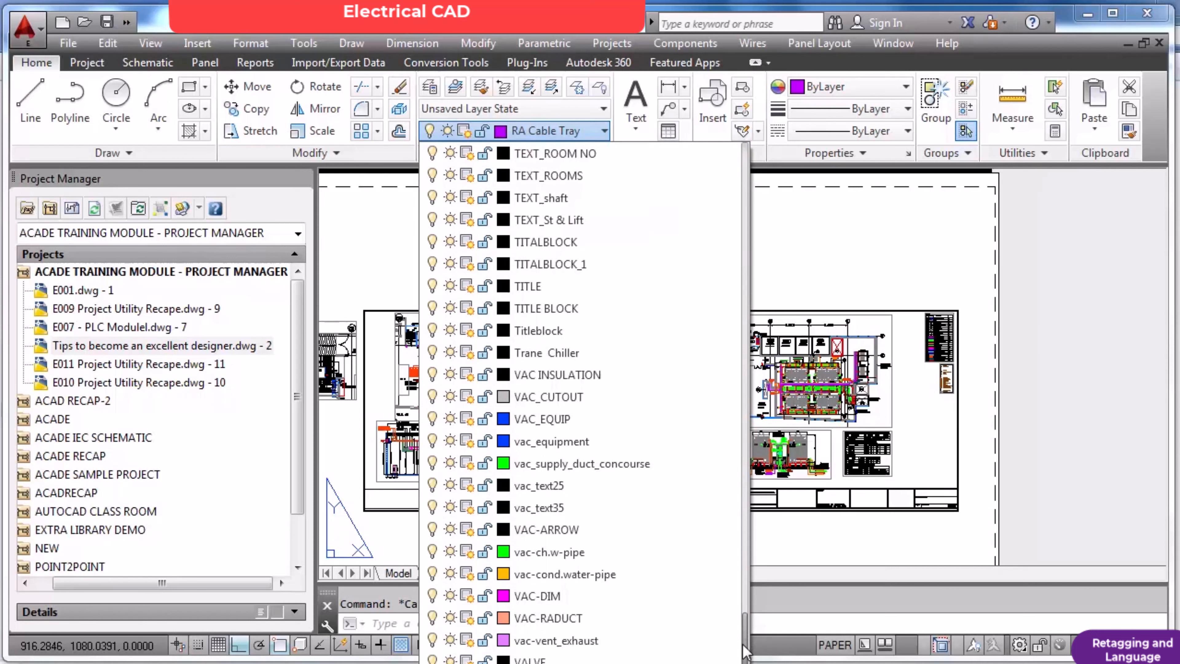
{"action": "left_click_drag", "start_coordinate": [744, 652], "coordinate": [744, 658]}
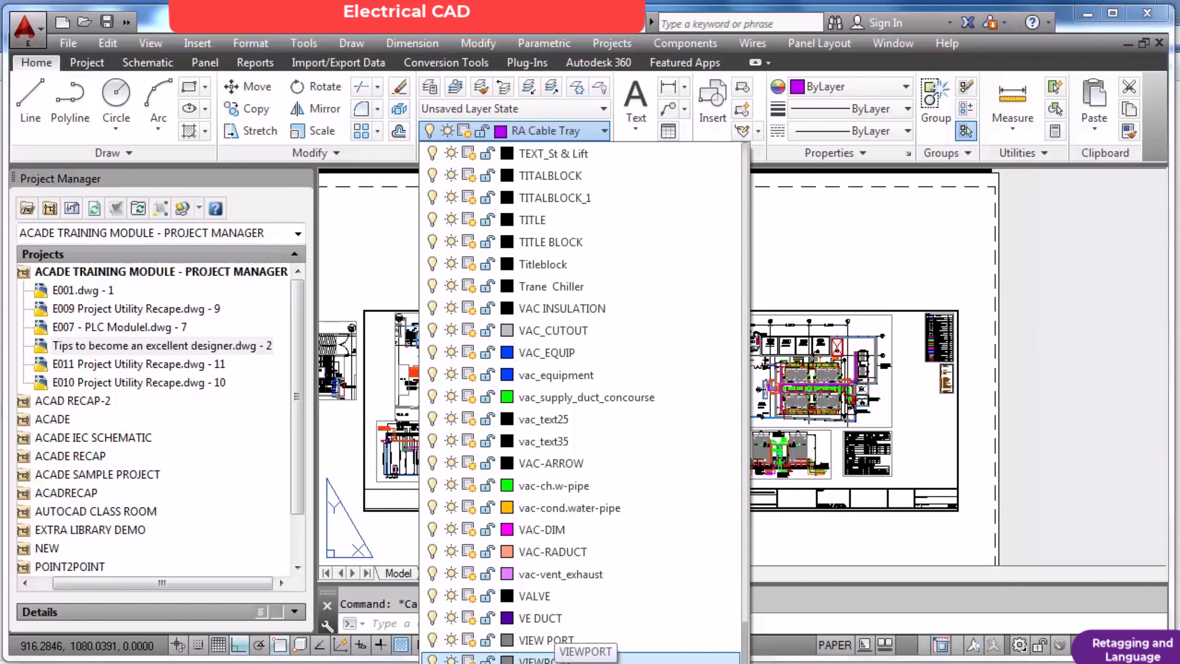
{"action": "left_click", "coordinate": [553, 658]}
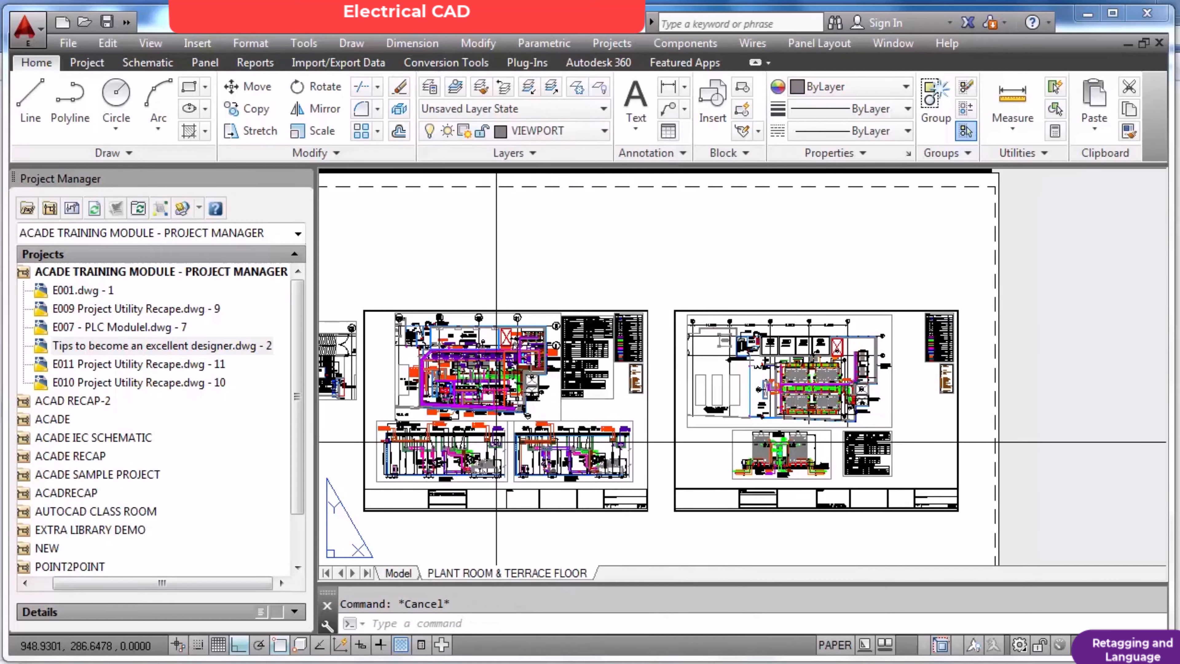
{"action": "scroll", "coordinate": [370, 346], "scroll_direction": "up", "scroll_amount": 2}
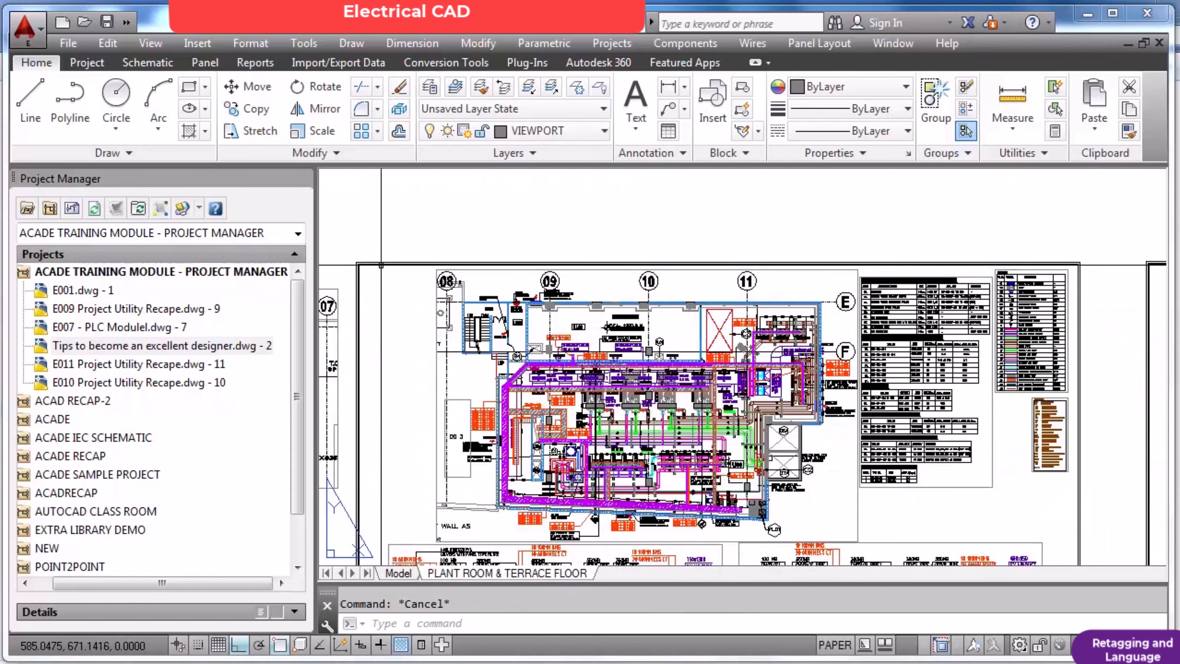
{"action": "double_click", "coordinate": [381, 264]}
{"action": "right_click", "coordinate": [385, 267]}
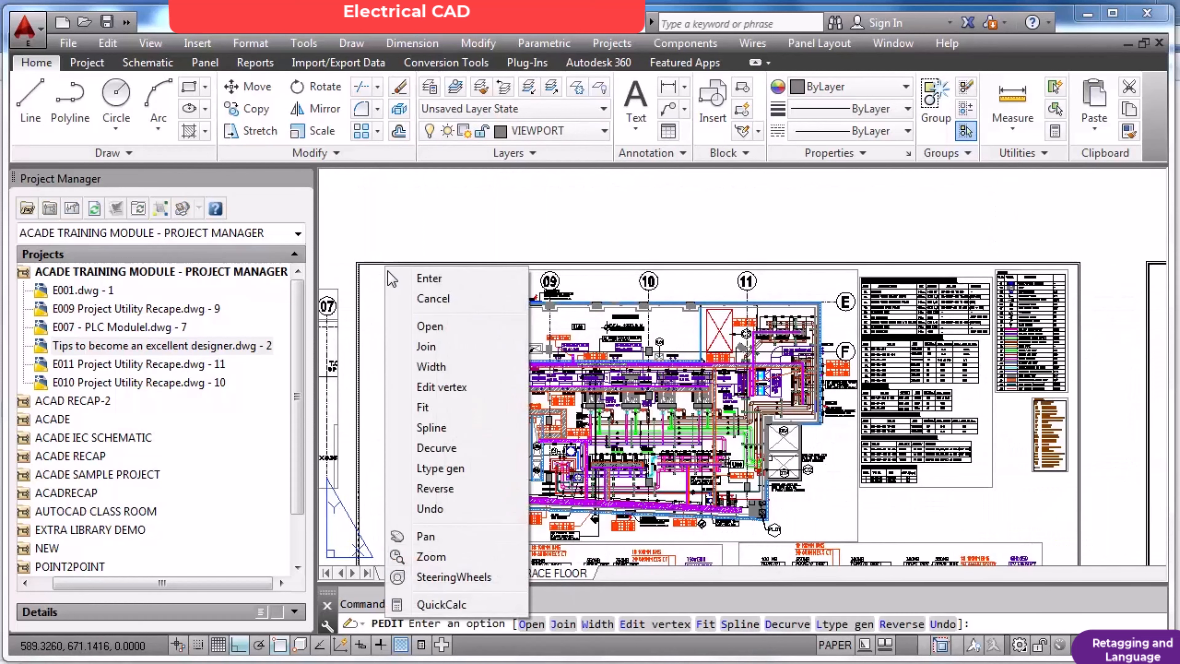
{"action": "left_click", "coordinate": [405, 298]}
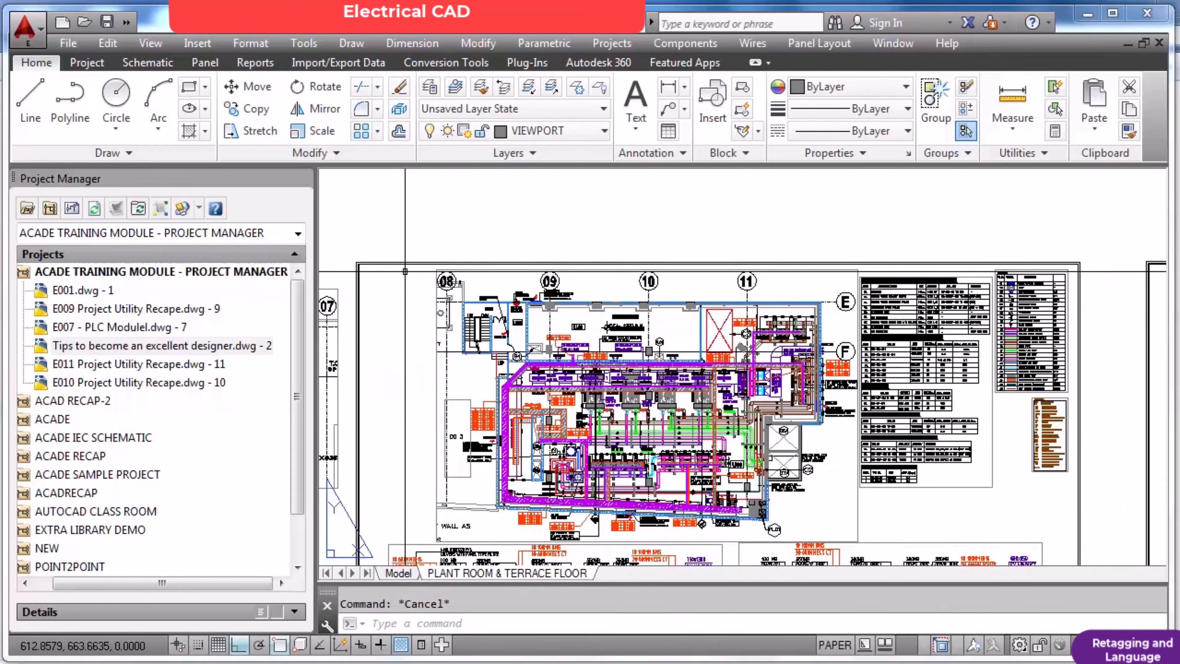
{"action": "double_click", "coordinate": [414, 266]}
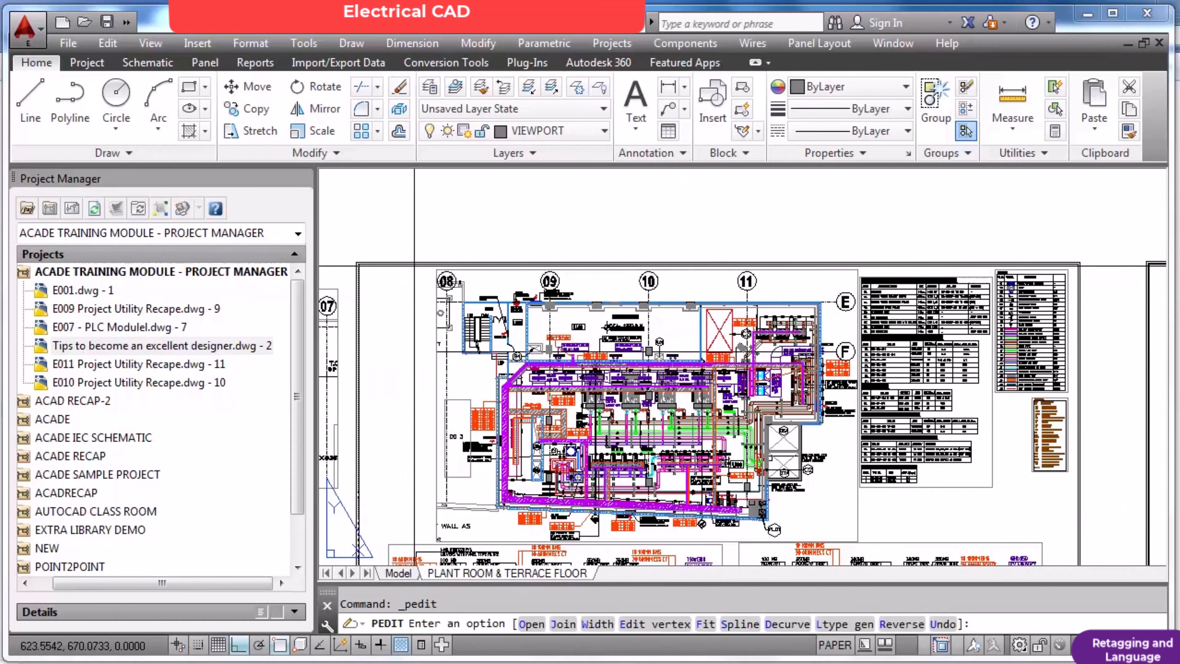
{"action": "key", "text": "Escape"}
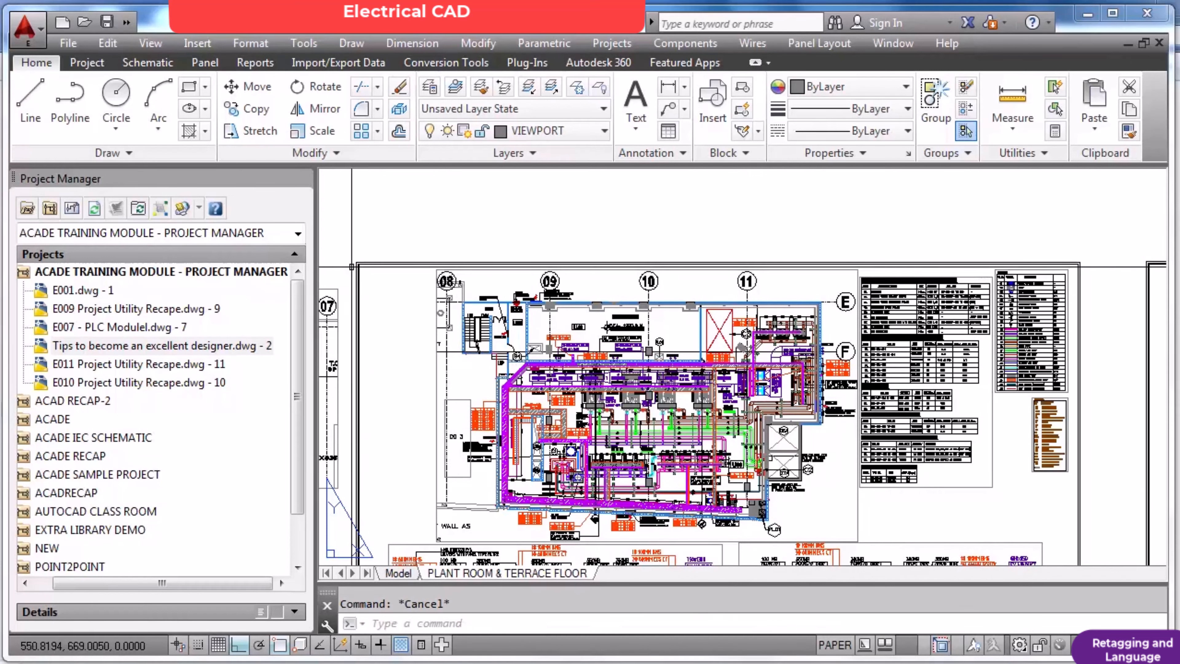
{"action": "scroll", "coordinate": [370, 263], "scroll_direction": "up", "scroll_amount": 5}
{"action": "double_click", "coordinate": [370, 264]}
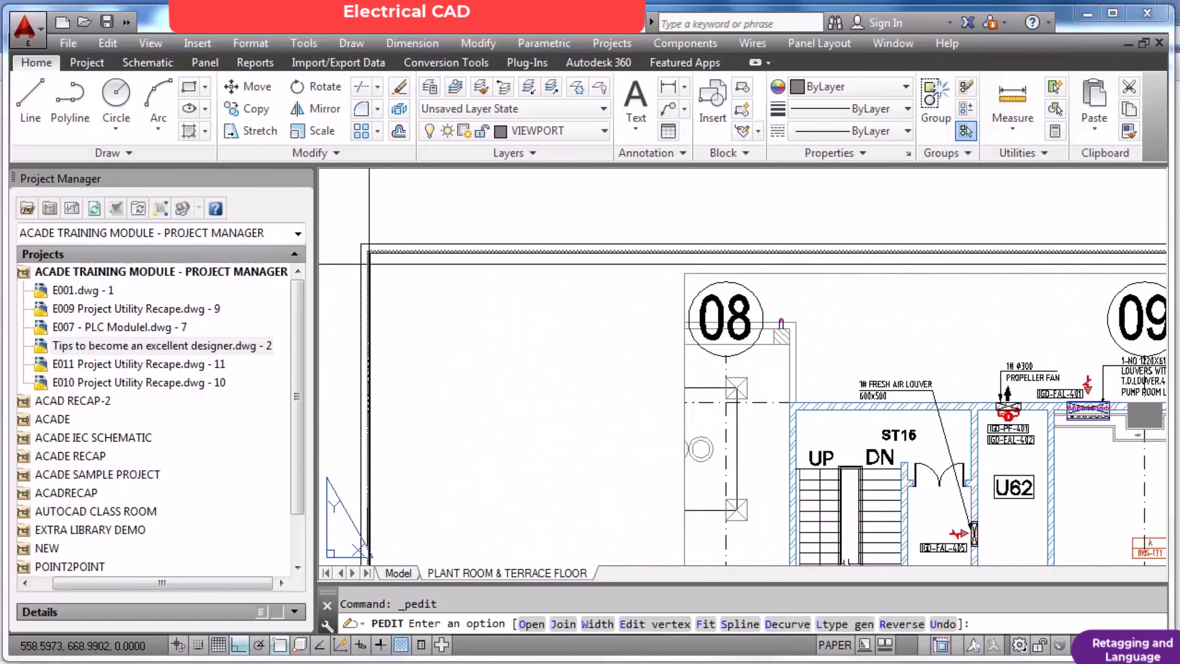
{"action": "right_click", "coordinate": [369, 264]}
{"action": "left_click", "coordinate": [409, 280]}
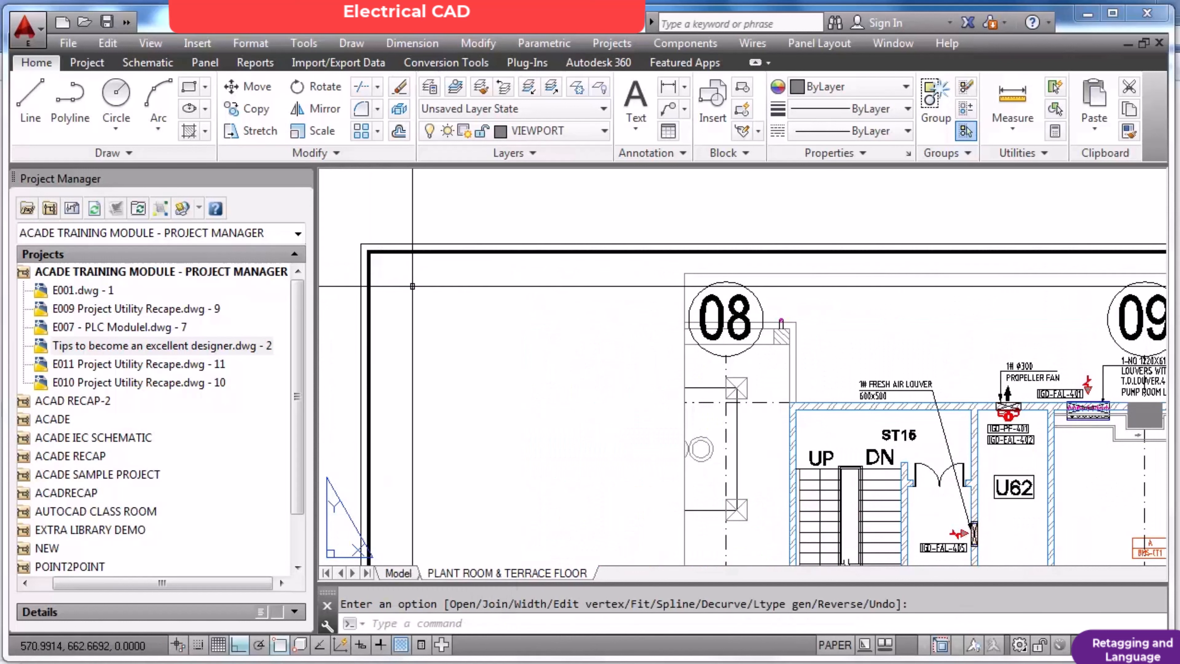
Activate the plant room plan's viewport and return to paper space, twice, inspecting the plan inside its viewport.
{"action": "double_click", "coordinate": [413, 286]}
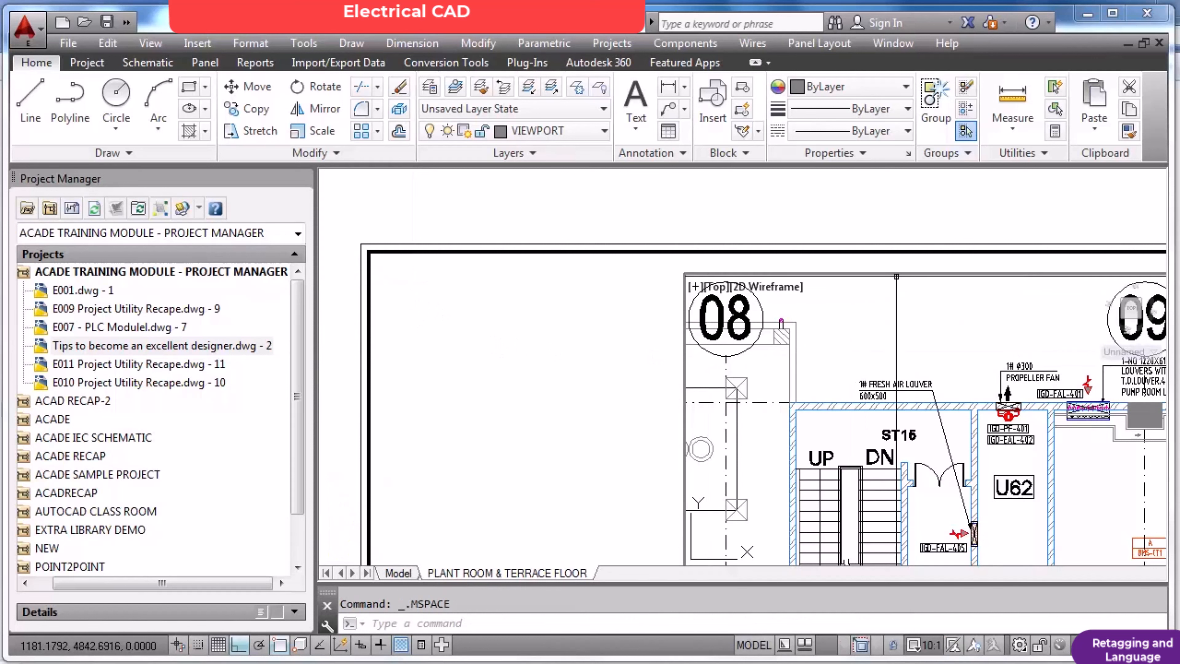
{"action": "double_click", "coordinate": [864, 264]}
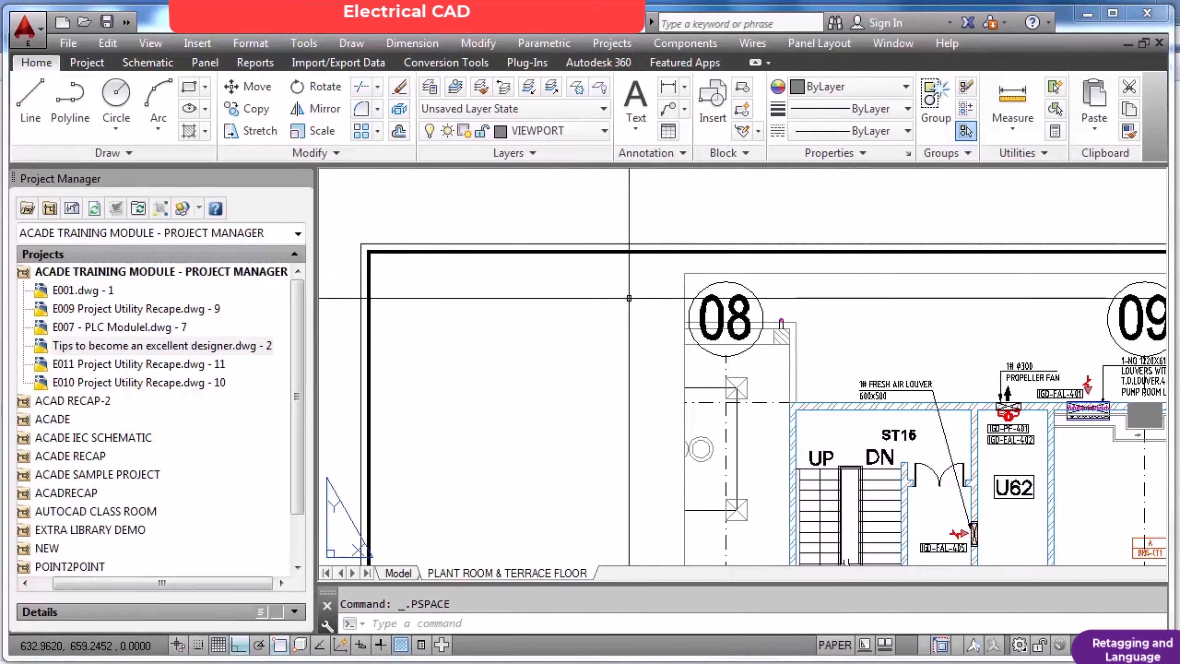
{"action": "scroll", "coordinate": [629, 298], "scroll_direction": "down", "scroll_amount": 3}
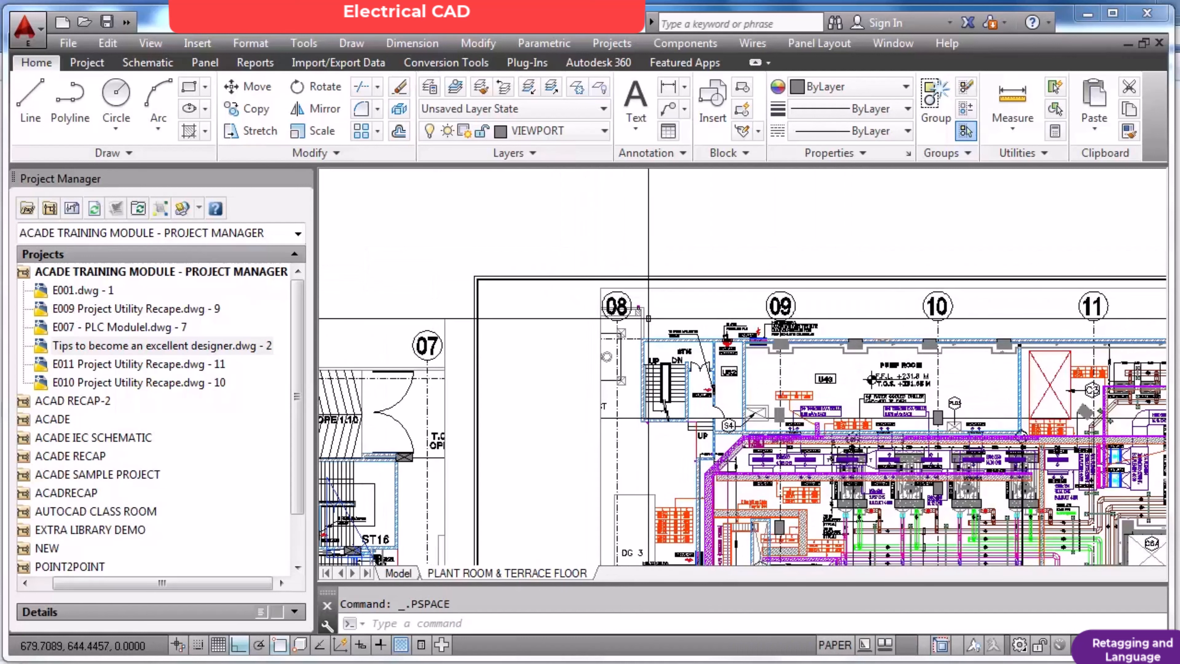
{"action": "scroll", "coordinate": [648, 318], "scroll_direction": "up", "scroll_amount": 4}
{"action": "double_click", "coordinate": [679, 309]}
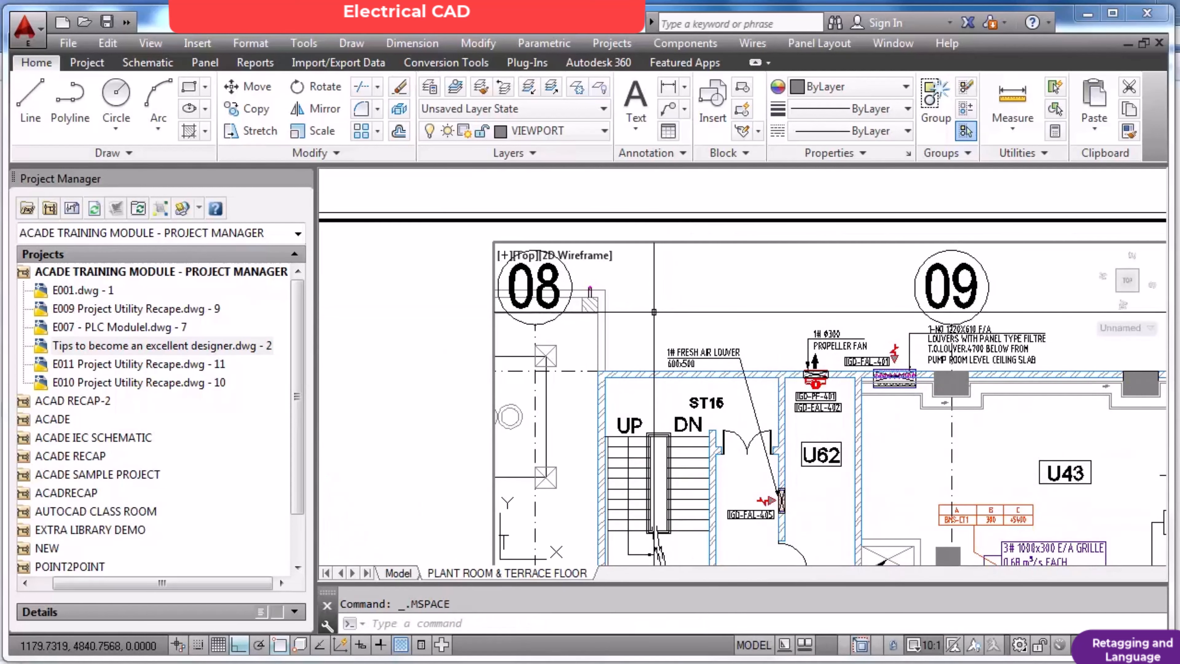
{"action": "scroll", "coordinate": [654, 312], "scroll_direction": "down", "scroll_amount": 2}
{"action": "scroll", "coordinate": [654, 312], "scroll_direction": "down", "scroll_amount": 2}
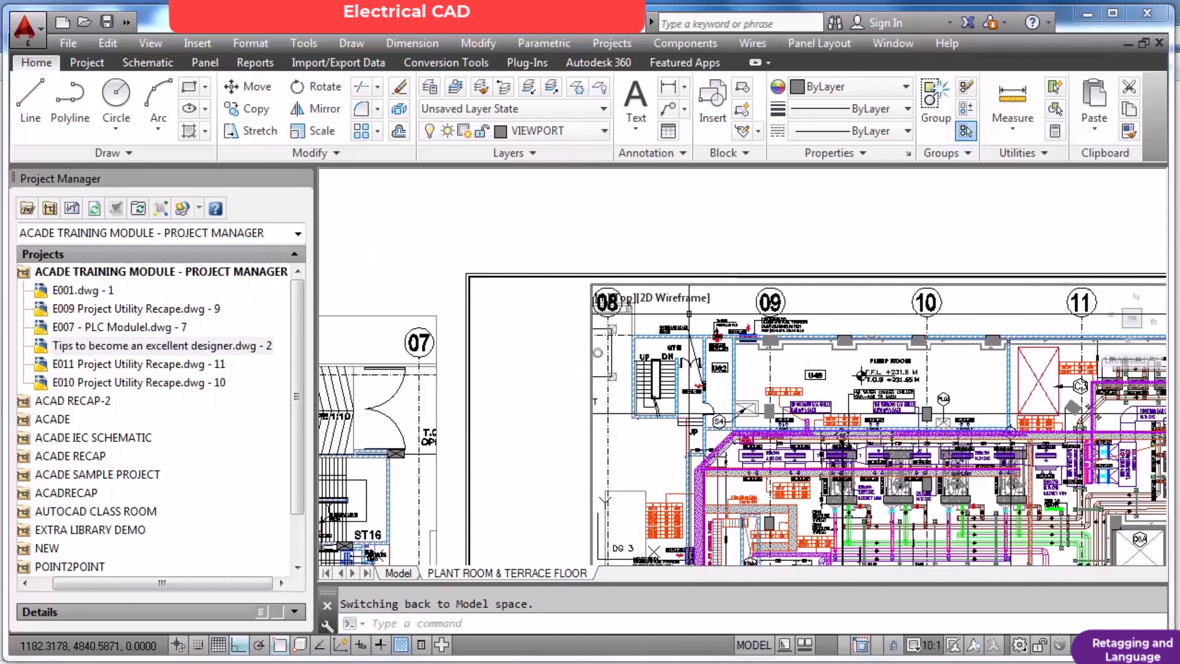
{"action": "scroll", "coordinate": [724, 329], "scroll_direction": "down", "scroll_amount": 2}
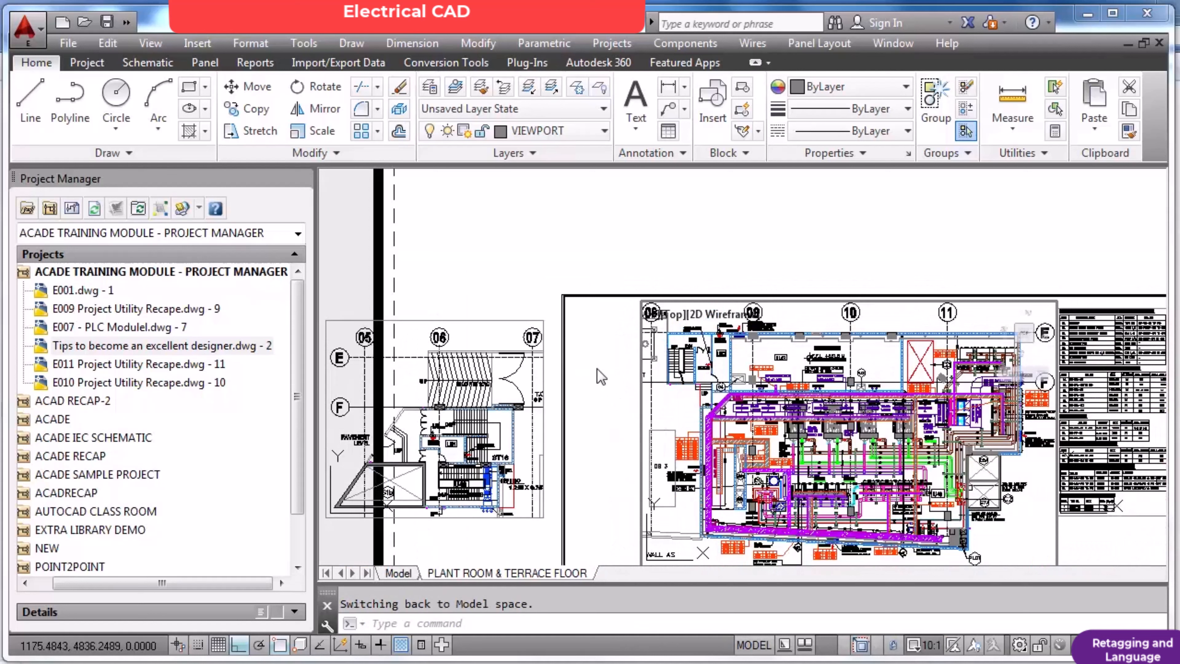
{"action": "double_click", "coordinate": [609, 377]}
Zoom the layout to its extents.
{"action": "type", "text": "z"}
{"action": "key", "text": "Return"}
{"action": "type", "text": "e"}
{"action": "key", "text": "Return"}
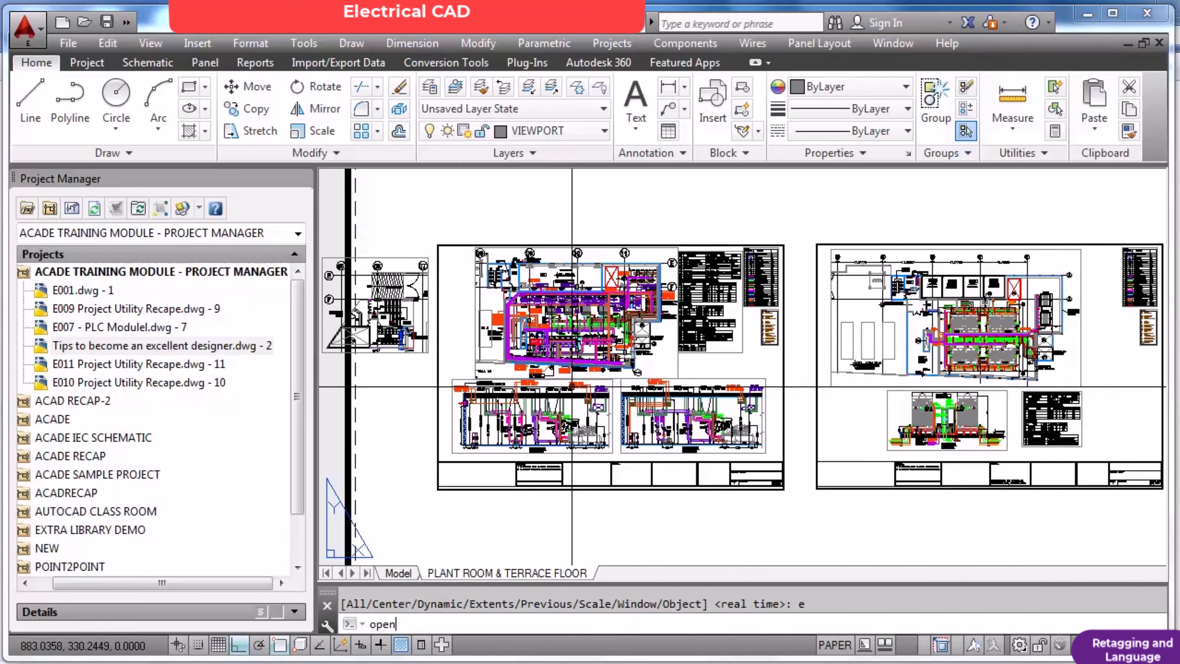
Open the drawing MD125 and SCB Connector from the 230415 folder, accepting the non-educational drawing notice.
{"action": "key", "text": "Return"}
{"action": "key", "text": "n"}
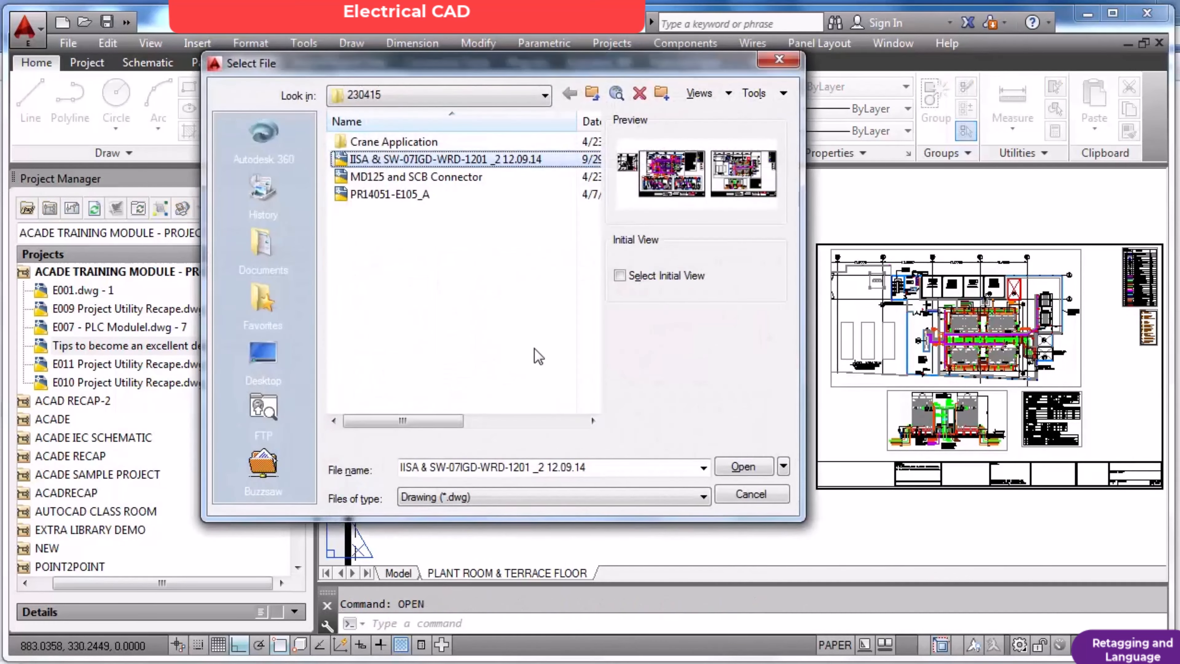
{"action": "double_click", "coordinate": [439, 181]}
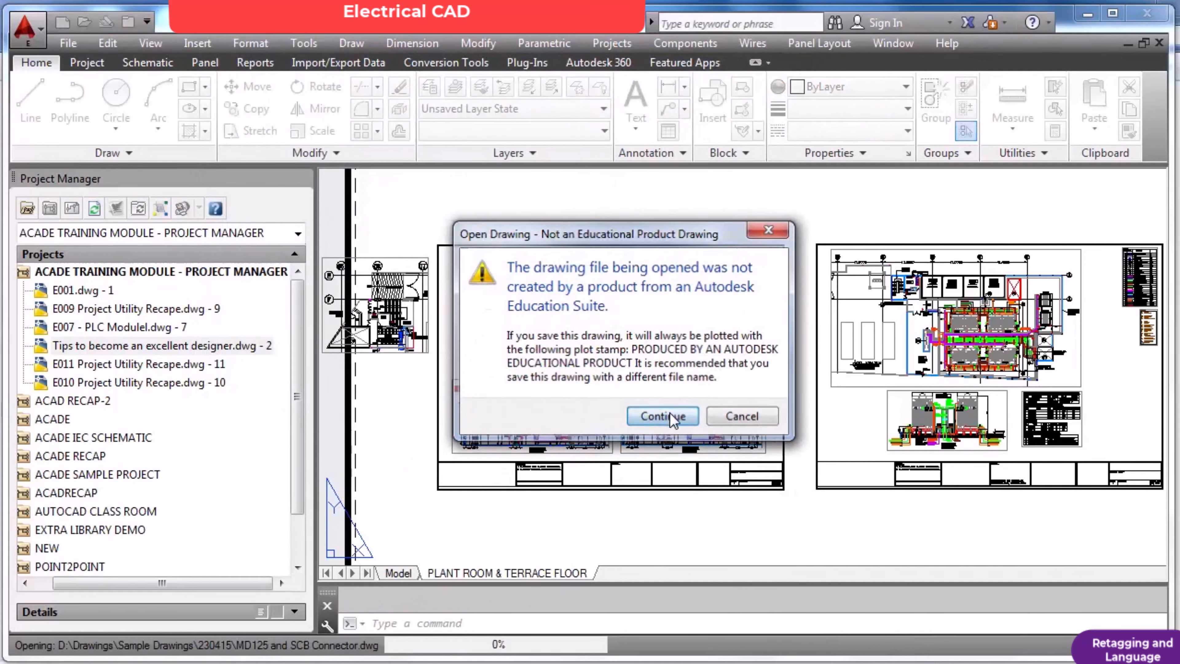
{"action": "left_click", "coordinate": [661, 414]}
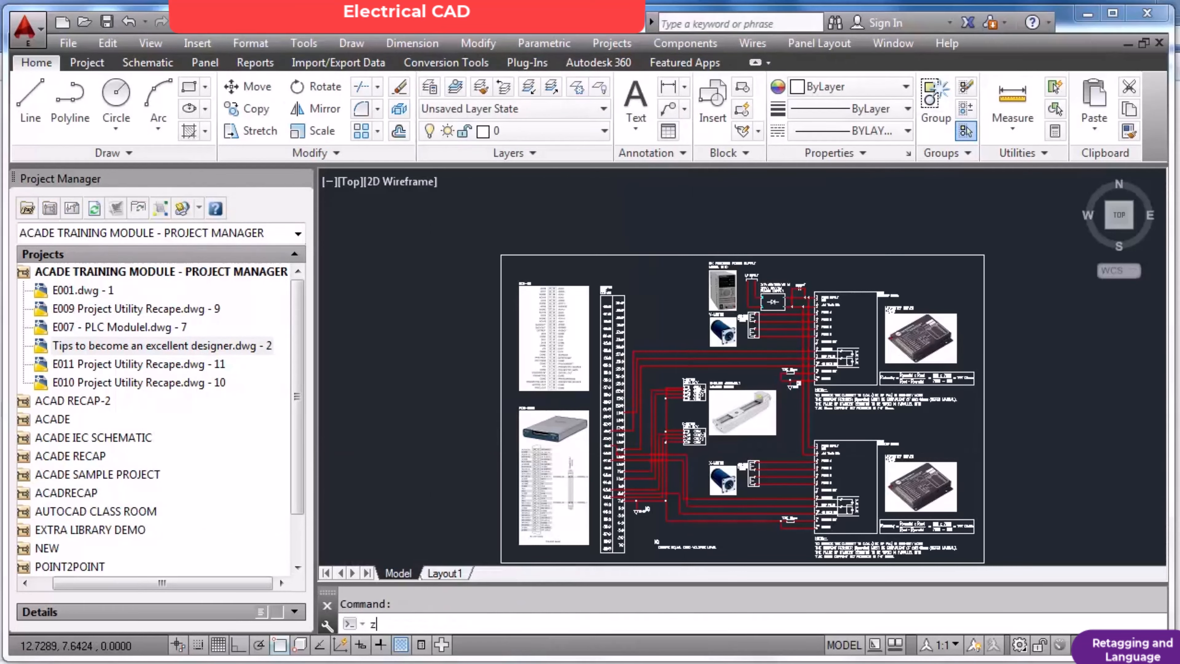
Zoom to the drawing's extents and inspect the power supply, Y-motor and microstep driver wiring up close.
{"action": "type", "text": "z"}
{"action": "key", "text": "Return"}
{"action": "type", "text": "e"}
{"action": "key", "text": "Return"}
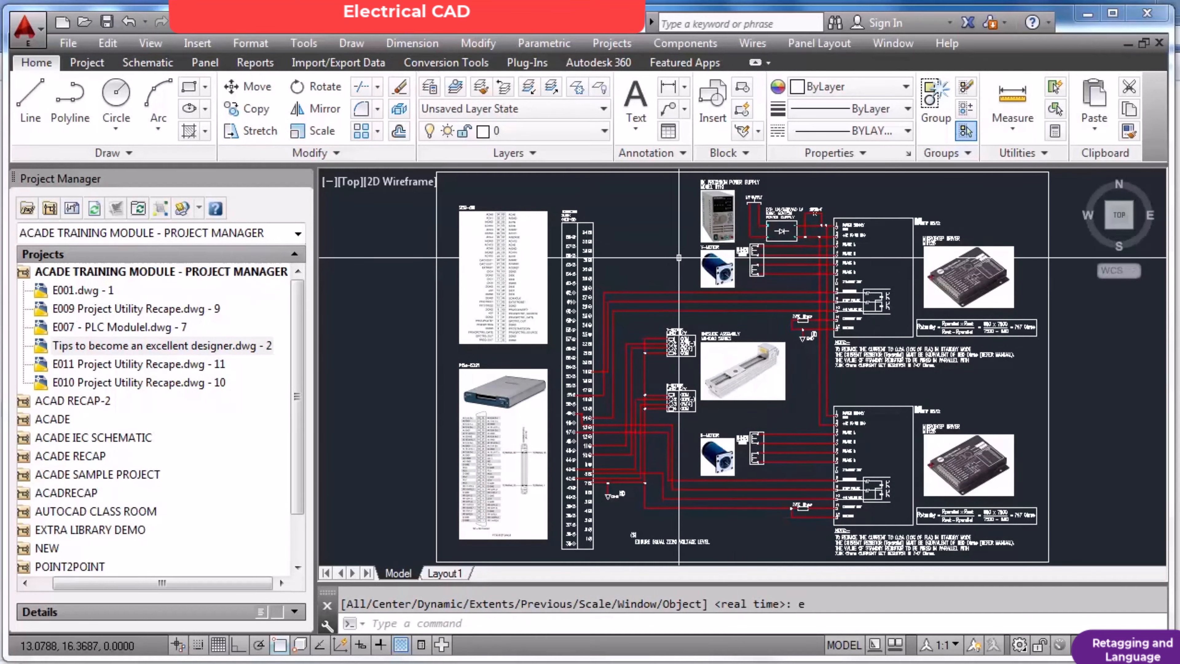
{"action": "scroll", "coordinate": [929, 234], "scroll_direction": "up", "scroll_amount": 2}
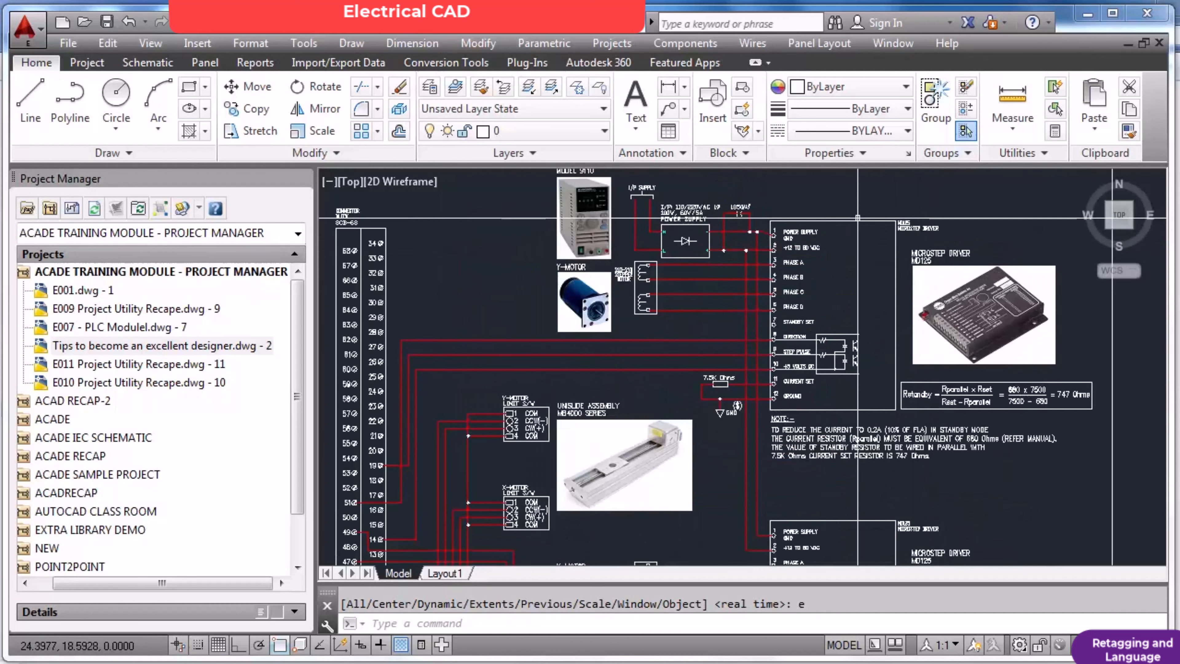
Inspect the upper MD125 microstep driver photo, the Y-motor and their wiring up close.
{"action": "scroll", "coordinate": [1054, 326], "scroll_direction": "up", "scroll_amount": 2}
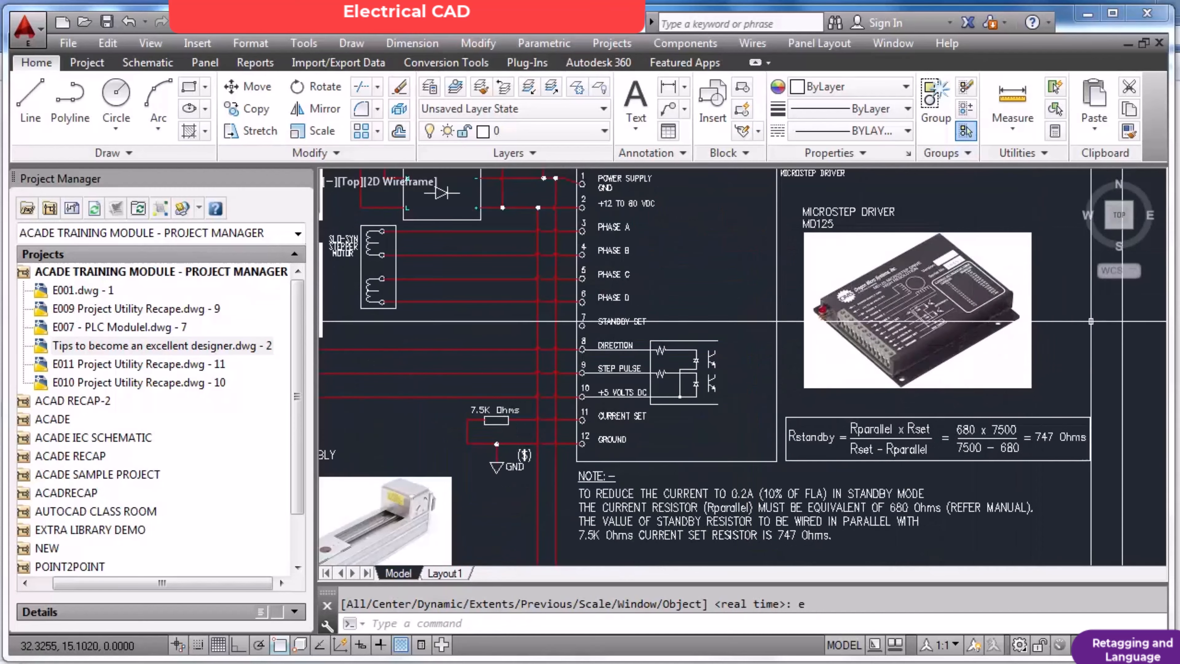
{"action": "scroll", "coordinate": [1004, 321], "scroll_direction": "up", "scroll_amount": 2}
{"action": "scroll", "coordinate": [1003, 321], "scroll_direction": "up", "scroll_amount": 2}
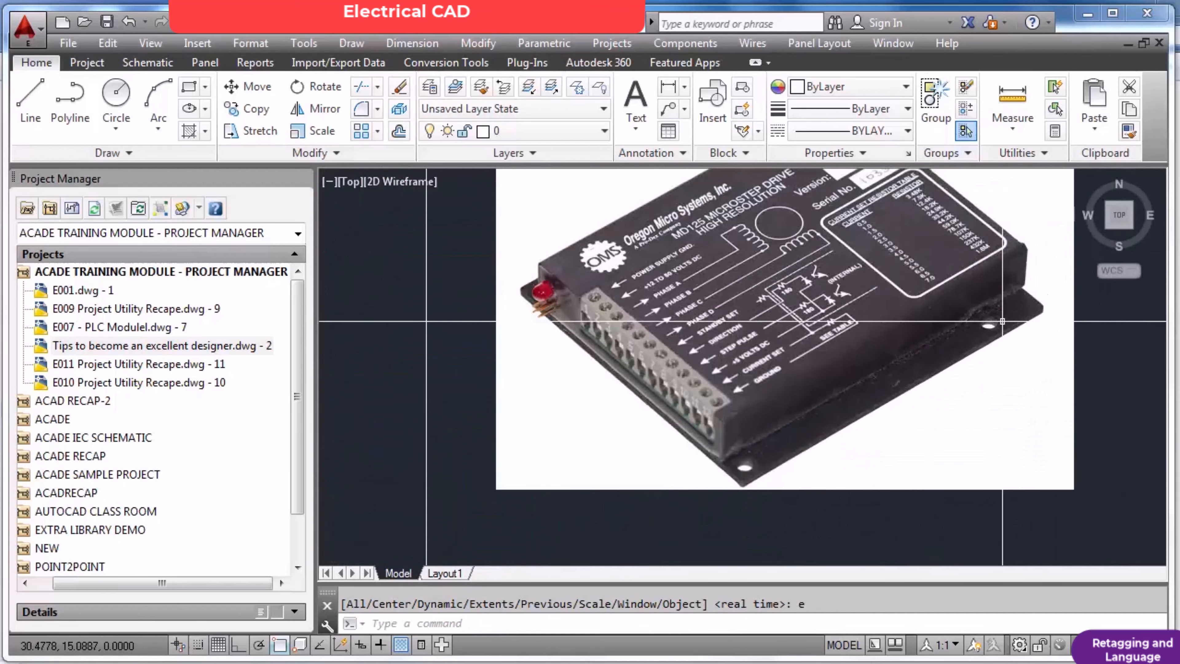
{"action": "scroll", "coordinate": [1003, 321], "scroll_direction": "down", "scroll_amount": 4}
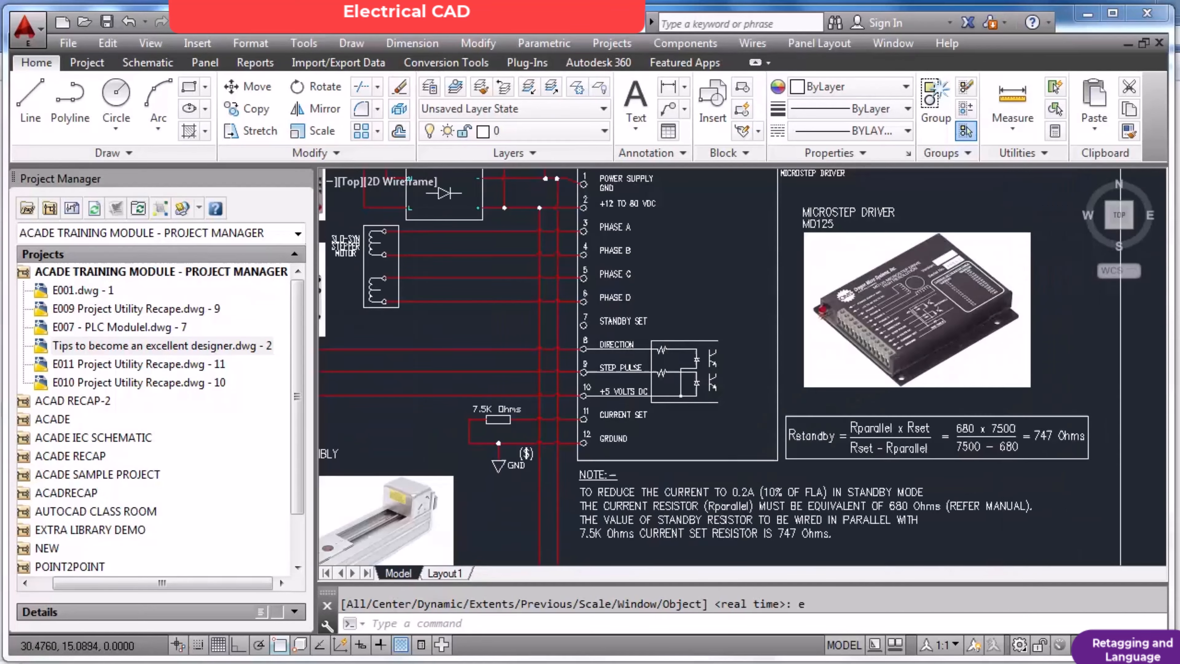
{"action": "scroll", "coordinate": [1003, 321], "scroll_direction": "down", "scroll_amount": 2}
{"action": "scroll", "coordinate": [559, 301], "scroll_direction": "up", "scroll_amount": 4}
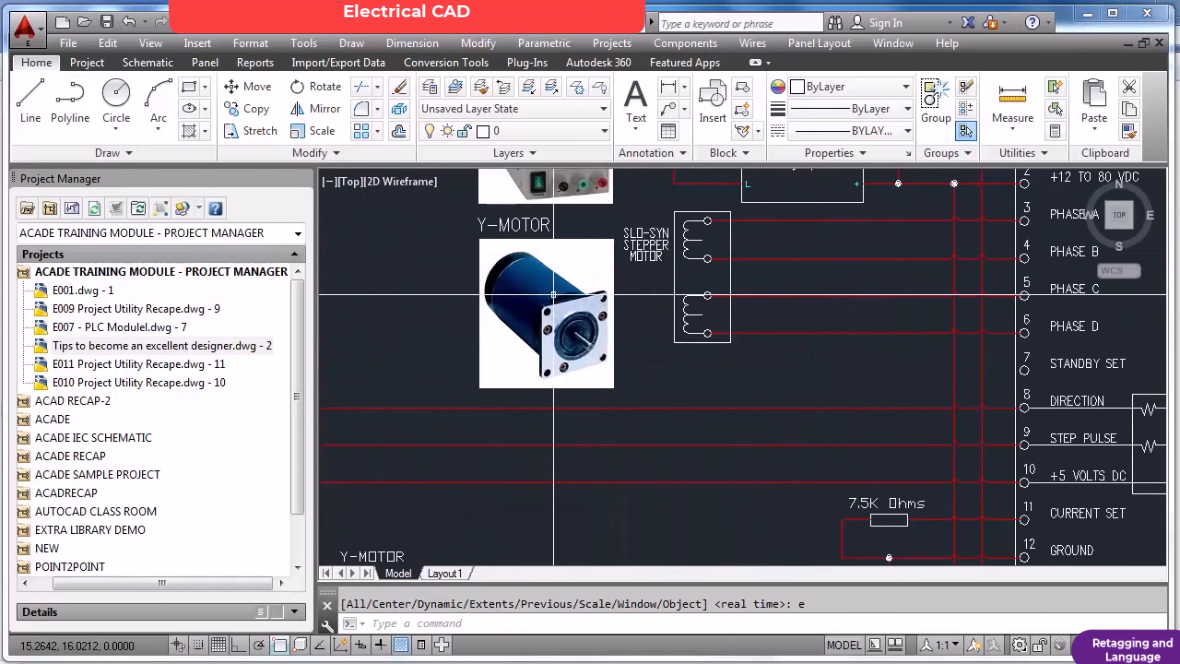
{"action": "scroll", "coordinate": [558, 301], "scroll_direction": "down", "scroll_amount": 2}
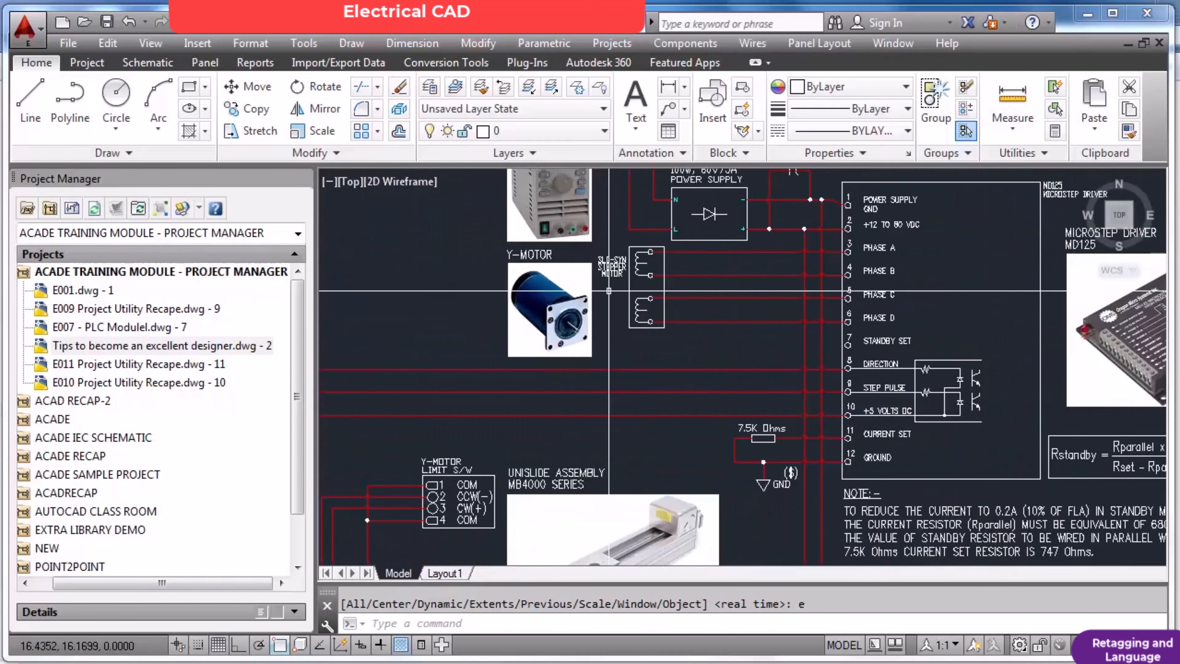
{"action": "scroll", "coordinate": [618, 290], "scroll_direction": "down", "scroll_amount": 1}
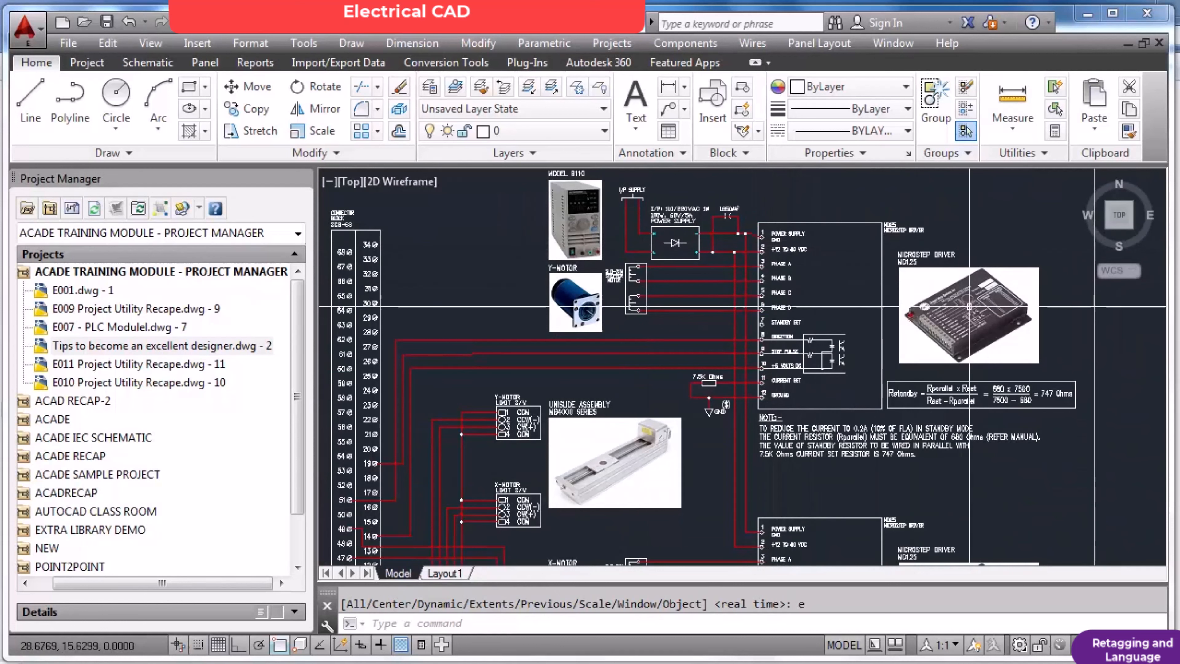
{"action": "scroll", "coordinate": [970, 307], "scroll_direction": "up", "scroll_amount": 3}
{"action": "scroll", "coordinate": [1013, 265], "scroll_direction": "down", "scroll_amount": 2}
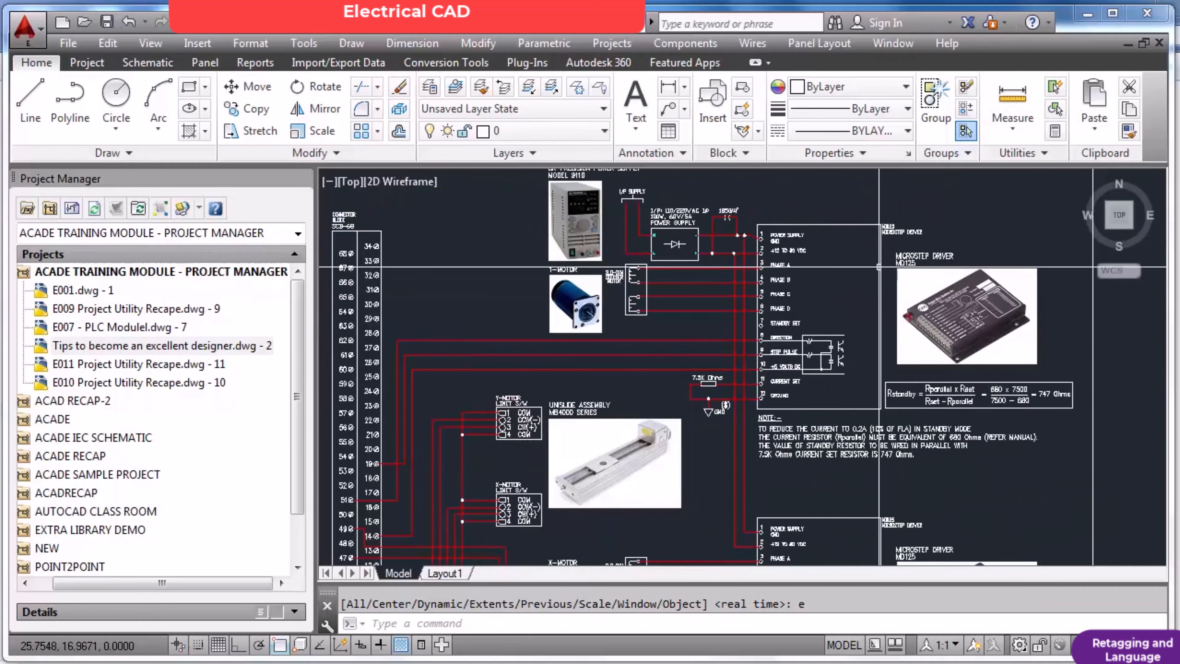
Frame the upper MD125 driver's terminal block with a selection window twice, cancelling each window without selecting anything.
{"action": "scroll", "coordinate": [736, 214], "scroll_direction": "up", "scroll_amount": 1}
{"action": "left_click", "coordinate": [728, 209]}
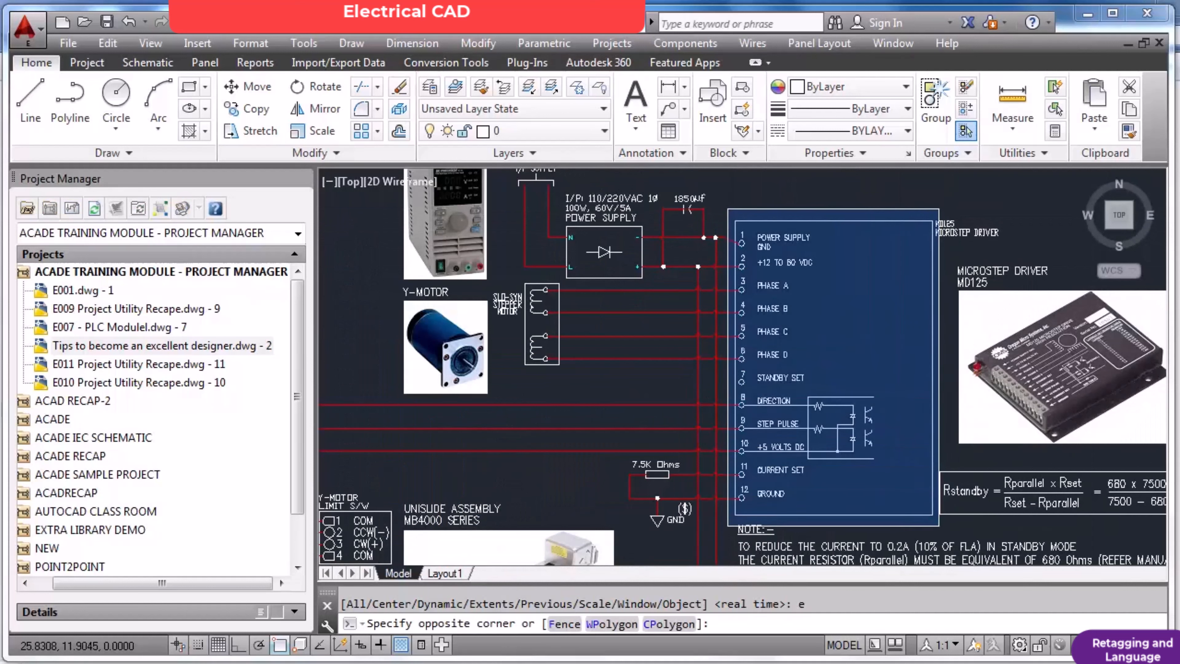
{"action": "key", "text": "Escape"}
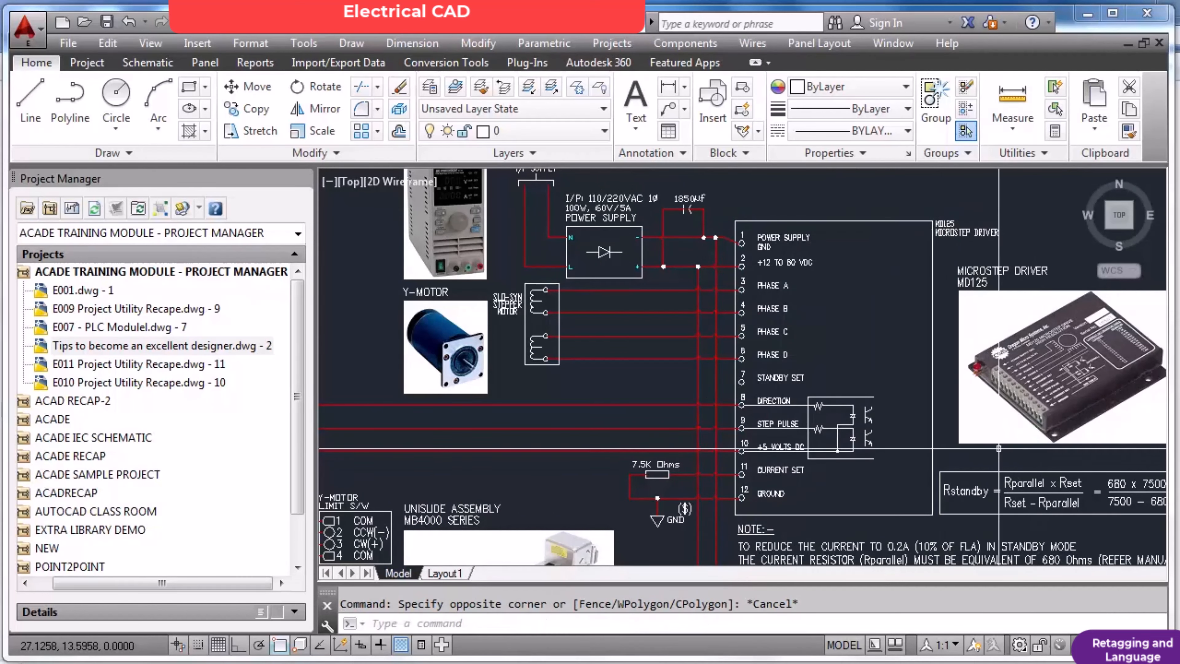
{"action": "left_click", "coordinate": [727, 198]}
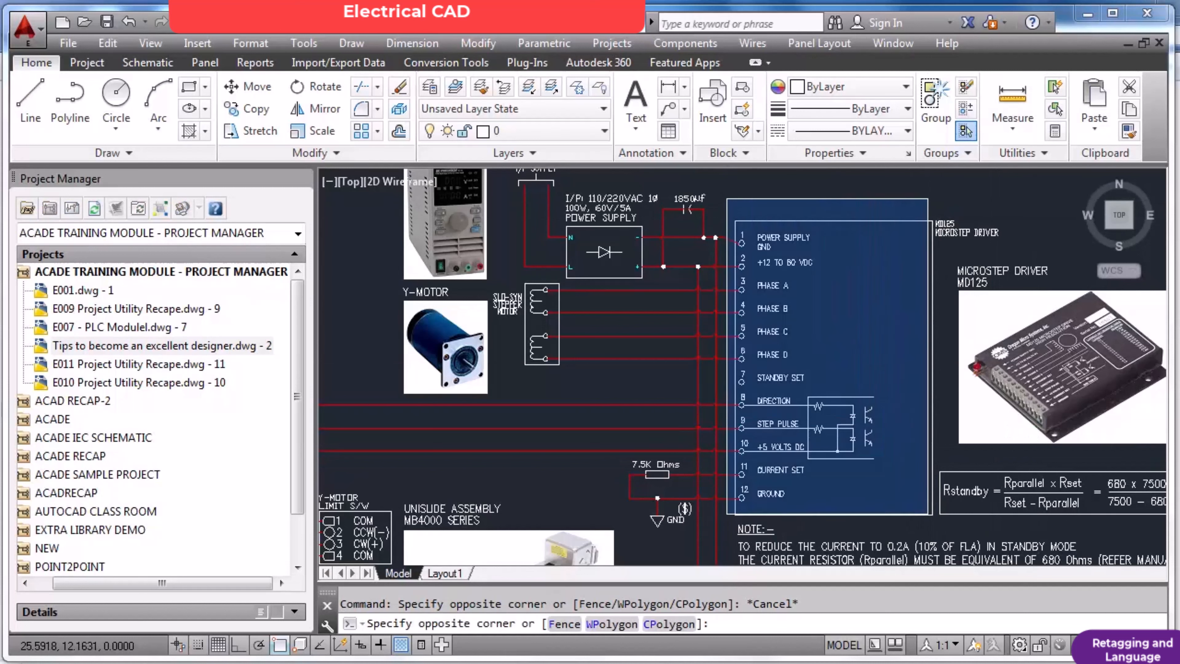
{"action": "key", "text": "Escape"}
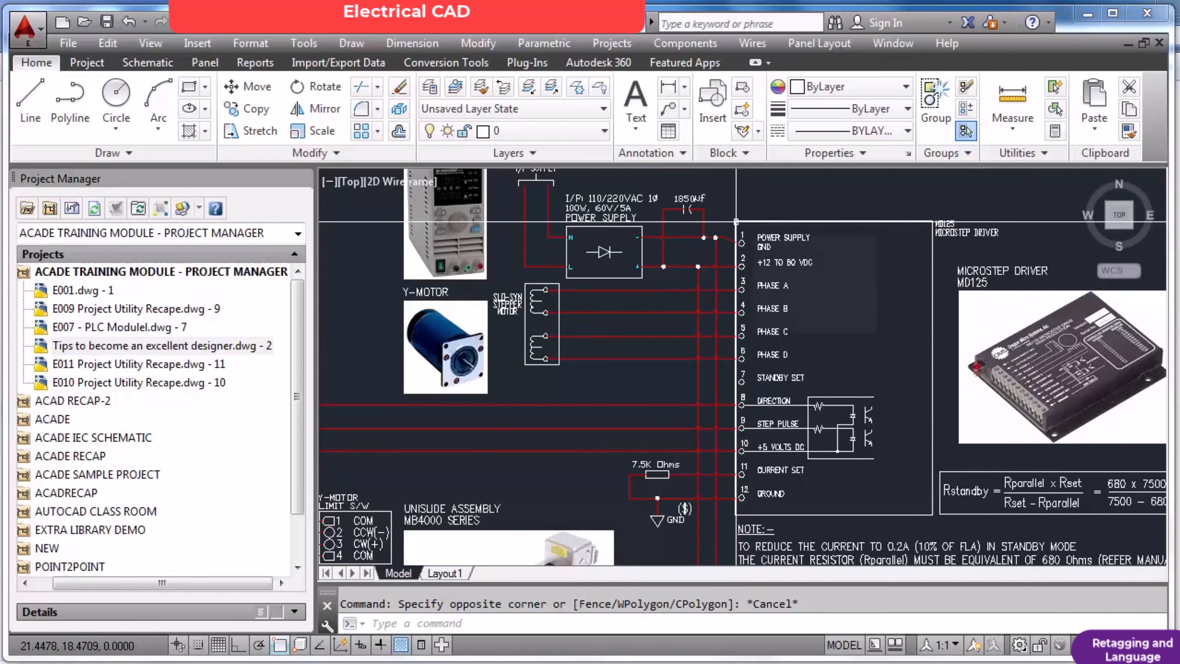
{"action": "key", "text": "Escape"}
Inspect the BK Precision Model 9110 power supply photo and highlight its schematic symbol, clearing the selection.
{"action": "scroll", "coordinate": [437, 187], "scroll_direction": "up", "scroll_amount": 6}
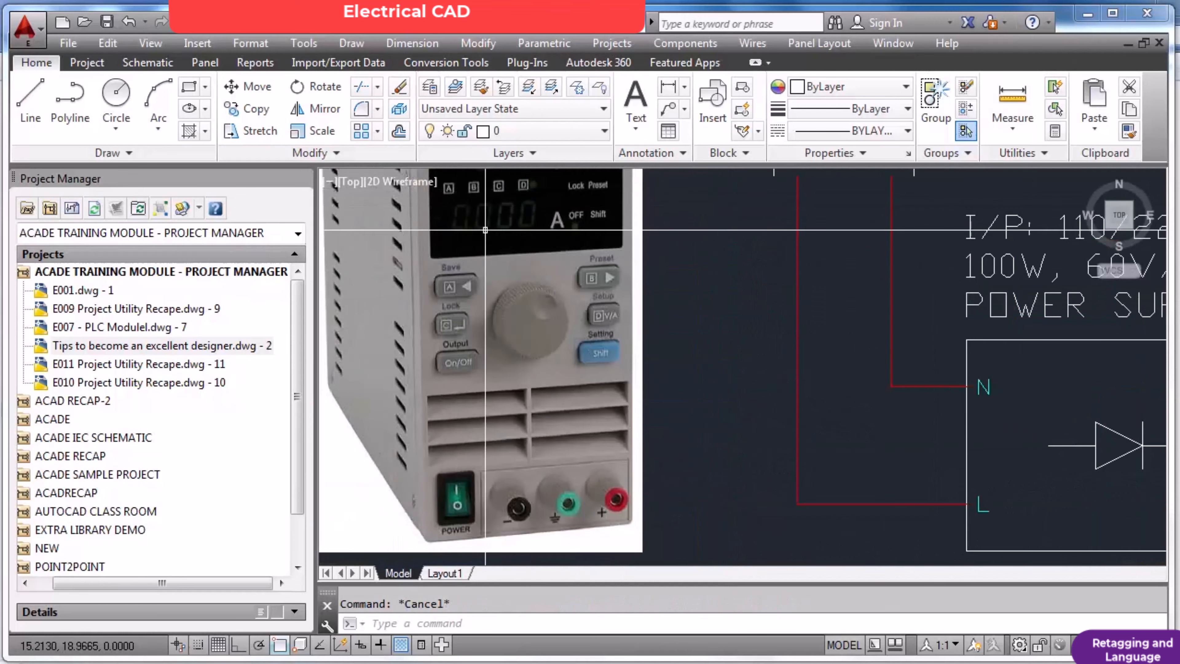
{"action": "scroll", "coordinate": [485, 229], "scroll_direction": "down", "scroll_amount": 7}
{"action": "scroll", "coordinate": [549, 194], "scroll_direction": "up", "scroll_amount": 4}
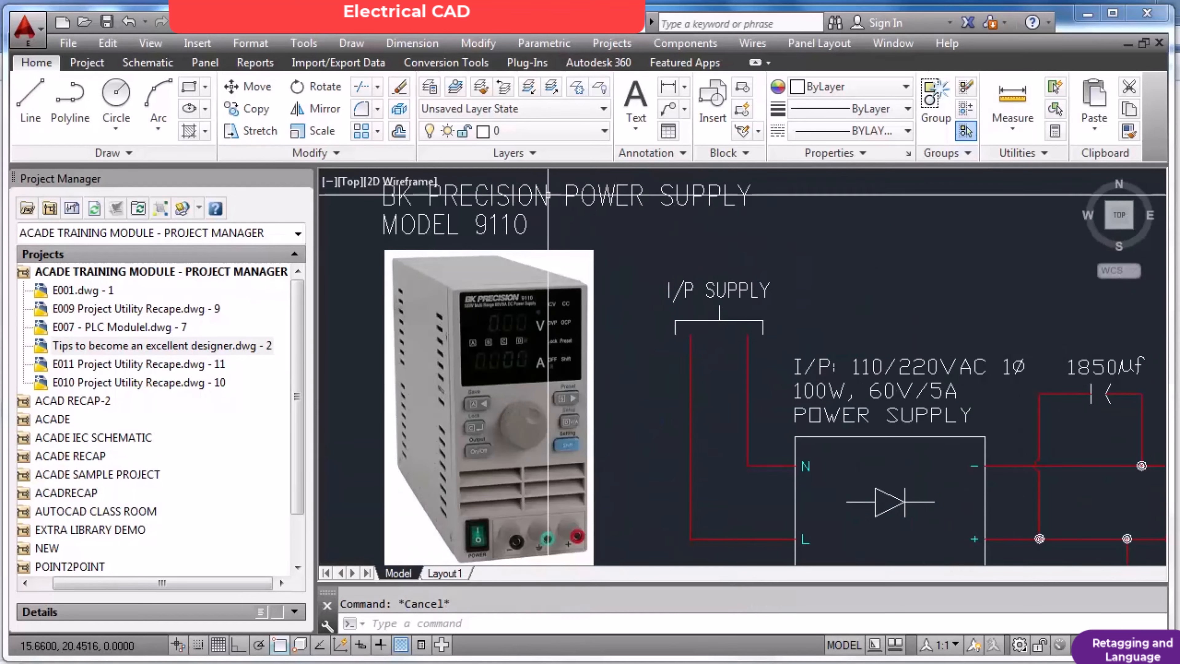
{"action": "scroll", "coordinate": [548, 194], "scroll_direction": "down", "scroll_amount": 4}
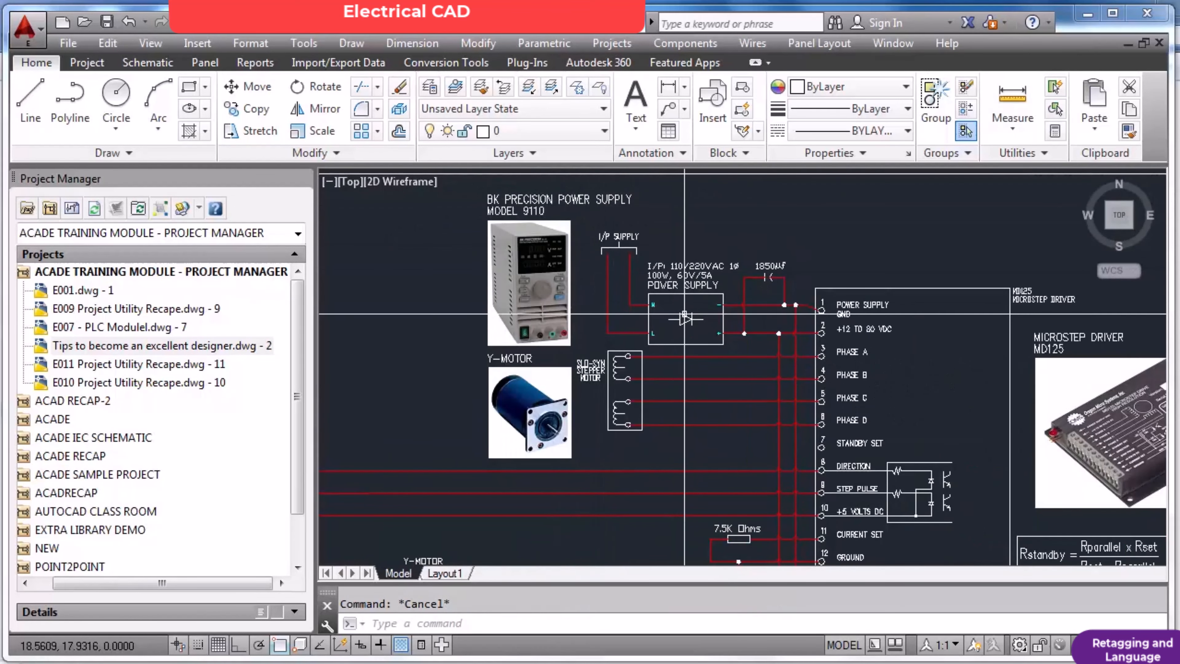
{"action": "left_click", "coordinate": [680, 322]}
{"action": "key", "text": "Escape"}
{"action": "left_click", "coordinate": [670, 283]}
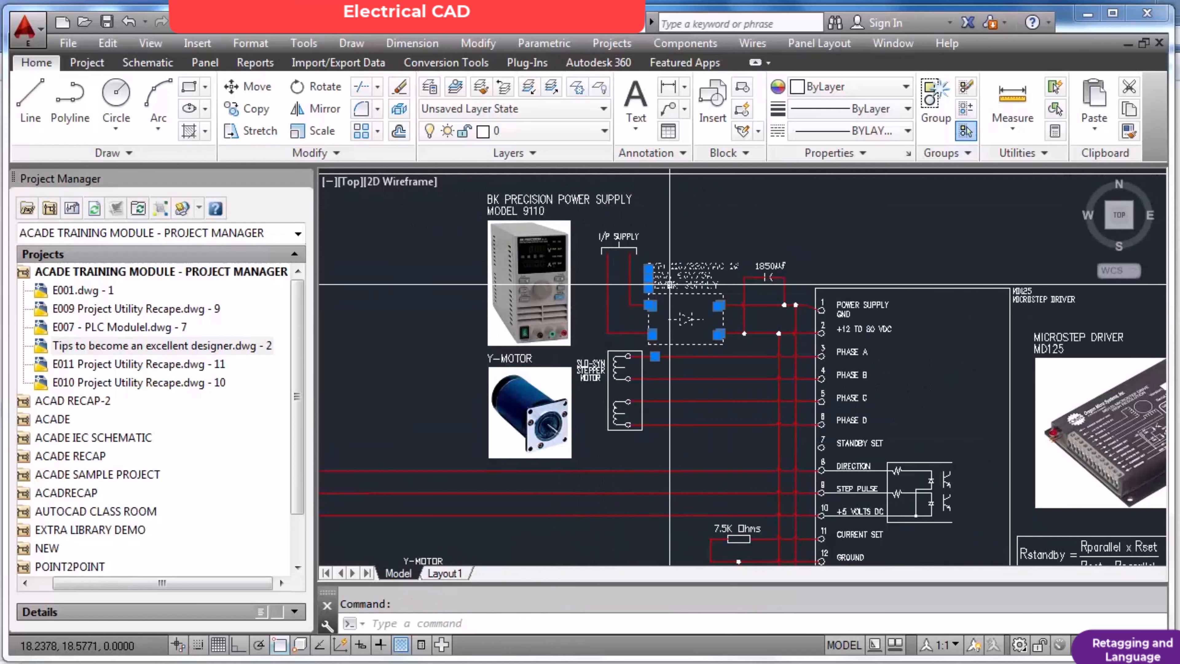
{"action": "key", "text": "Escape"}
{"action": "left_click", "coordinate": [584, 275]}
{"action": "left_click", "coordinate": [561, 282]}
{"action": "key", "text": "Escape"}
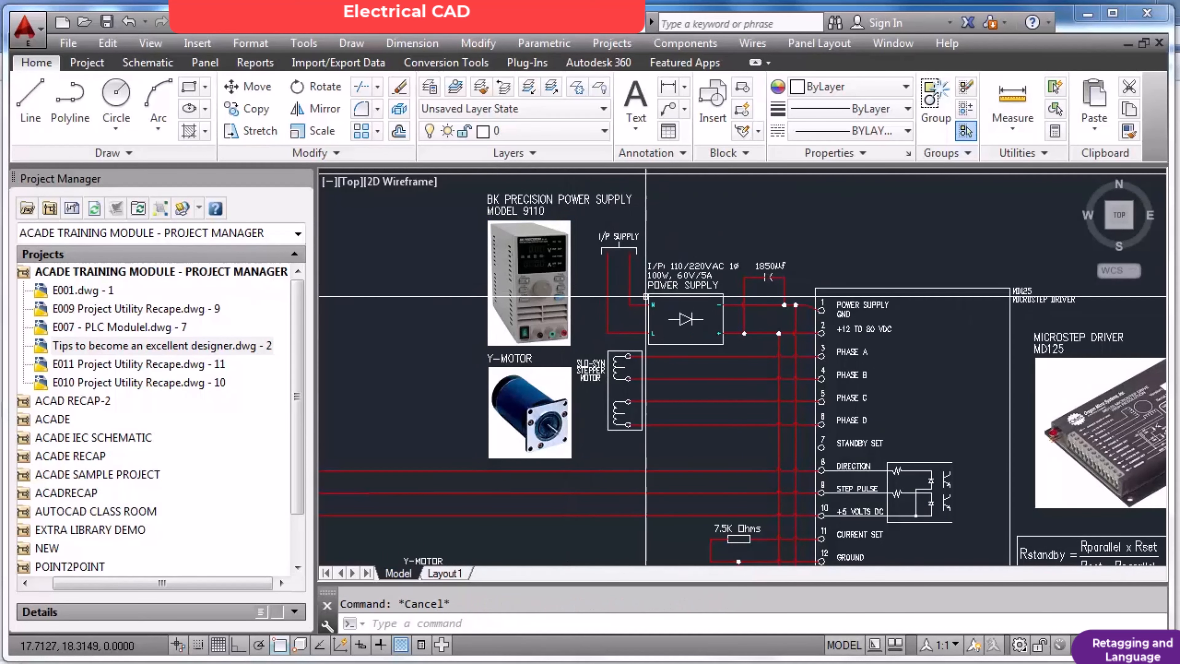
Highlight the SLO-SYN stepper motor symbol beside the Y-motor photo and clear the selection.
{"action": "left_click", "coordinate": [592, 384]}
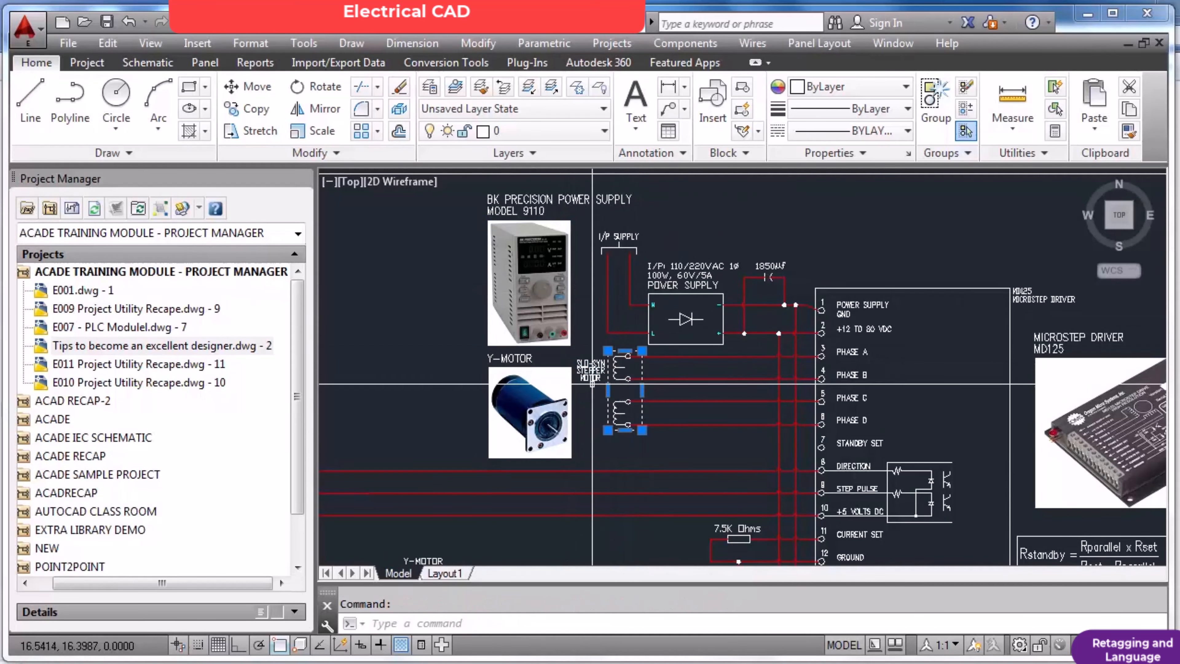
{"action": "key", "text": "Escape"}
{"action": "left_click", "coordinate": [559, 410]}
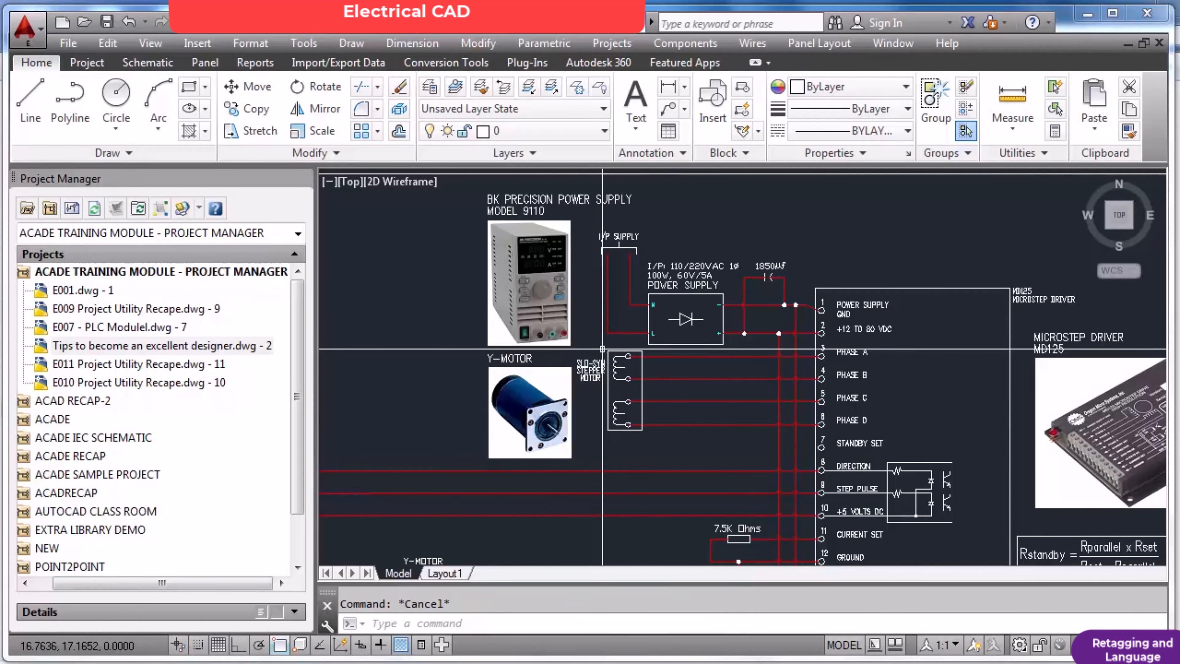
Draw a short horizontal wire from terminal 34 of the SCB-68 connector block and end the Wire command.
{"action": "scroll", "coordinate": [602, 348], "scroll_direction": "down", "scroll_amount": 2}
{"action": "scroll", "coordinate": [431, 372], "scroll_direction": "down", "scroll_amount": 2}
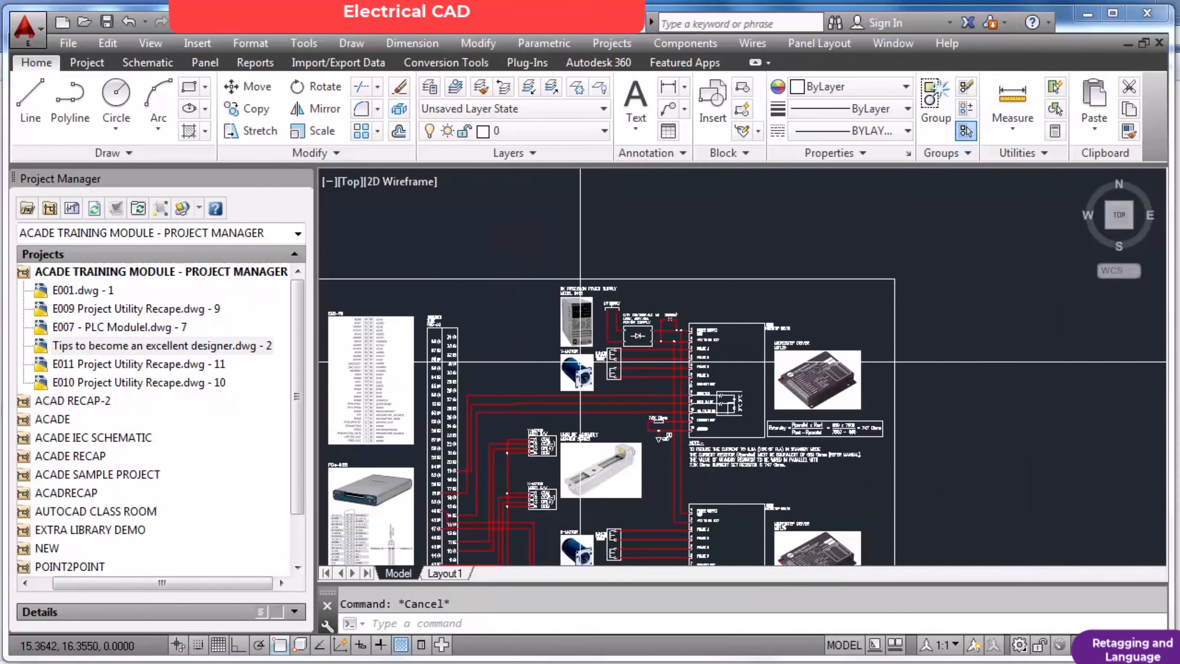
{"action": "scroll", "coordinate": [437, 372], "scroll_direction": "up", "scroll_amount": 4}
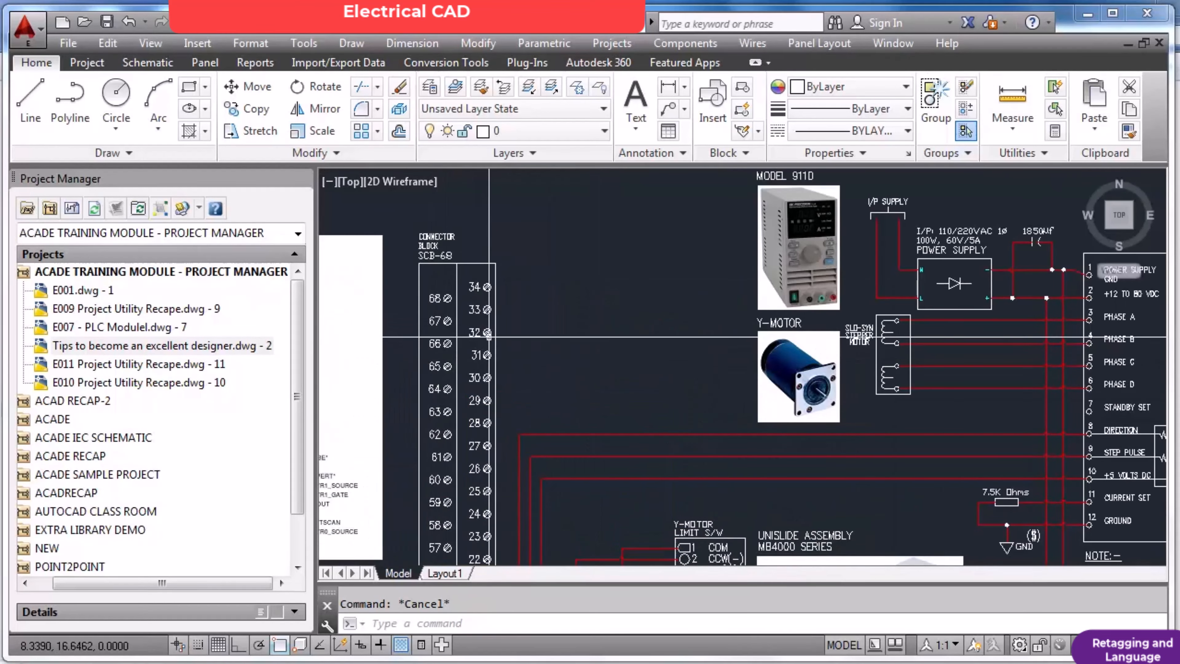
{"action": "scroll", "coordinate": [498, 342], "scroll_direction": "down", "scroll_amount": 4}
{"action": "scroll", "coordinate": [498, 342], "scroll_direction": "up", "scroll_amount": 5}
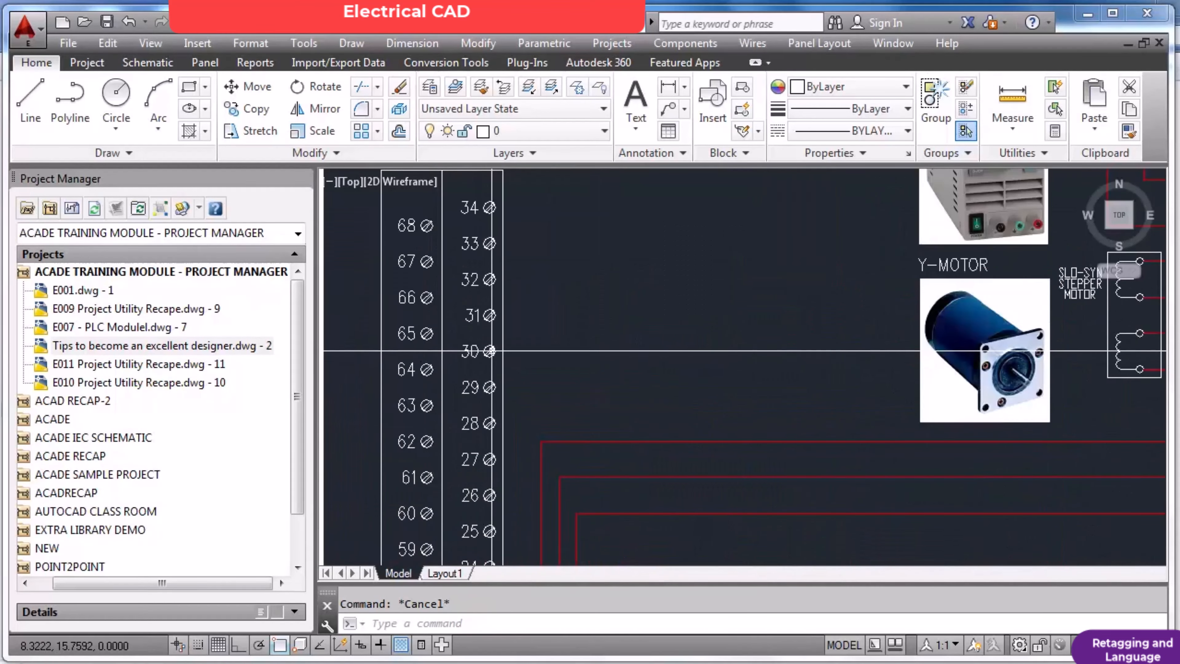
{"action": "left_click", "coordinate": [148, 63]}
{"action": "left_click", "coordinate": [460, 100]}
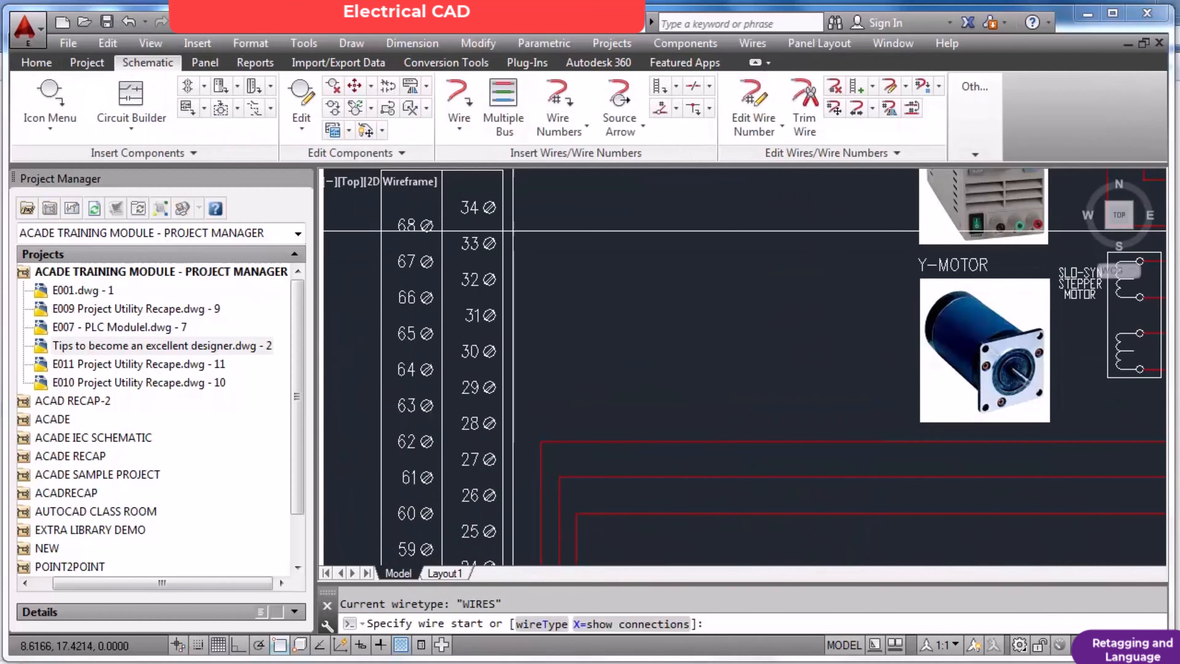
{"action": "left_click", "coordinate": [489, 207]}
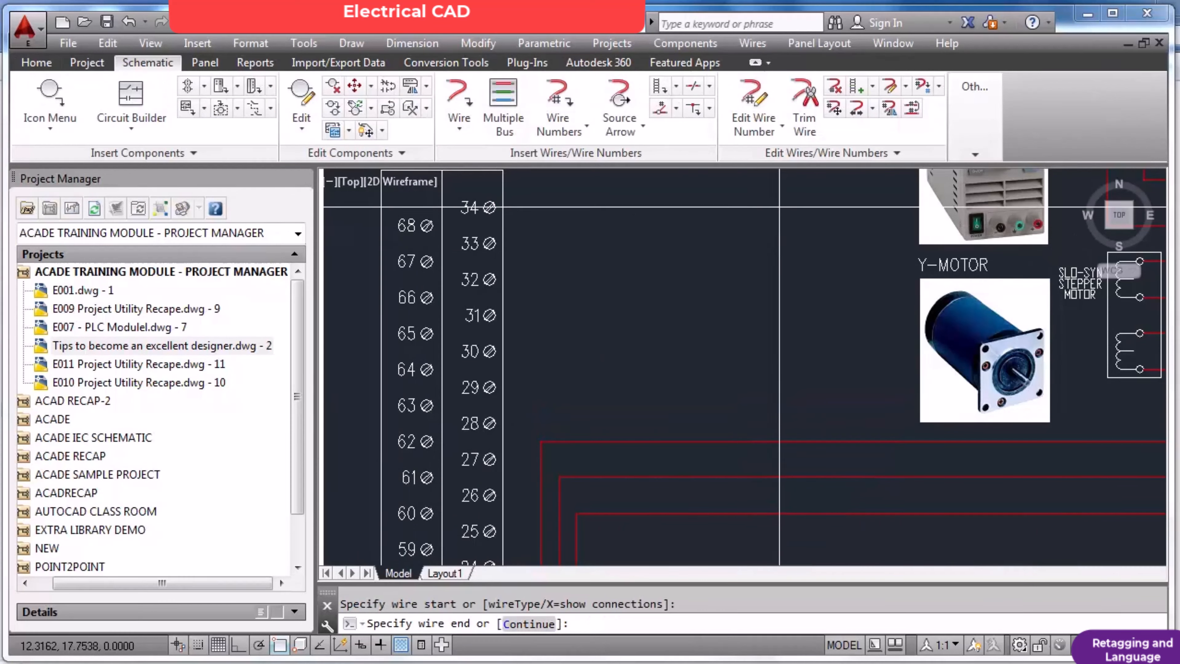
{"action": "left_click", "coordinate": [789, 207]}
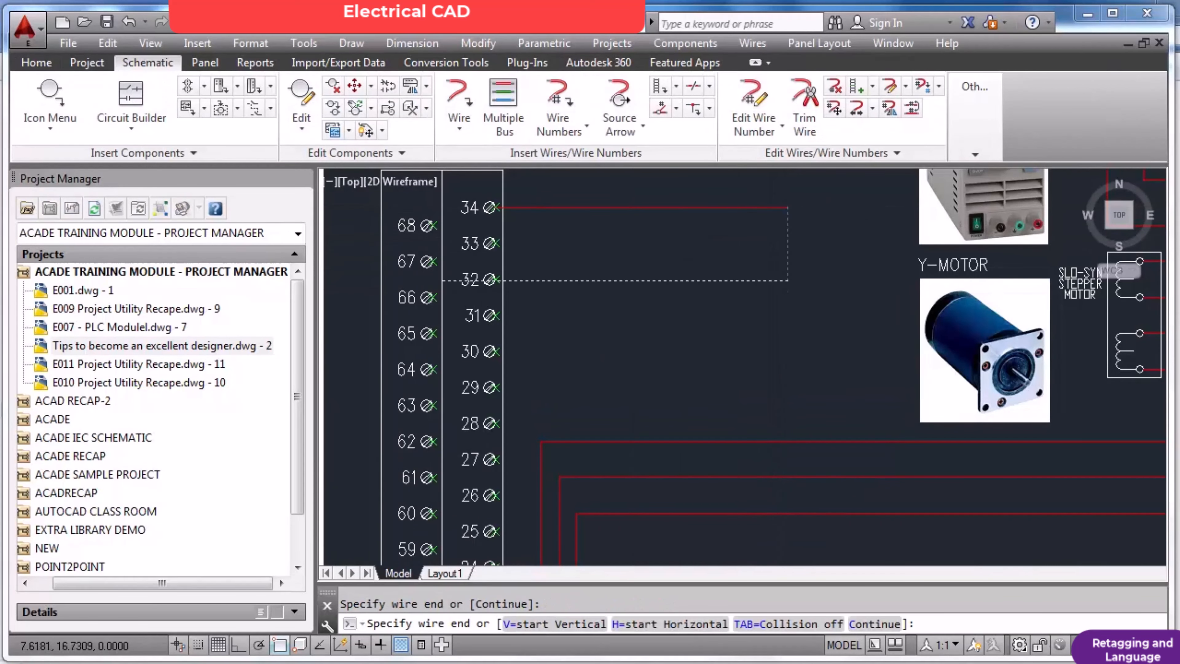
{"action": "key", "text": "Escape"}
{"action": "key", "text": "Escape"}
Erase the test wire at terminal 34 of the SCB-68 connector block.
{"action": "type", "text": "e"}
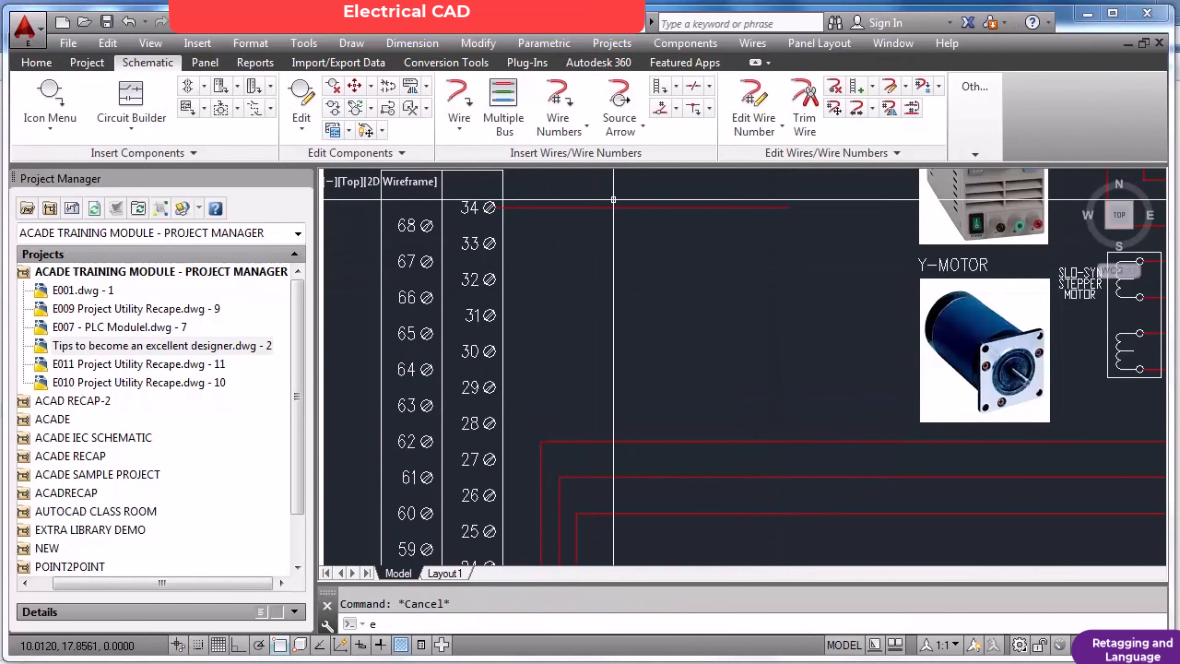
{"action": "key", "text": "Return"}
{"action": "left_click", "coordinate": [614, 199]}
{"action": "left_click", "coordinate": [588, 240]}
{"action": "key", "text": "Return"}
Examine the SCB-68 connector block up close and locate the Symbol Builder tool without starting it.
{"action": "scroll", "coordinate": [589, 255], "scroll_direction": "down", "scroll_amount": 5}
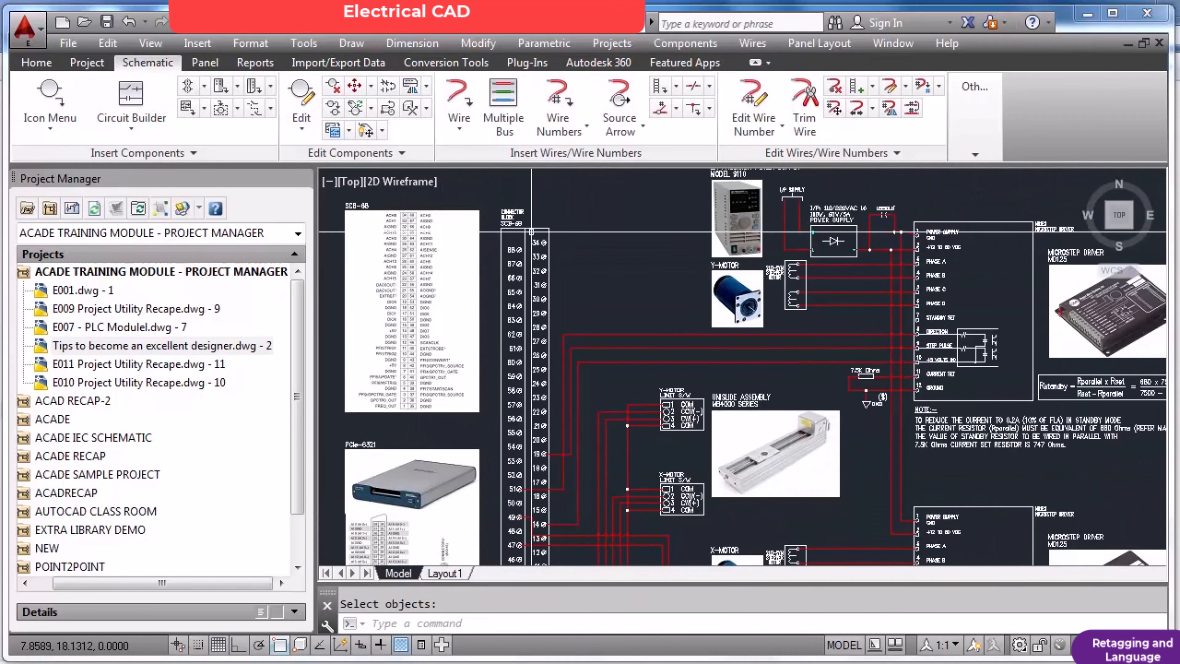
{"action": "scroll", "coordinate": [542, 248], "scroll_direction": "up", "scroll_amount": 6}
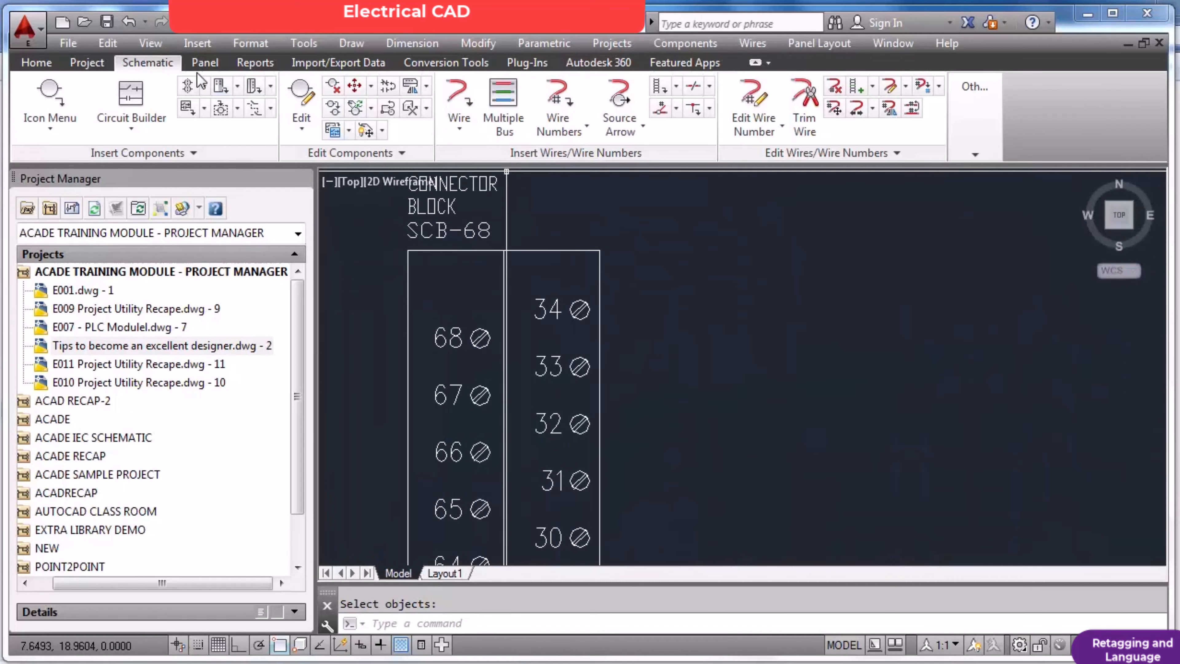
{"action": "left_click", "coordinate": [975, 156]}
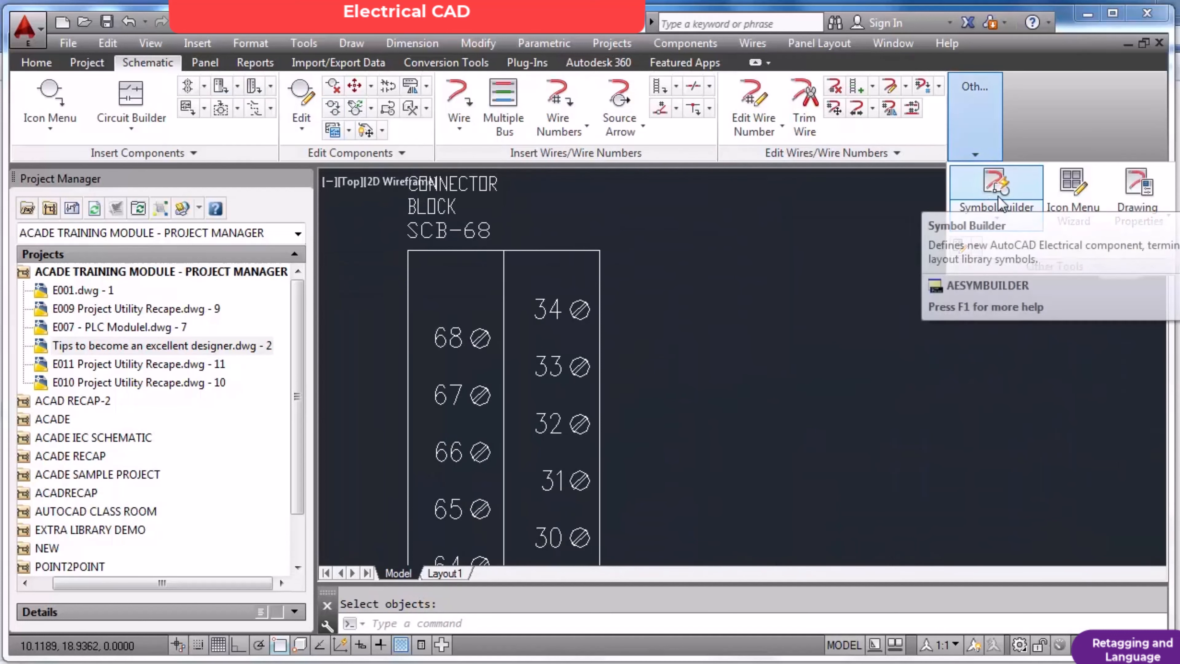
{"action": "key", "text": "Escape"}
Look over the PLC and connector insertion options, and open the Insert Connector settings, cancelling without inserting one.
{"action": "scroll", "coordinate": [645, 265], "scroll_direction": "down", "scroll_amount": 7}
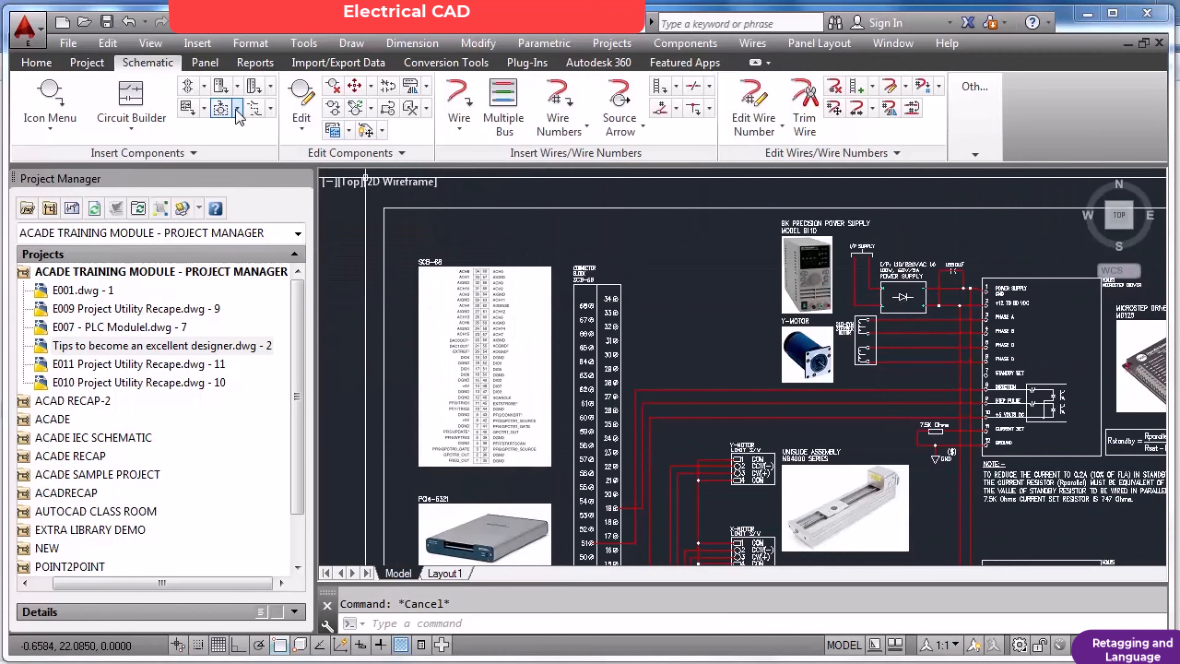
{"action": "left_click", "coordinate": [238, 87]}
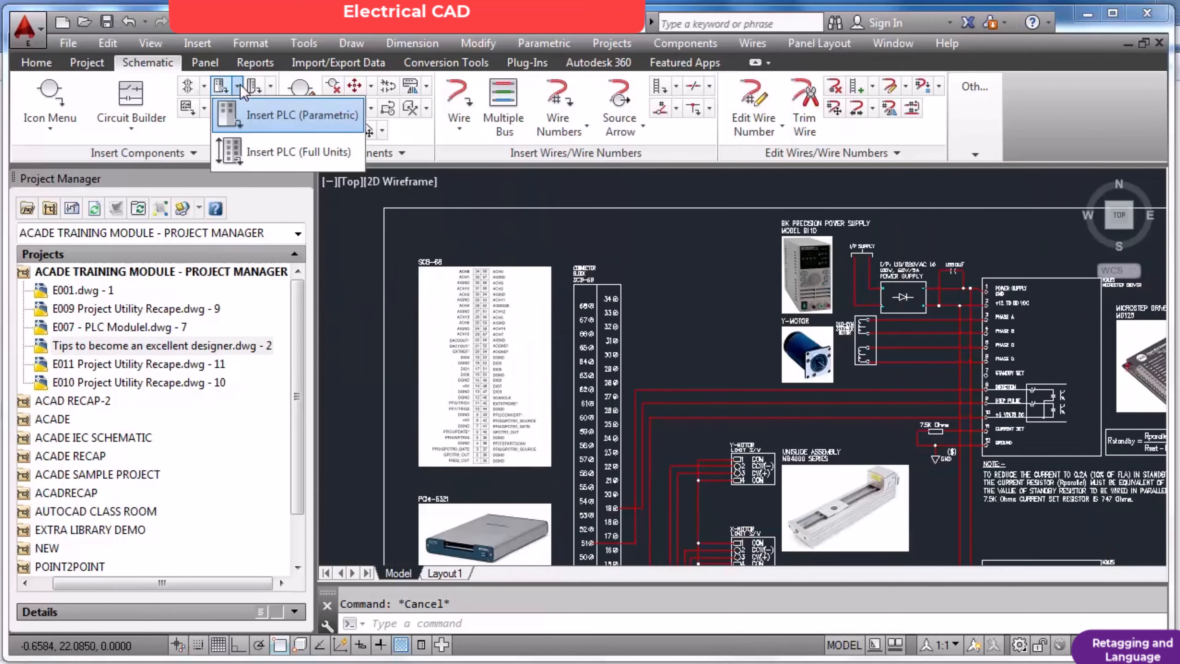
{"action": "left_click", "coordinate": [271, 87]}
{"action": "left_click", "coordinate": [271, 87]}
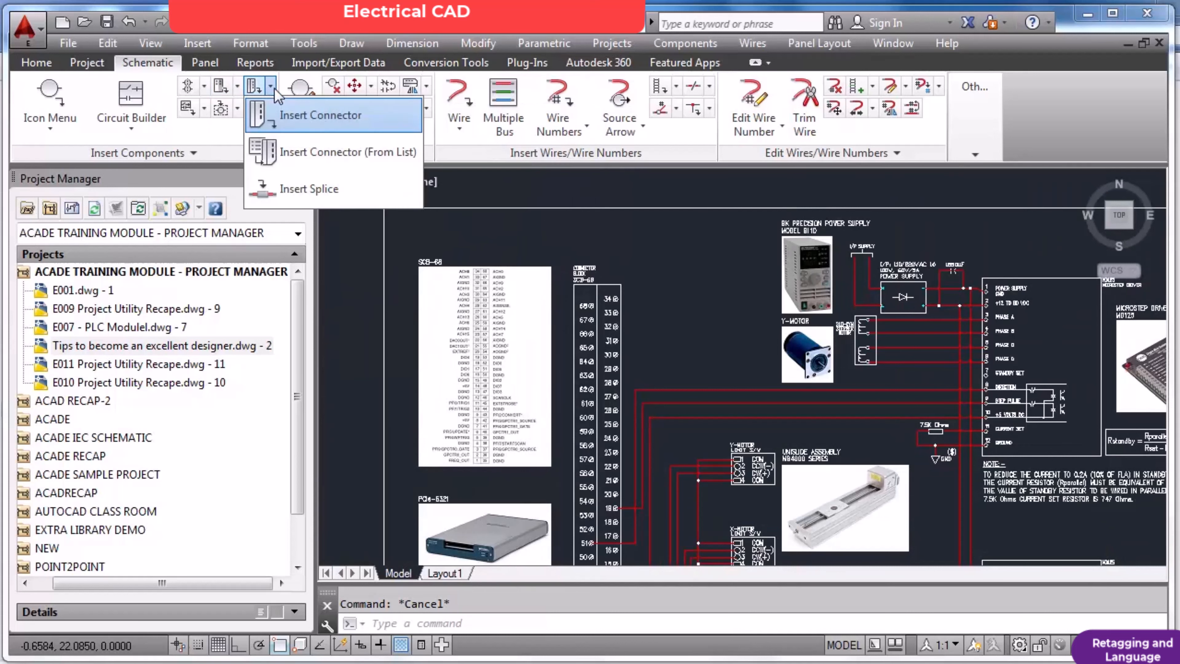
{"action": "left_click", "coordinate": [318, 123]}
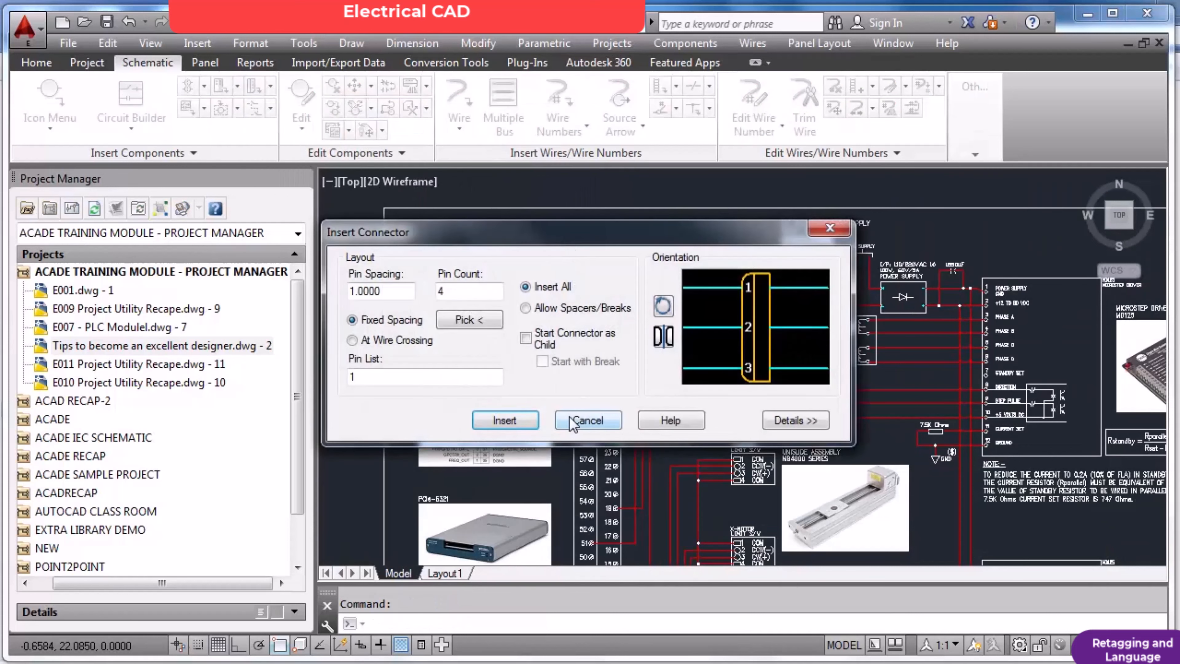
{"action": "left_click", "coordinate": [587, 420]}
{"action": "scroll", "coordinate": [612, 341], "scroll_direction": "down", "scroll_amount": 3}
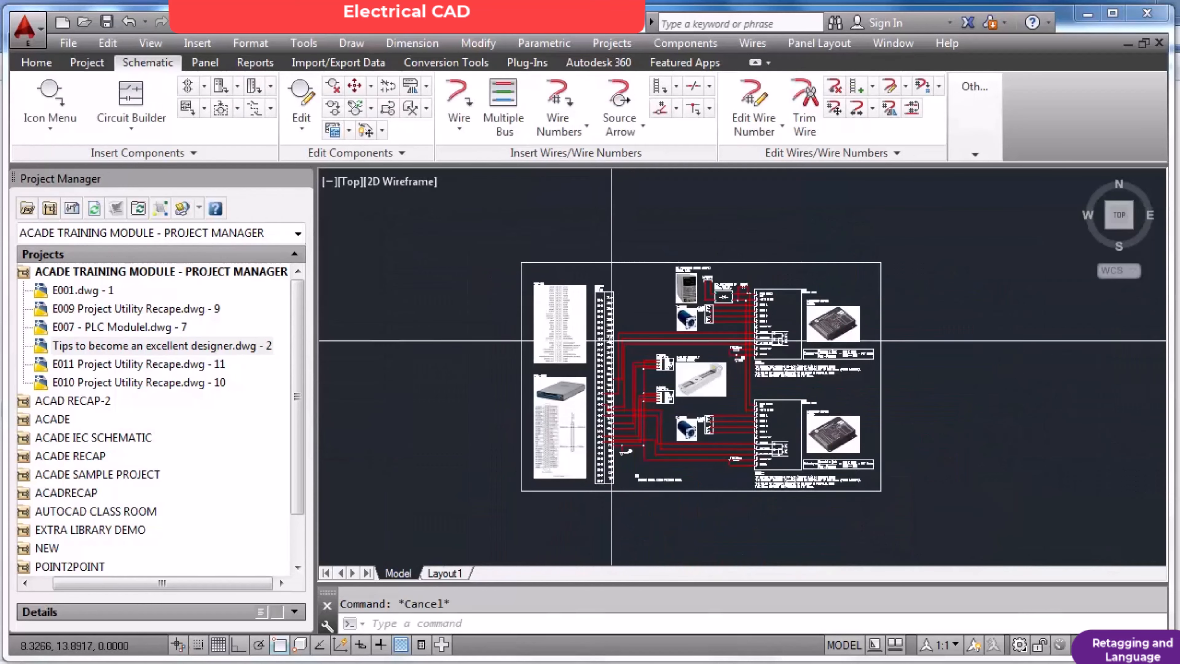
{"action": "scroll", "coordinate": [611, 341], "scroll_direction": "up", "scroll_amount": 4}
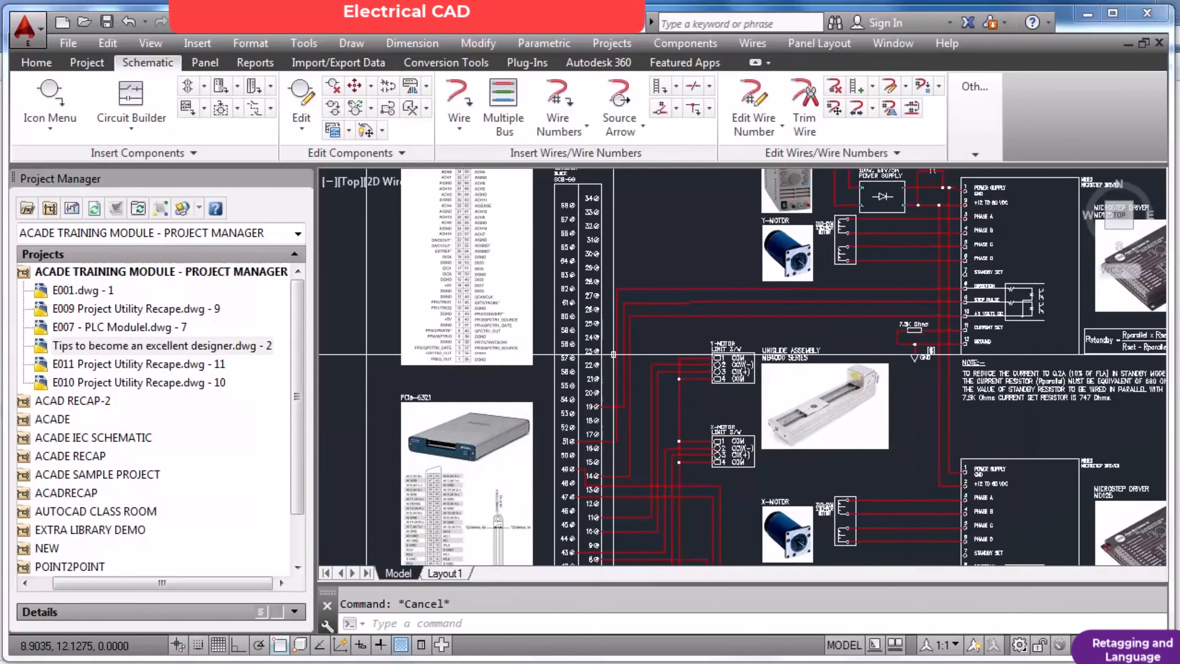
{"action": "scroll", "coordinate": [614, 340], "scroll_direction": "down", "scroll_amount": 3}
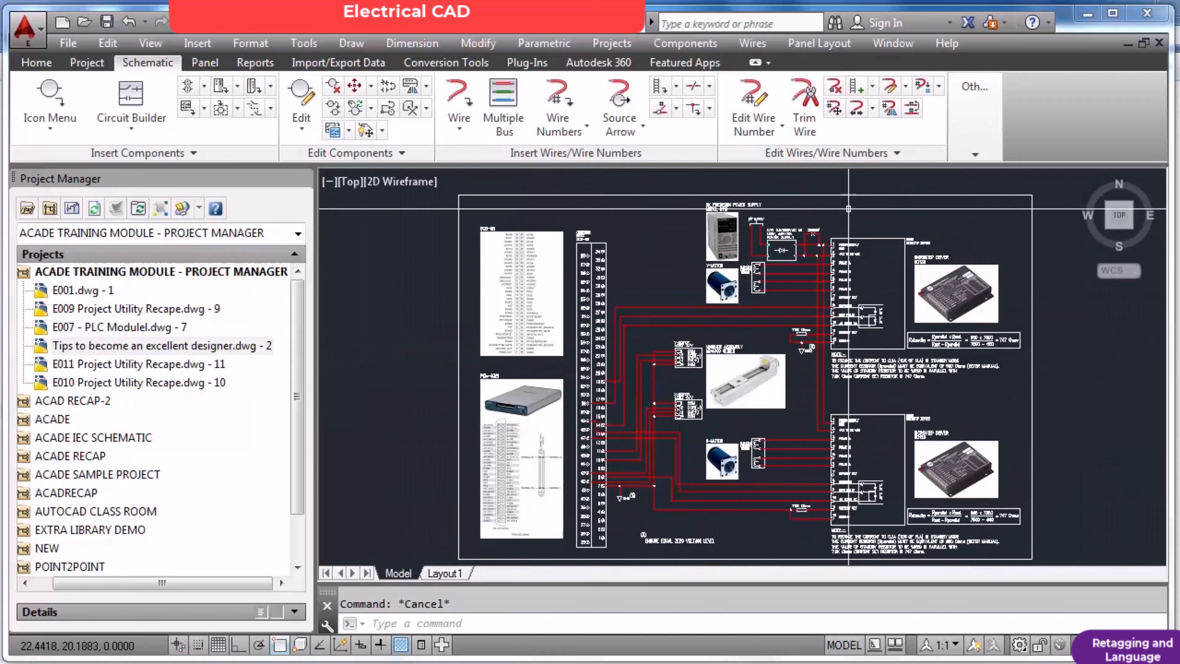
Examine the X-motor, limit switch and ground wiring beside the connector block, and look over the additional schematic tools.
{"action": "left_click", "coordinate": [979, 153]}
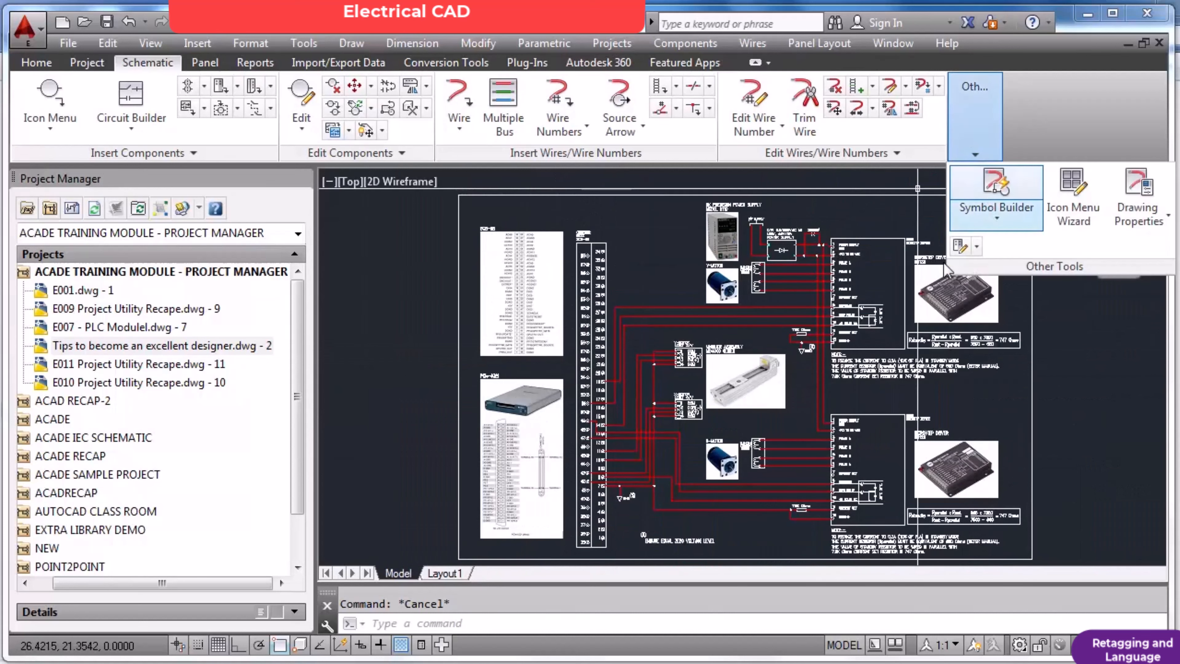
{"action": "scroll", "coordinate": [748, 476], "scroll_direction": "up", "scroll_amount": 4}
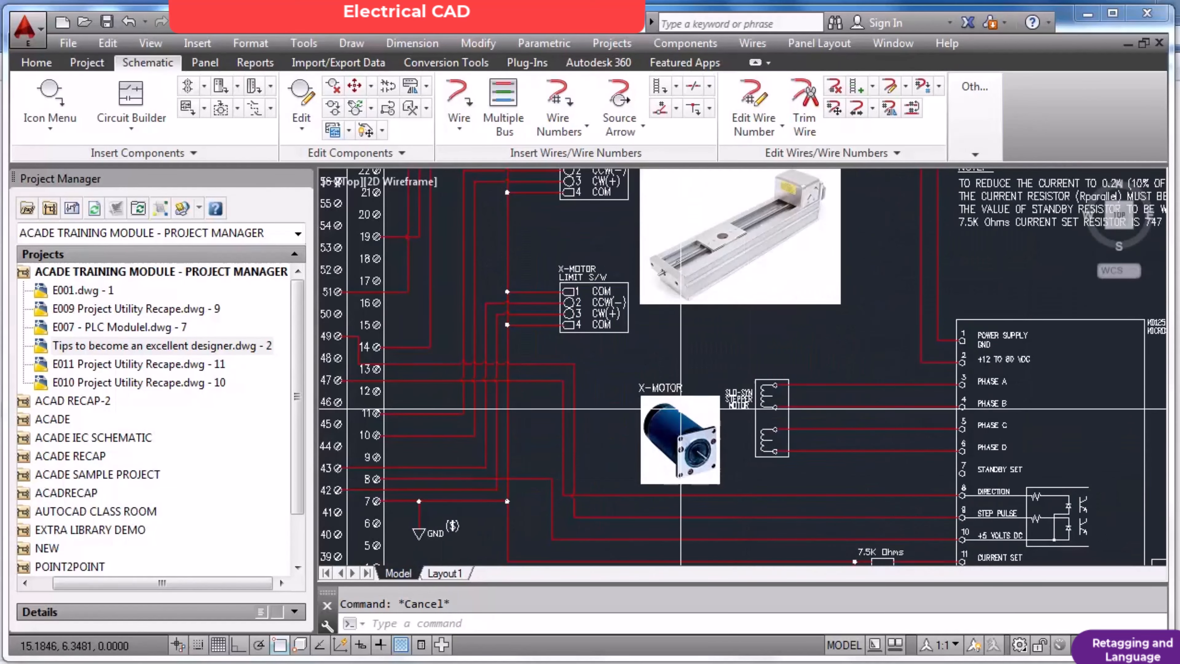
{"action": "scroll", "coordinate": [657, 399], "scroll_direction": "down", "scroll_amount": 2}
{"action": "scroll", "coordinate": [725, 419], "scroll_direction": "down", "scroll_amount": 2}
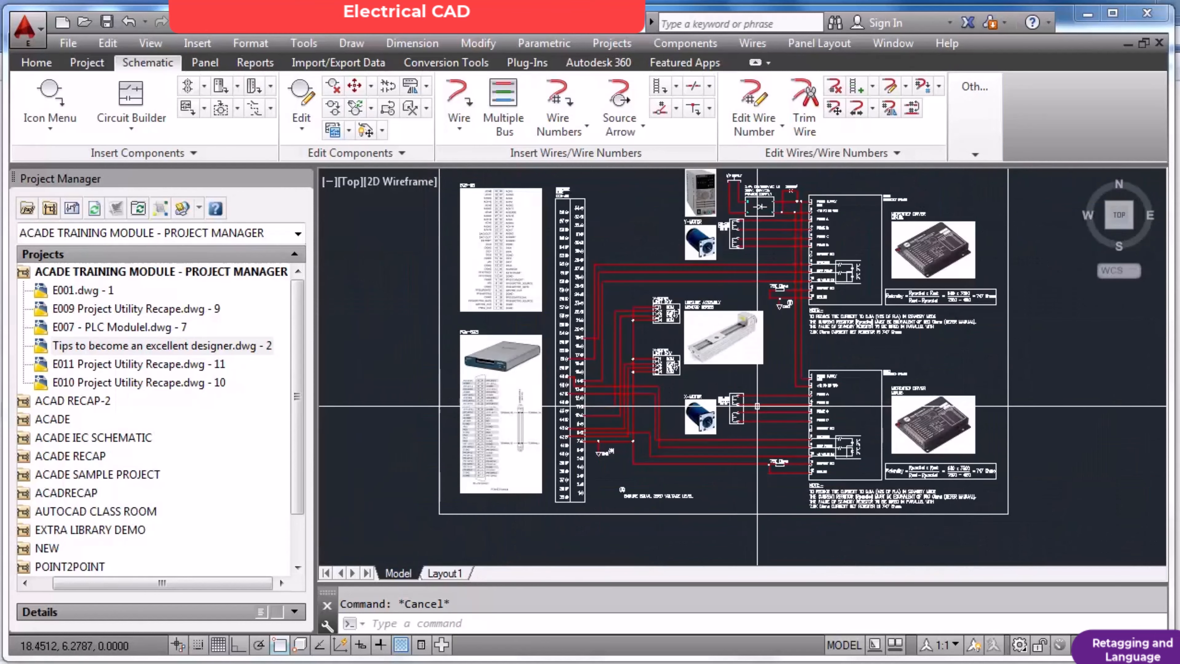
{"action": "scroll", "coordinate": [775, 411], "scroll_direction": "up", "scroll_amount": 2}
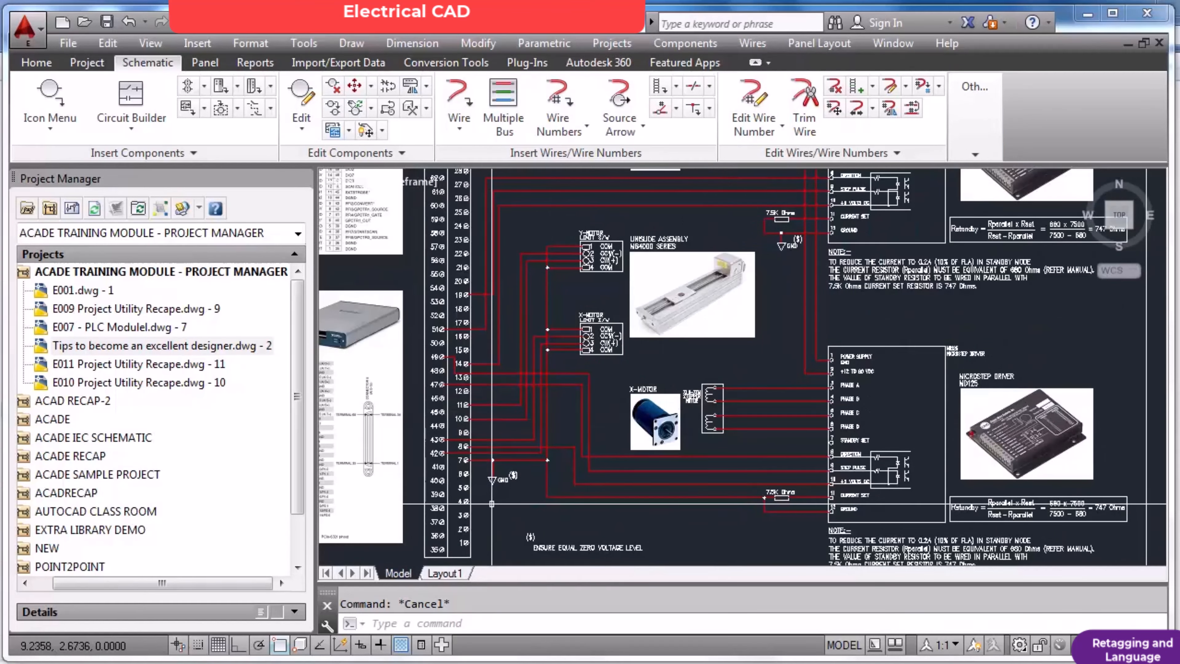
{"action": "scroll", "coordinate": [491, 503], "scroll_direction": "up", "scroll_amount": 3}
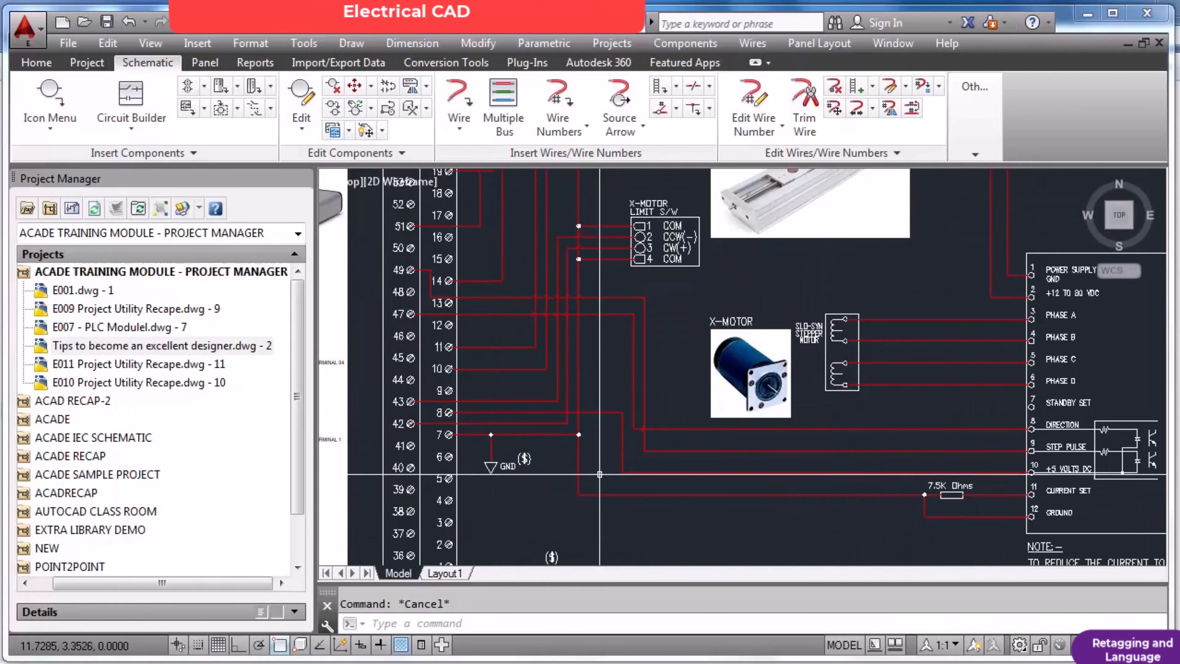
{"action": "scroll", "coordinate": [720, 358], "scroll_direction": "down", "scroll_amount": 3}
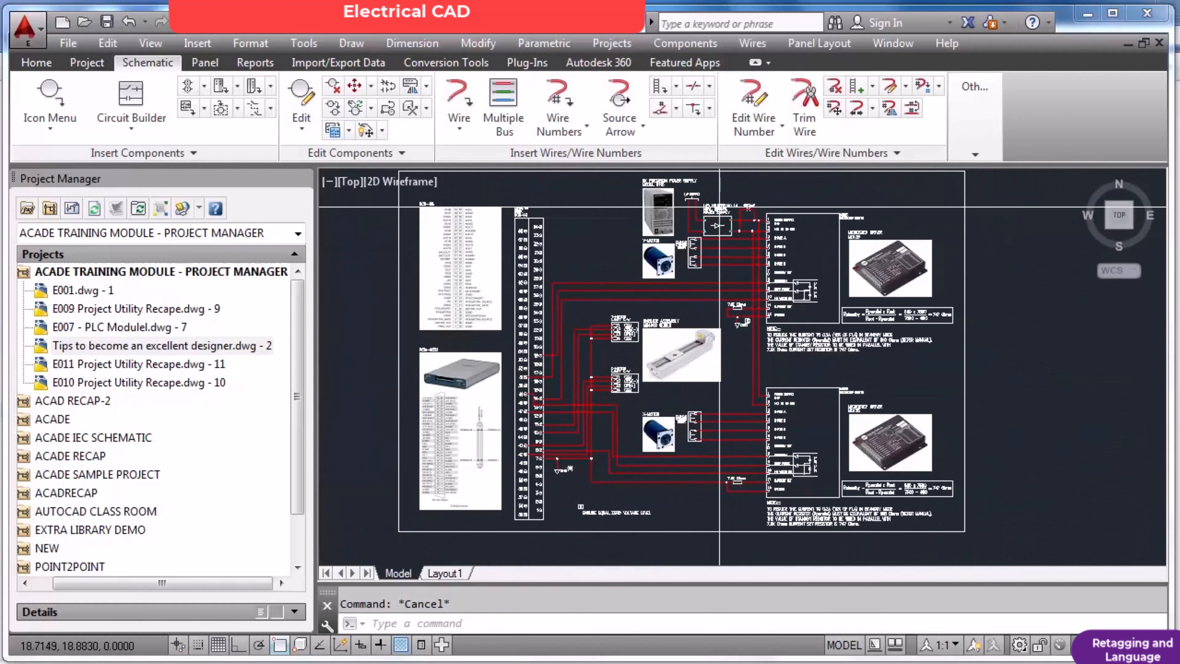
{"action": "scroll", "coordinate": [738, 207], "scroll_direction": "up", "scroll_amount": 2}
{"action": "scroll", "coordinate": [822, 298], "scroll_direction": "down", "scroll_amount": 2}
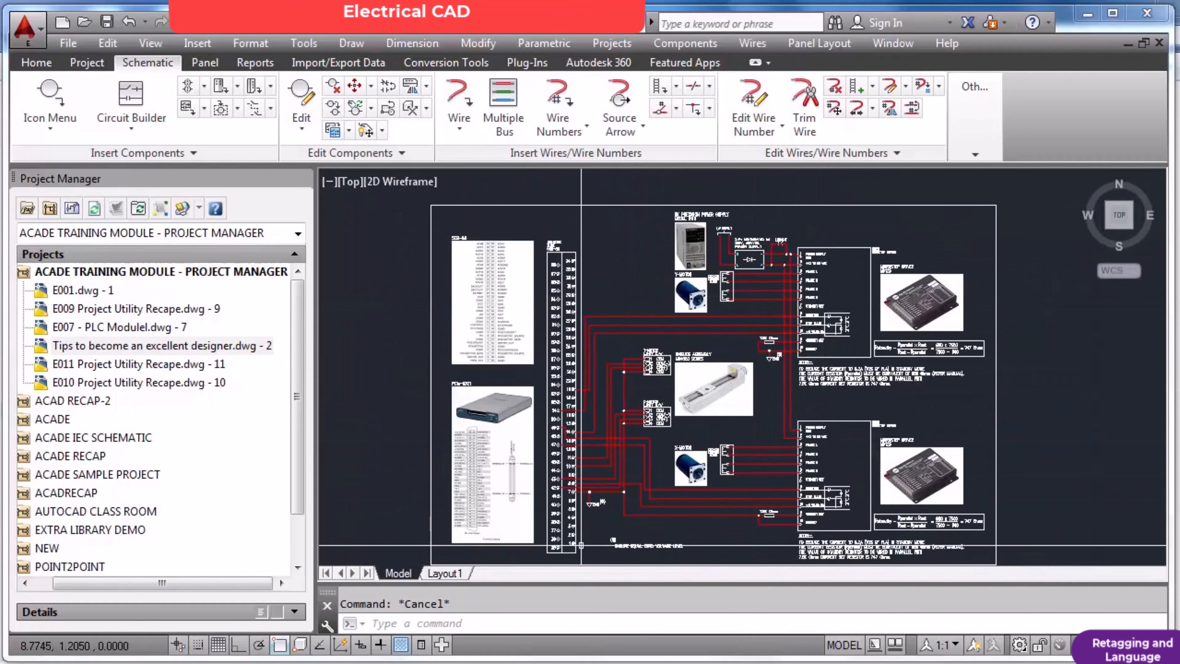
{"action": "scroll", "coordinate": [582, 547], "scroll_direction": "up", "scroll_amount": 3}
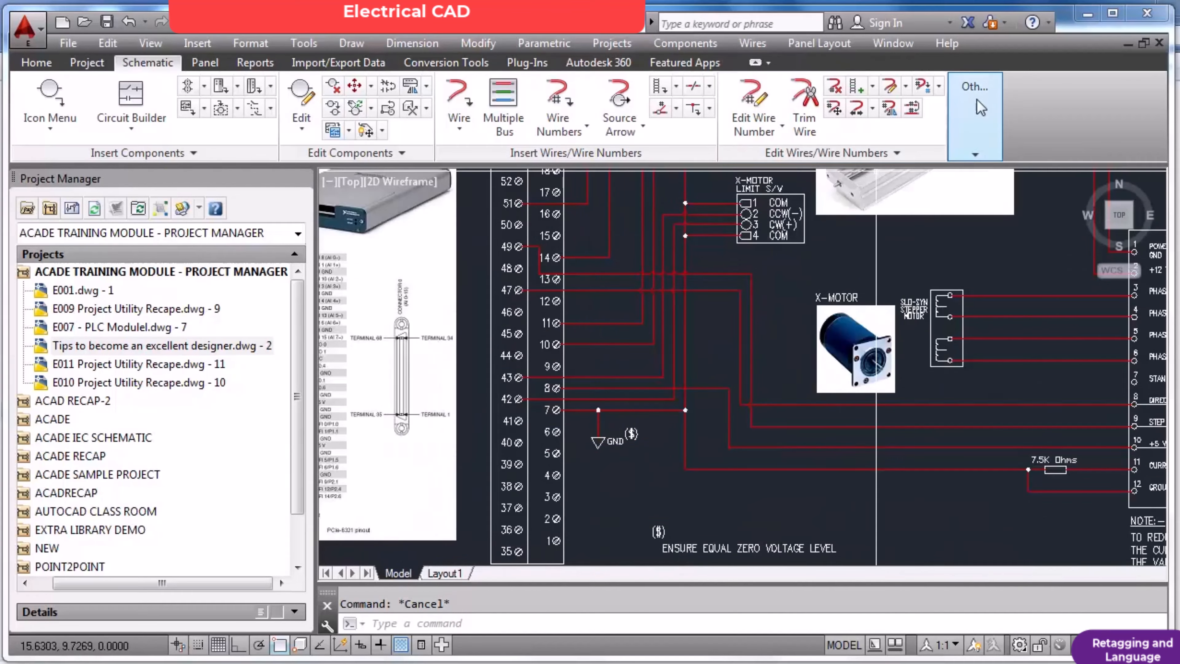
{"action": "left_click", "coordinate": [985, 102]}
{"action": "scroll", "coordinate": [804, 344], "scroll_direction": "down", "scroll_amount": 8}
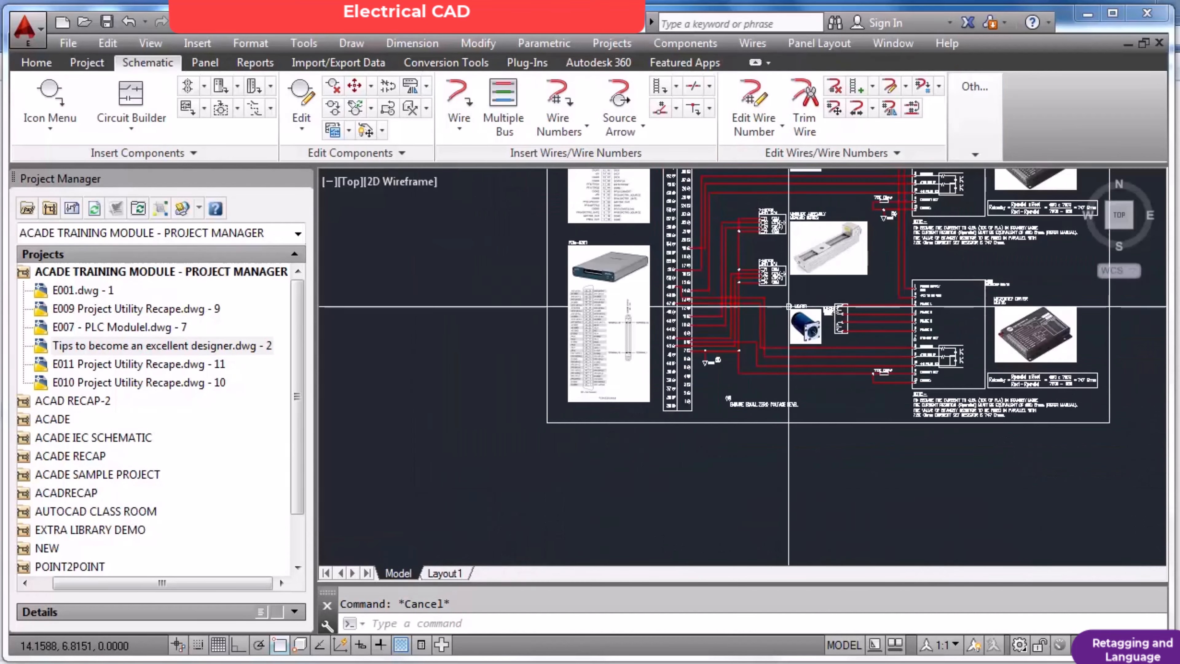
Examine the power supply and Y-motor wiring up close, and fit the whole drawing in view.
{"action": "scroll", "coordinate": [804, 344], "scroll_direction": "up", "scroll_amount": 7}
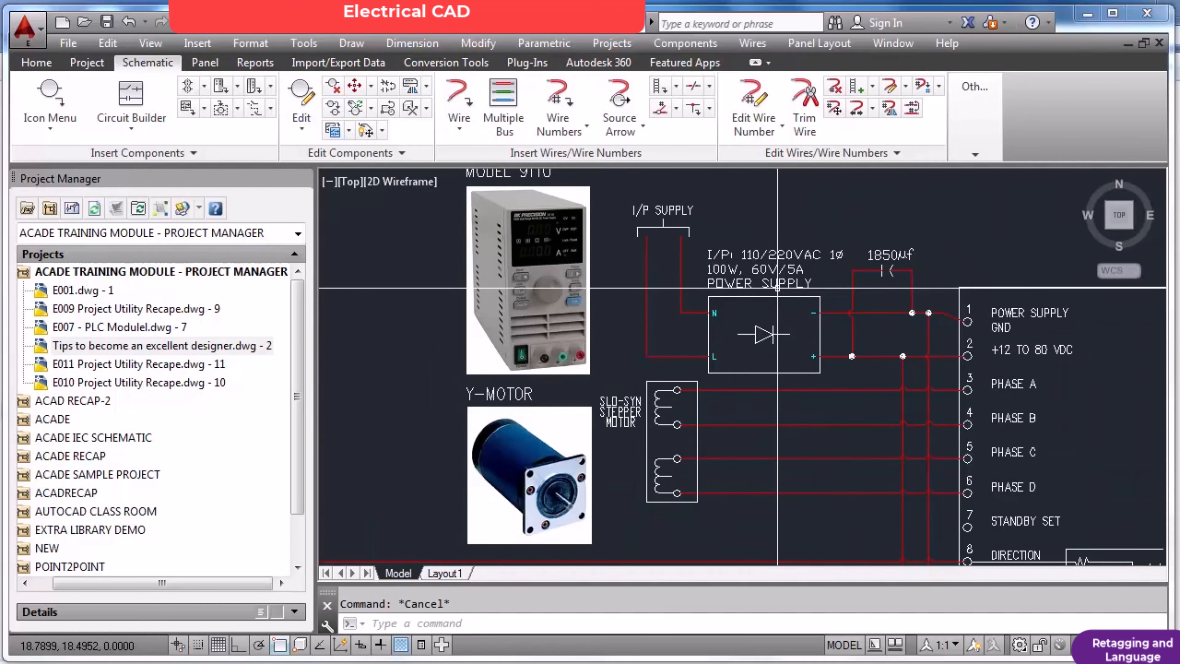
{"action": "scroll", "coordinate": [778, 288], "scroll_direction": "down", "scroll_amount": 3}
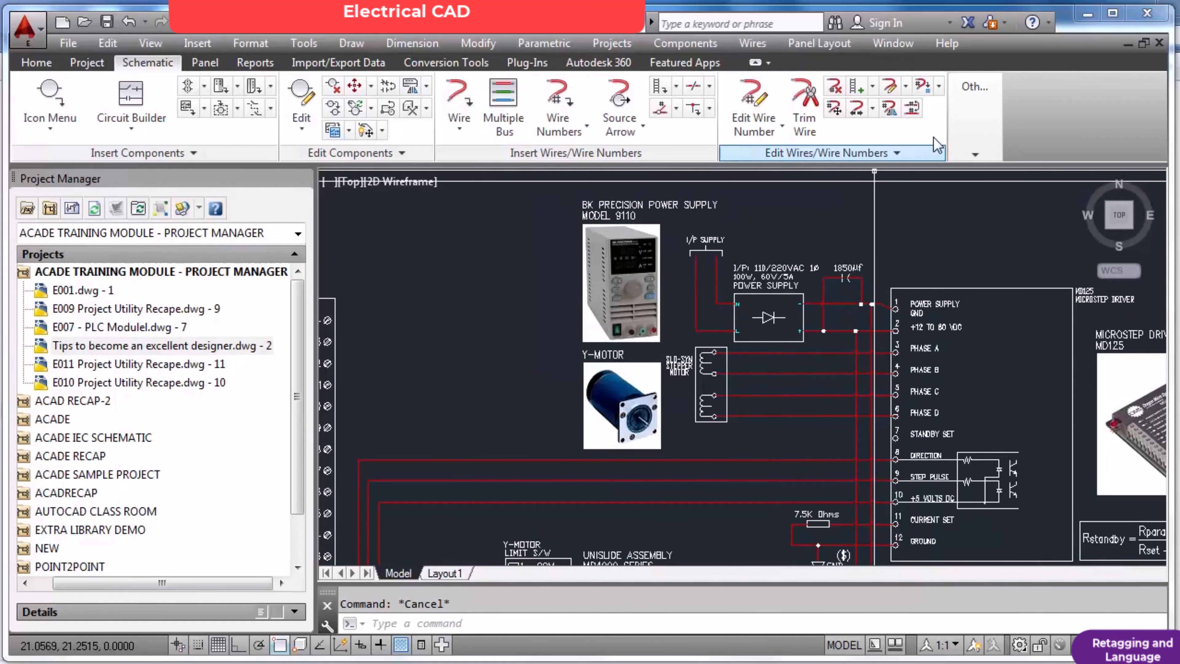
{"action": "left_click", "coordinate": [975, 116]}
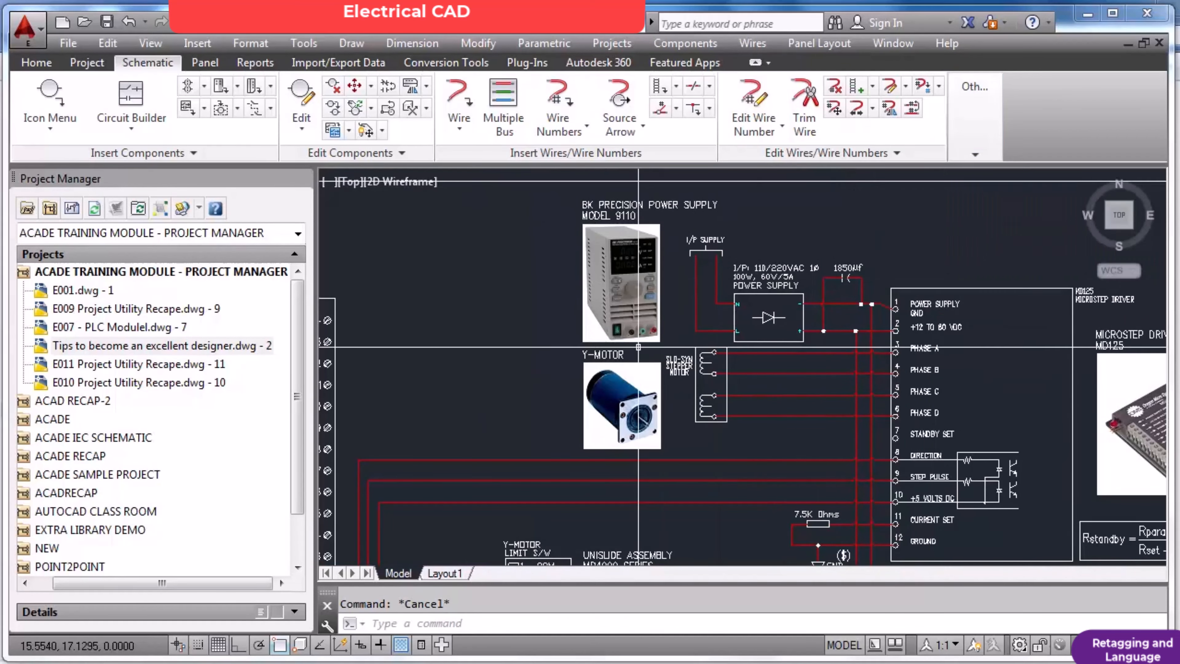
{"action": "key", "text": "Return"}
{"action": "type", "text": "e"}
{"action": "key", "text": "Return"}
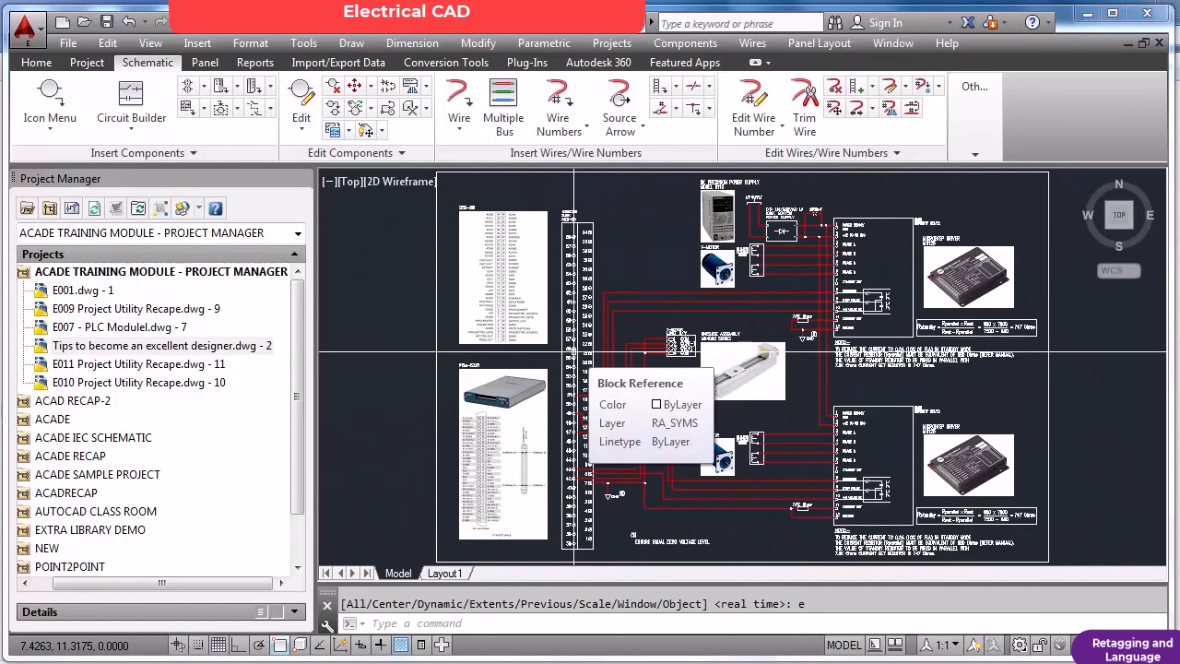
Open the PR14051-E105_A drawing from the 230415 folder, accepting the non-educational file notice, and switch to model space.
{"action": "type", "text": "open"}
{"action": "key", "text": "Return"}
{"action": "key", "text": "n"}
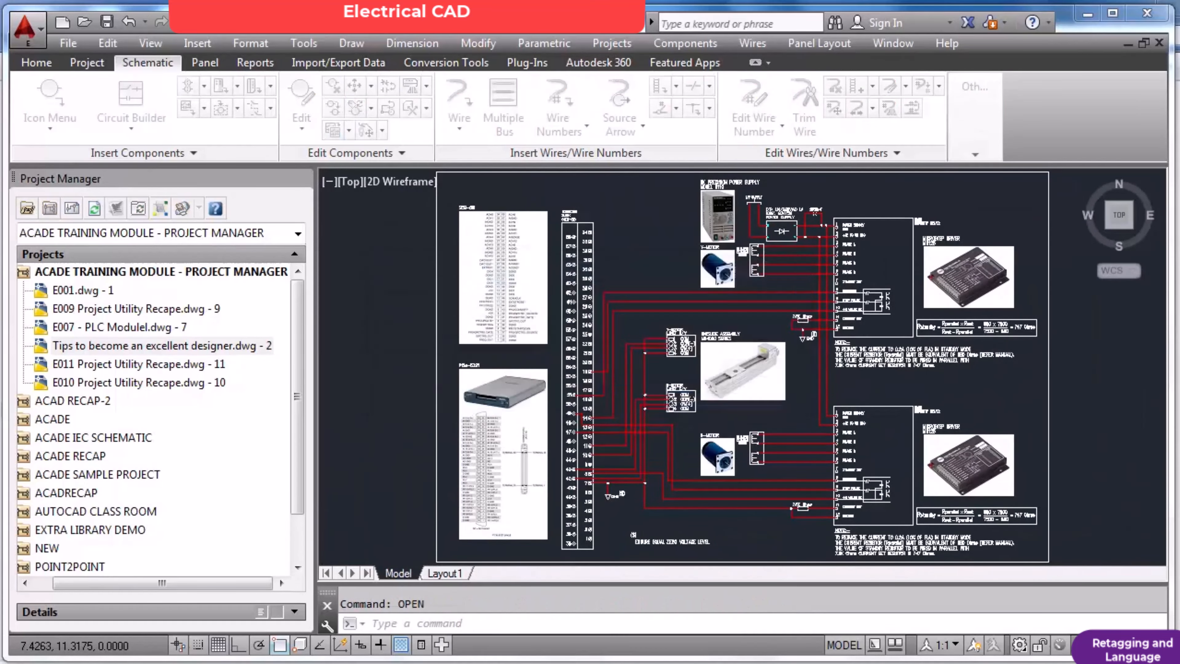
{"action": "left_click", "coordinate": [372, 195]}
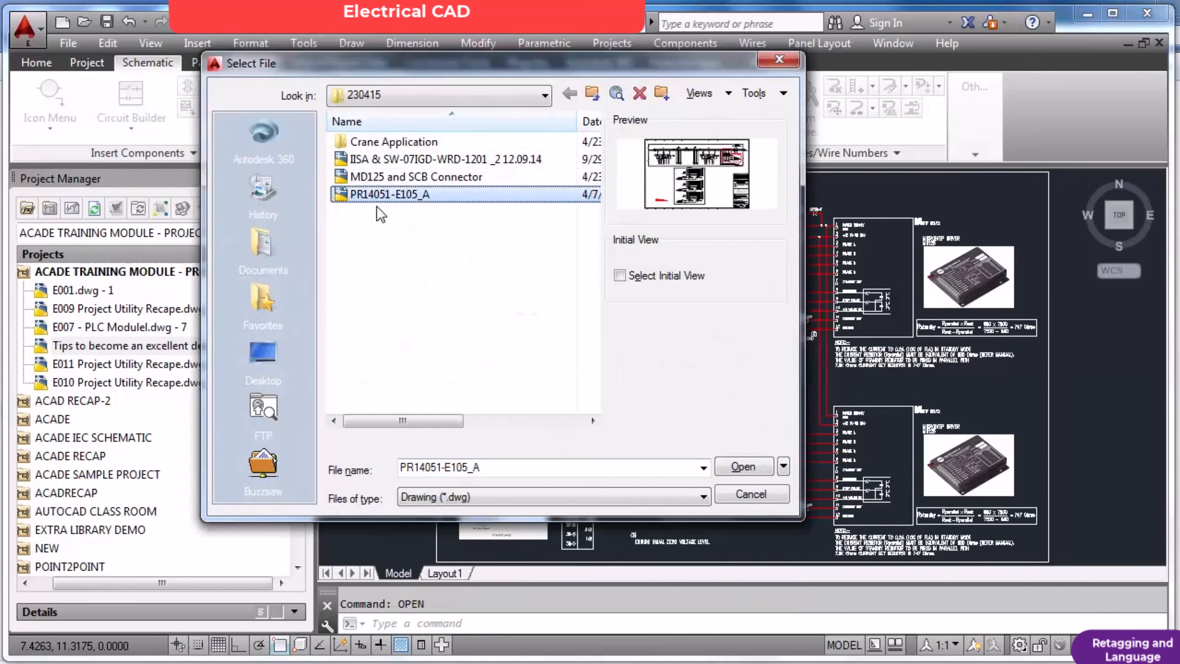
{"action": "left_click", "coordinate": [740, 466]}
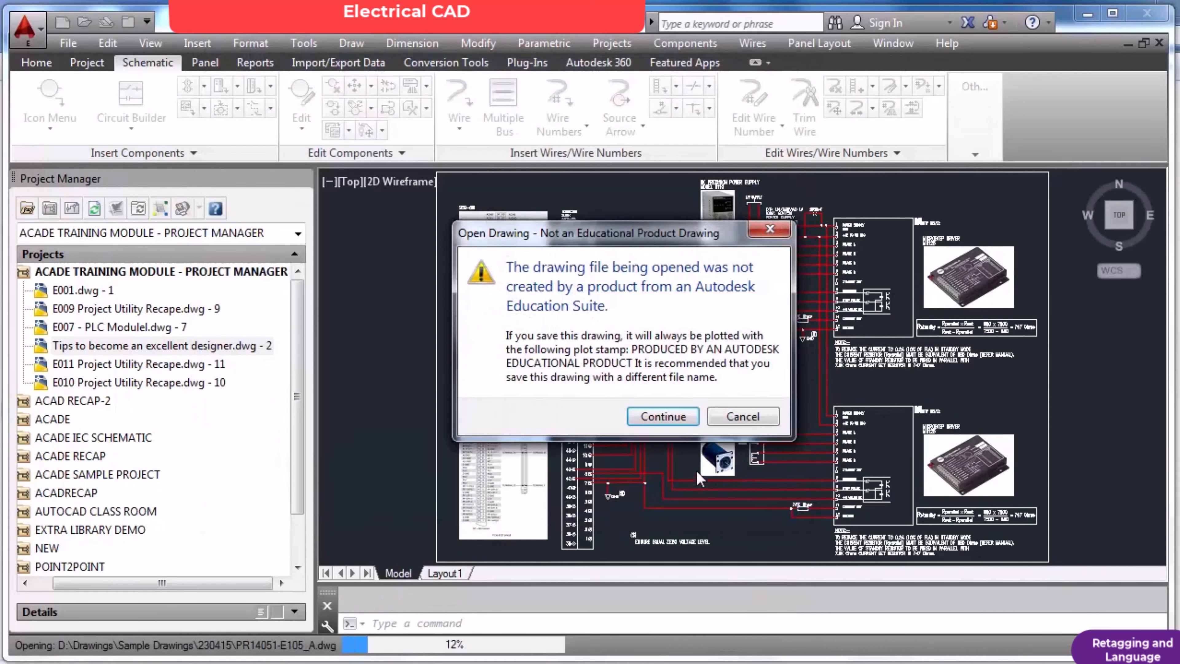
{"action": "left_click", "coordinate": [664, 417]}
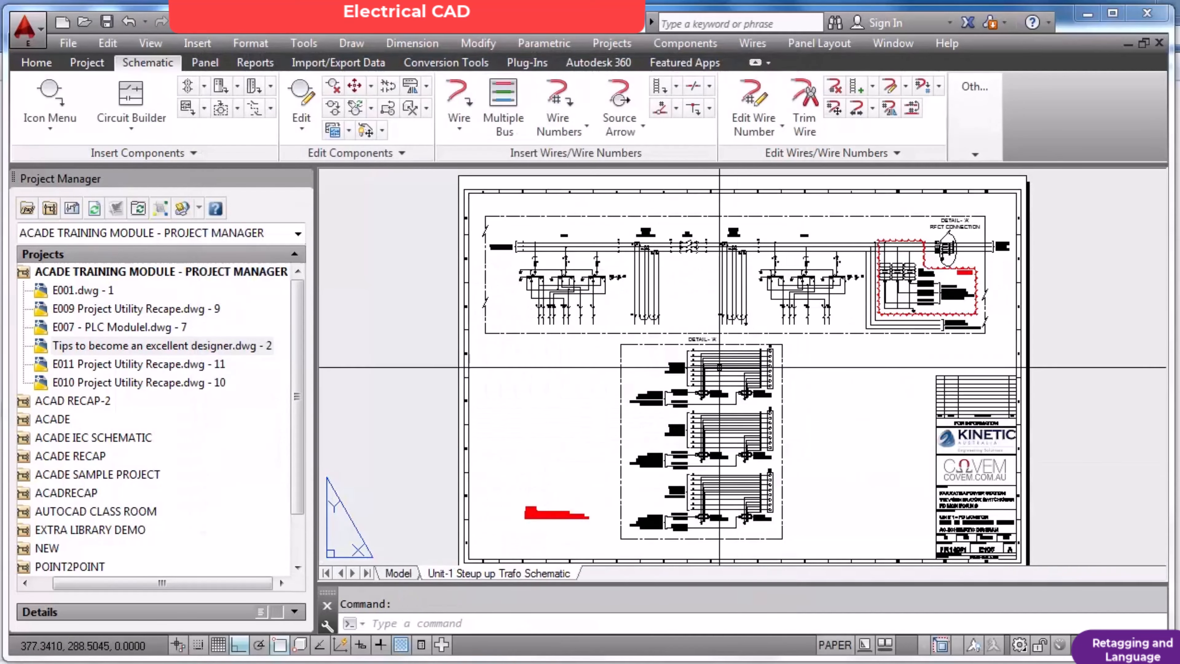
{"action": "left_click", "coordinate": [398, 573]}
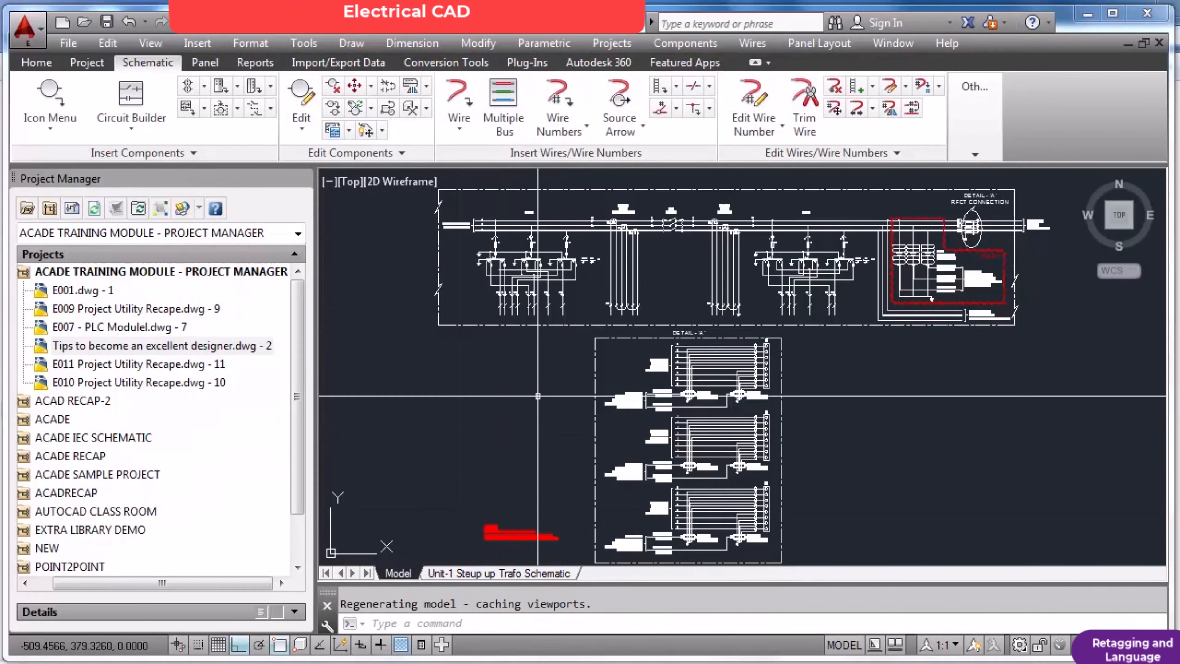
List the object properties of the uppermost busbar line near 2VT01, and close the listing.
{"action": "scroll", "coordinate": [561, 214], "scroll_direction": "up", "scroll_amount": 2}
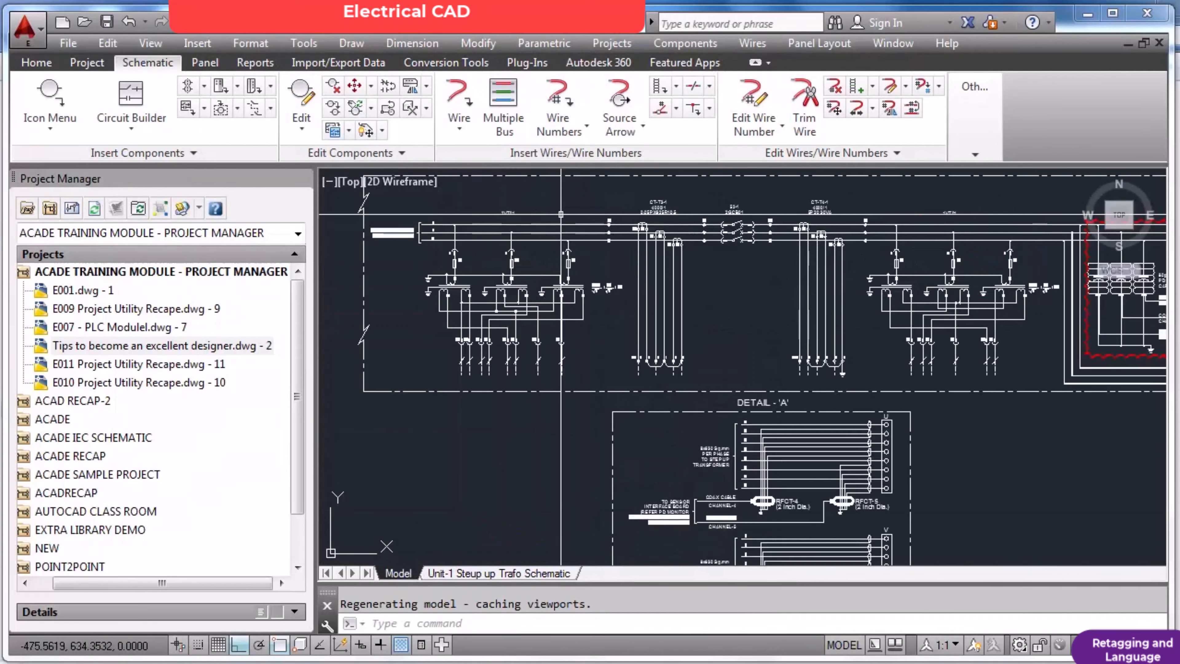
{"action": "scroll", "coordinate": [561, 214], "scroll_direction": "up", "scroll_amount": 2}
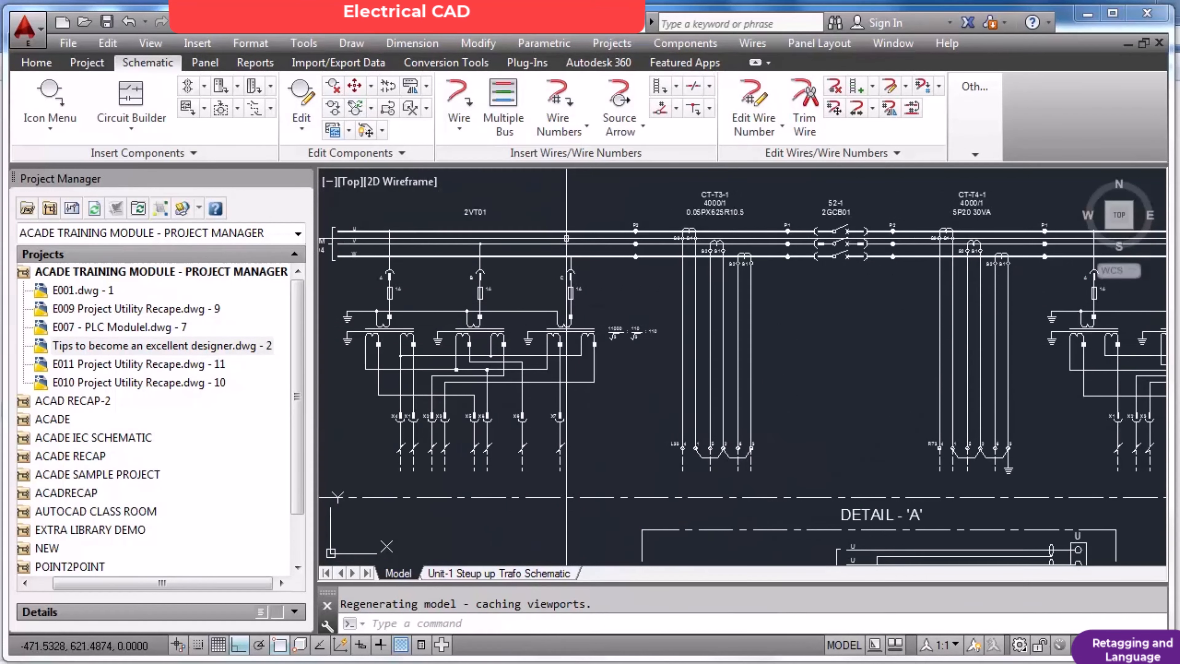
{"action": "key", "text": "Return"}
{"action": "key", "text": "Return"}
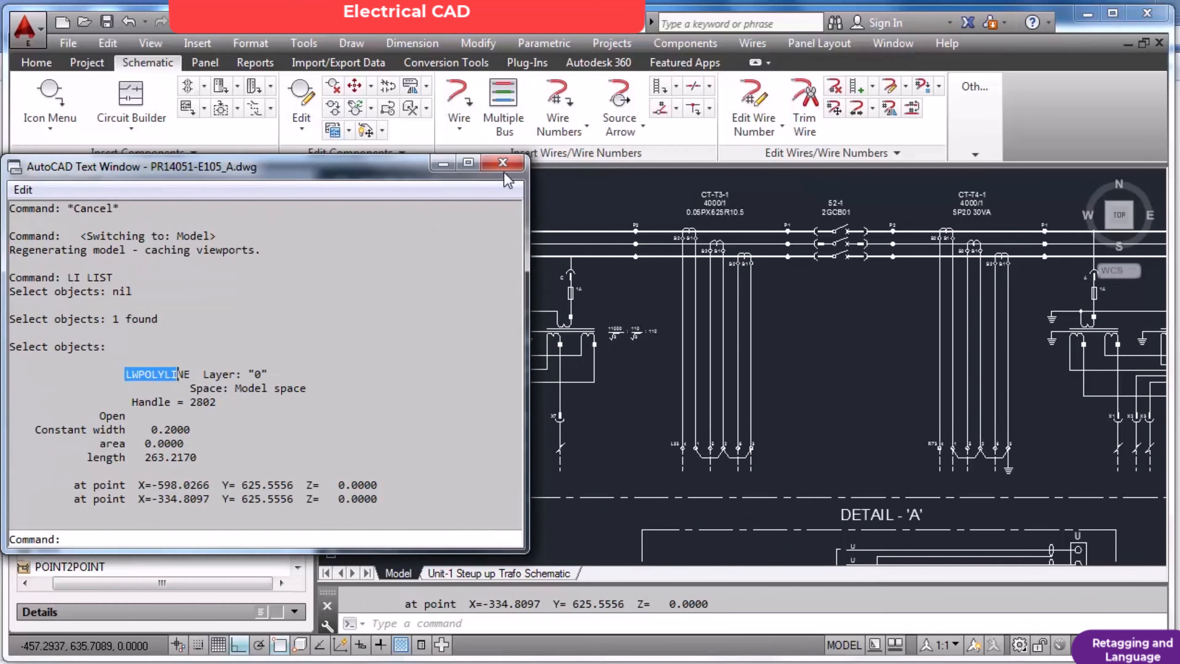
{"action": "left_click", "coordinate": [502, 163]}
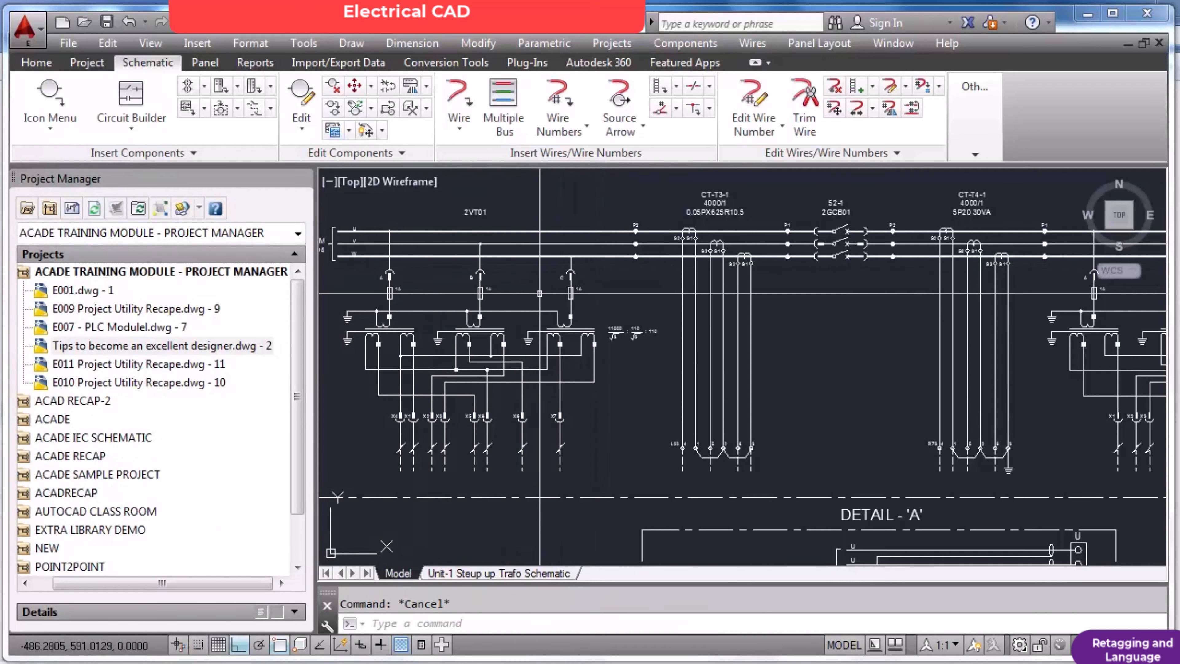
Examine the transformer circuits, PD sensing capacitors, coax cable channels and the clouded HOLD 1 area of the schematic.
{"action": "scroll", "coordinate": [541, 290], "scroll_direction": "down", "scroll_amount": 2}
{"action": "scroll", "coordinate": [420, 300], "scroll_direction": "up", "scroll_amount": 3}
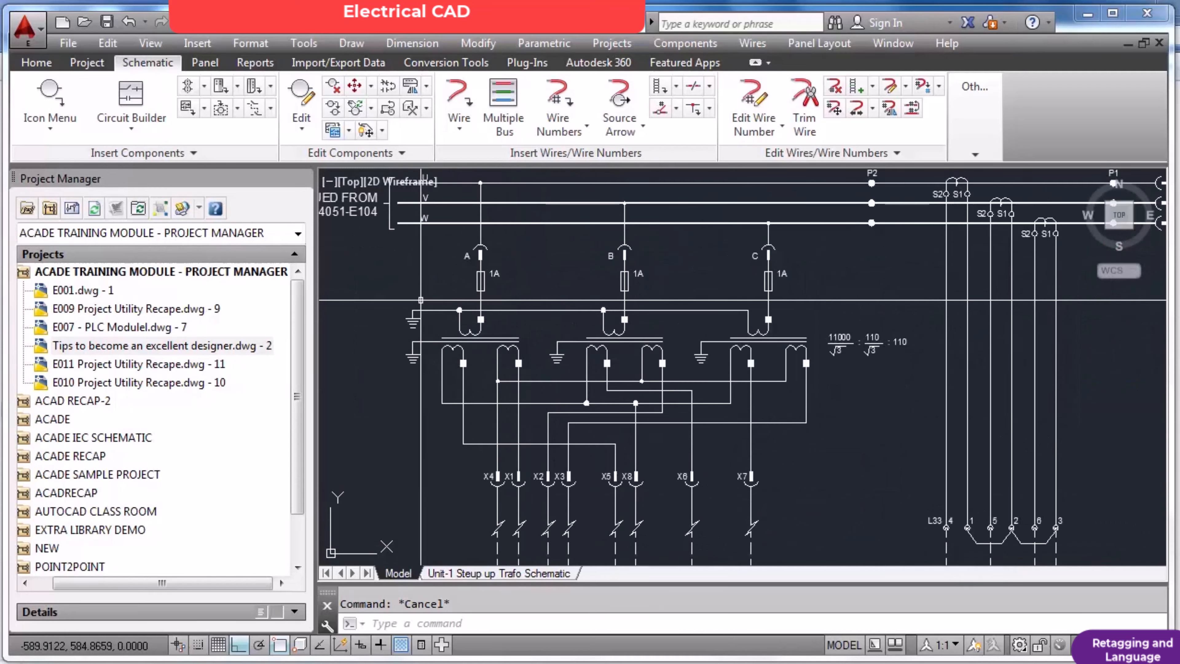
{"action": "scroll", "coordinate": [429, 299], "scroll_direction": "down", "scroll_amount": 4}
{"action": "scroll", "coordinate": [919, 328], "scroll_direction": "up", "scroll_amount": 2}
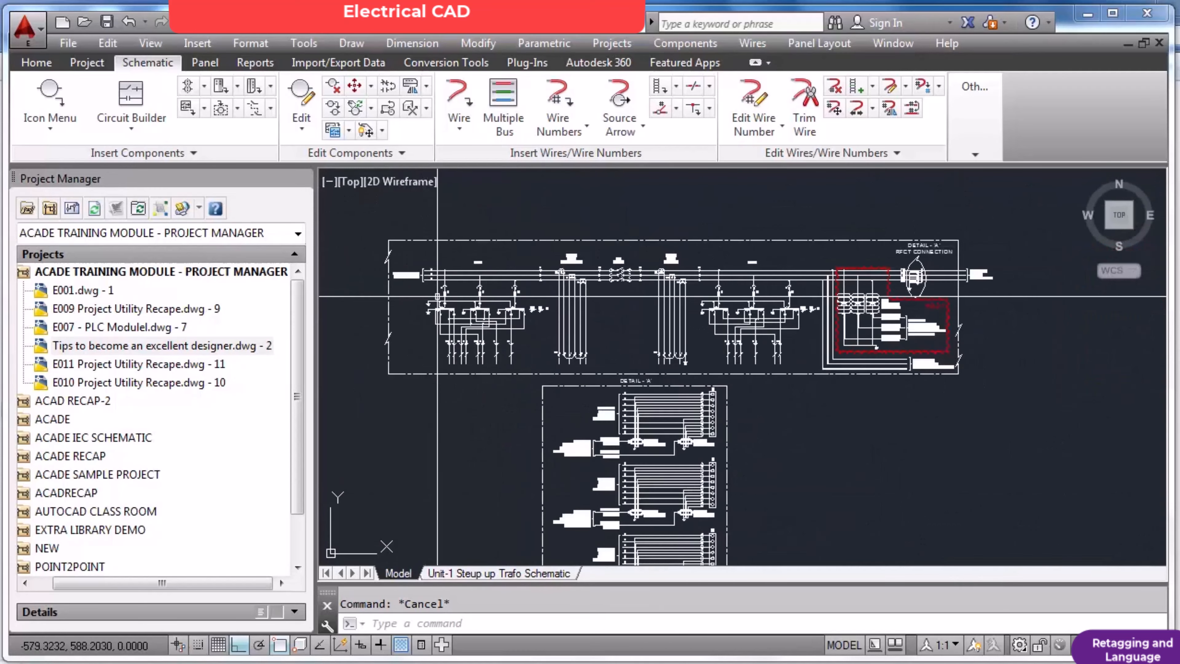
{"action": "scroll", "coordinate": [919, 328], "scroll_direction": "up", "scroll_amount": 4}
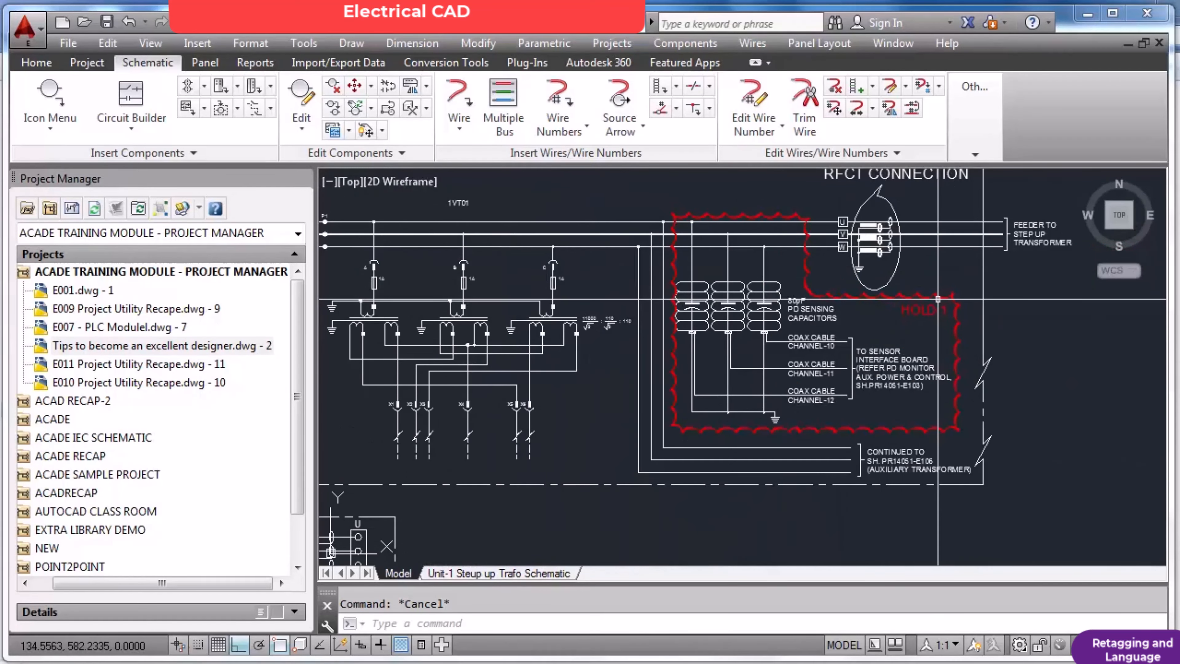
{"action": "scroll", "coordinate": [935, 294], "scroll_direction": "up", "scroll_amount": 2}
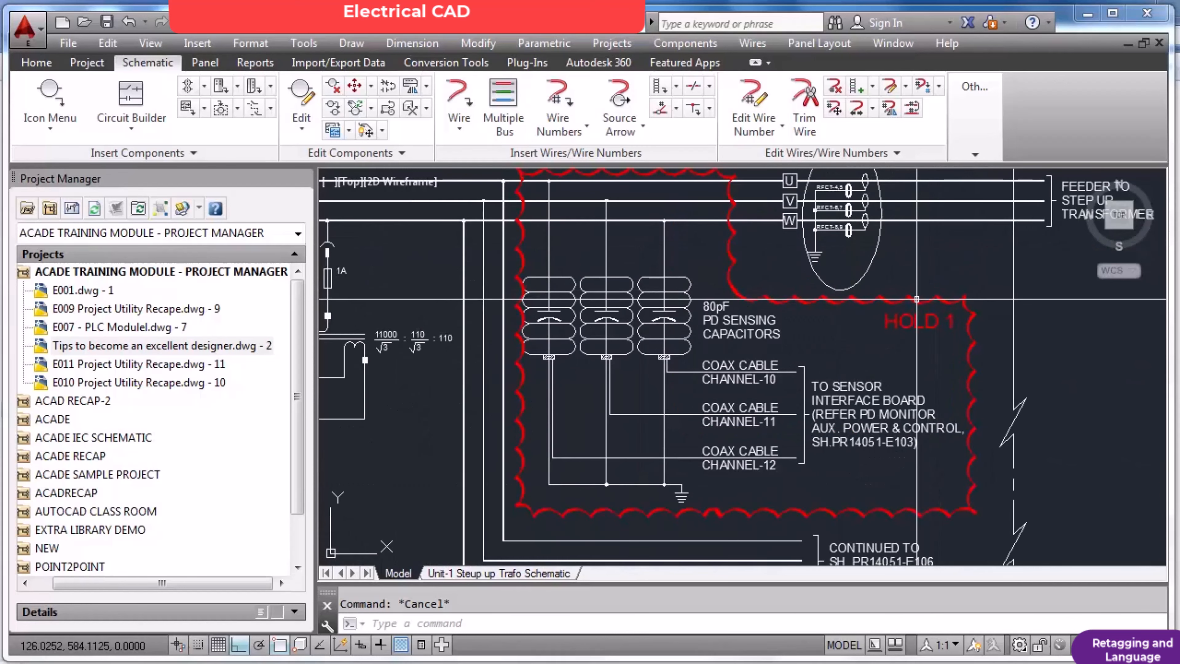
{"action": "scroll", "coordinate": [661, 358], "scroll_direction": "up", "scroll_amount": 5}
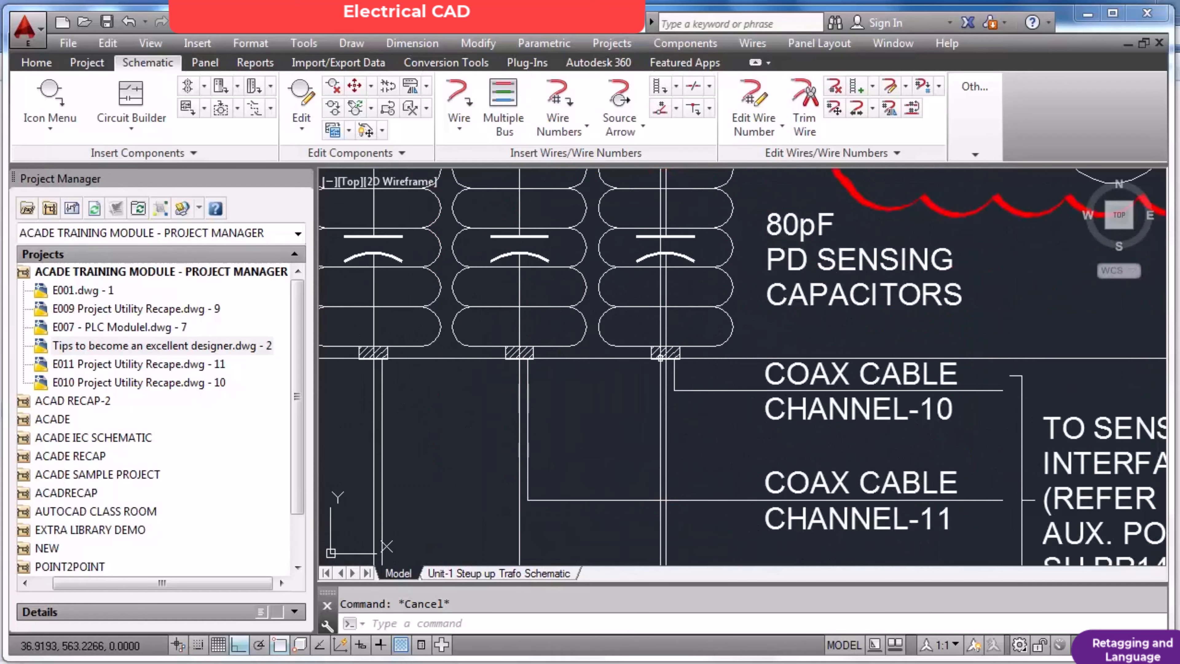
{"action": "scroll", "coordinate": [693, 357], "scroll_direction": "down", "scroll_amount": 7}
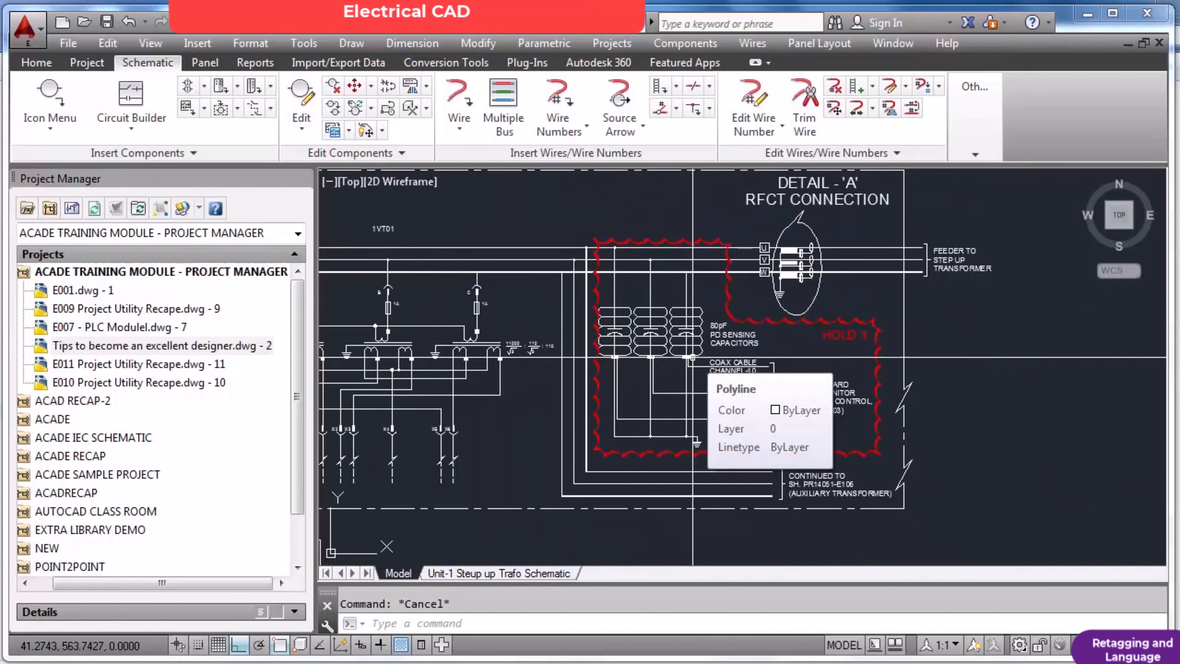
{"action": "scroll", "coordinate": [794, 341], "scroll_direction": "up", "scroll_amount": 2}
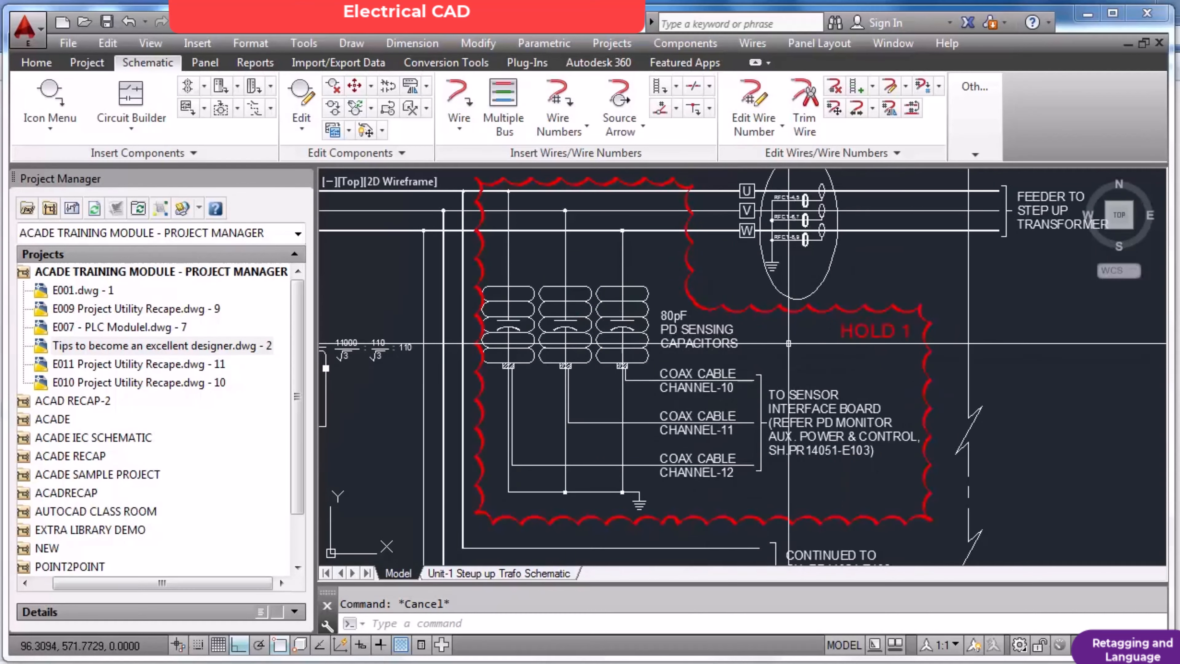
{"action": "scroll", "coordinate": [780, 345], "scroll_direction": "down", "scroll_amount": 2}
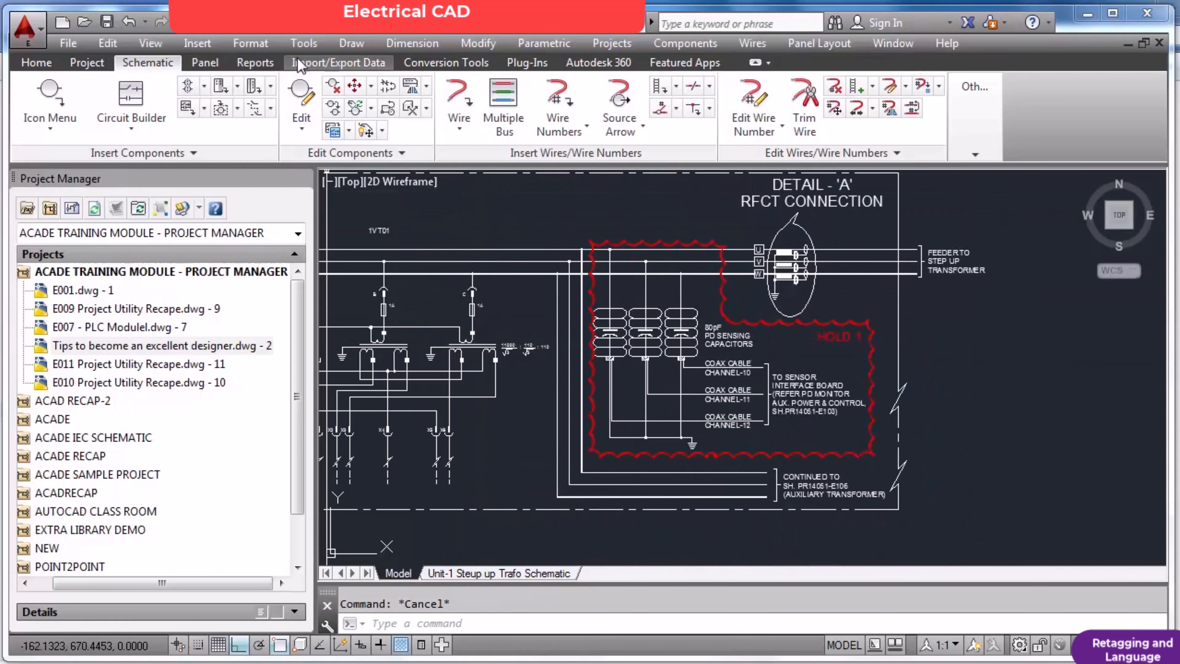
Try to draw a freehand revision cloud in the empty area beside the FEEDER TO STEP UP TRANSFORMER label.
{"action": "left_click", "coordinate": [351, 44]}
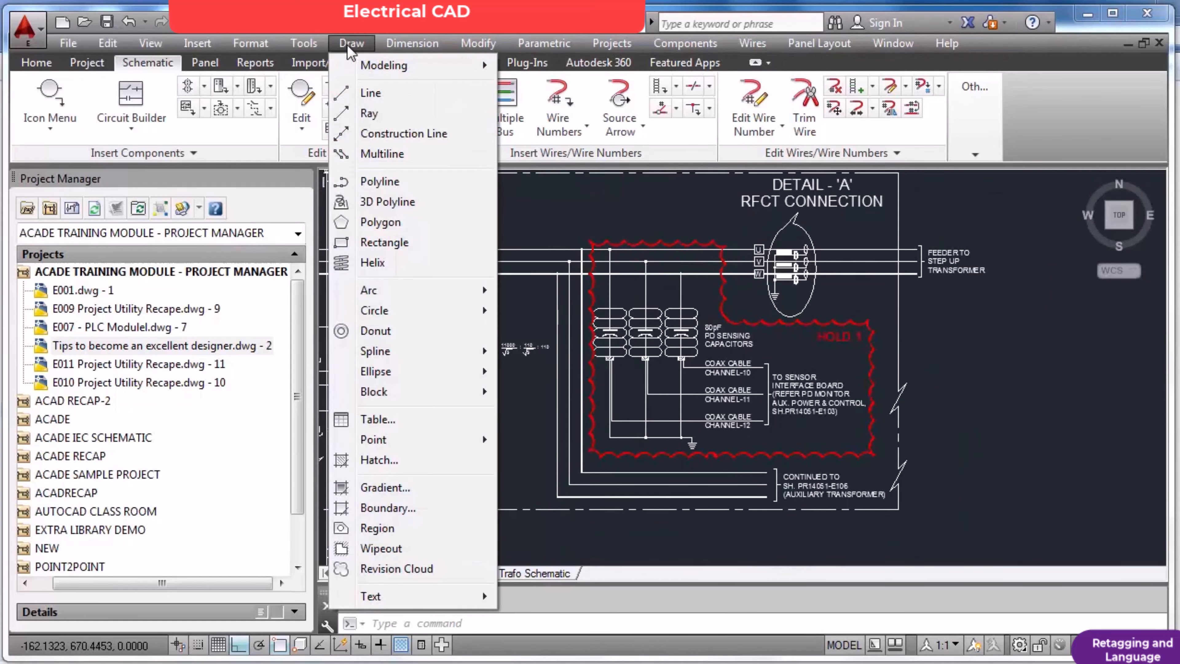
{"action": "left_click", "coordinate": [395, 567]}
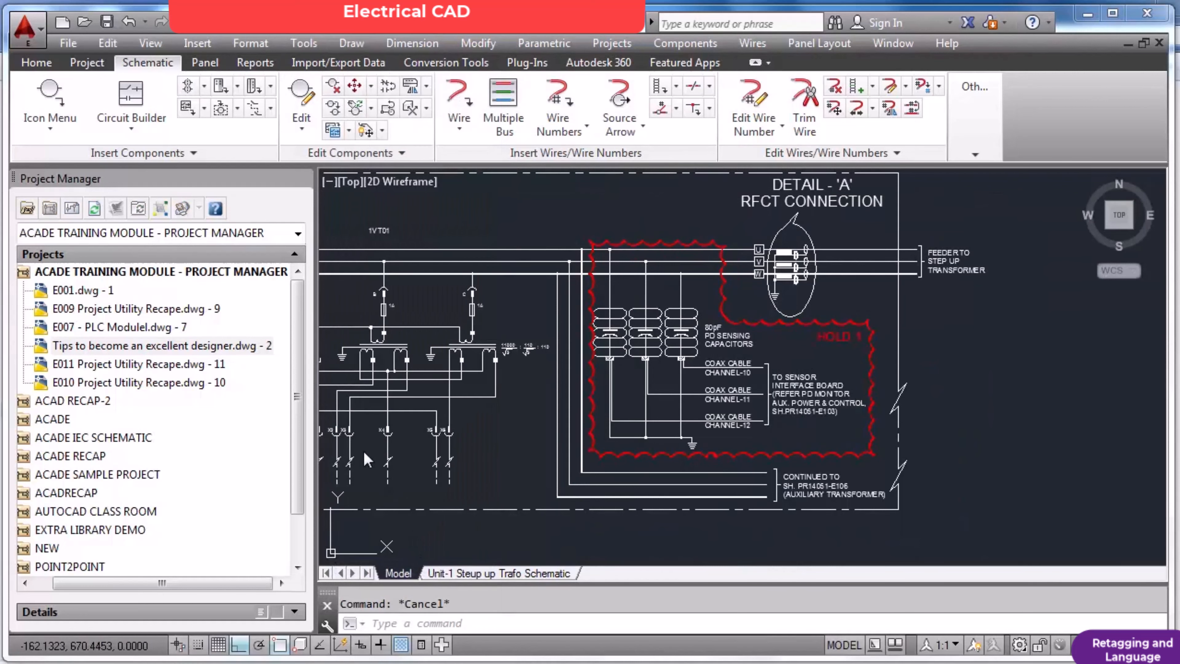
{"action": "scroll", "coordinate": [613, 417], "scroll_direction": "down", "scroll_amount": 3}
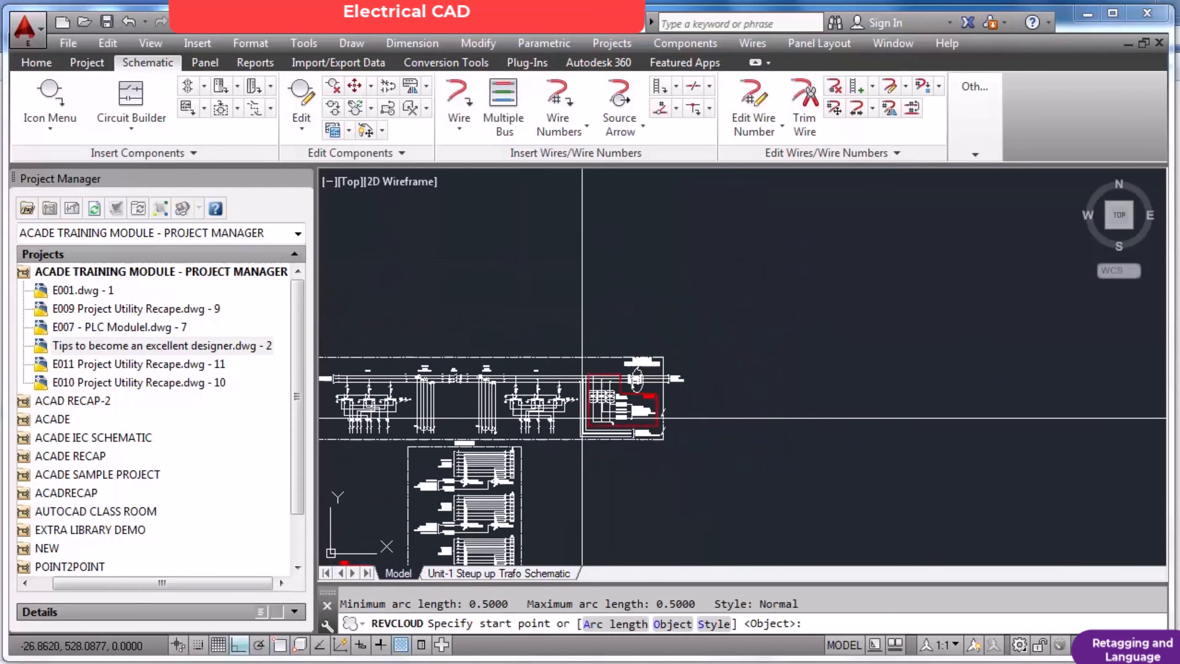
{"action": "left_click", "coordinate": [677, 379]}
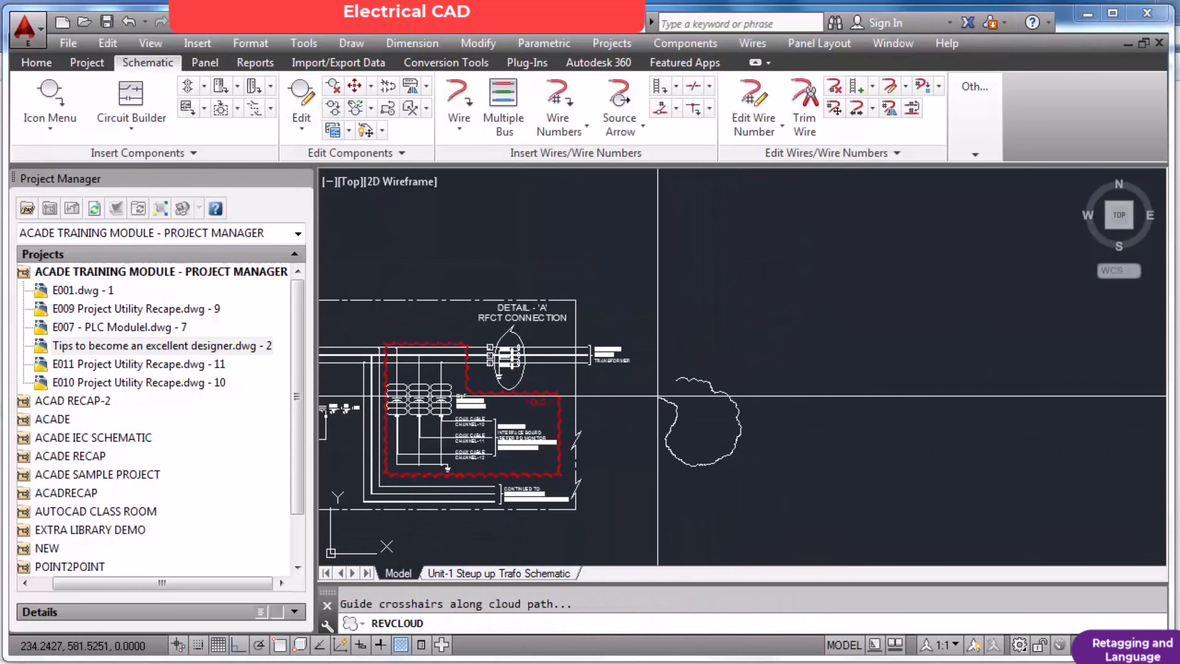
{"action": "right_click", "coordinate": [678, 385]}
{"action": "scroll", "coordinate": [701, 395], "scroll_direction": "up", "scroll_amount": 6}
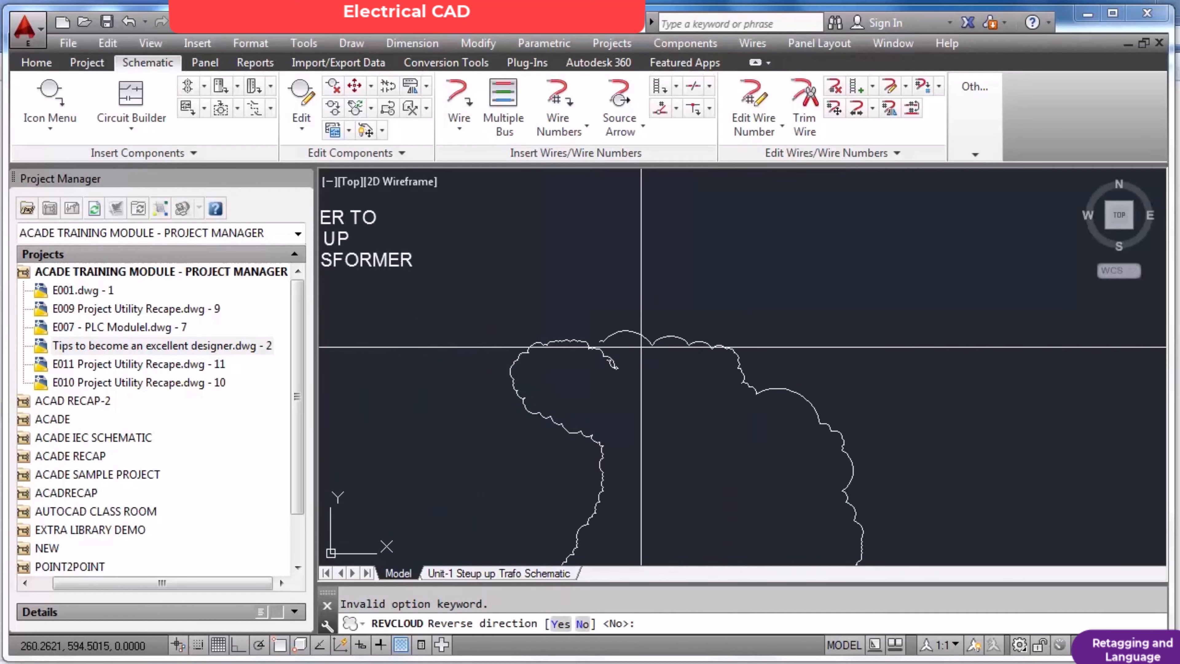
{"action": "key", "text": "Escape"}
Try to set the revision cloud's minimum arc length to 1 and pick its maximum arc length from points in the drawing.
{"action": "key", "text": "Return"}
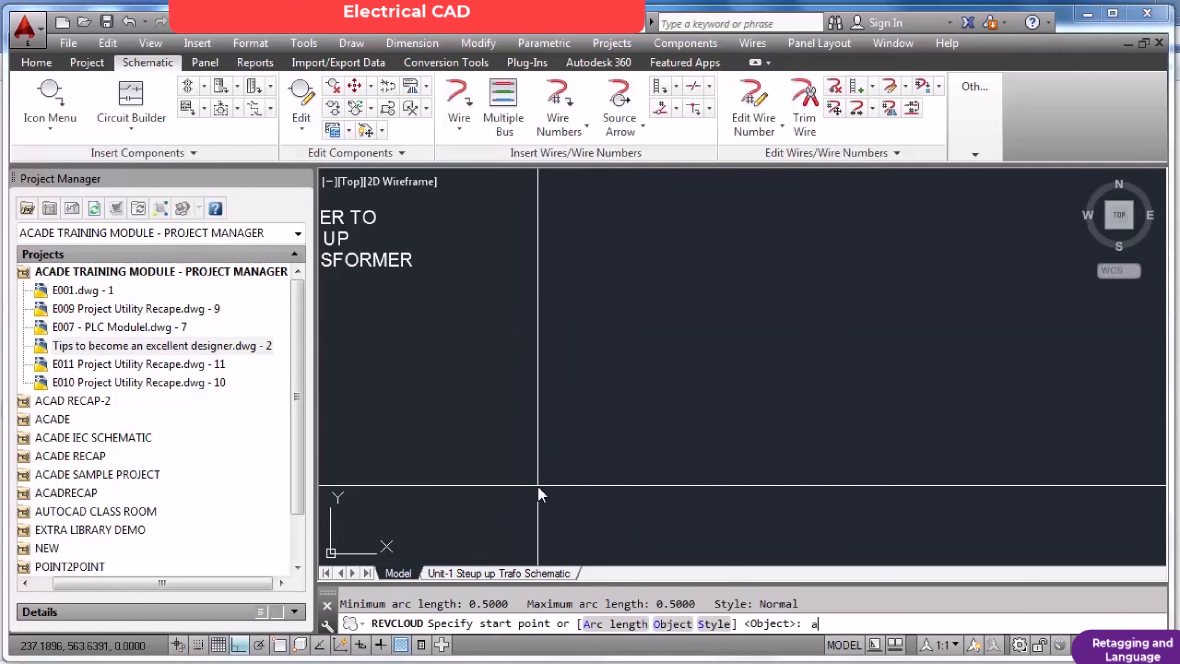
{"action": "key", "text": "Return"}
{"action": "type", "text": "1"}
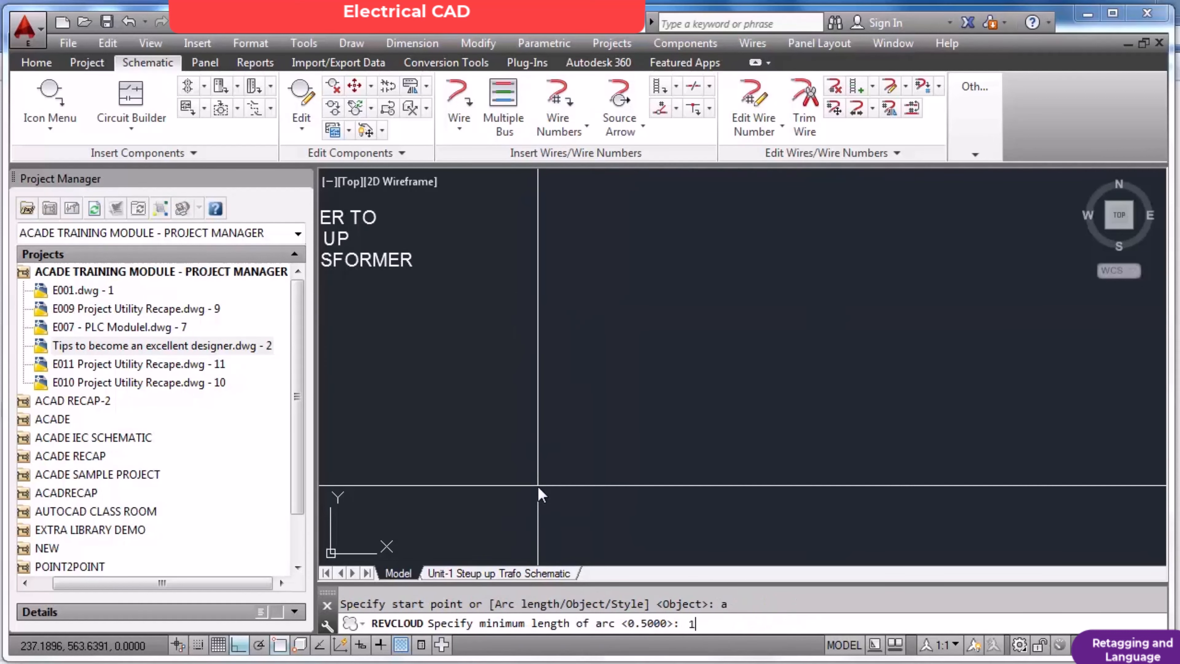
{"action": "key", "text": "Return"}
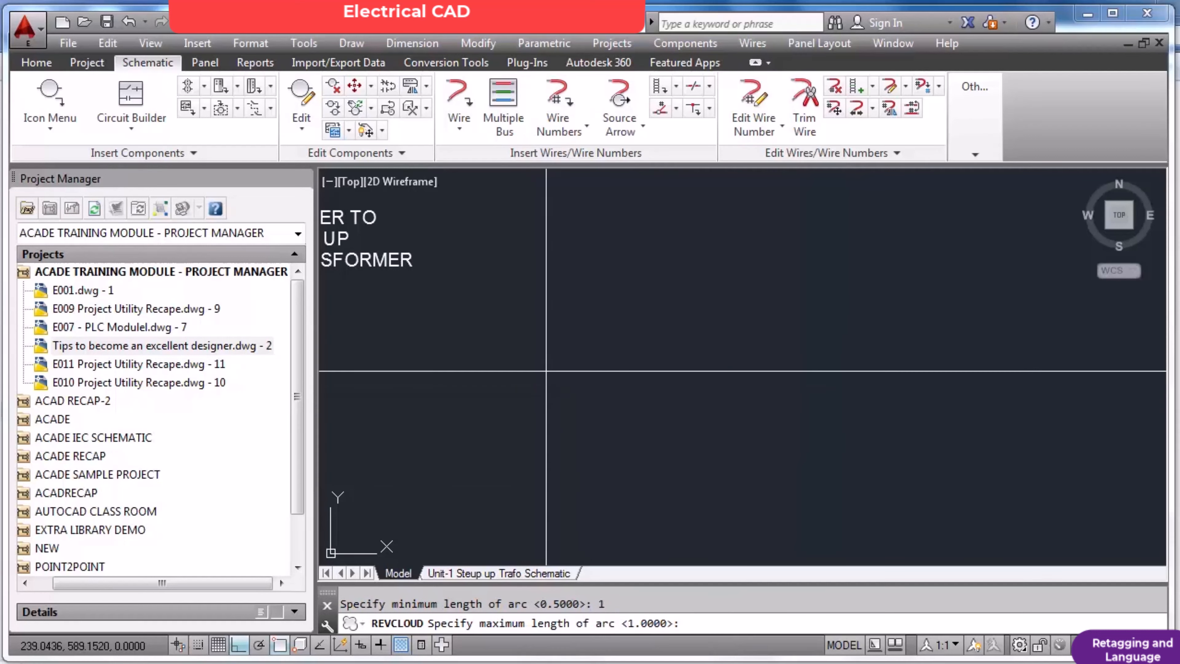
{"action": "scroll", "coordinate": [547, 370], "scroll_direction": "down", "scroll_amount": 5}
{"action": "scroll", "coordinate": [558, 351], "scroll_direction": "up", "scroll_amount": 4}
{"action": "left_click", "coordinate": [553, 342]}
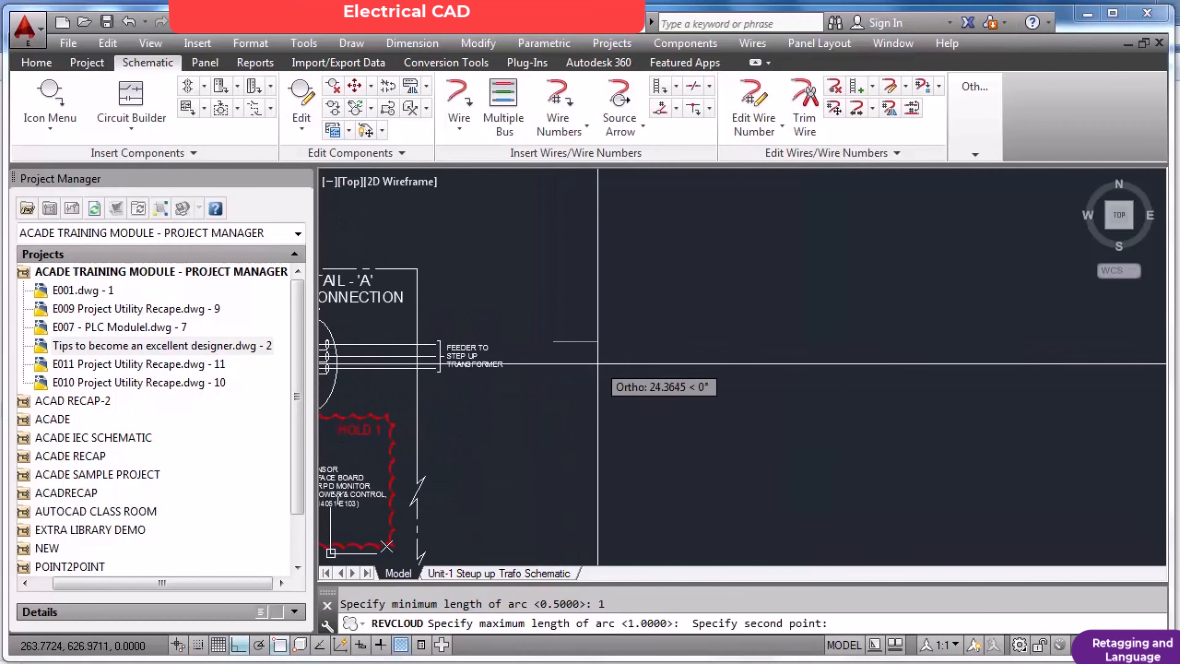
{"action": "key", "text": "F8"}
{"action": "left_click", "coordinate": [604, 363]}
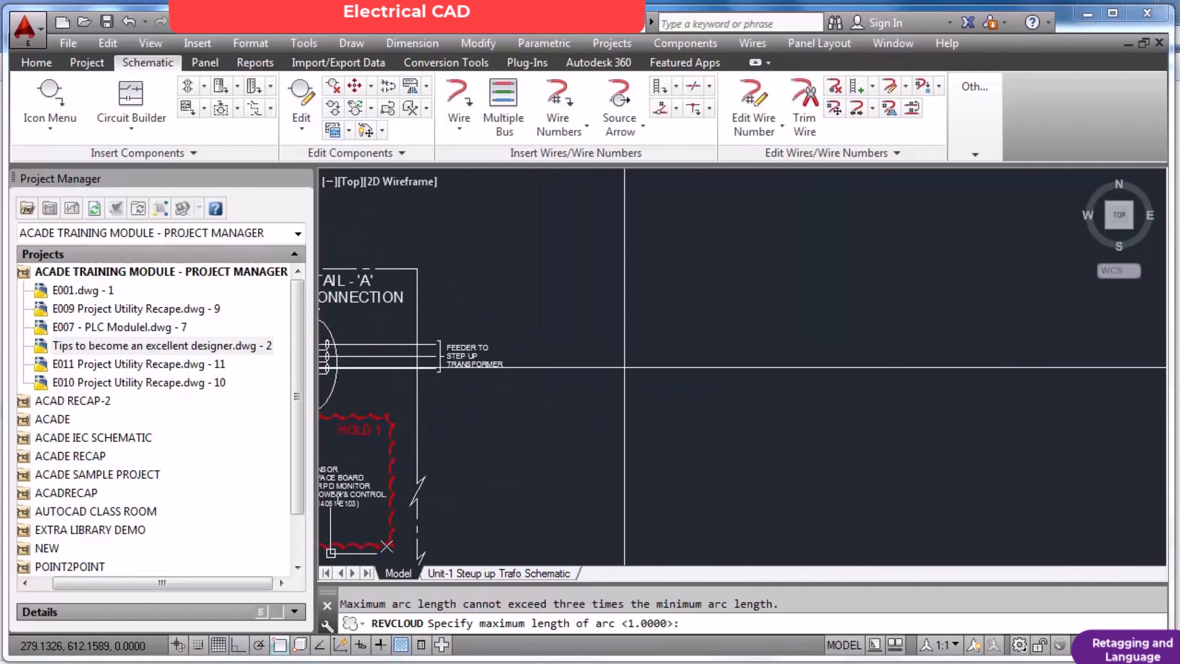
{"action": "left_click", "coordinate": [642, 379]}
{"action": "key", "text": "Escape"}
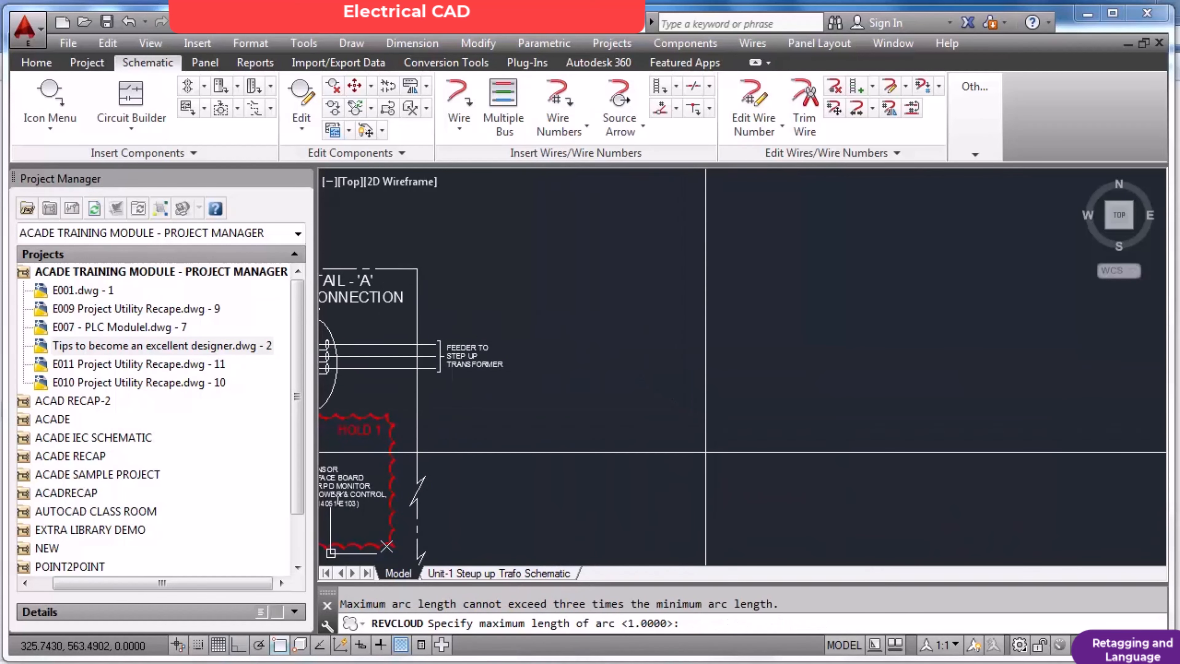
{"action": "scroll", "coordinate": [681, 450], "scroll_direction": "down", "scroll_amount": 3}
{"action": "key", "text": "Escape"}
{"action": "key", "text": "Return"}
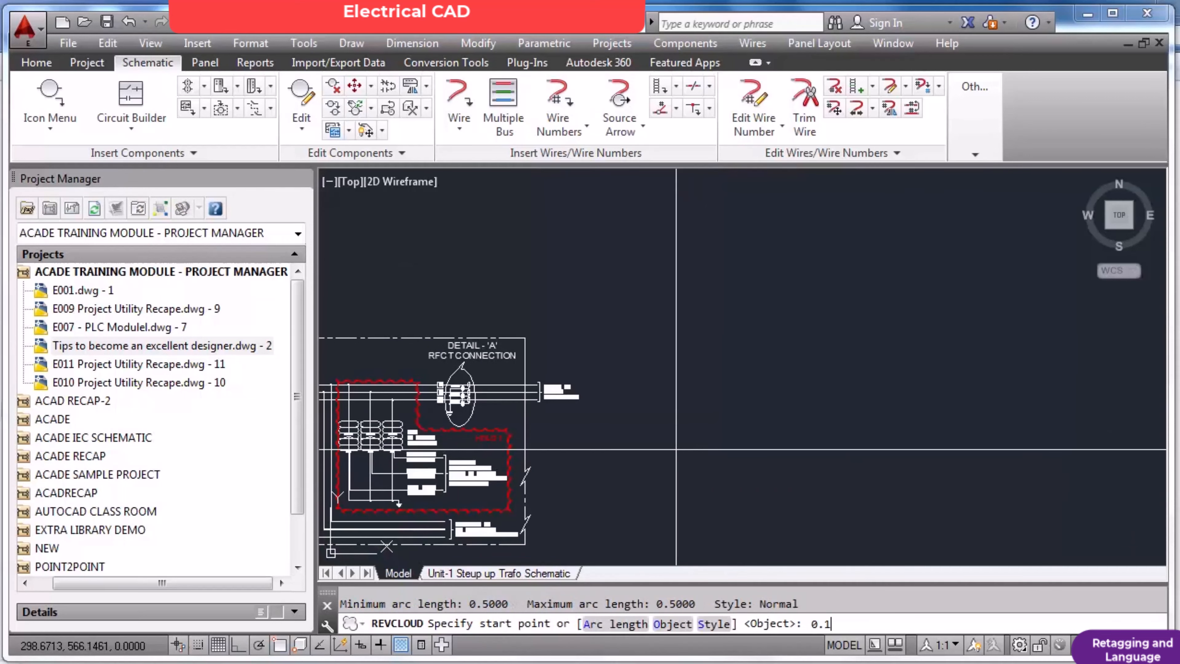
{"action": "key", "text": "Return"}
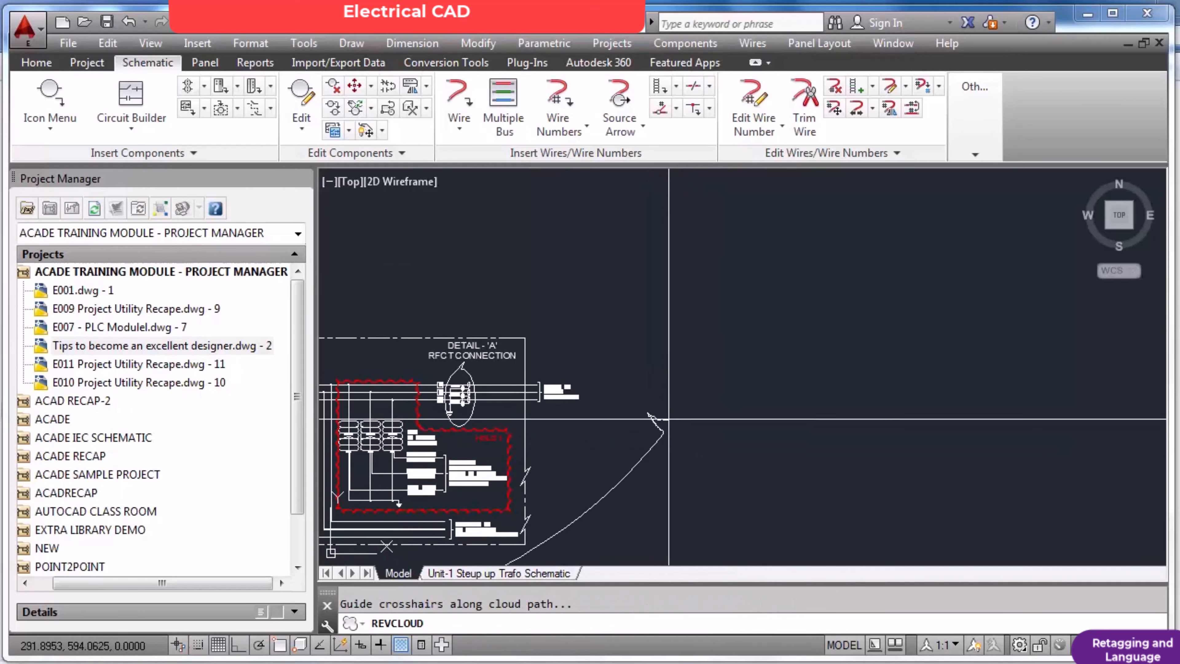
{"action": "scroll", "coordinate": [669, 446], "scroll_direction": "down", "scroll_amount": 4}
{"action": "key", "text": "Escape"}
{"action": "scroll", "coordinate": [669, 416], "scroll_direction": "up", "scroll_amount": 4}
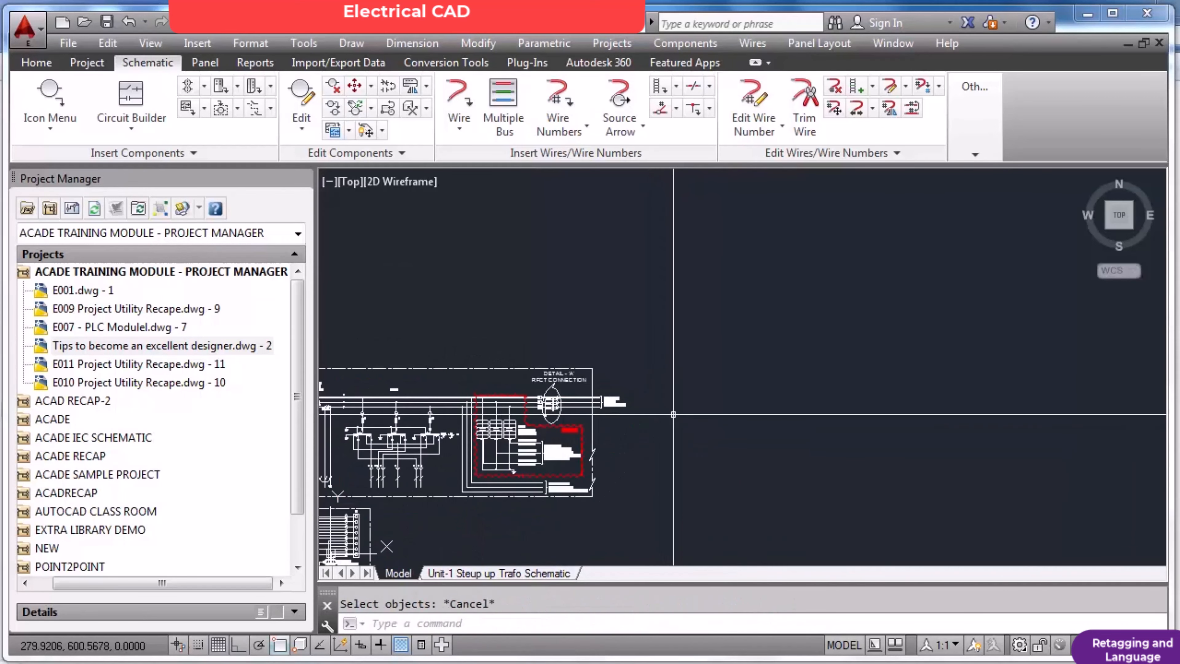
{"action": "key", "text": "Return"}
{"action": "key", "text": "Escape"}
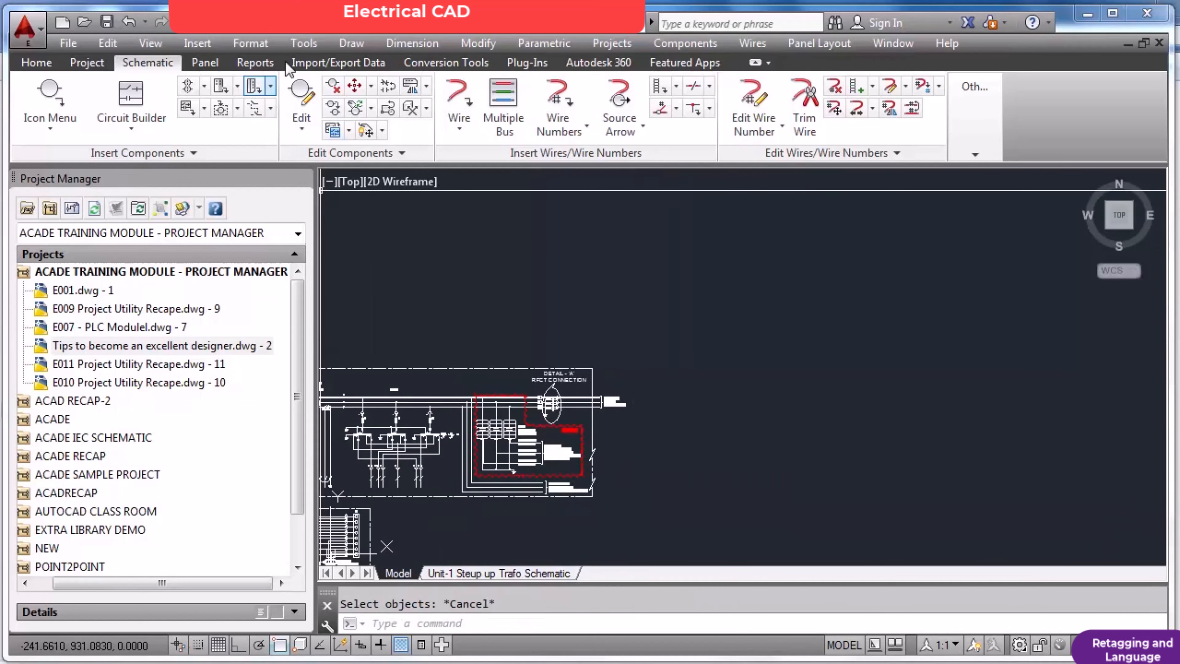
Draw a small closed freehand revision cloud beside the FEEDER TO STEP UP TRANSFORMER label, using the 0.5 arc length.
{"action": "left_click", "coordinate": [344, 45]}
{"action": "left_click", "coordinate": [400, 566]}
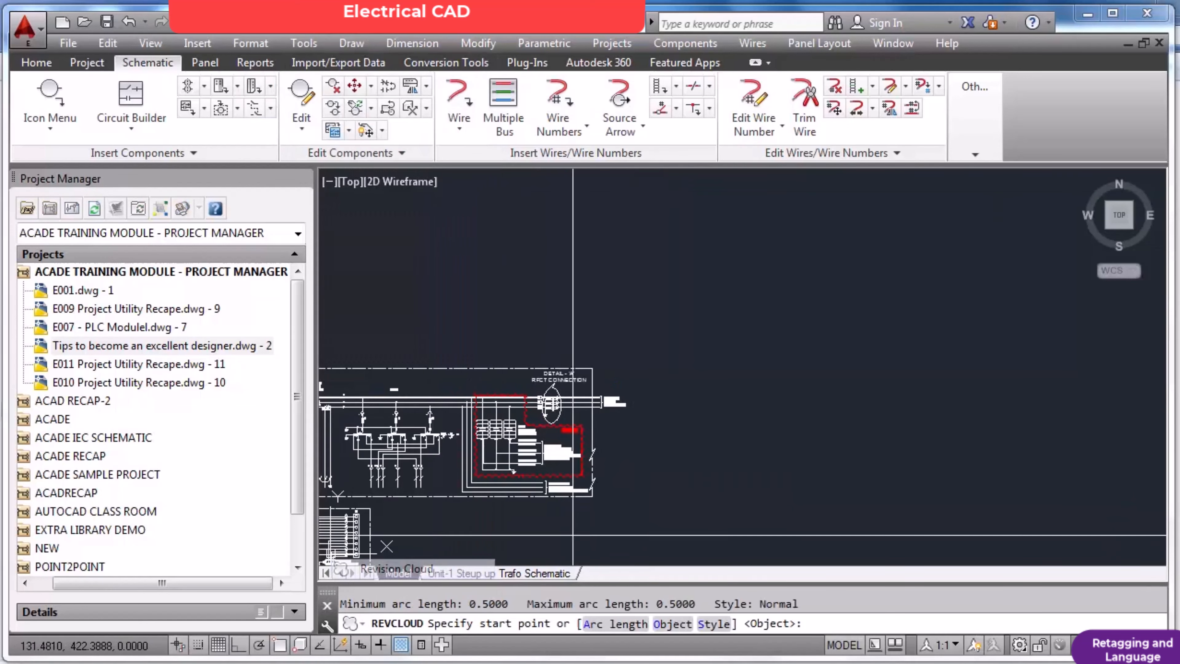
{"action": "left_click", "coordinate": [662, 414]}
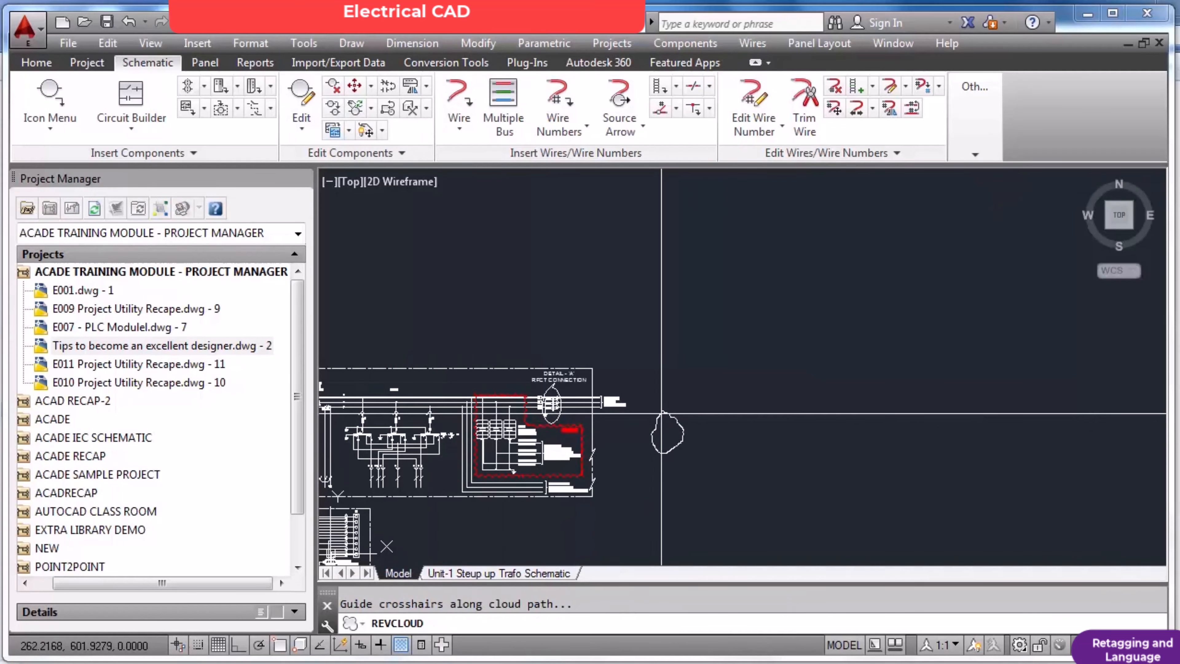
{"action": "scroll", "coordinate": [669, 432], "scroll_direction": "up", "scroll_amount": 6}
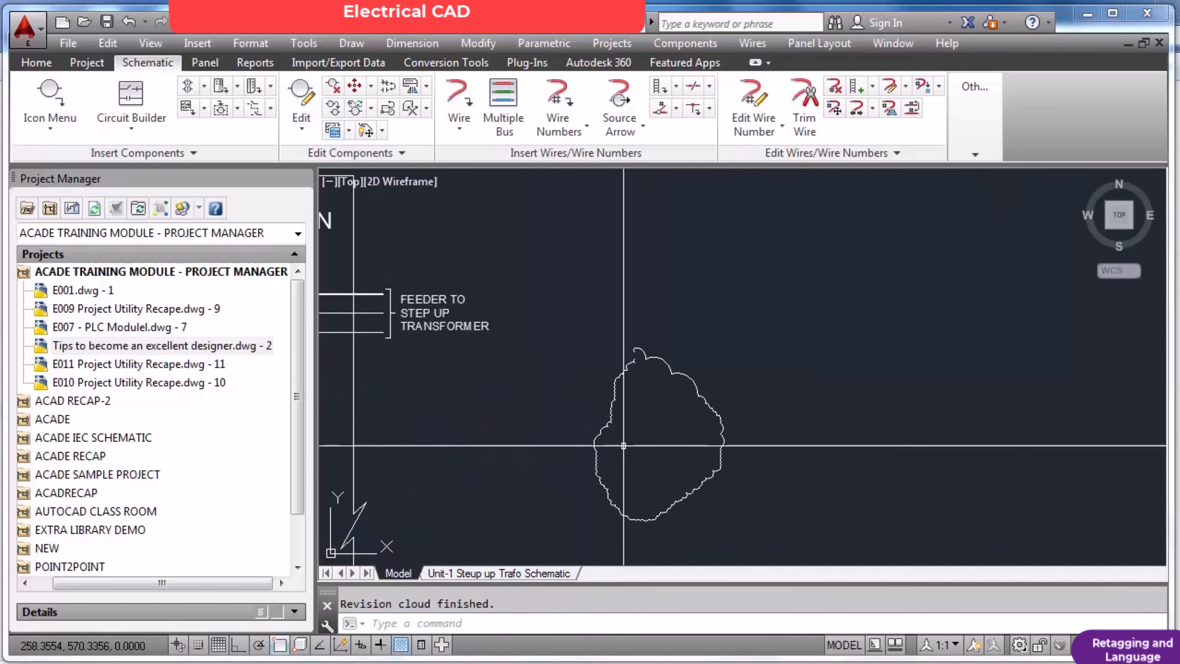
Set the revision cloud's minimum and maximum arc length to 1 and draw a second freehand cloud beside the first.
{"action": "key", "text": "Return"}
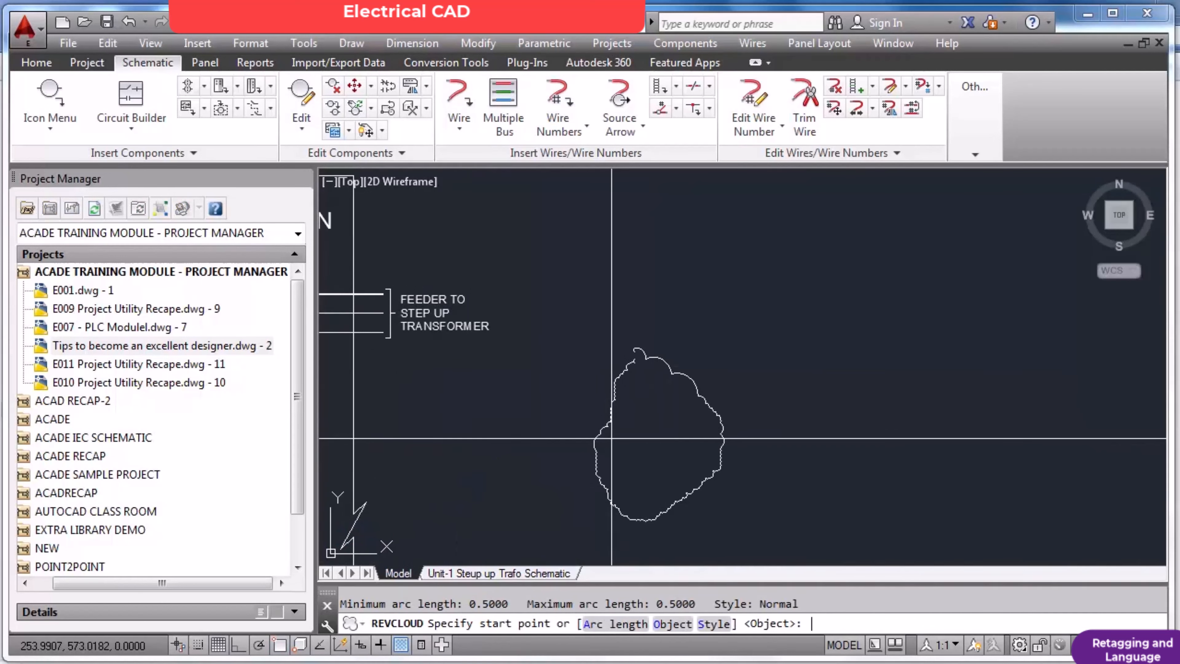
{"action": "key", "text": "Return"}
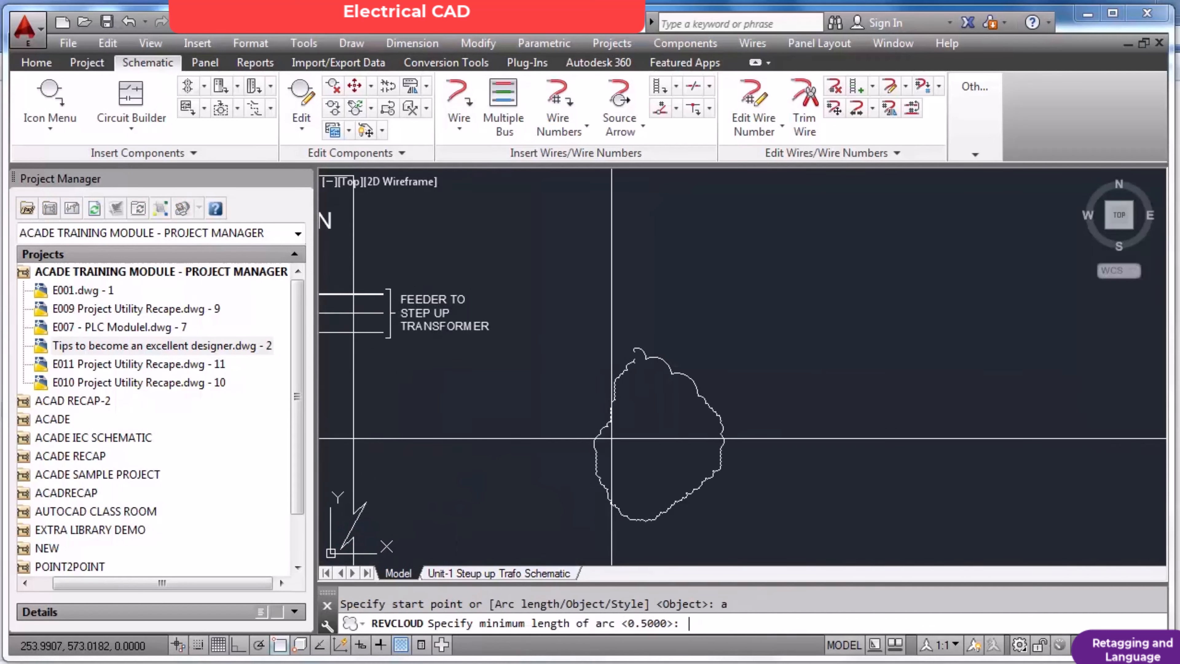
{"action": "key", "text": "Return"}
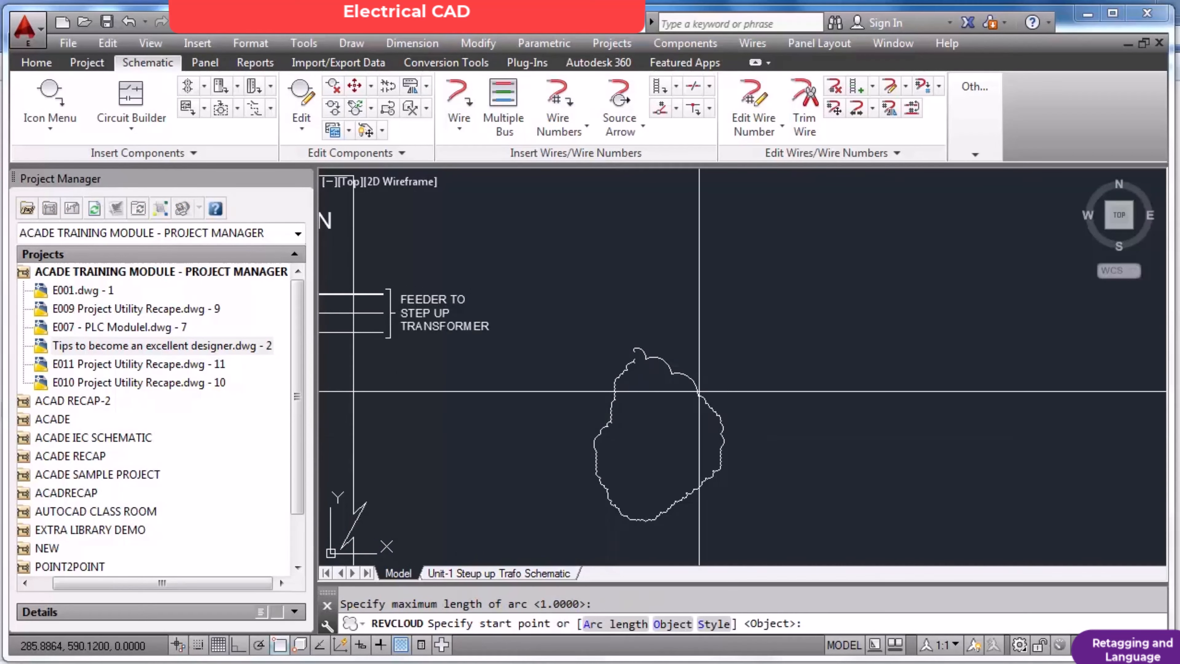
{"action": "left_click", "coordinate": [773, 293]}
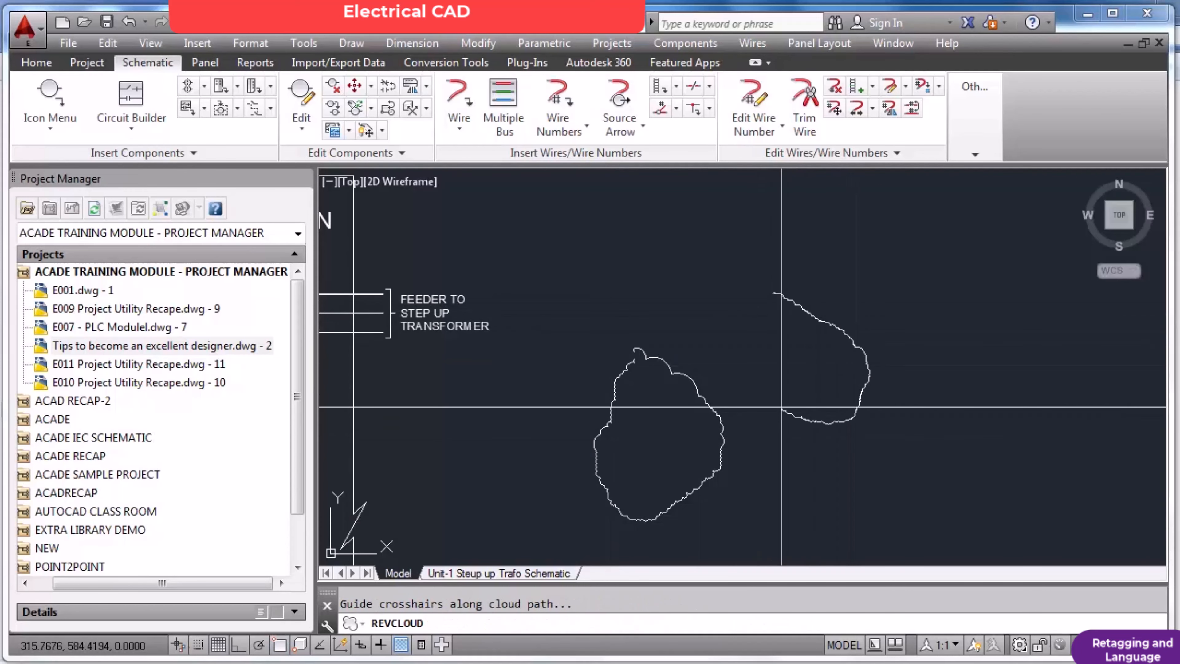
{"action": "key", "text": "Return"}
{"action": "left_click", "coordinate": [776, 293]}
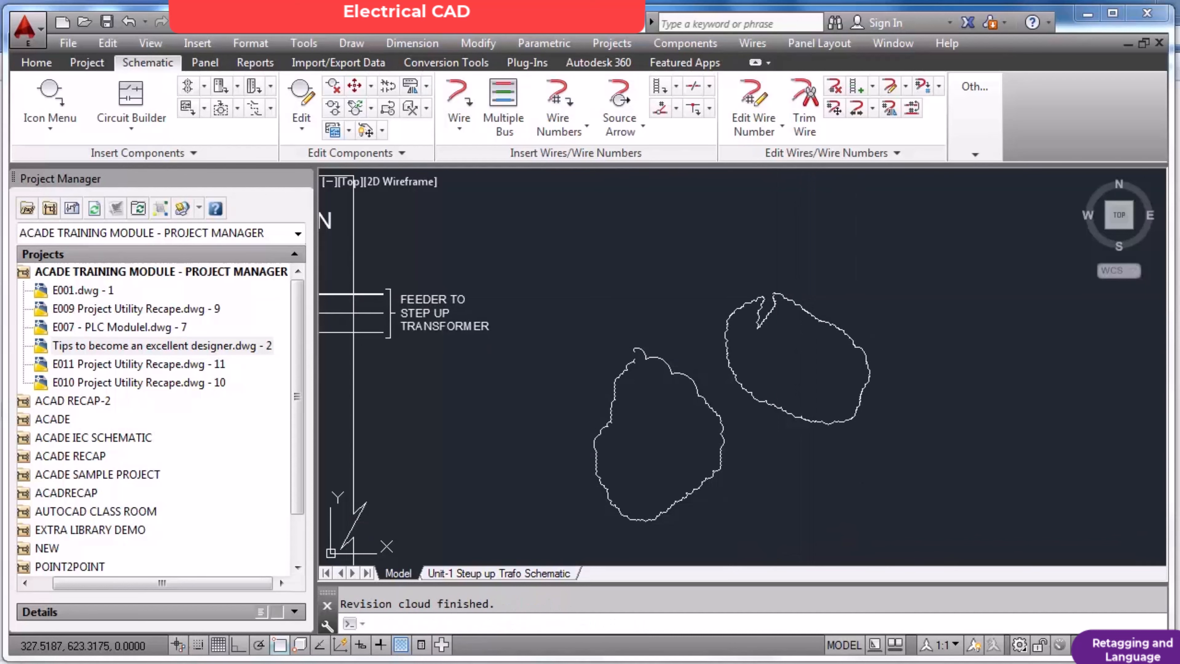
Set the revision cloud's minimum and maximum arc length to 10 and draw a large closed cloud around the second small cloud.
{"action": "key", "text": "Return"}
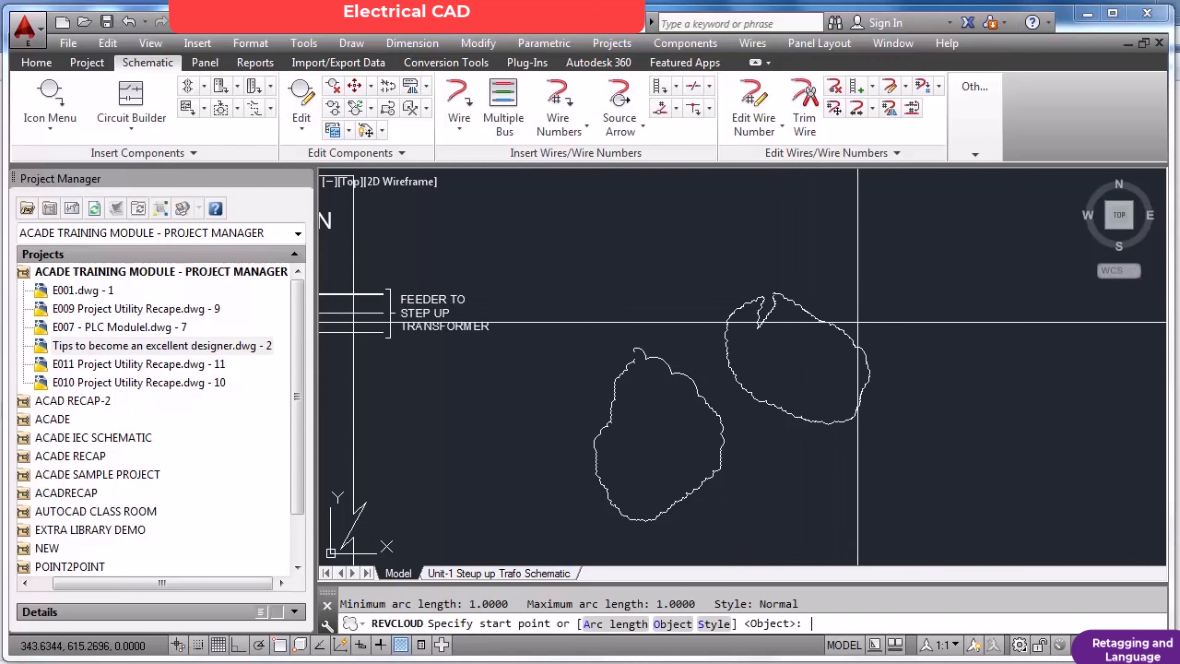
{"action": "type", "text": "a"}
{"action": "key", "text": "Return"}
{"action": "type", "text": "1"}
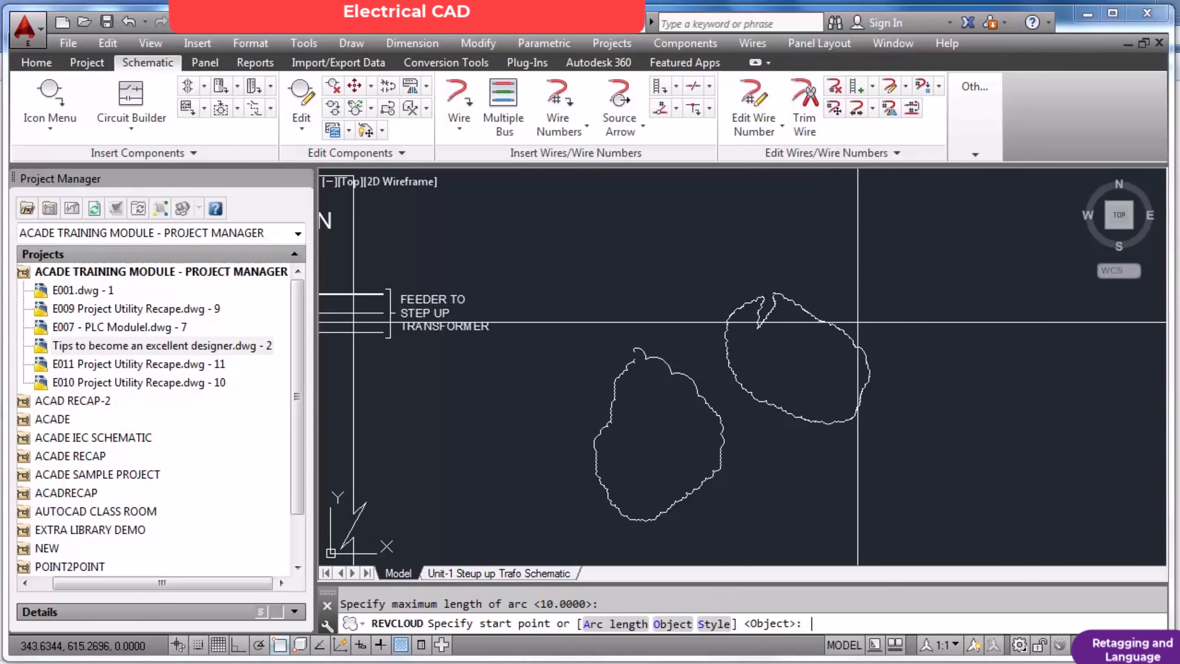
{"action": "left_click", "coordinate": [946, 274]}
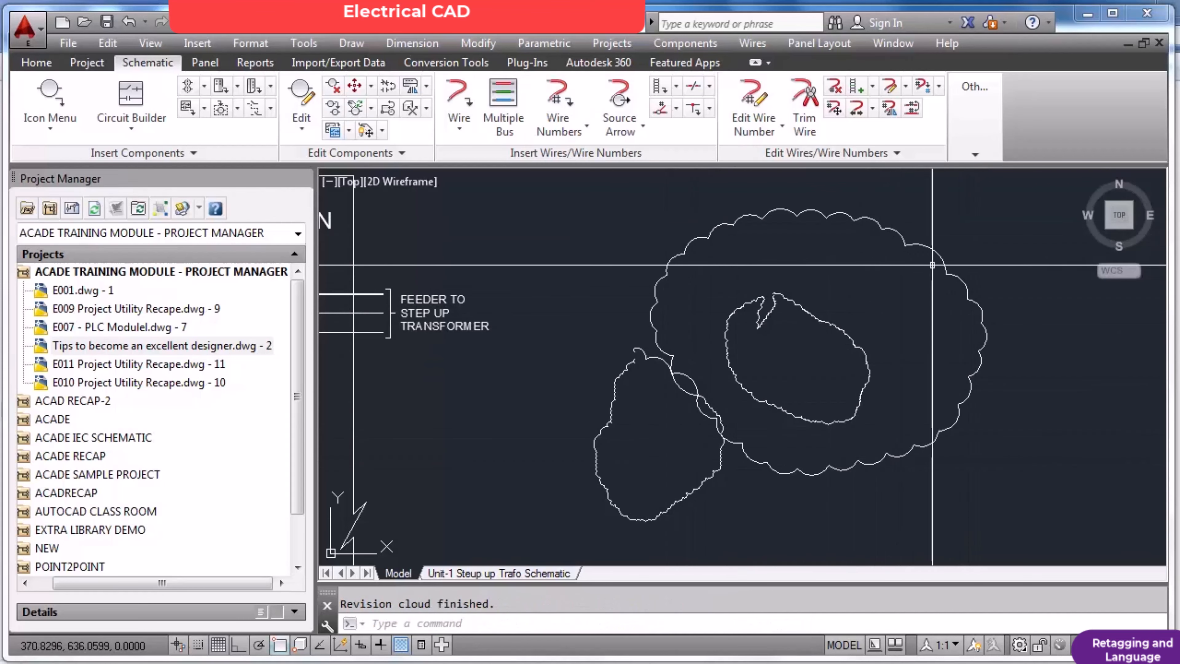
{"action": "key", "text": "Escape"}
{"action": "key", "text": "Return"}
{"action": "key", "text": "Escape"}
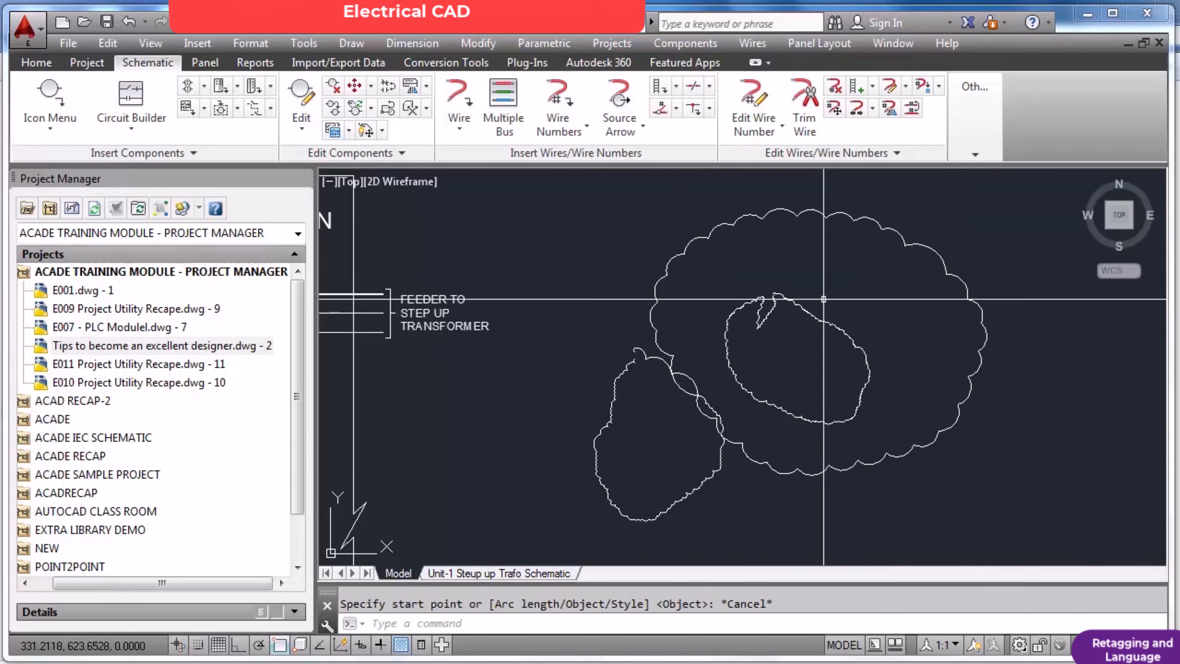
Erase the two small revision clouds, keeping the large one.
{"action": "type", "text": "e"}
{"action": "key", "text": "Return"}
{"action": "left_click", "coordinate": [824, 299]}
{"action": "left_click", "coordinate": [763, 320]}
{"action": "key", "text": "Return"}
{"action": "key", "text": "Return"}
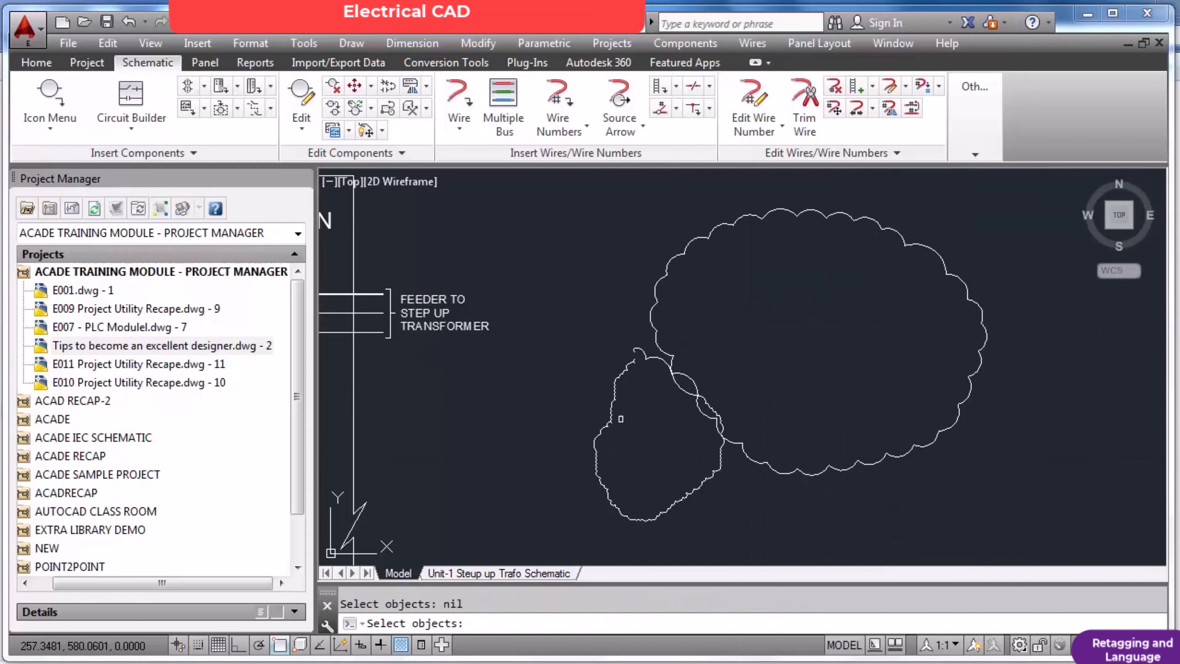
{"action": "key", "text": "Return"}
Draw a roughly square rectangle in the empty space just beyond the large revision cloud, on the side away from the schematic.
{"action": "scroll", "coordinate": [679, 364], "scroll_direction": "down", "scroll_amount": 2}
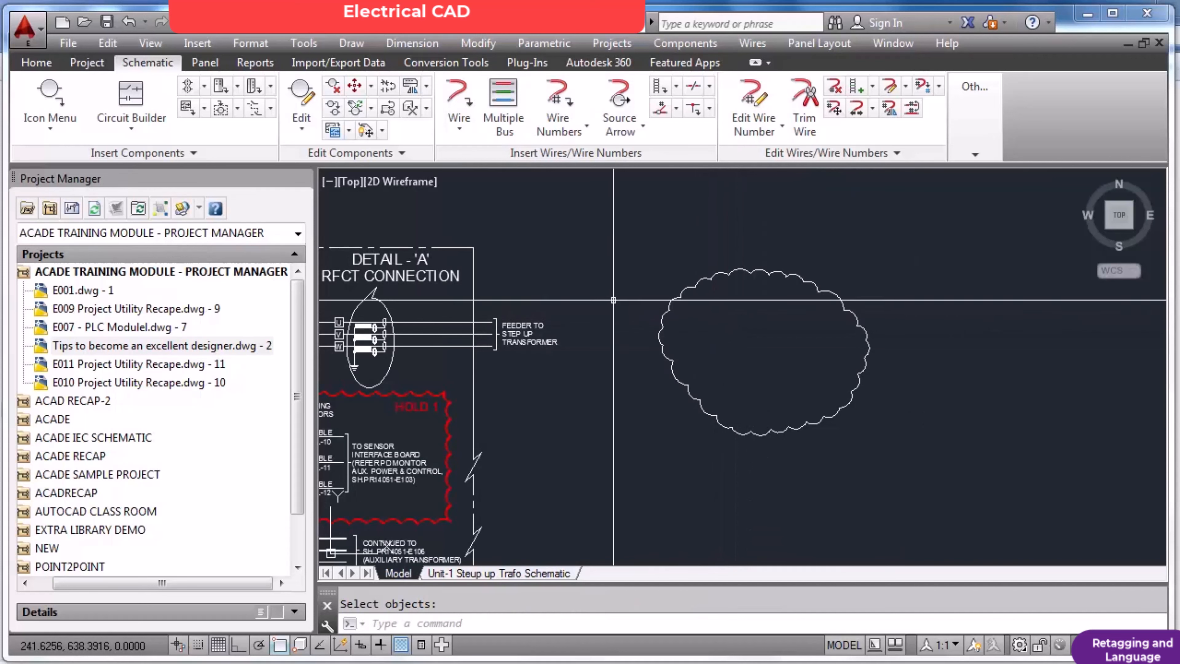
{"action": "left_click", "coordinate": [37, 63]}
{"action": "left_click", "coordinate": [192, 96]}
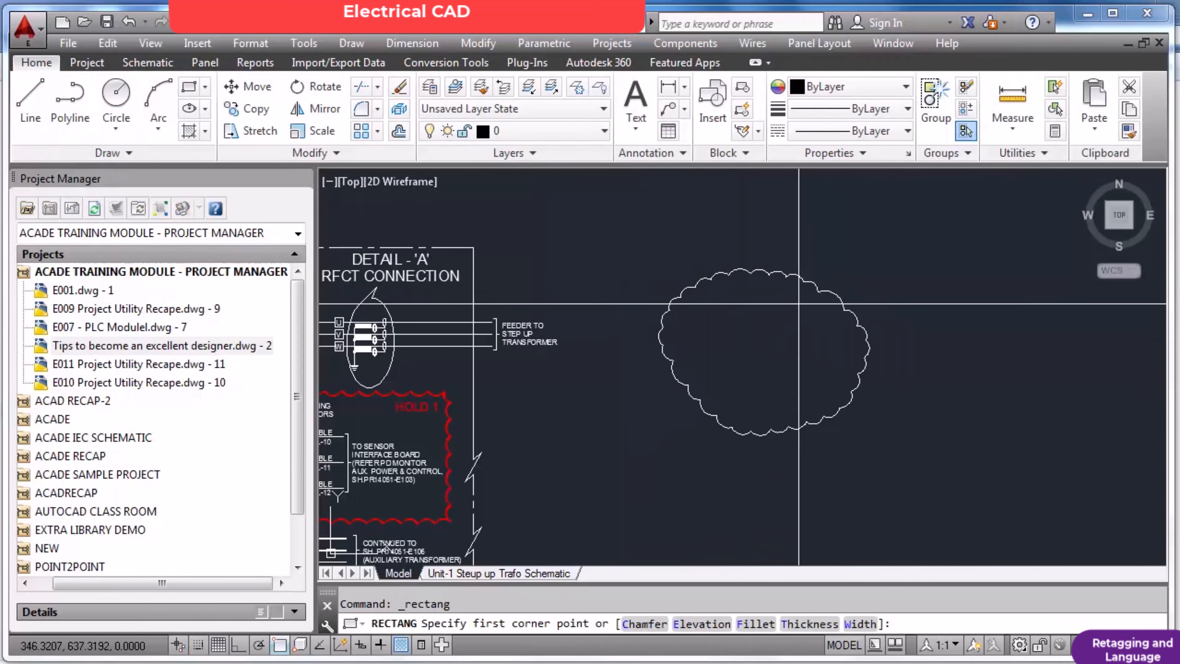
{"action": "left_click", "coordinate": [879, 276]}
{"action": "left_click", "coordinate": [1030, 424]}
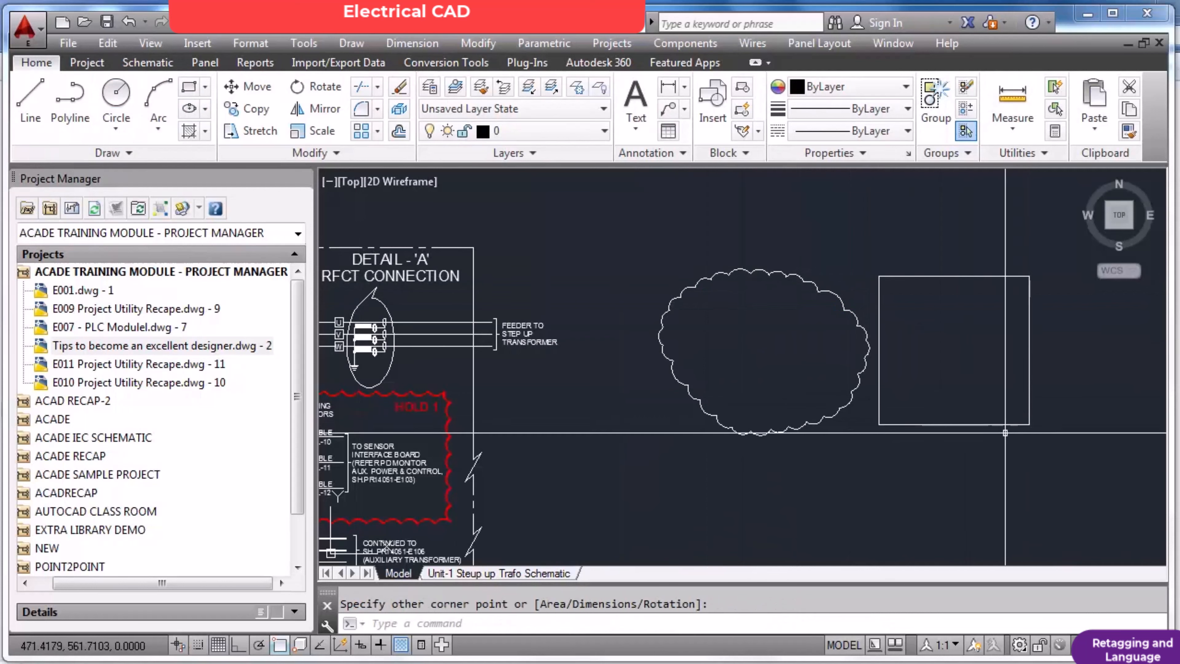
{"action": "key", "text": "Escape"}
Convert the rectangle beside the large revision cloud into a revision cloud using the Object option, keeping the arc direction unreversed.
{"action": "left_click", "coordinate": [352, 44]}
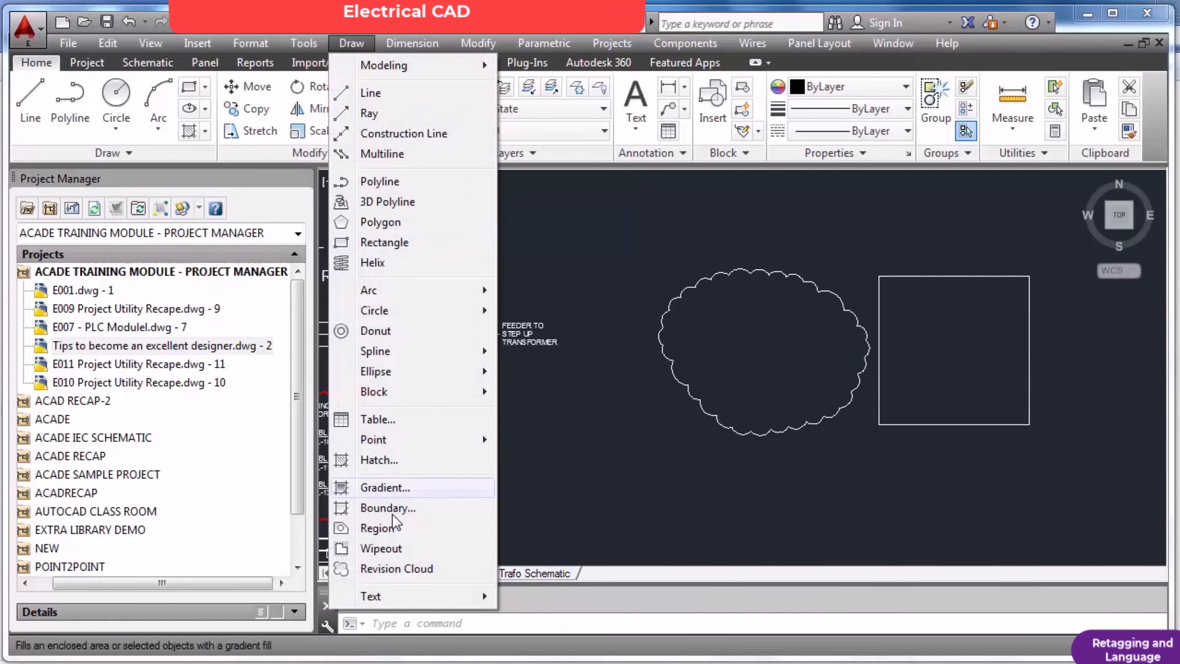
{"action": "left_click", "coordinate": [396, 569]}
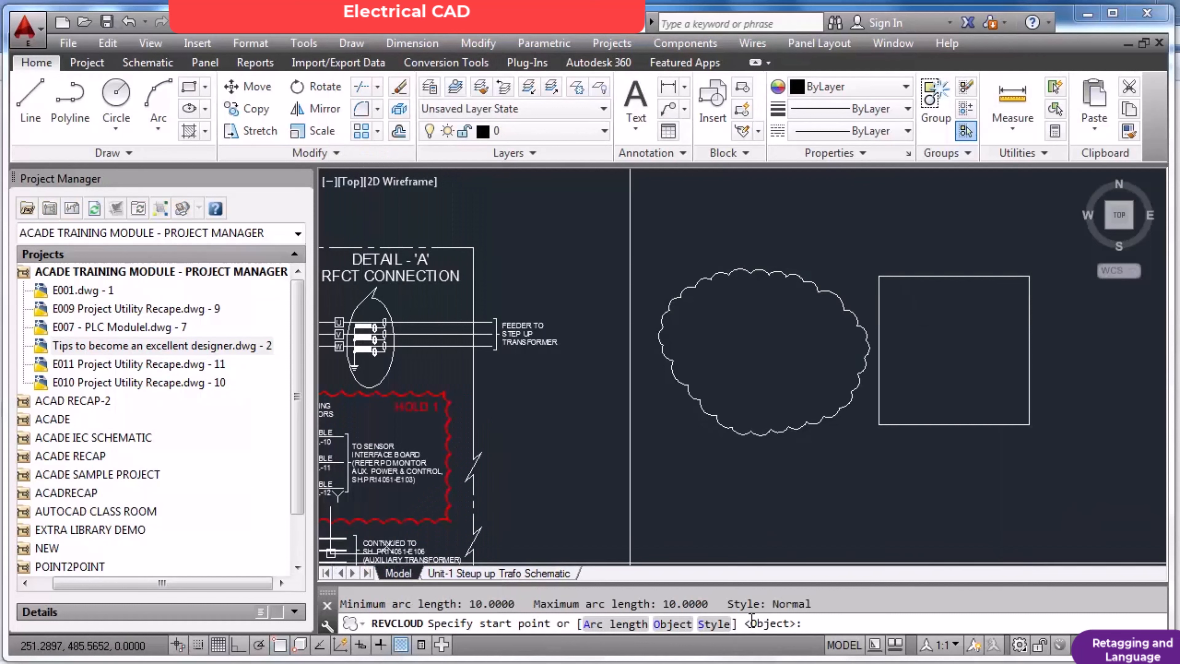
{"action": "type", "text": "o"}
{"action": "key", "text": "Return"}
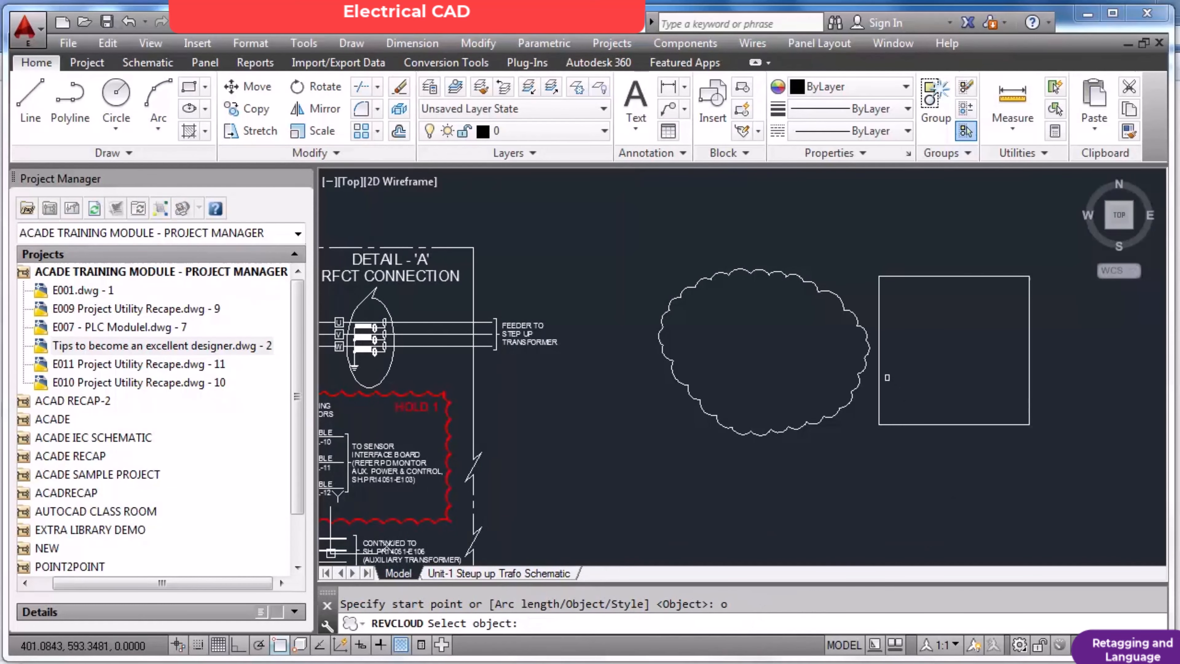
{"action": "left_click", "coordinate": [880, 373]}
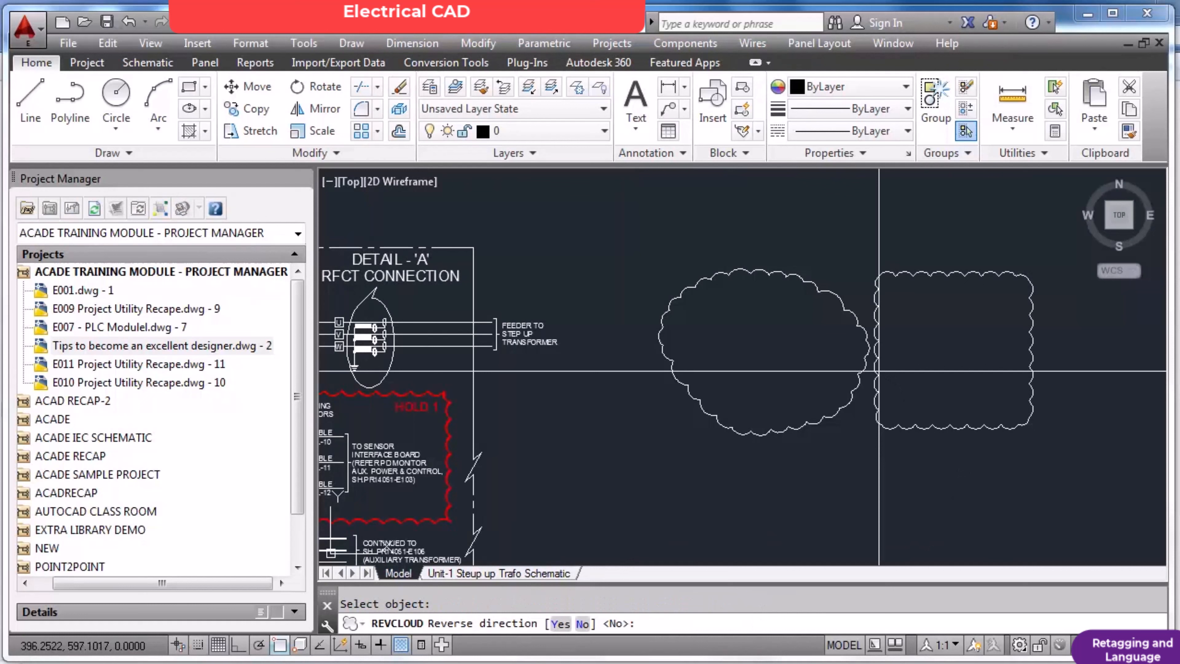
{"action": "right_click", "coordinate": [906, 386]}
{"action": "left_click", "coordinate": [939, 398]}
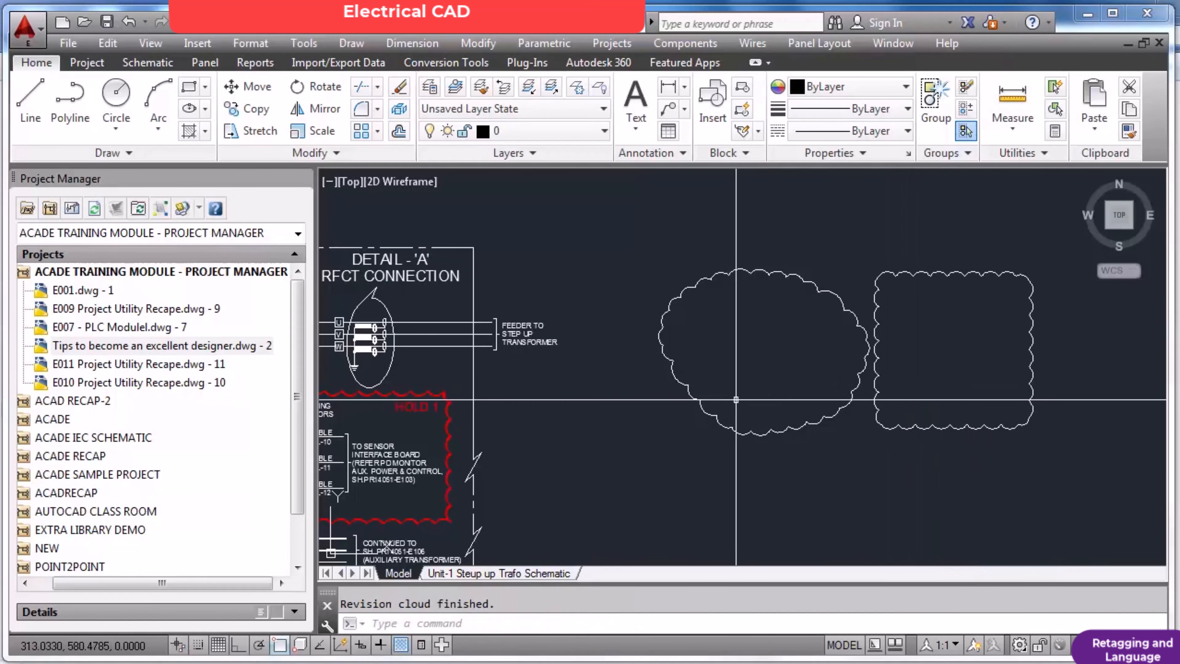
Draw another roughly square rectangle in the empty space beyond the square revision cloud, on the side away from the schematic.
{"action": "scroll", "coordinate": [456, 435], "scroll_direction": "up", "scroll_amount": 8}
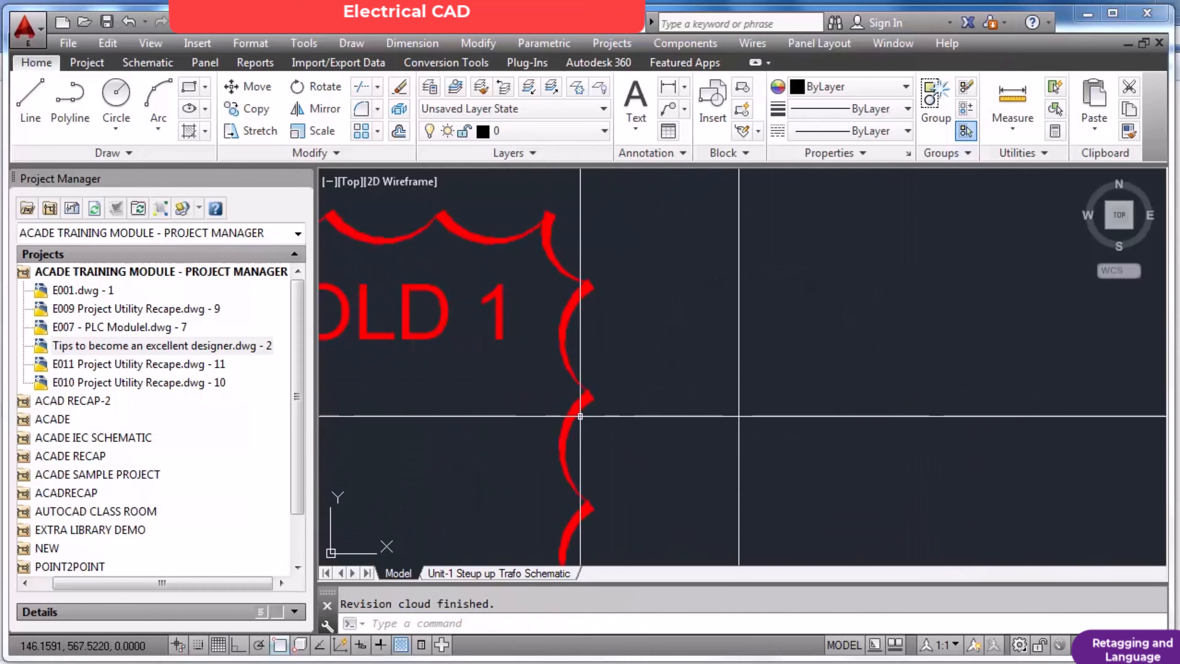
{"action": "scroll", "coordinate": [650, 418], "scroll_direction": "down", "scroll_amount": 8}
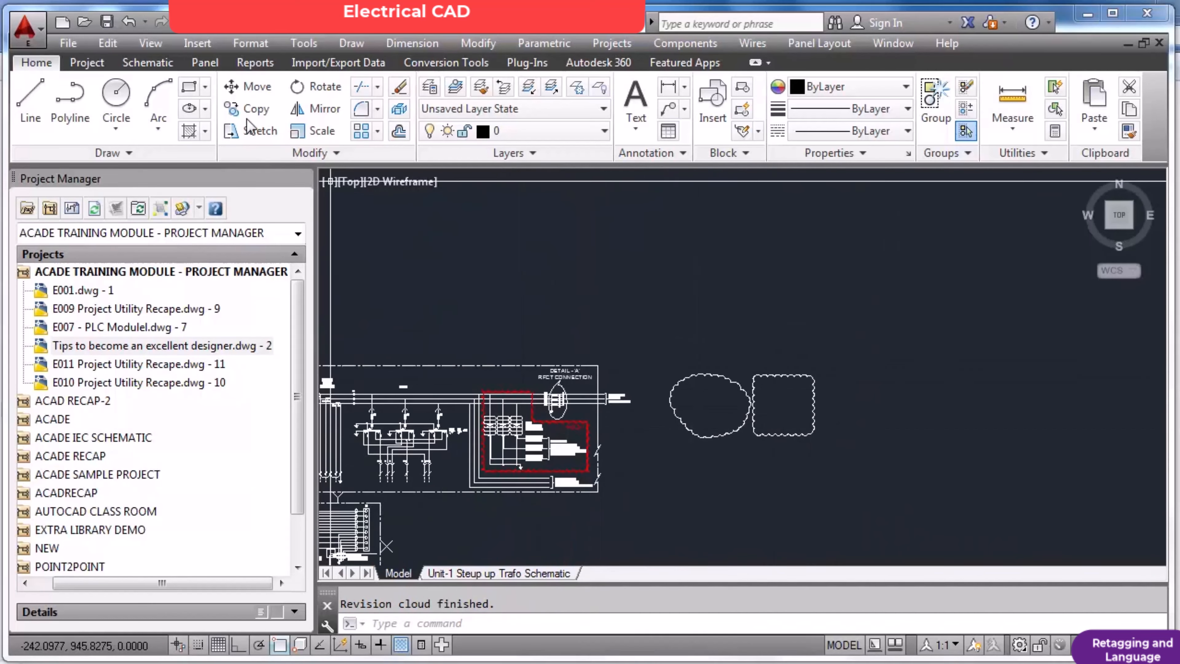
{"action": "left_click", "coordinate": [188, 93]}
{"action": "left_click", "coordinate": [841, 377]}
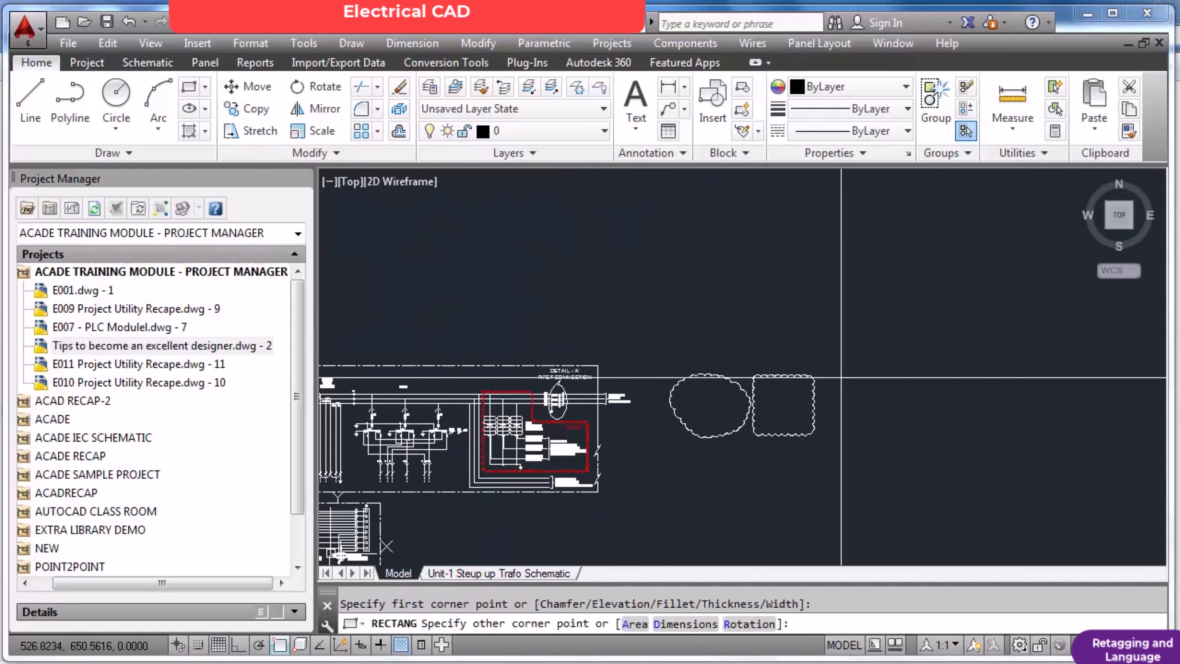
{"action": "left_click", "coordinate": [899, 433]}
{"action": "key", "text": "Escape"}
{"action": "scroll", "coordinate": [883, 427], "scroll_direction": "up", "scroll_amount": 4}
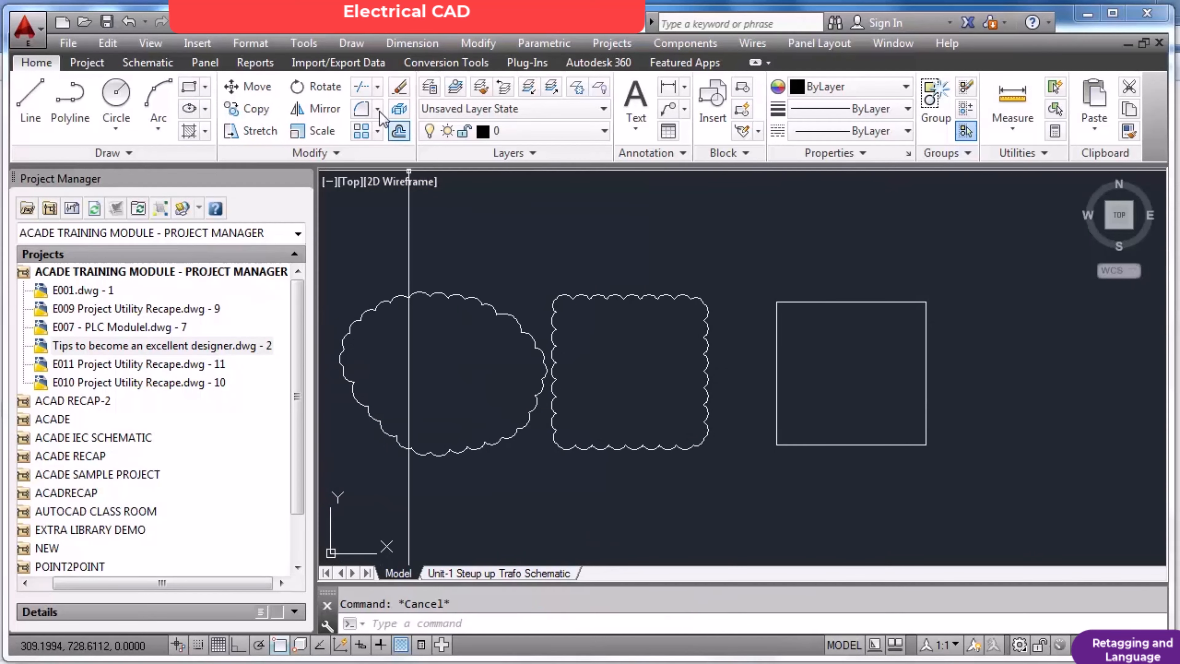
Convert the new rectangle into a revision cloud using the Object option, with the arc direction reversed.
{"action": "left_click", "coordinate": [351, 44]}
{"action": "left_click", "coordinate": [416, 568]}
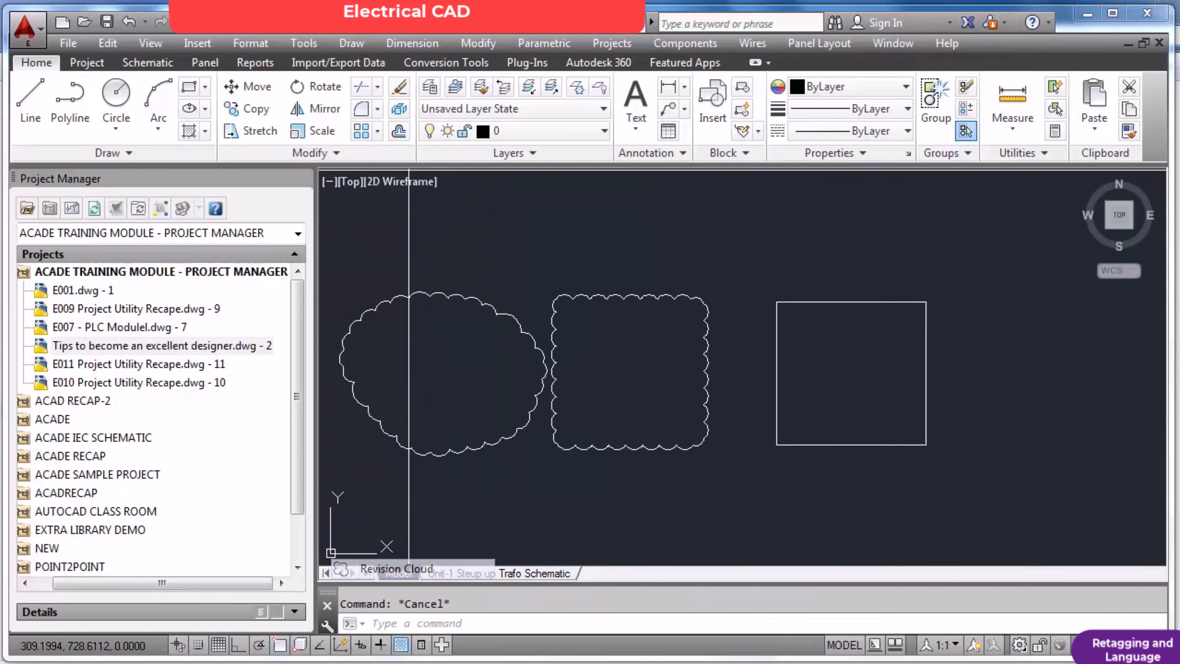
{"action": "type", "text": "o"}
{"action": "key", "text": "Return"}
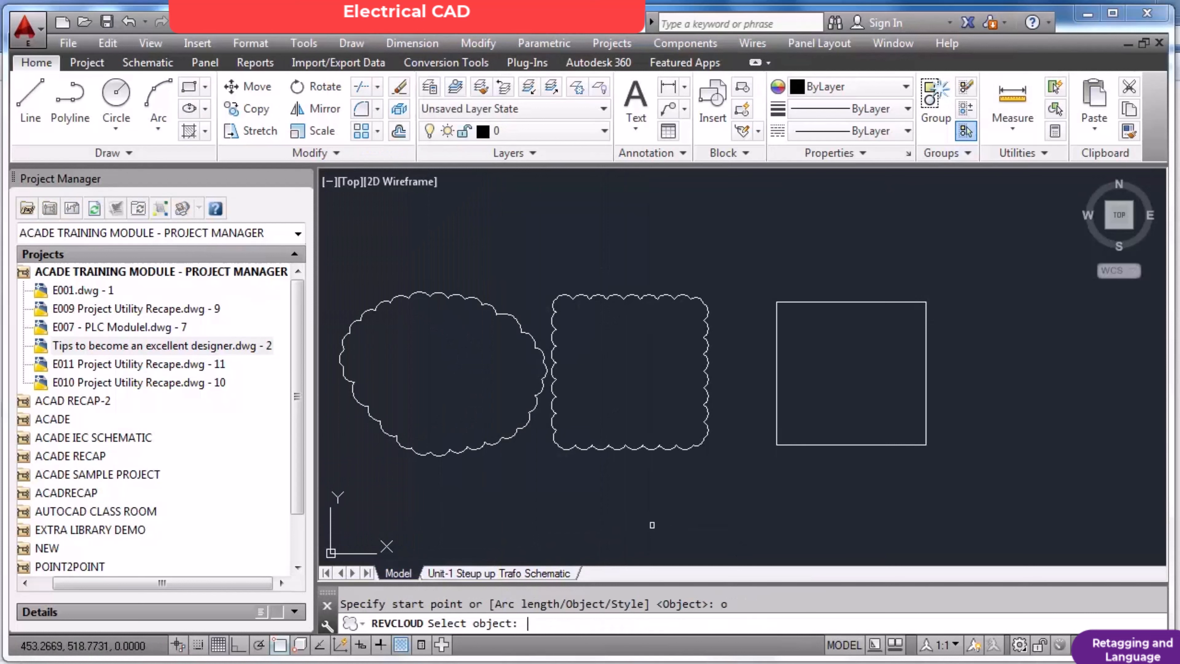
{"action": "left_click", "coordinate": [794, 444]}
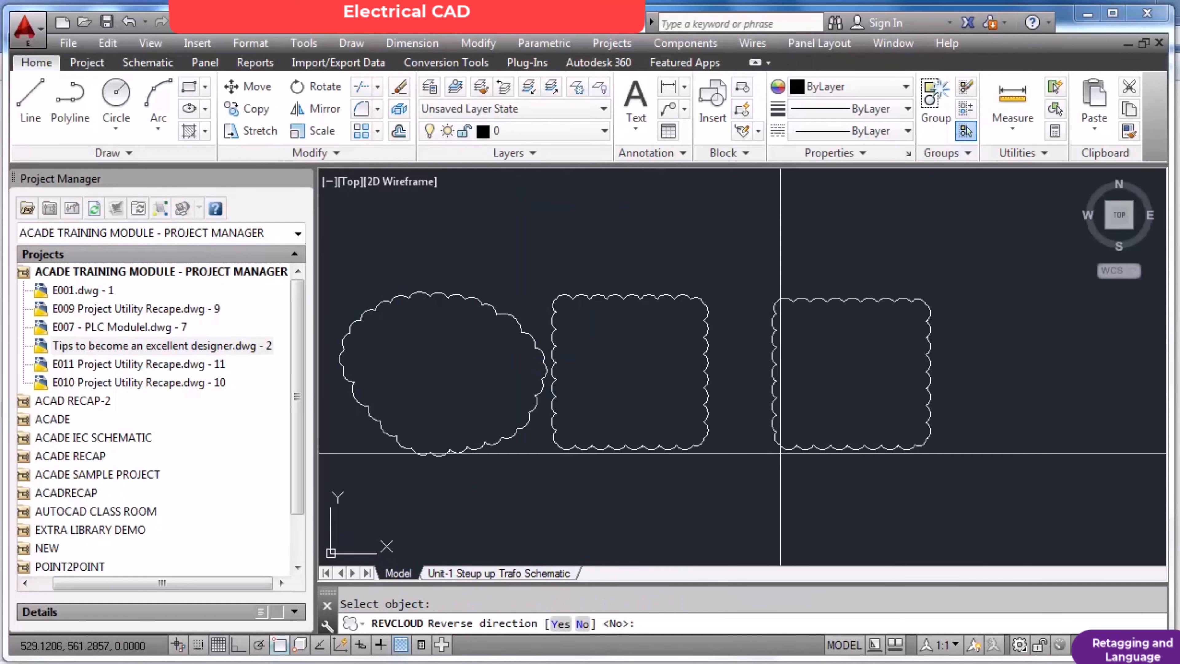
{"action": "left_click", "coordinate": [582, 624]}
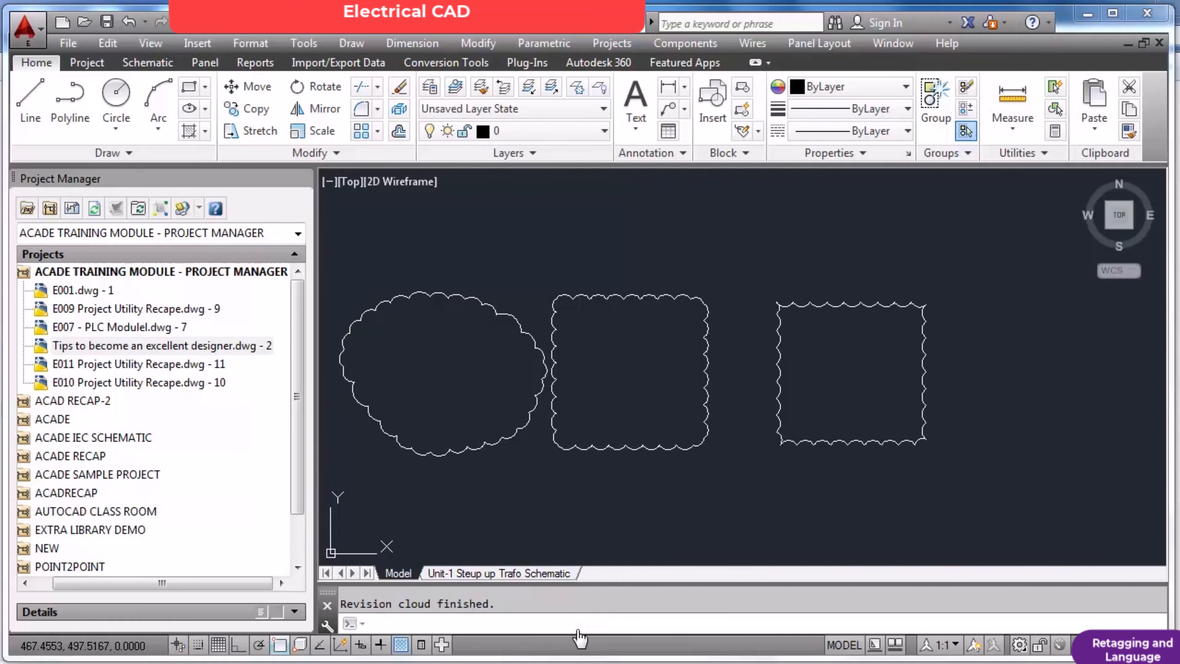
Compare the arc direction of the two square revision clouds up close, one with normal and one with reversed arcs.
{"action": "scroll", "coordinate": [818, 372], "scroll_direction": "up", "scroll_amount": 4}
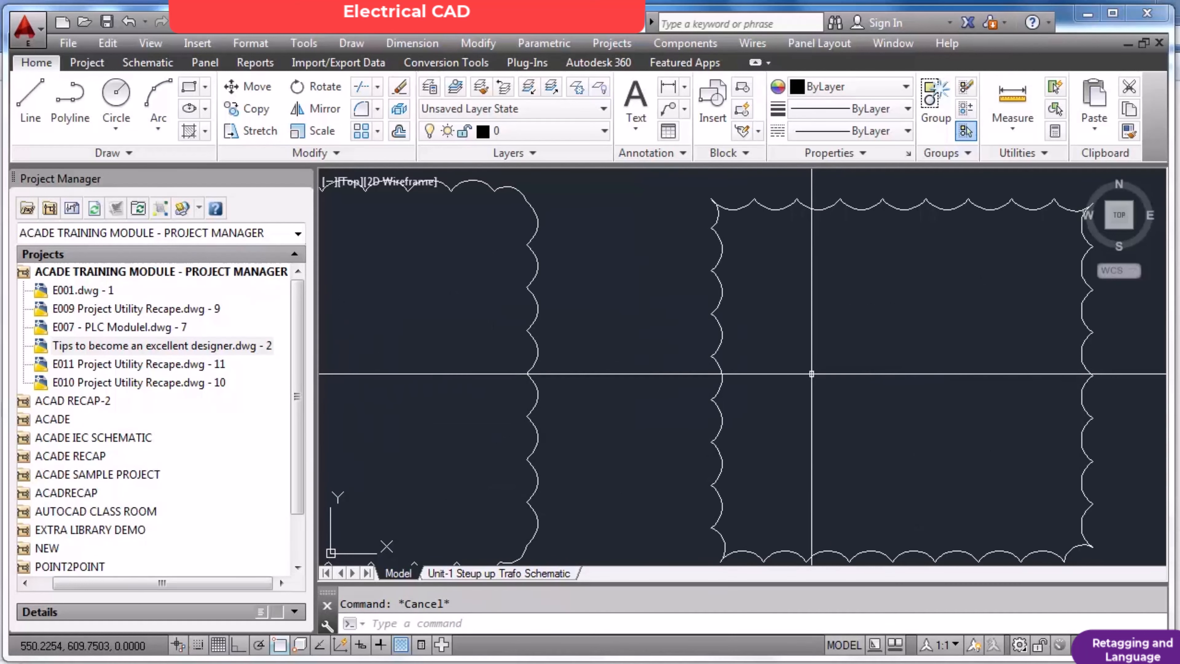
{"action": "scroll", "coordinate": [742, 374], "scroll_direction": "down", "scroll_amount": 4}
{"action": "scroll", "coordinate": [548, 353], "scroll_direction": "up", "scroll_amount": 2}
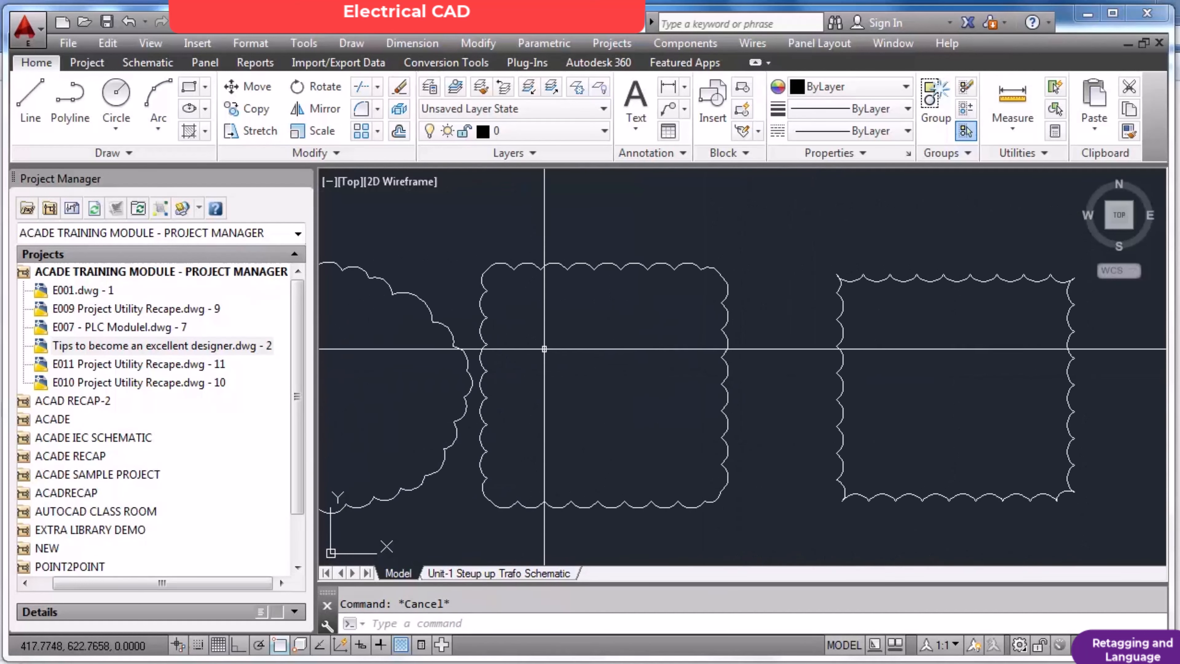
{"action": "scroll", "coordinate": [648, 277], "scroll_direction": "up", "scroll_amount": 2}
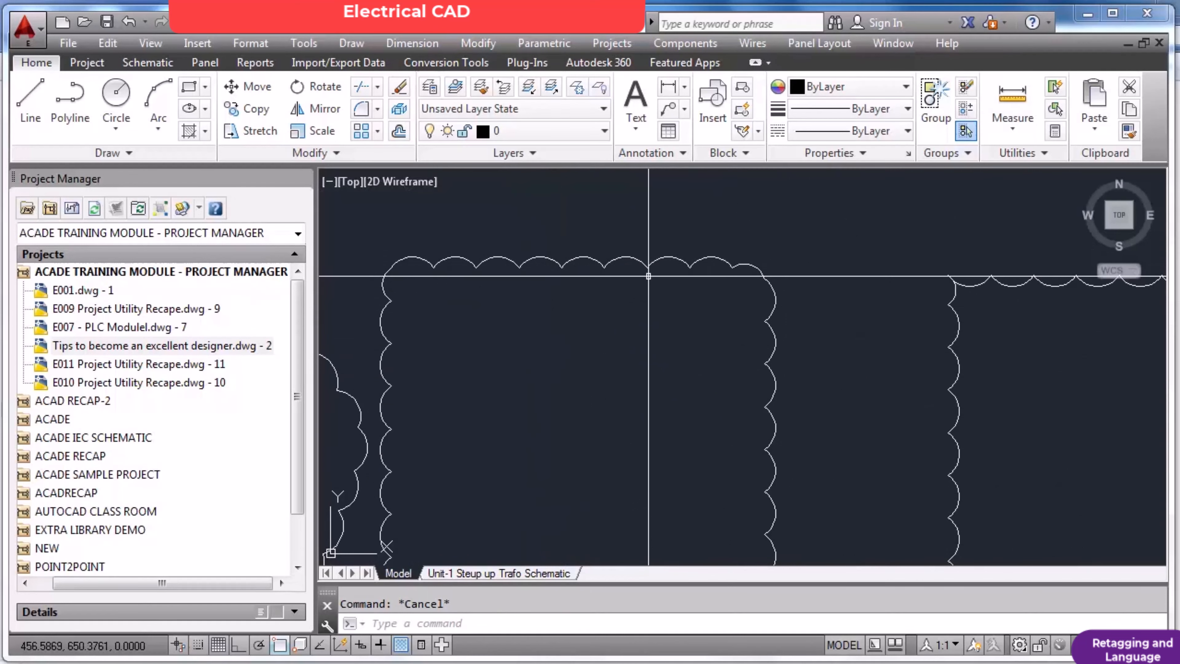
{"action": "scroll", "coordinate": [649, 276], "scroll_direction": "down", "scroll_amount": 2}
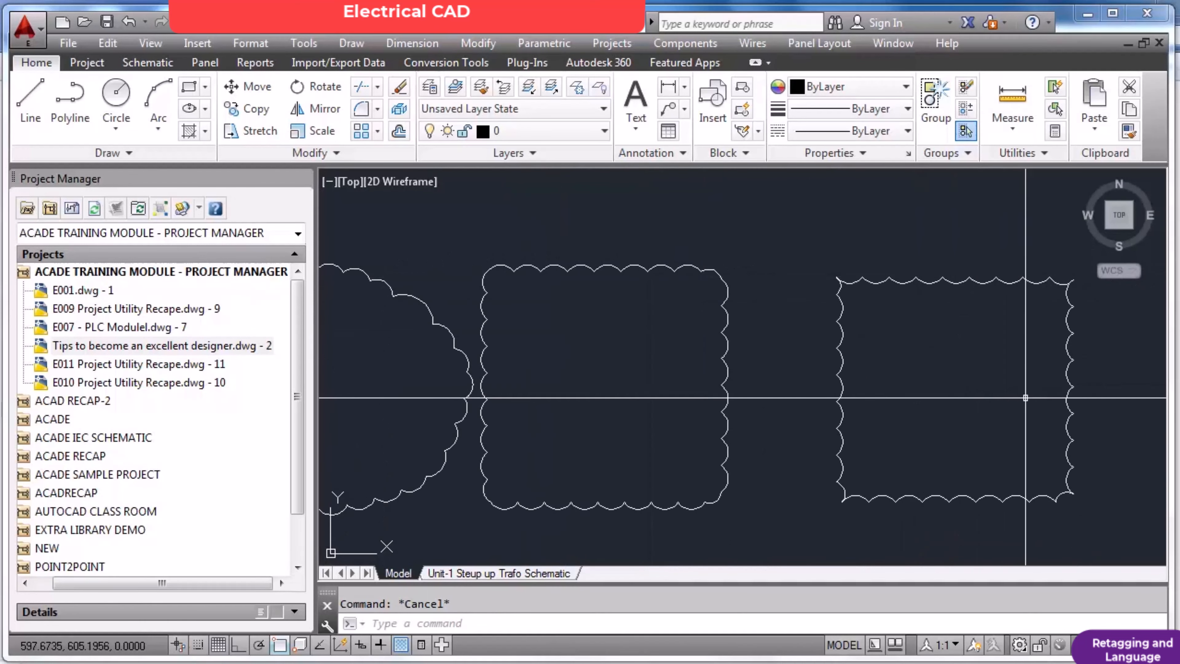
{"action": "scroll", "coordinate": [1111, 421], "scroll_direction": "up", "scroll_amount": 2}
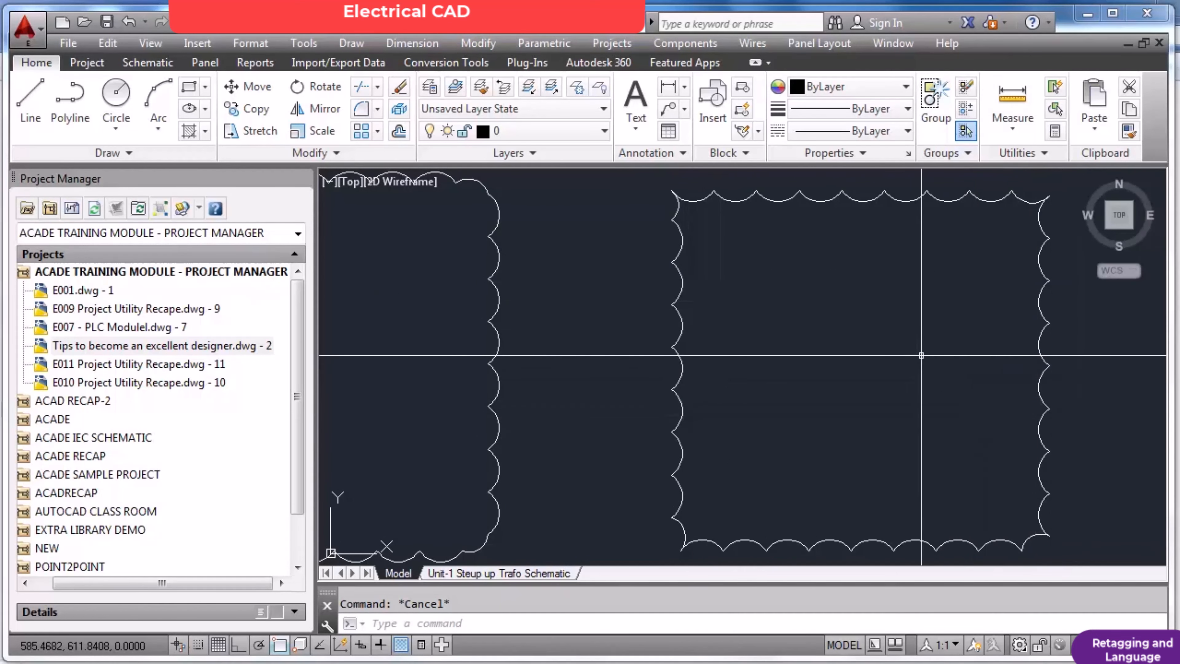
{"action": "scroll", "coordinate": [1027, 397], "scroll_direction": "down", "scroll_amount": 2}
{"action": "scroll", "coordinate": [1005, 292], "scroll_direction": "up", "scroll_amount": 4}
{"action": "scroll", "coordinate": [1006, 291], "scroll_direction": "down", "scroll_amount": 8}
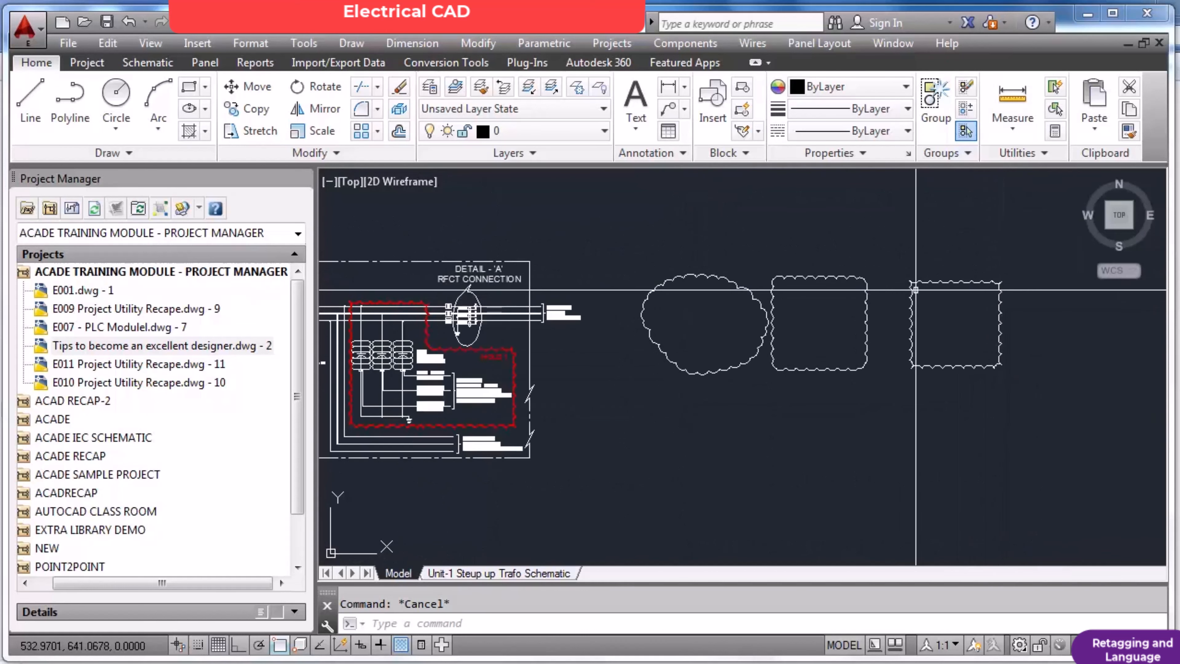
Erase all three revision clouds beside the schematic with one crossing selection.
{"action": "type", "text": "e"}
{"action": "key", "text": "Return"}
{"action": "left_click", "coordinate": [944, 263]}
{"action": "left_click", "coordinate": [698, 403]}
{"action": "key", "text": "Return"}
{"action": "middle_click", "coordinate": [697, 404]}
{"action": "middle_click", "coordinate": [697, 404]}
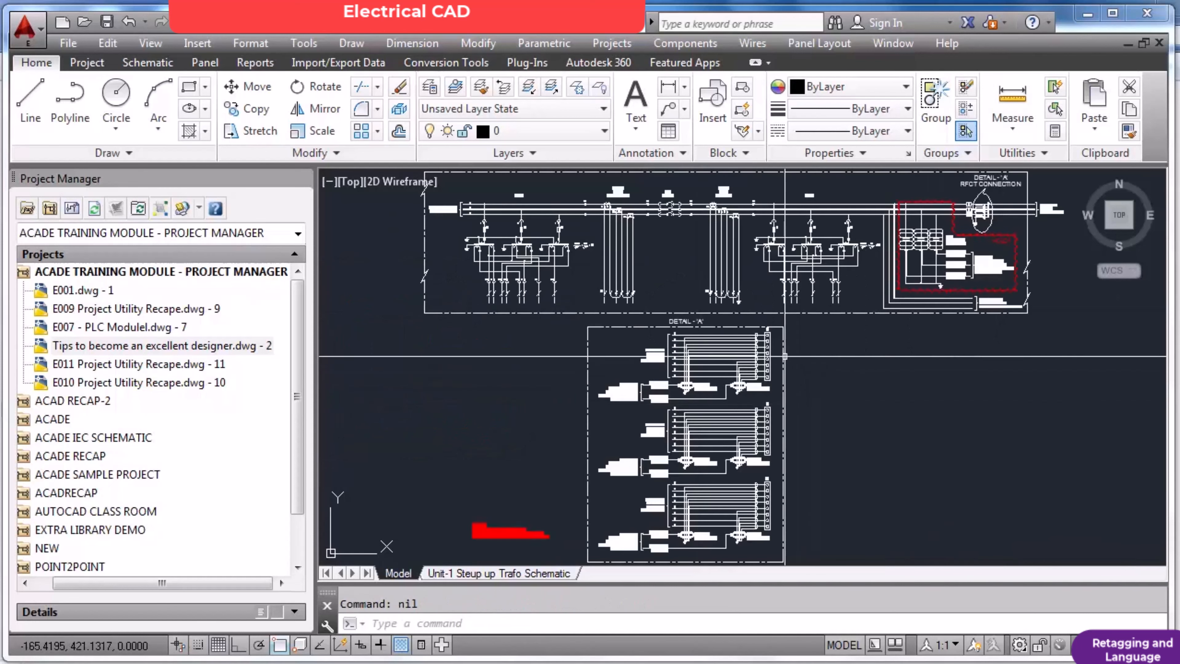
Open the drawing E0001 from the Crane Application folder, continuing past the non-educational product warning.
{"action": "type", "text": "open"}
{"action": "key", "text": "Return"}
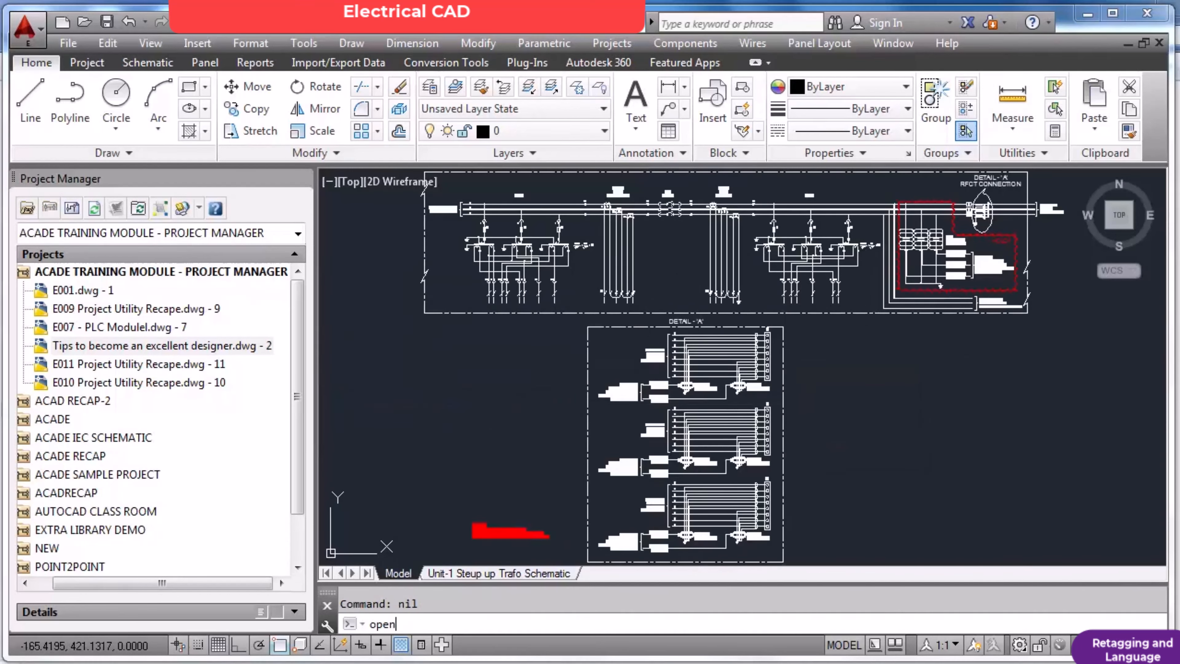
{"action": "key", "text": "Return"}
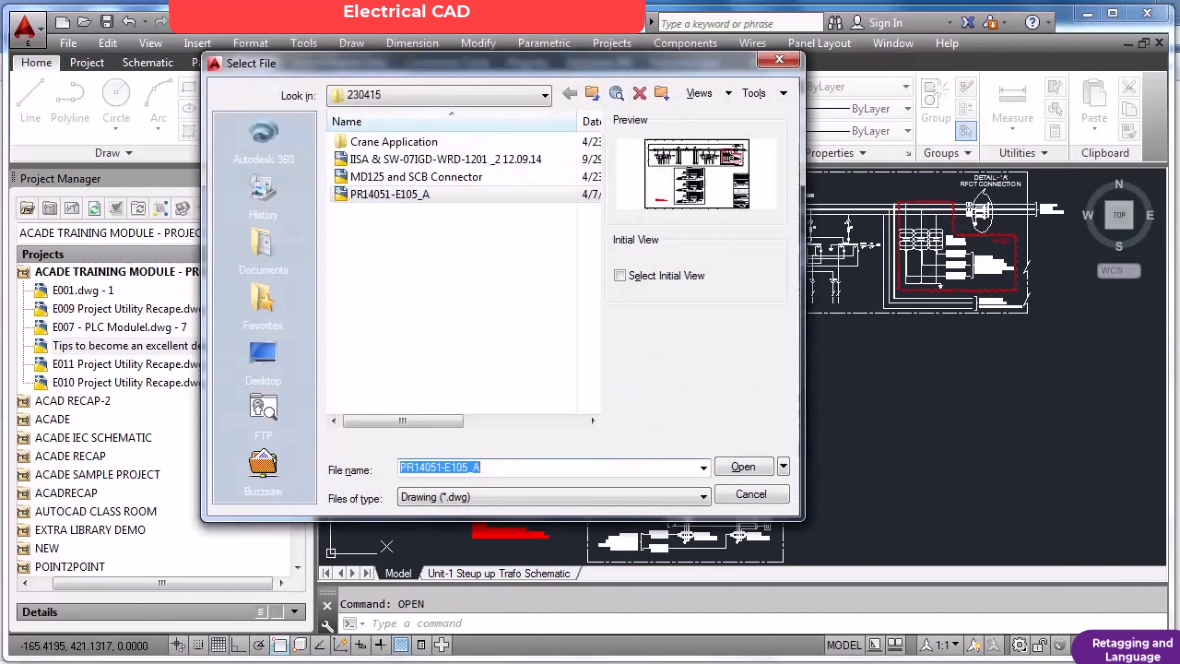
{"action": "double_click", "coordinate": [424, 149]}
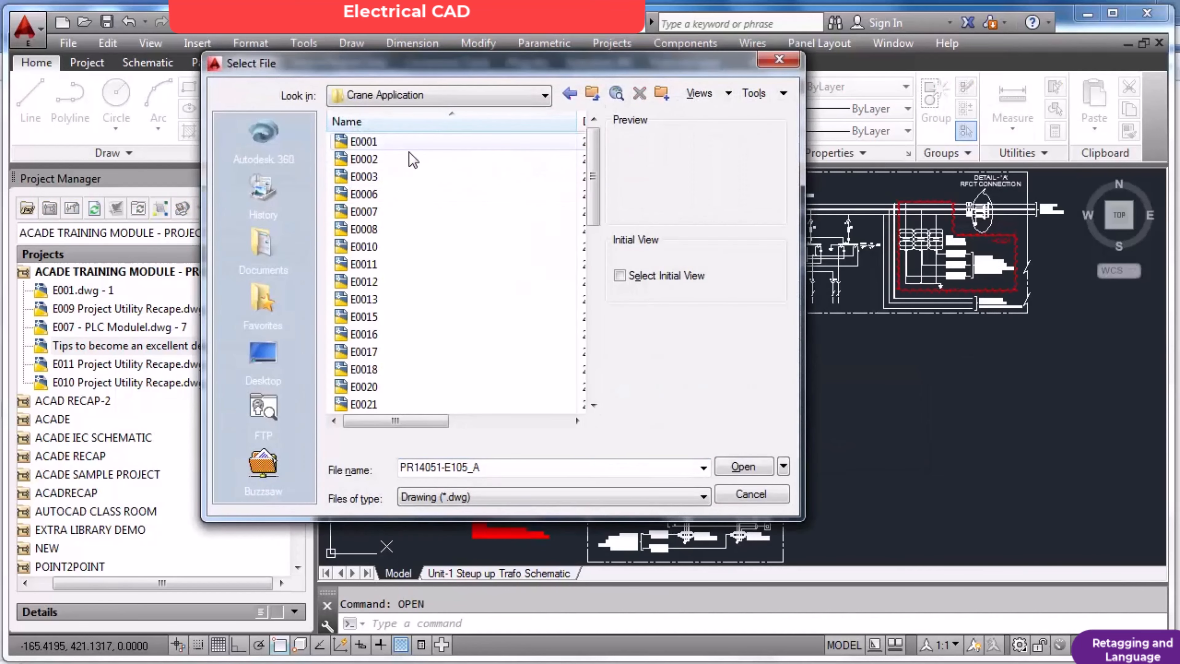
{"action": "double_click", "coordinate": [374, 140]}
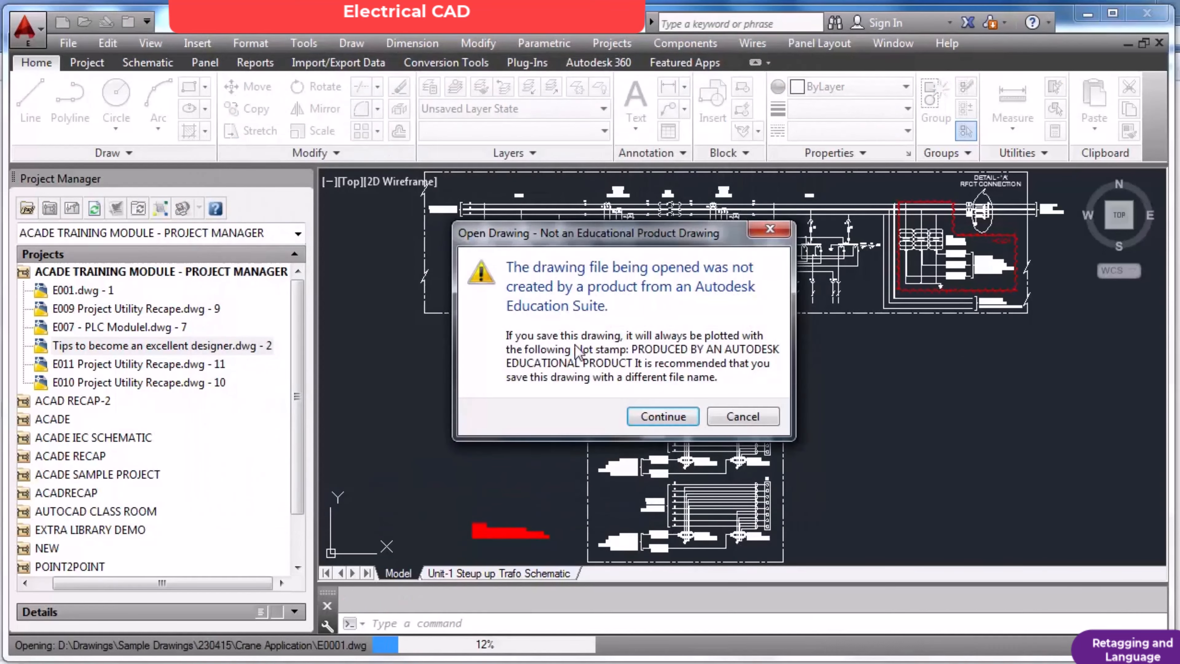
{"action": "left_click", "coordinate": [663, 417]}
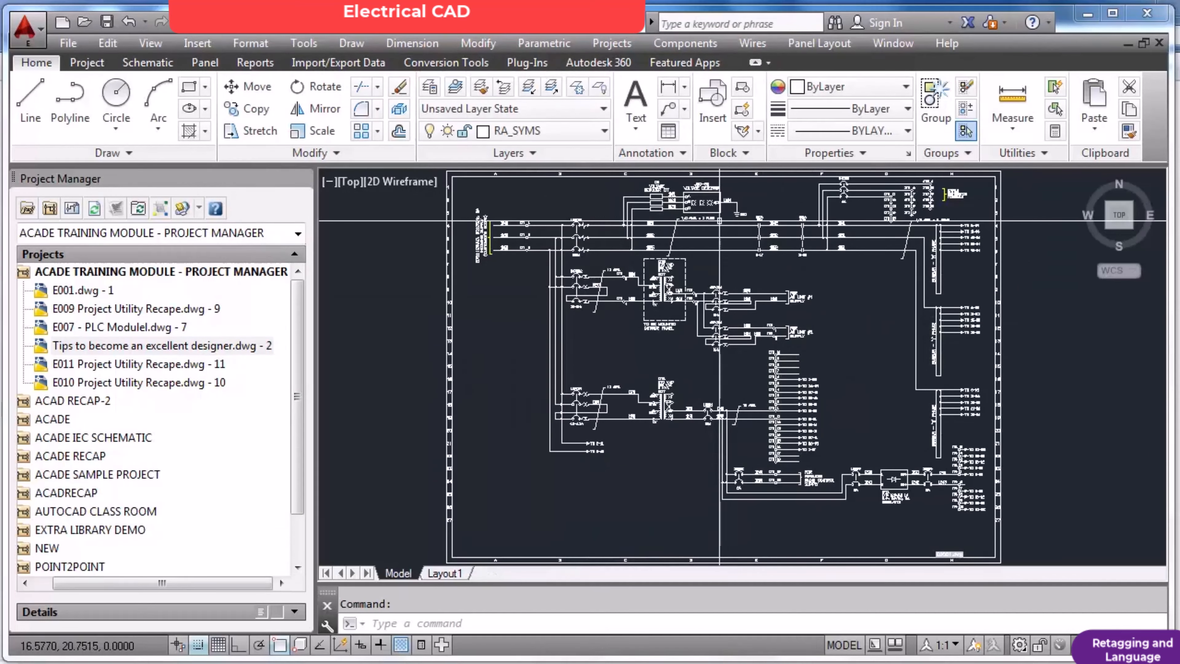
Examine the incoming supply circuit of the E0001 drawing, including the voltage reducer kit, voltage detector and transformer.
{"action": "scroll", "coordinate": [714, 221], "scroll_direction": "up", "scroll_amount": 4}
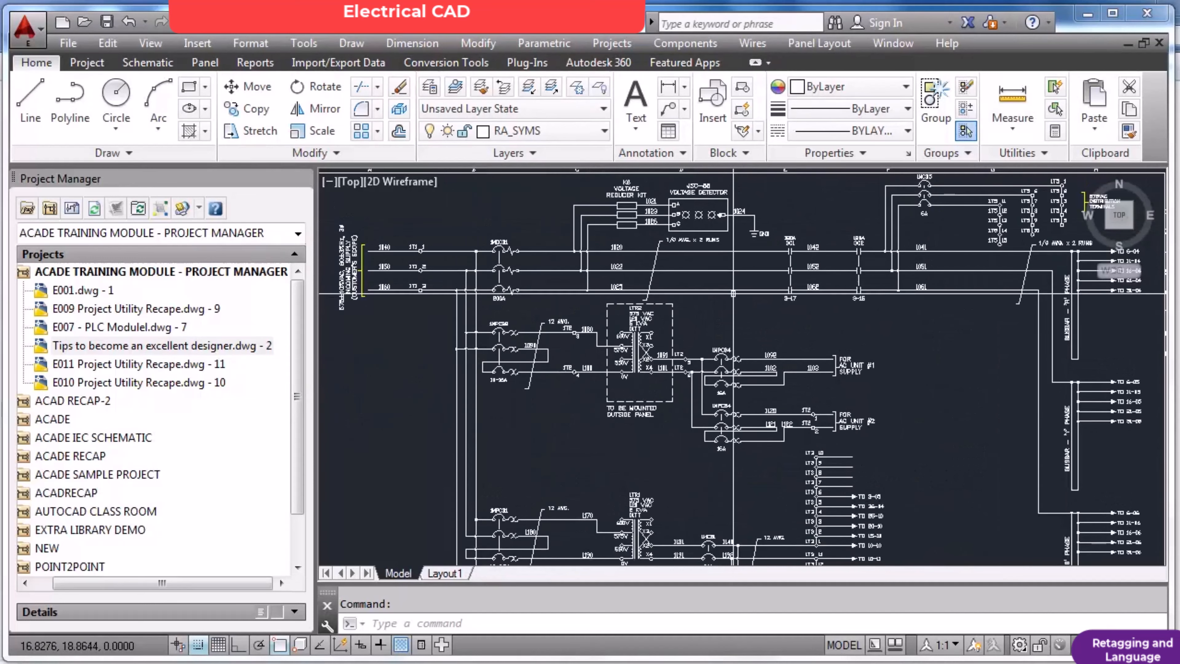
{"action": "scroll", "coordinate": [568, 311], "scroll_direction": "up", "scroll_amount": 2}
{"action": "scroll", "coordinate": [567, 310], "scroll_direction": "down", "scroll_amount": 5}
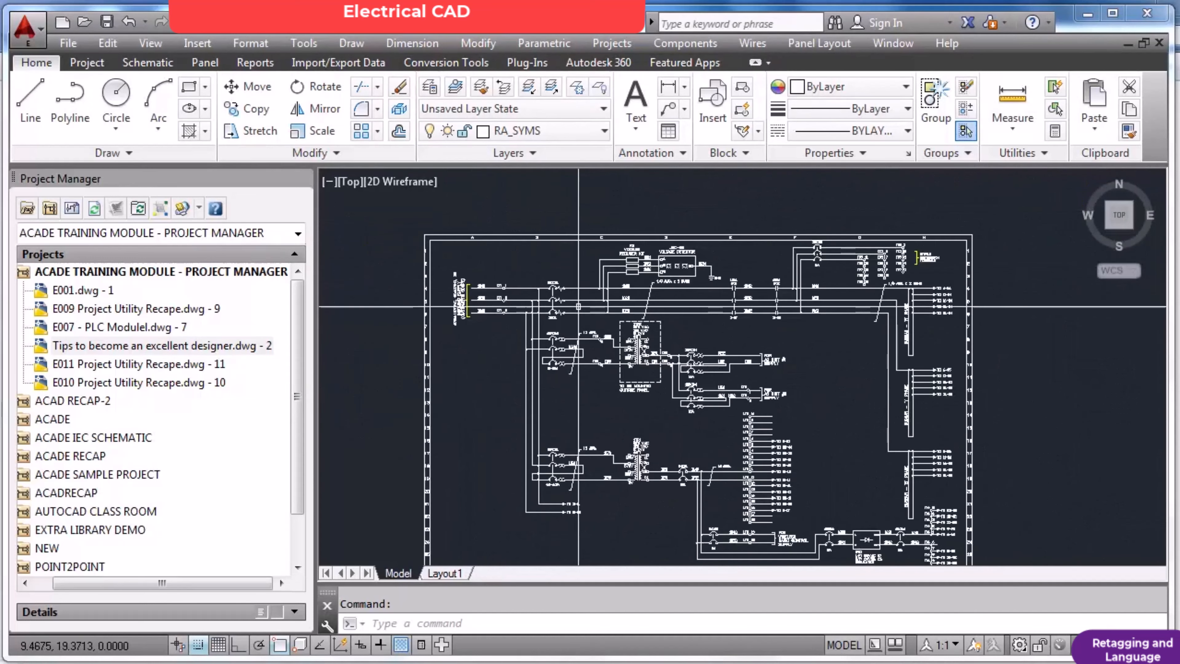
{"action": "scroll", "coordinate": [604, 297], "scroll_direction": "up", "scroll_amount": 5}
{"action": "scroll", "coordinate": [687, 278], "scroll_direction": "down", "scroll_amount": 5}
{"action": "scroll", "coordinate": [686, 277], "scroll_direction": "up", "scroll_amount": 5}
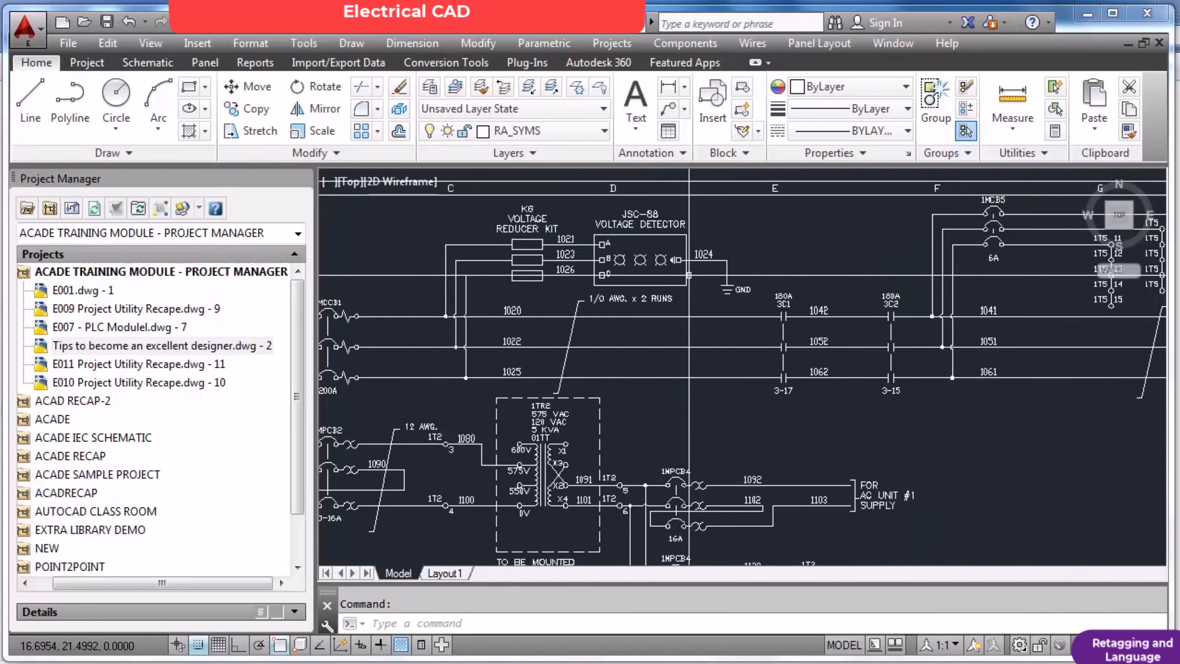
{"action": "scroll", "coordinate": [661, 269], "scroll_direction": "up", "scroll_amount": 2}
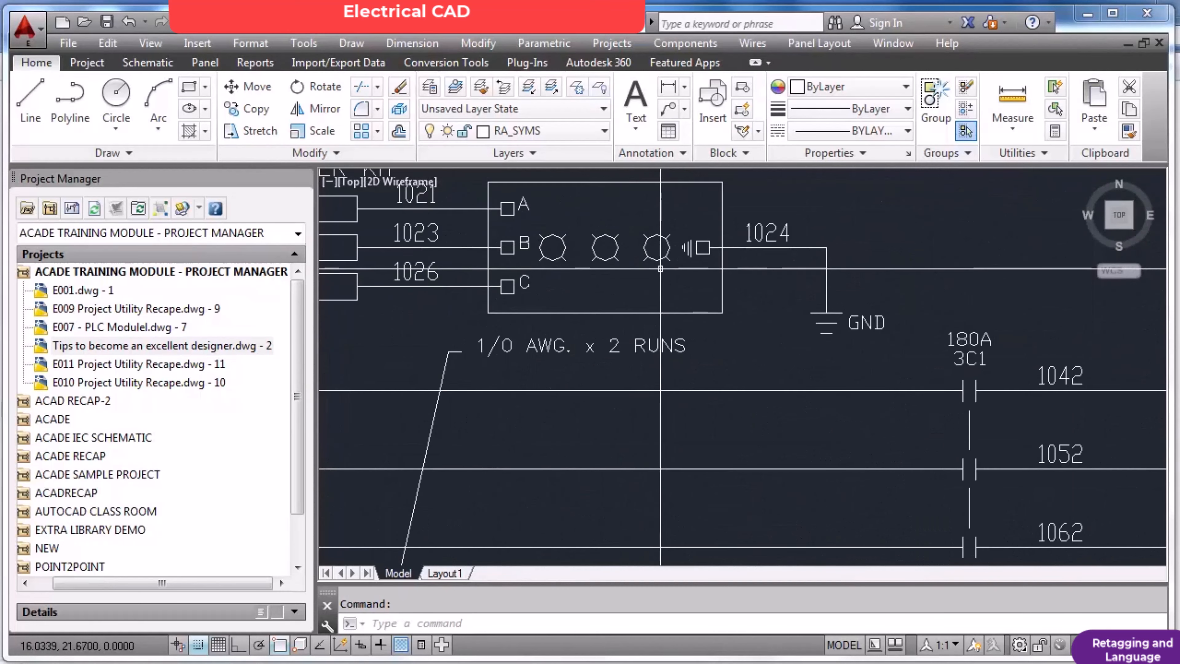
{"action": "scroll", "coordinate": [660, 269], "scroll_direction": "down", "scroll_amount": 2}
{"action": "scroll", "coordinate": [688, 218], "scroll_direction": "down", "scroll_amount": 4}
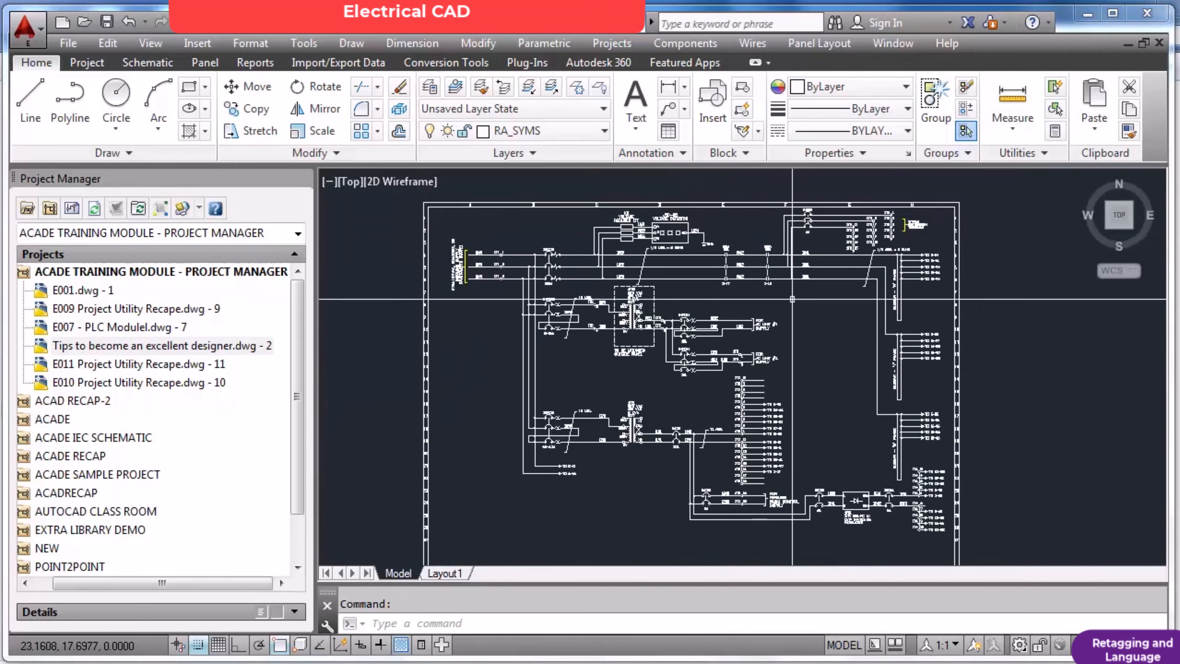
Examine the control transformer, terminal strips, AC unit supplies, 24 VDC power supply and busbar references in the E0001 drawing.
{"action": "scroll", "coordinate": [744, 453], "scroll_direction": "up", "scroll_amount": 5}
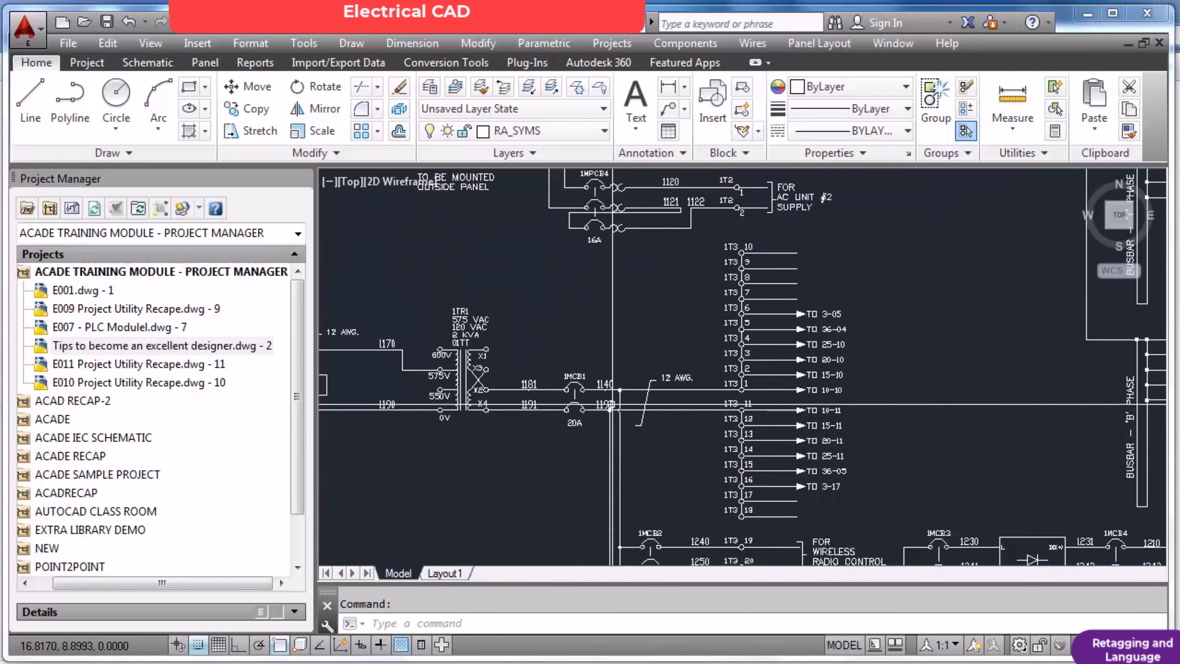
{"action": "scroll", "coordinate": [744, 457], "scroll_direction": "down", "scroll_amount": 4}
{"action": "scroll", "coordinate": [744, 458], "scroll_direction": "up", "scroll_amount": 2}
{"action": "scroll", "coordinate": [743, 457], "scroll_direction": "down", "scroll_amount": 3}
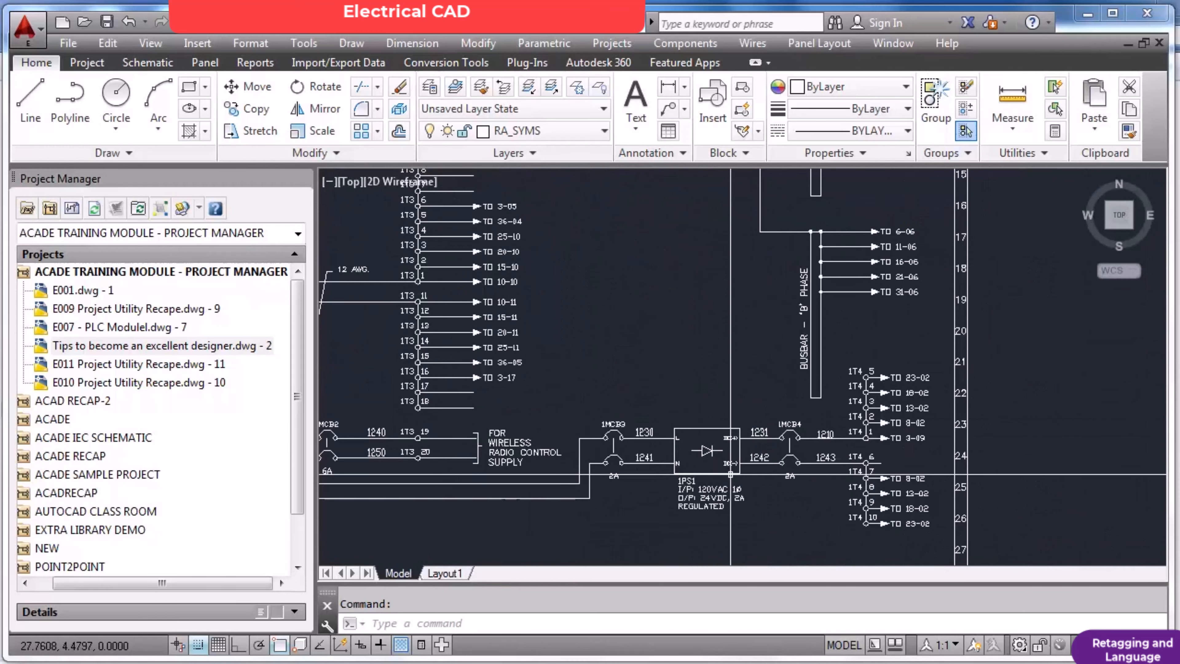
{"action": "scroll", "coordinate": [593, 356], "scroll_direction": "up", "scroll_amount": 3}
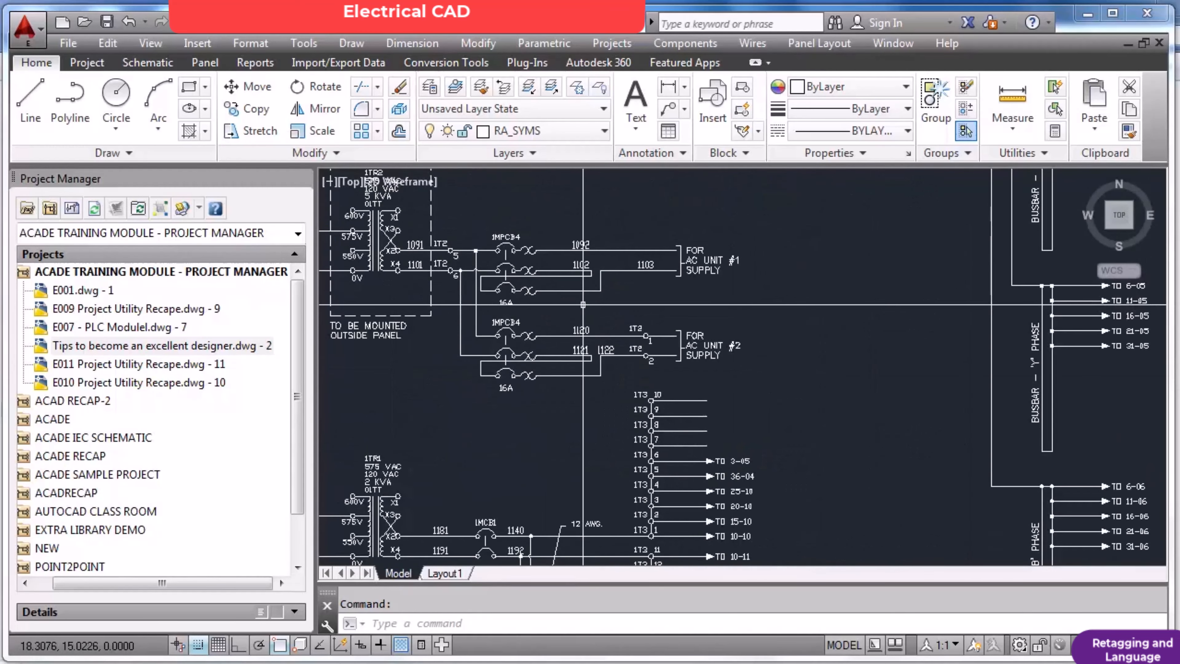
{"action": "scroll", "coordinate": [809, 374], "scroll_direction": "down", "scroll_amount": 4}
{"action": "scroll", "coordinate": [836, 442], "scroll_direction": "up", "scroll_amount": 5}
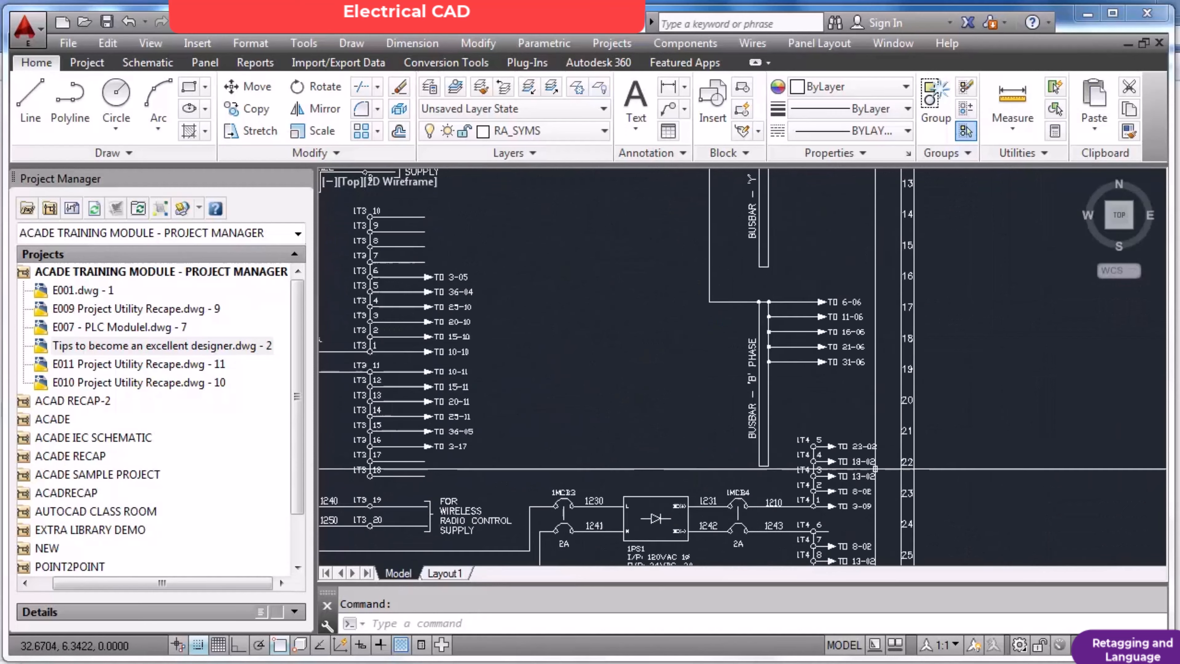
{"action": "scroll", "coordinate": [874, 459], "scroll_direction": "down", "scroll_amount": 5}
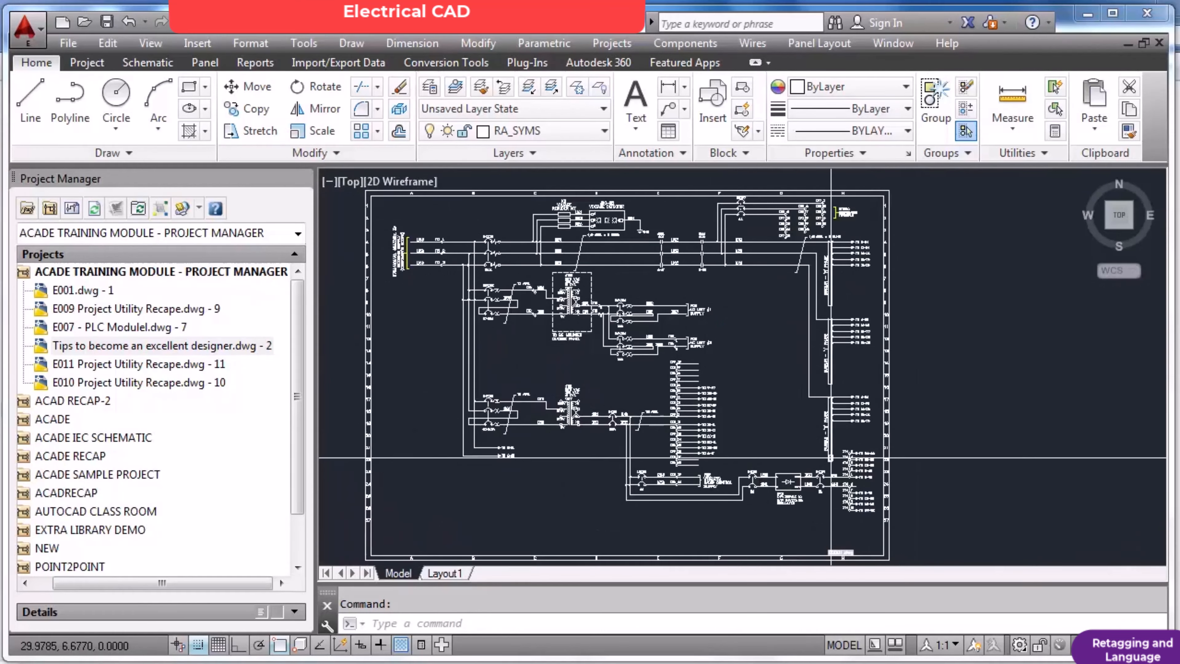
Open the drawing E0002 from the Crane Application folder, discarding changes to E0001 and continuing past the non-educational product warning.
{"action": "type", "text": "open"}
{"action": "key", "text": "Return"}
{"action": "key", "text": "Right"}
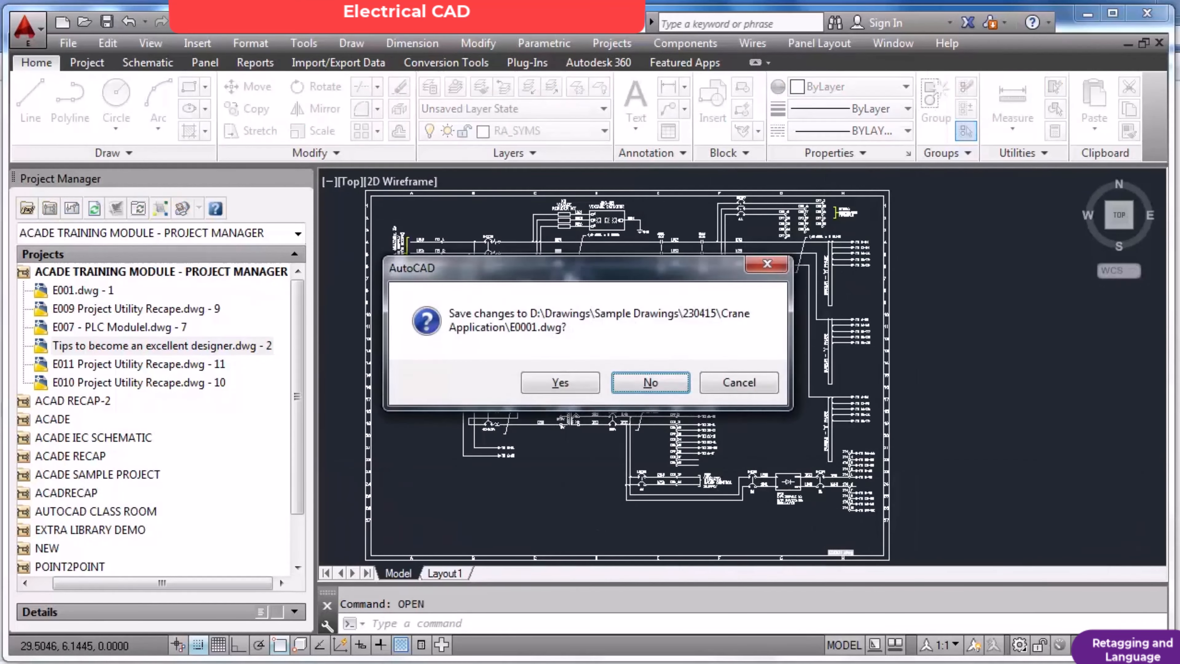
{"action": "key", "text": "Return"}
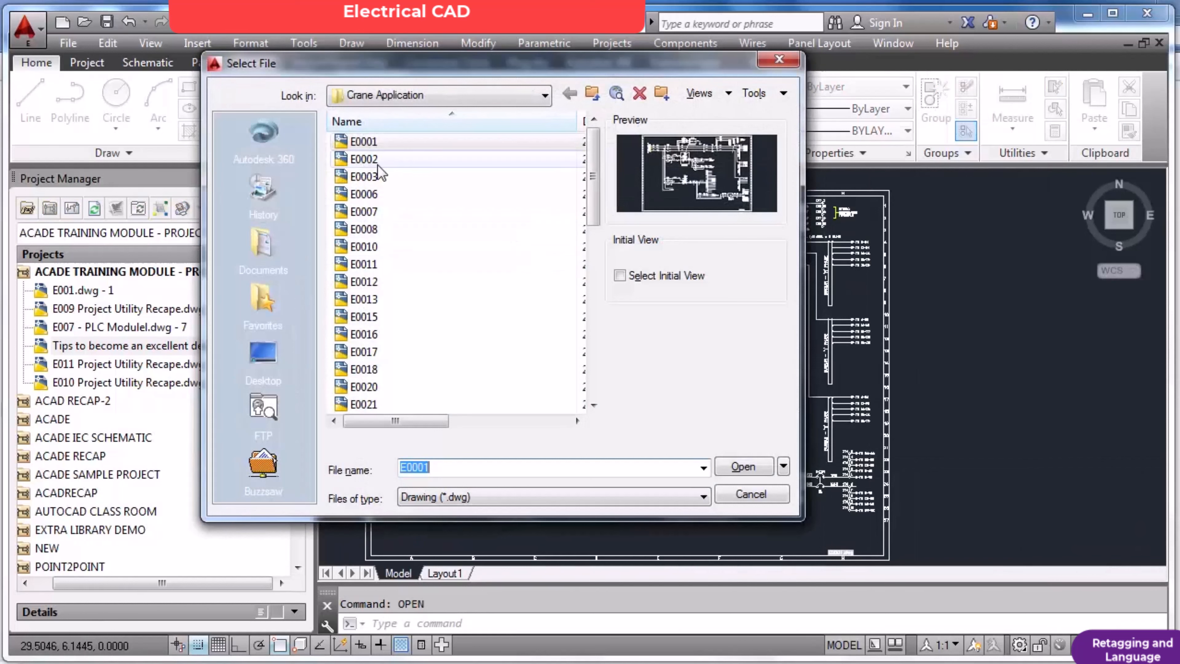
{"action": "double_click", "coordinate": [365, 159]}
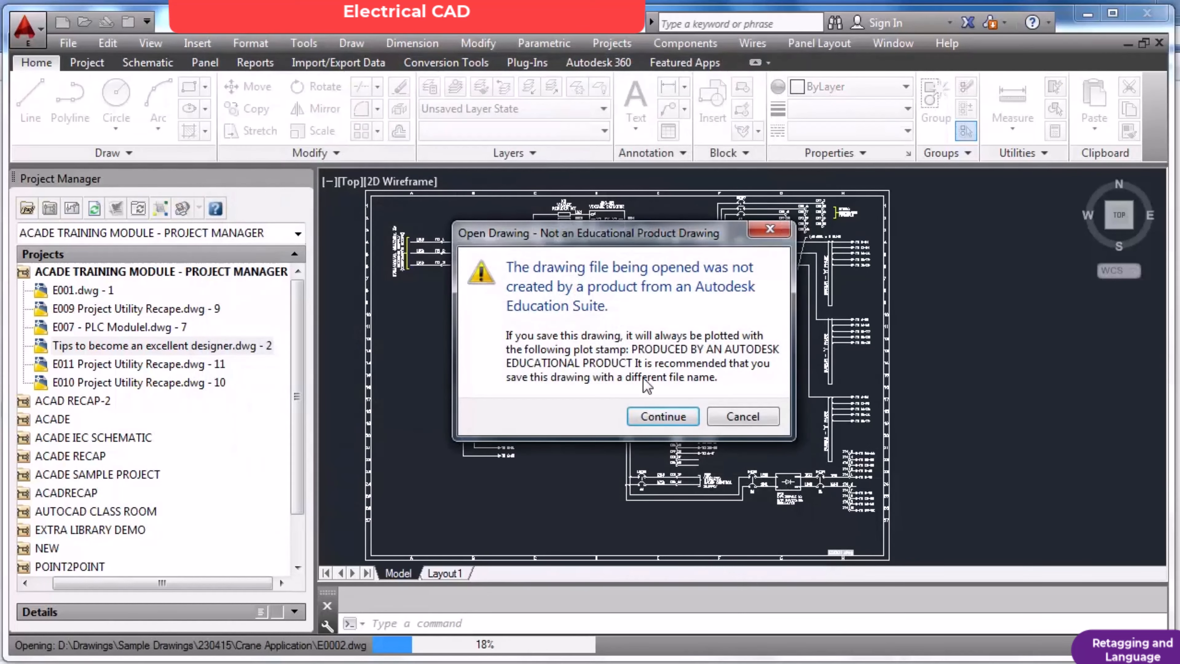
{"action": "left_click", "coordinate": [659, 418]}
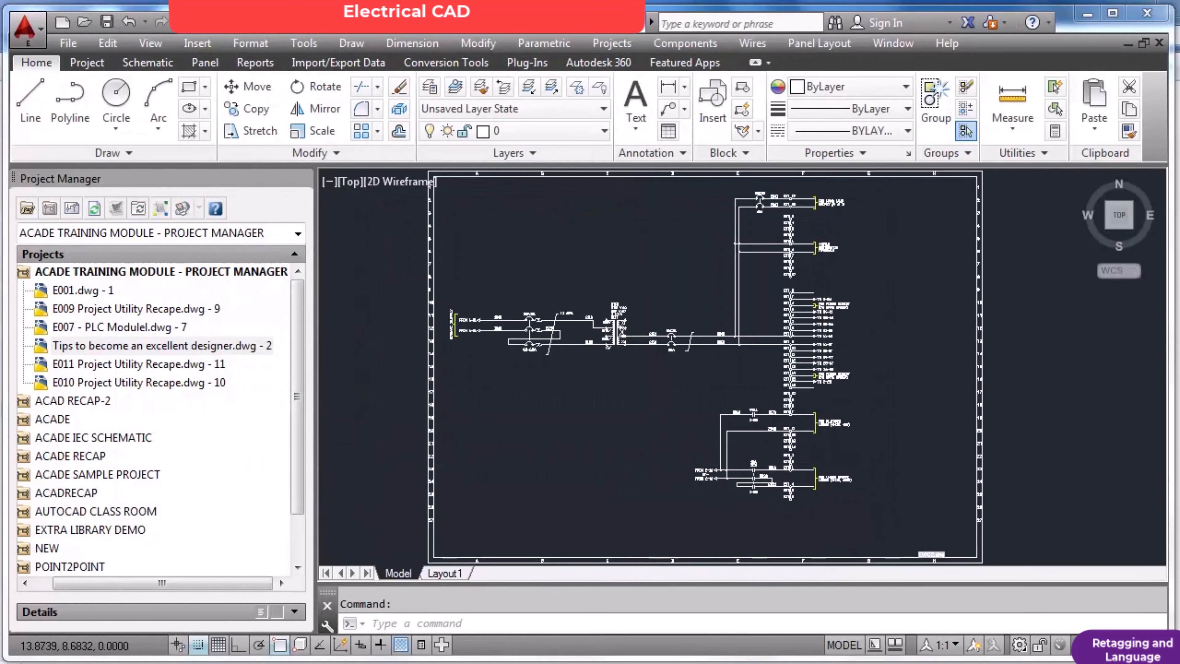
Open the drawing E0003 from the Crane Application folder, continuing past the non-educational product warning.
{"action": "key", "text": "Return"}
{"action": "double_click", "coordinate": [365, 177]}
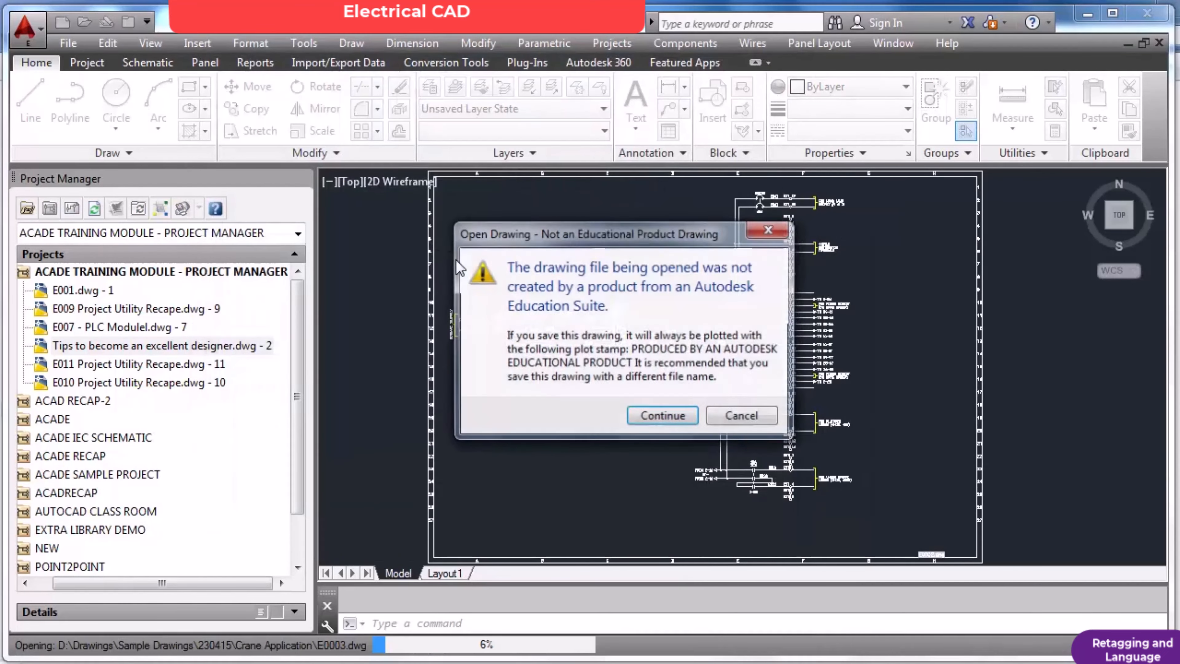
{"action": "left_click", "coordinate": [659, 416]}
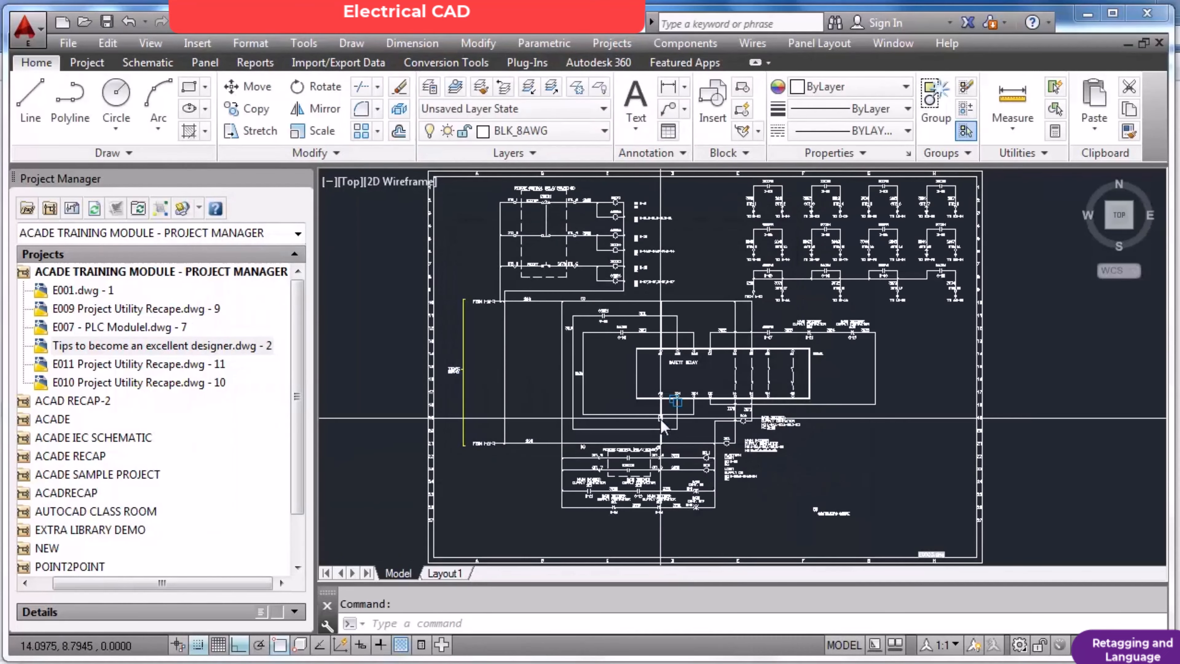